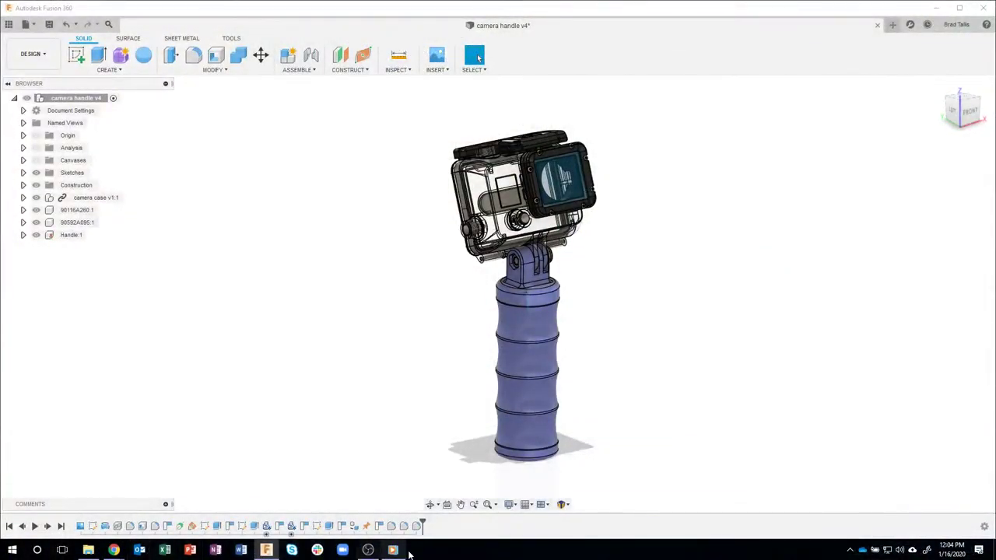
# Step: Switch from Fusion 360 to the Manatee_Final_4k video in the media player
pyautogui.click(393, 550)
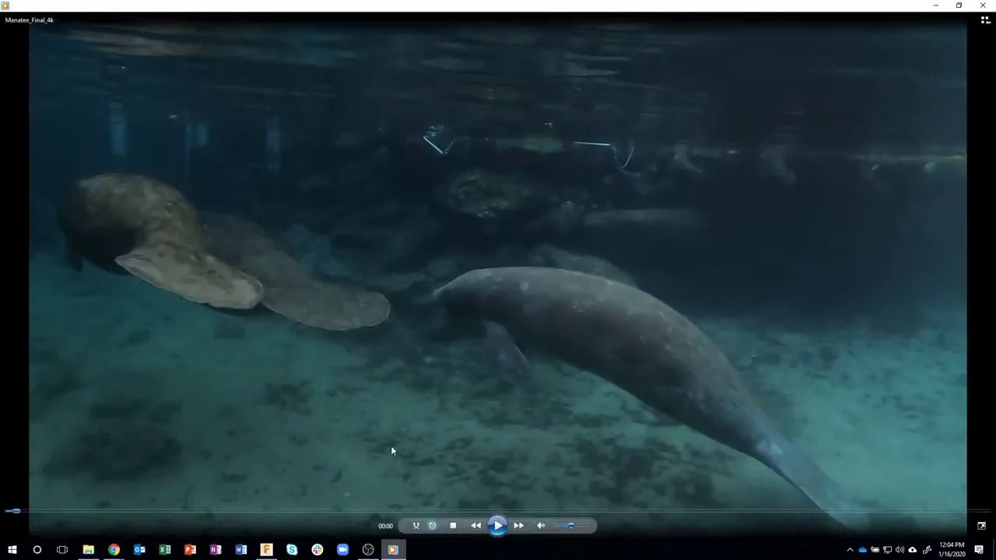
# Step: Play the manatee video, jump further along the seek bar, and pause it
pyautogui.click(491, 529)
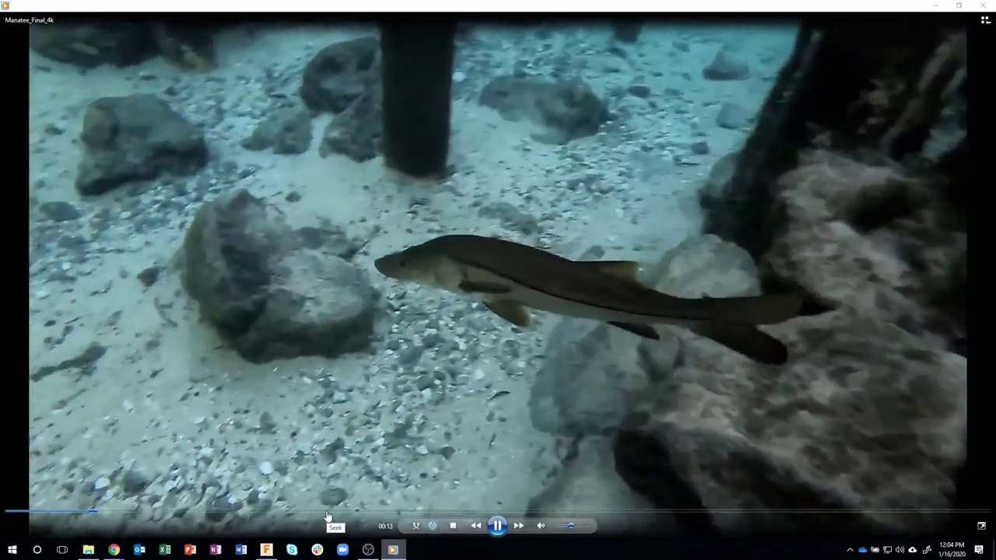
pyautogui.click(328, 514)
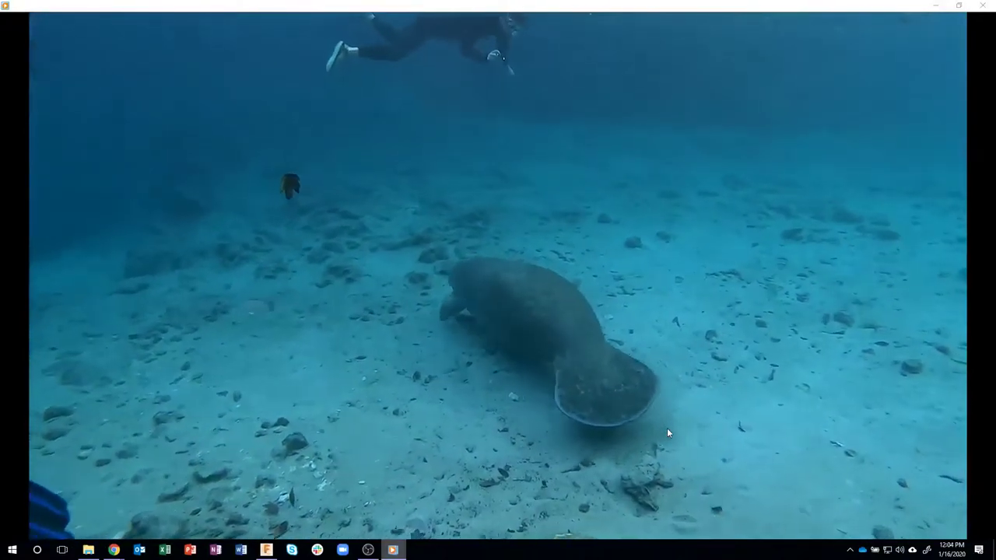
pyautogui.moveTo(594, 491)
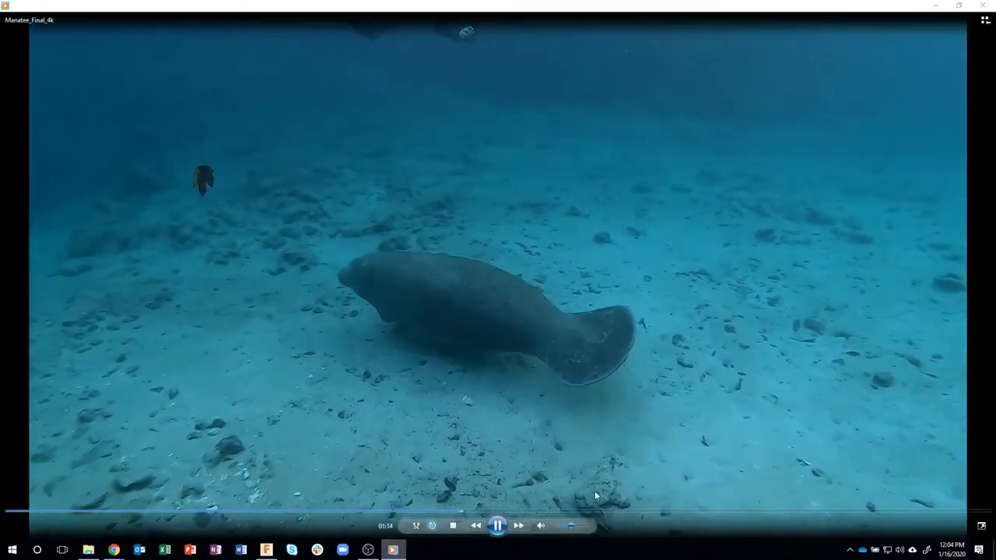
pyautogui.click(495, 528)
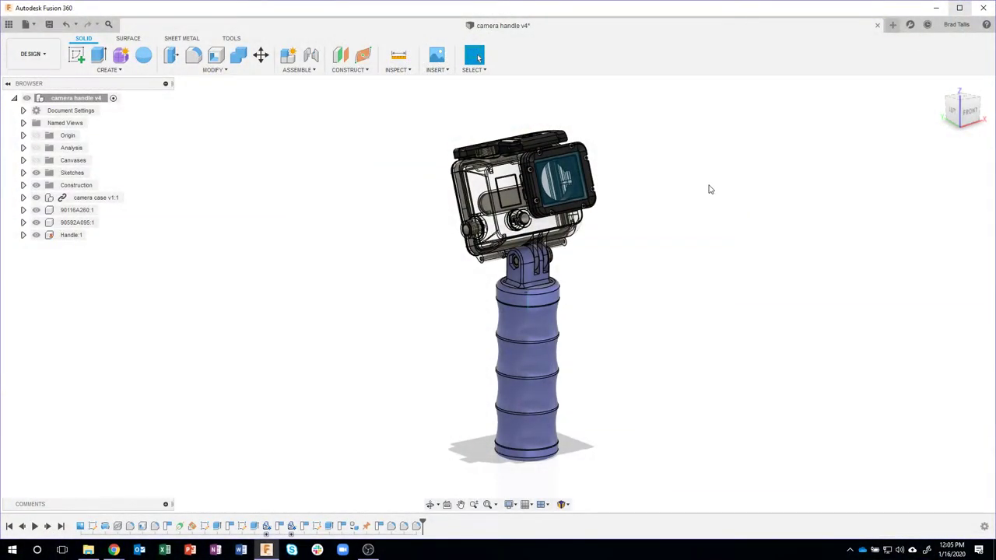
# Step: Orbit the camera handle model, then start a new blank Untitled design
pyautogui.keyDown('shift'); pyautogui.moveTo(649, 260); pyautogui.dragTo(618, 300, button='middle'); pyautogui.keyUp('shift')
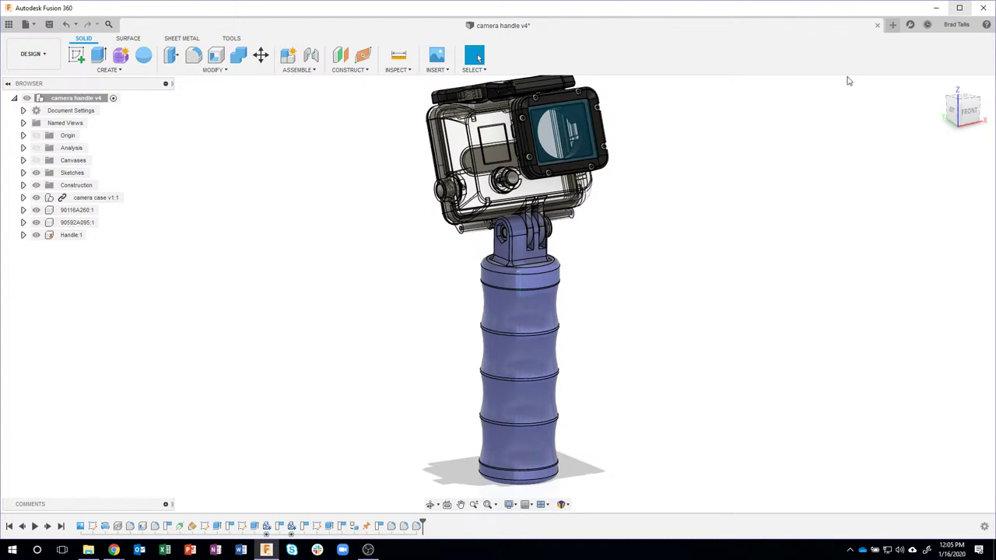
pyautogui.click(893, 26)
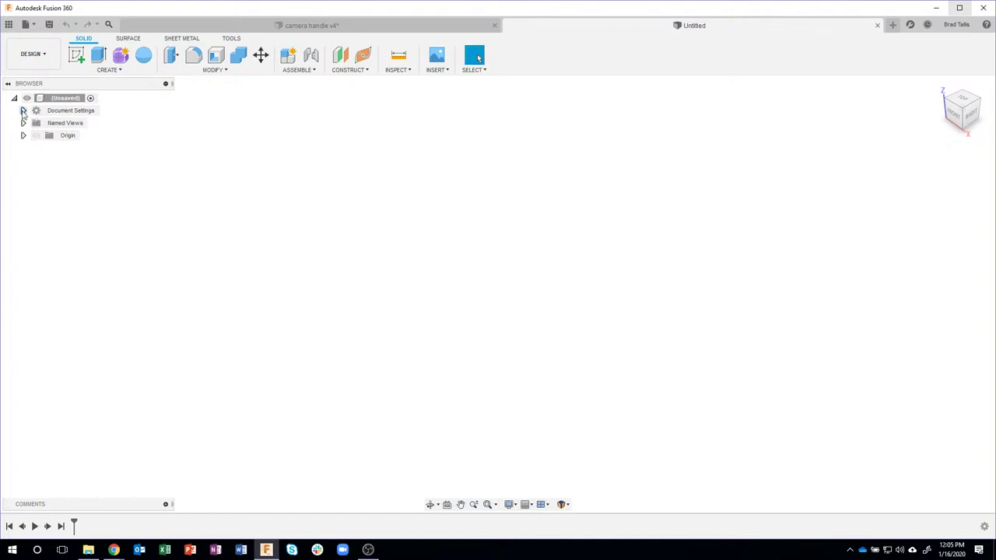
# Step: Set the Untitled design's document Unit Type to Millimeter
pyautogui.click(23, 110)
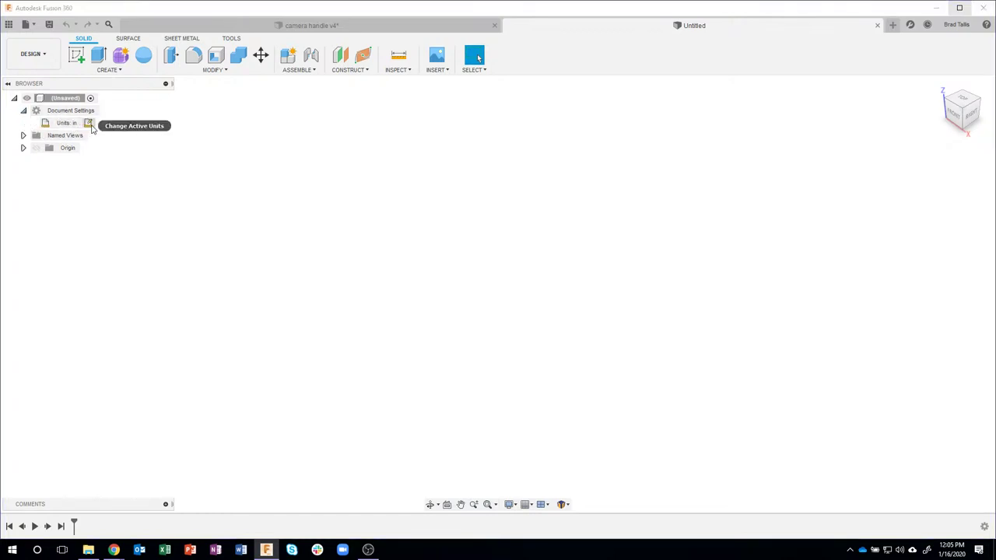
pyautogui.click(89, 124)
pyautogui.click(828, 213)
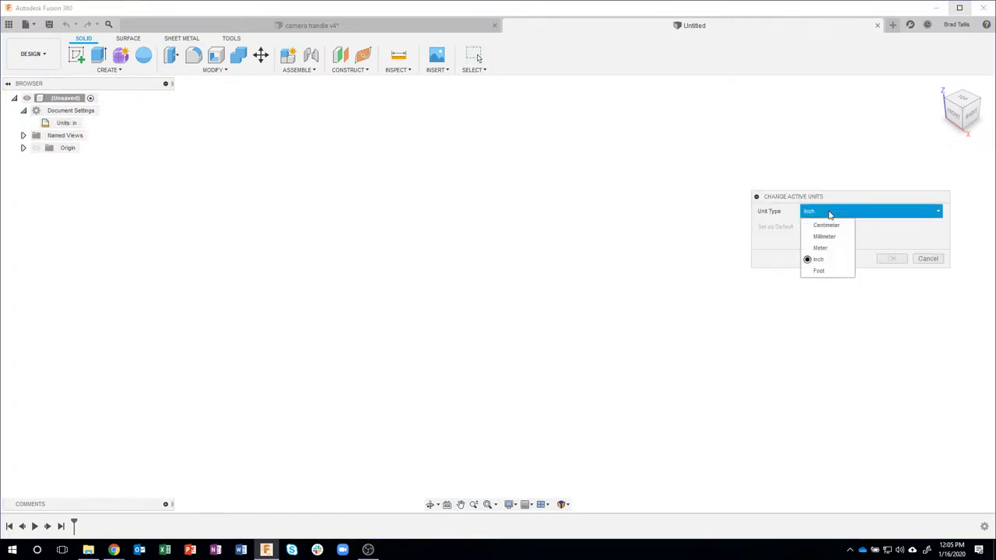
pyautogui.click(827, 236)
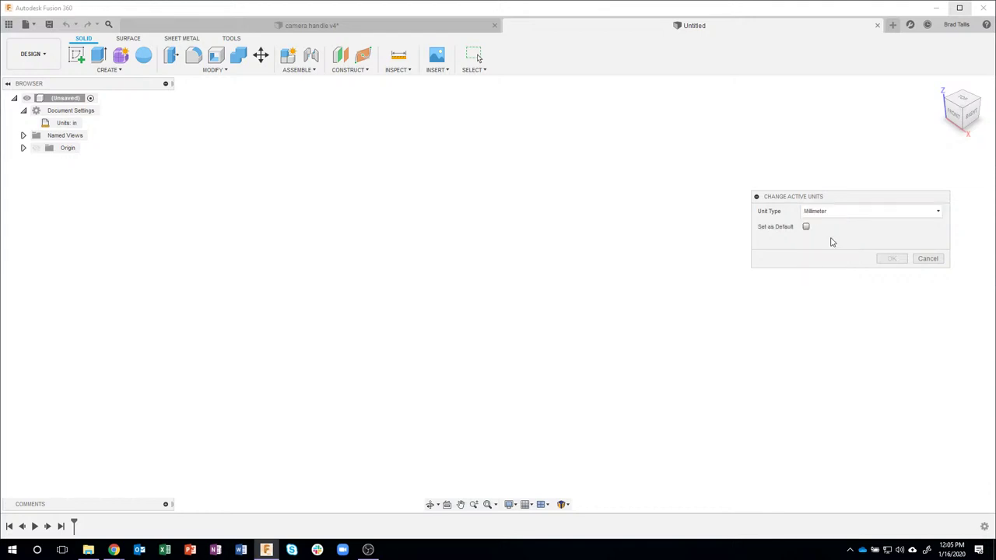
pyautogui.click(891, 259)
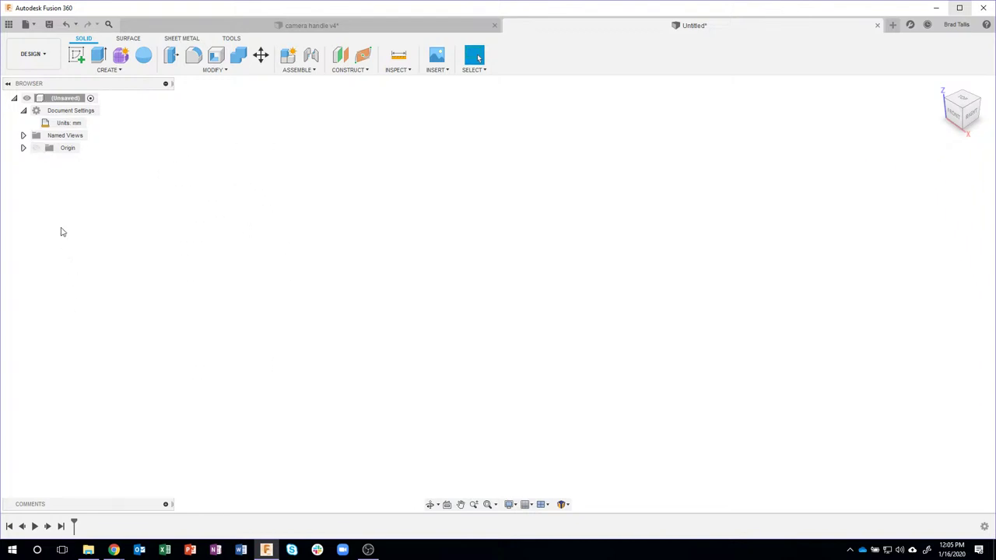
# Step: Create a new component named Handle Grip and expand it in the browser
pyautogui.click(293, 64)
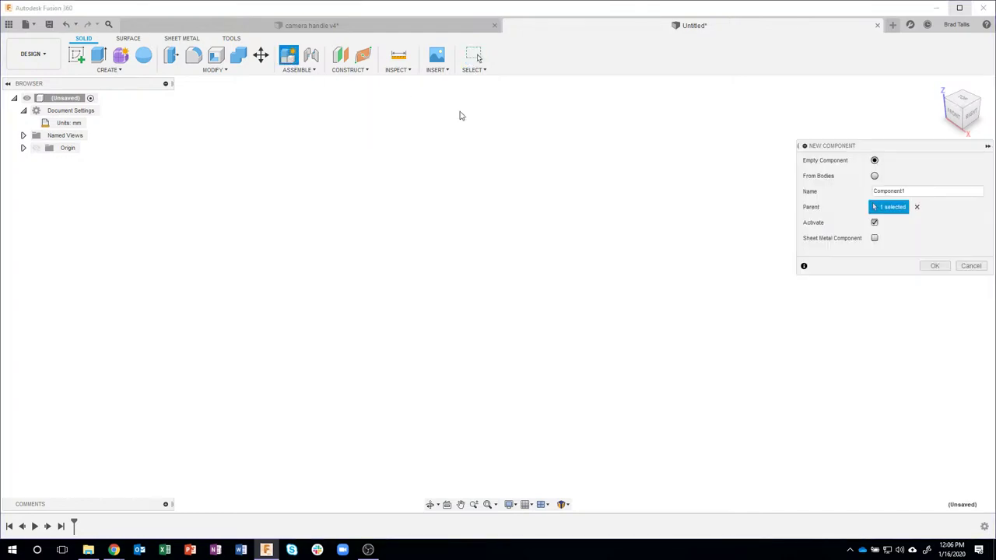
pyautogui.moveTo(866, 151); pyautogui.dragTo(770, 137)
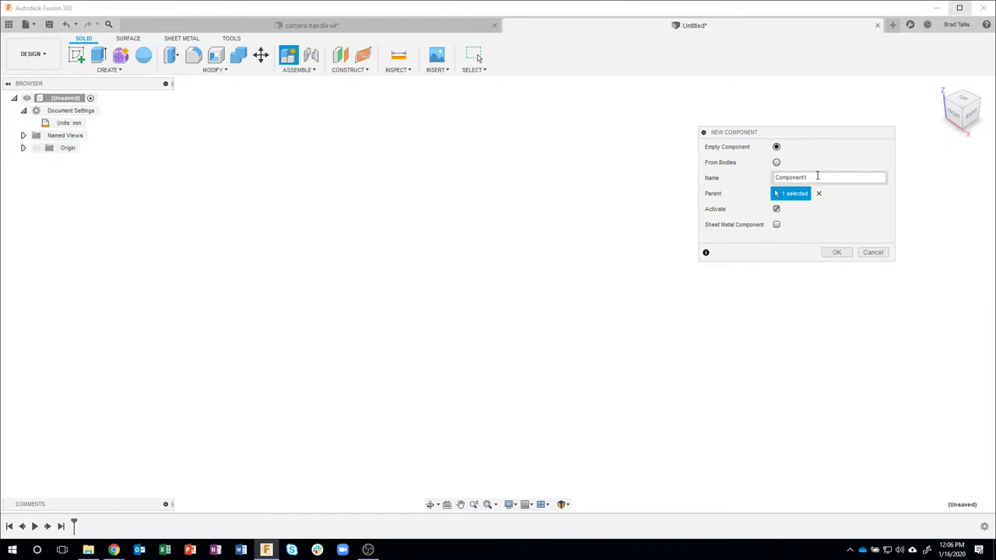
pyautogui.moveTo(815, 177); pyautogui.dragTo(763, 178)
pyautogui.write('Handle Grip')
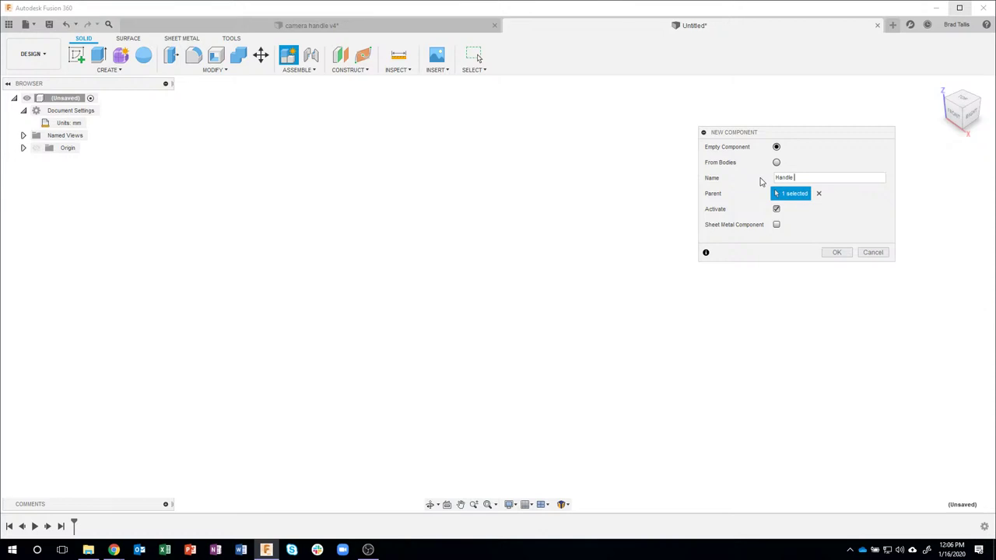
pyautogui.click(836, 252)
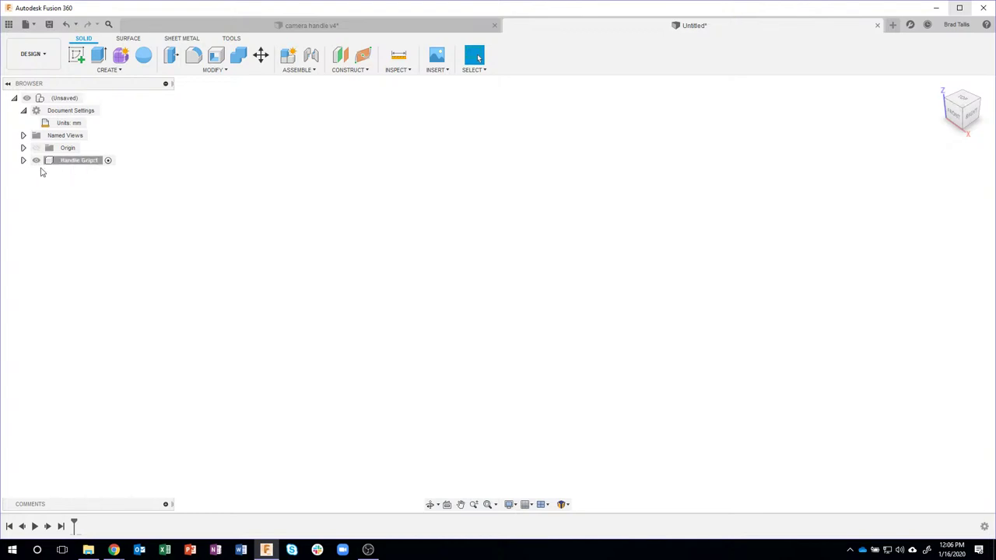
pyautogui.click(23, 160)
# Step: Insert hand.jpg from this computer as a canvas image
pyautogui.click(444, 71)
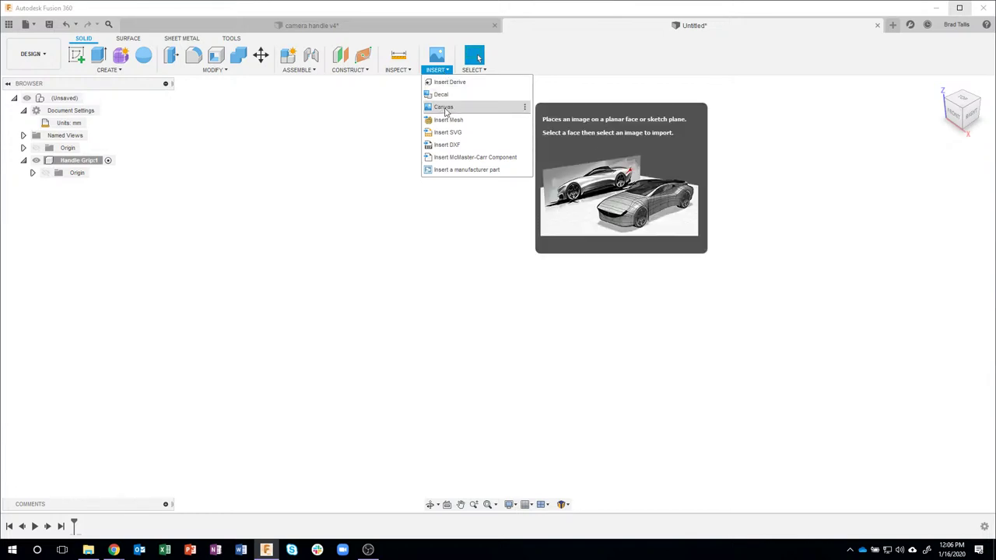
pyautogui.click(444, 109)
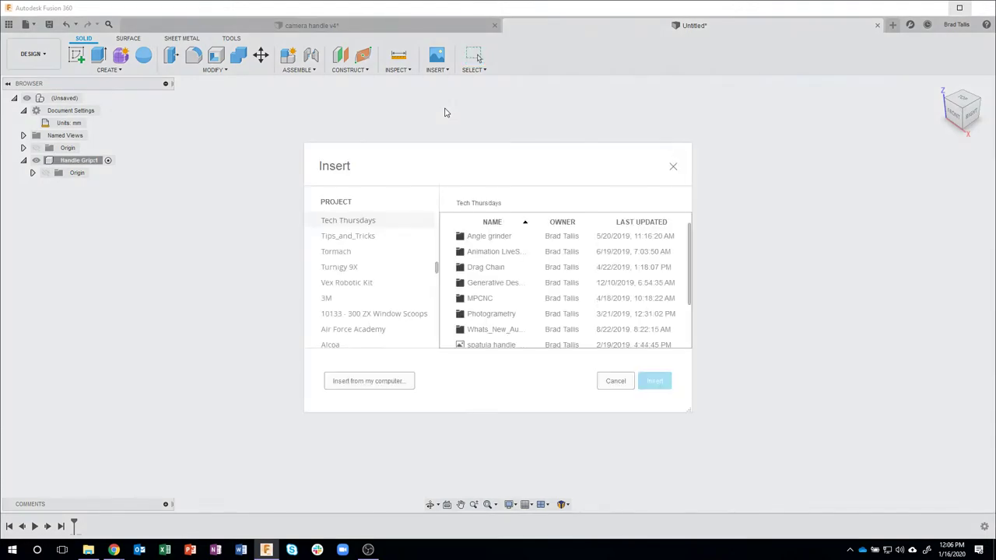
pyautogui.click(369, 381)
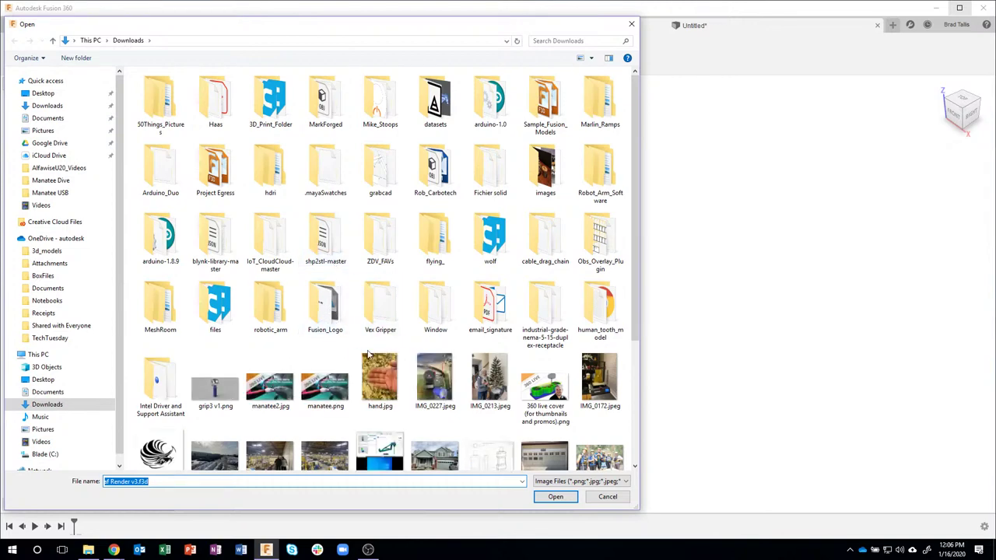
pyautogui.click(386, 380)
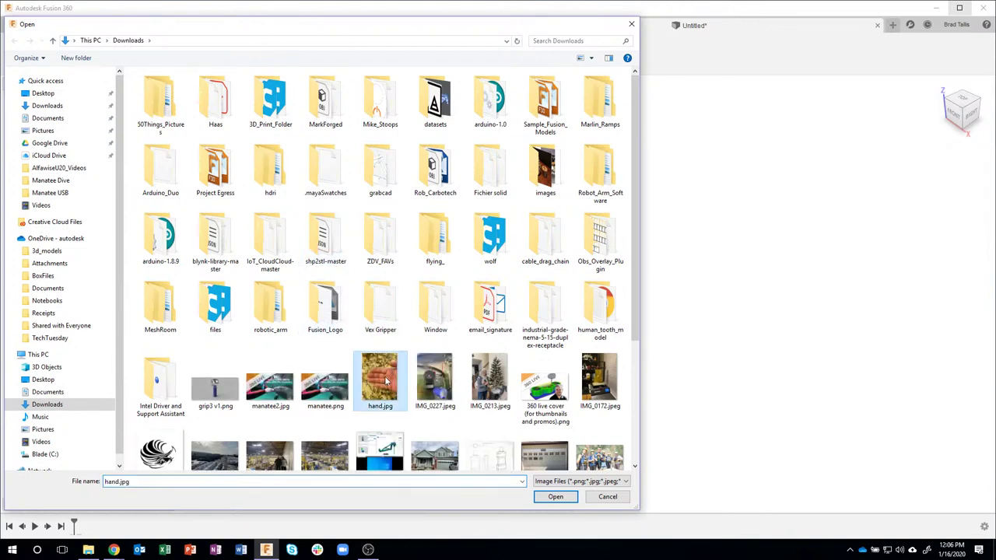
pyautogui.click(556, 497)
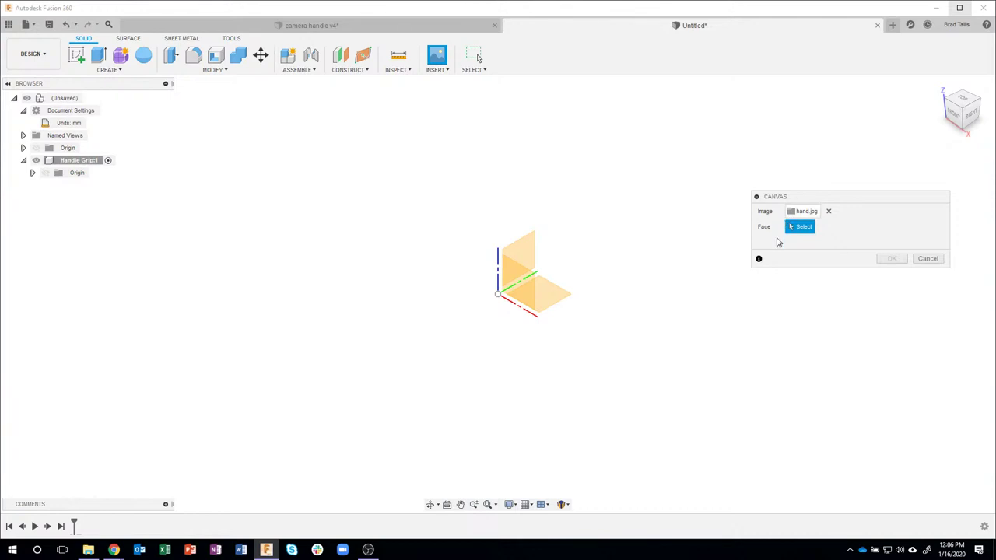
# Step: Place the hand canvas on the XZ plane, rotated and flipped upright, and confirm
pyautogui.click(525, 281)
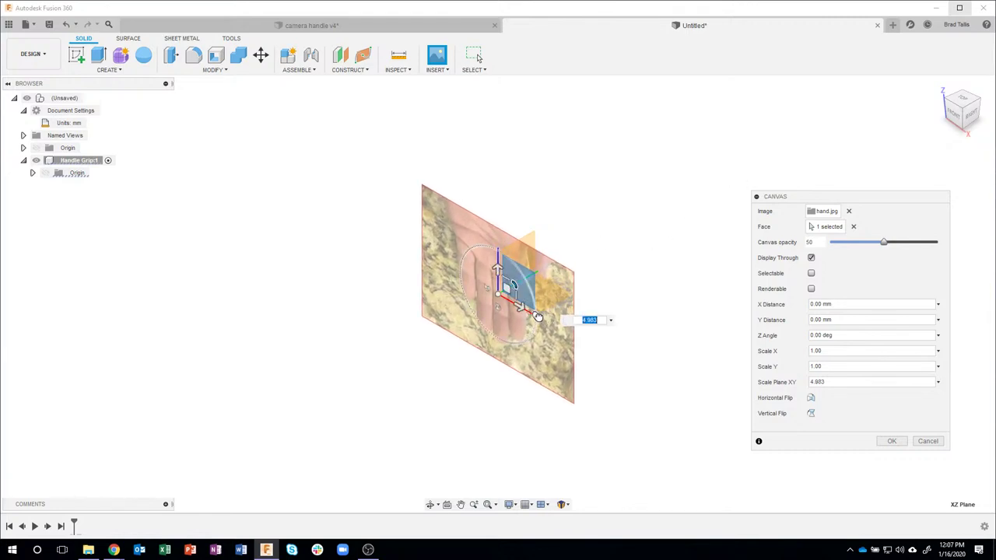
pyautogui.moveTo(537, 317); pyautogui.dragTo(497, 247)
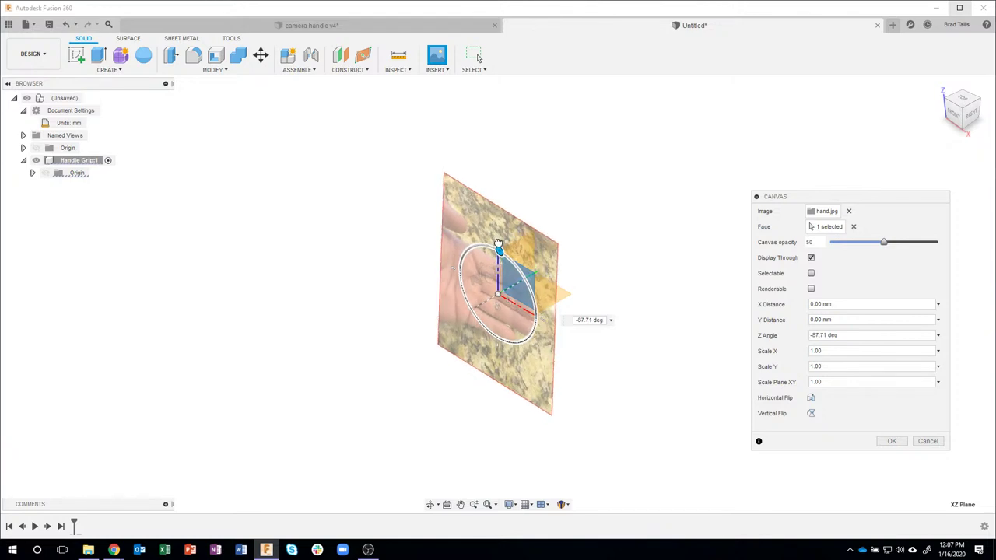
pyautogui.click(811, 414)
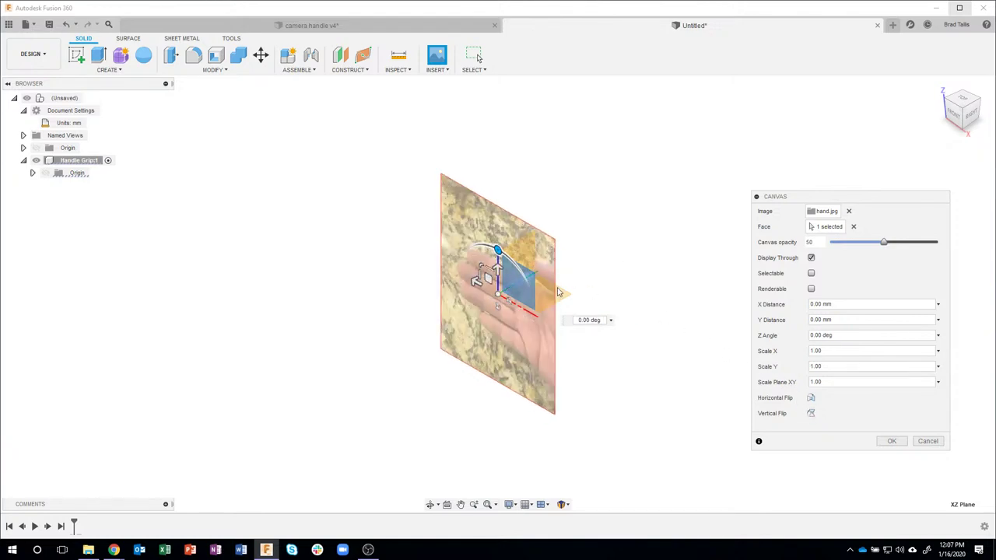
pyautogui.keyDown('shift'); pyautogui.moveTo(539, 330); pyautogui.dragTo(550, 266, button='middle'); pyautogui.keyUp('shift')
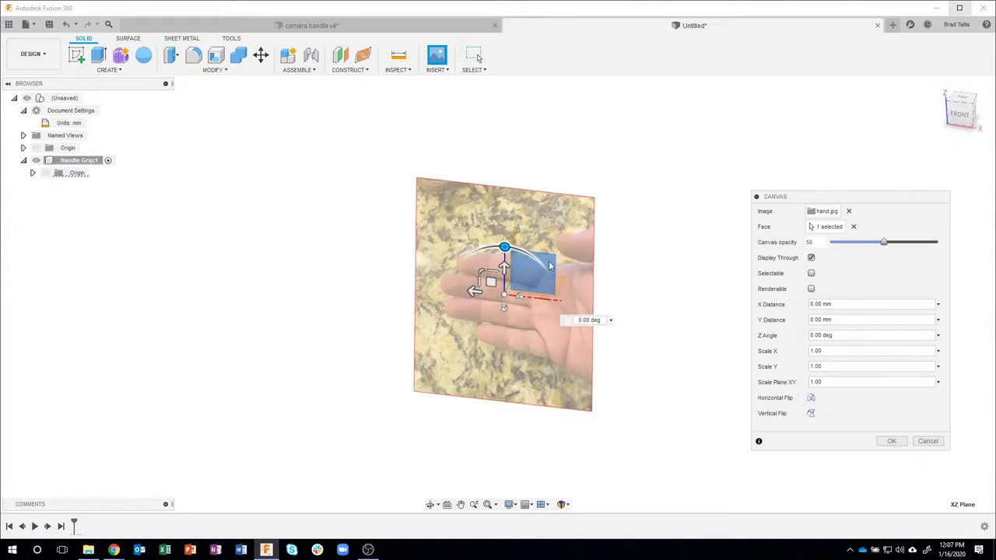
pyautogui.scroll(3, 550, 266)
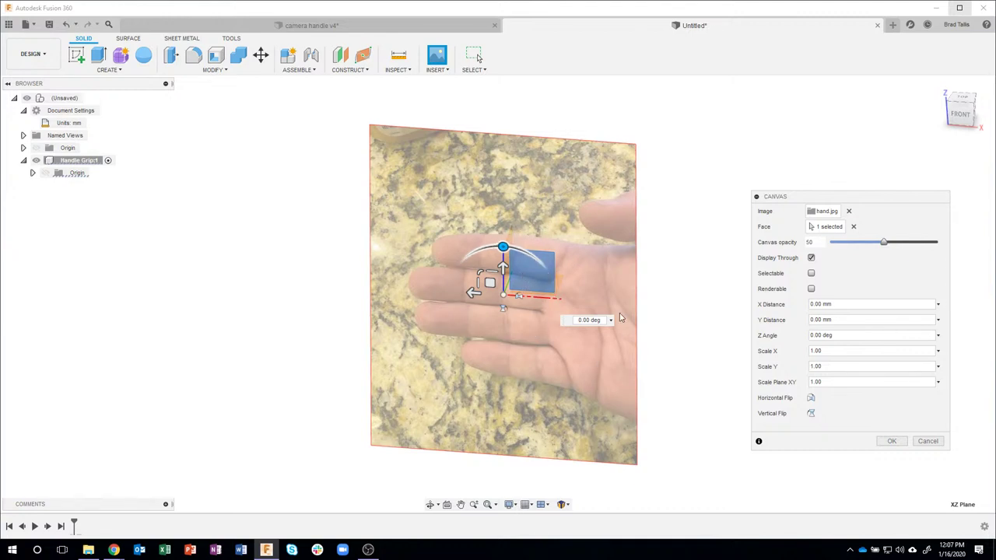
pyautogui.click(888, 440)
# Step: Switch to the front view and expand the Handle Grip component's canvases
pyautogui.click(961, 117)
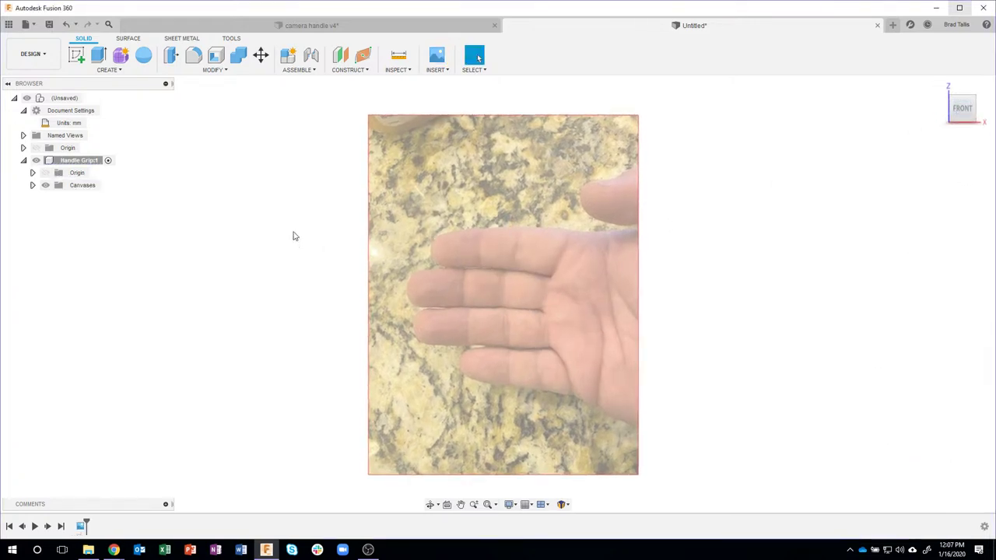
pyautogui.click(96, 165)
pyautogui.click(33, 187)
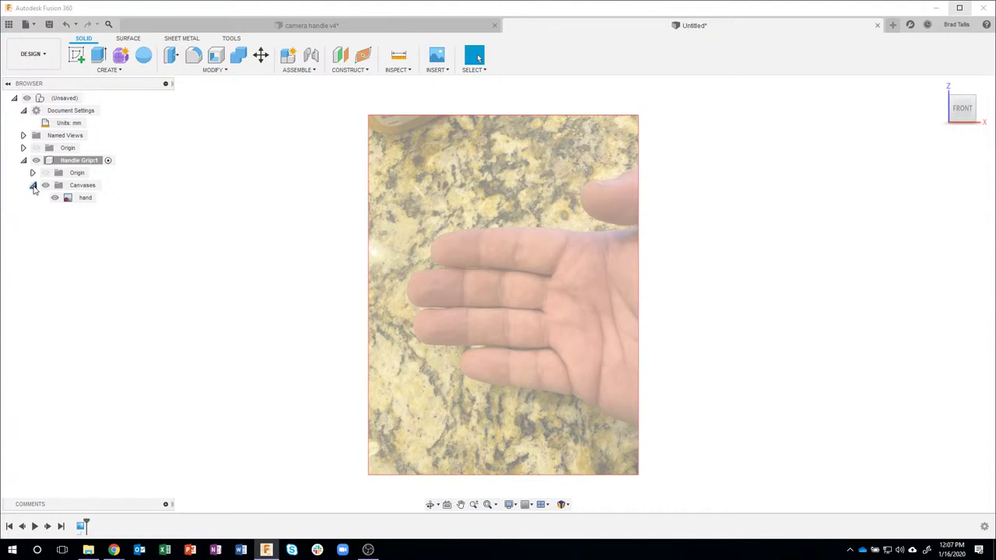
# Step: Calibrate the hand canvas so the marked finger span measures 83 mm, then reframe
pyautogui.rightClick(91, 203)
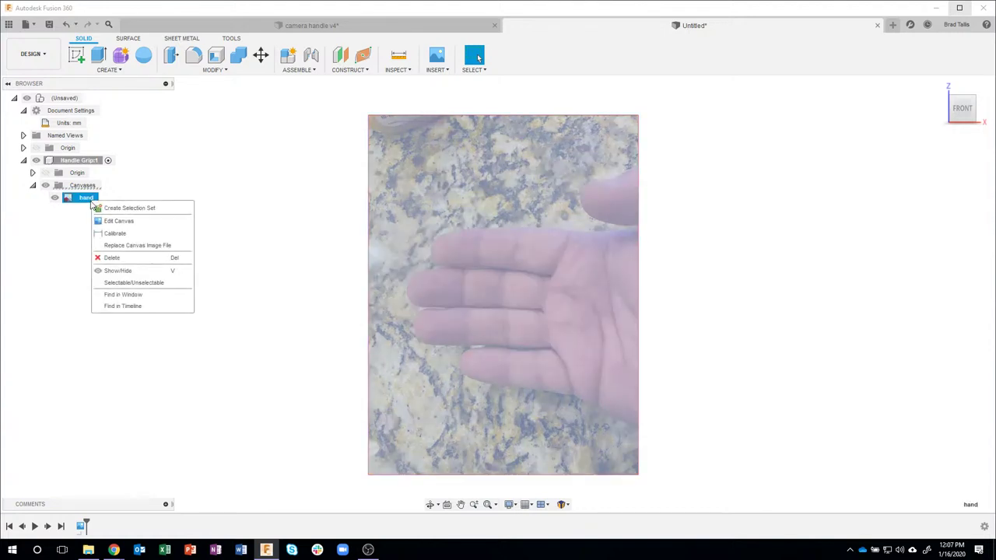
pyautogui.click(118, 235)
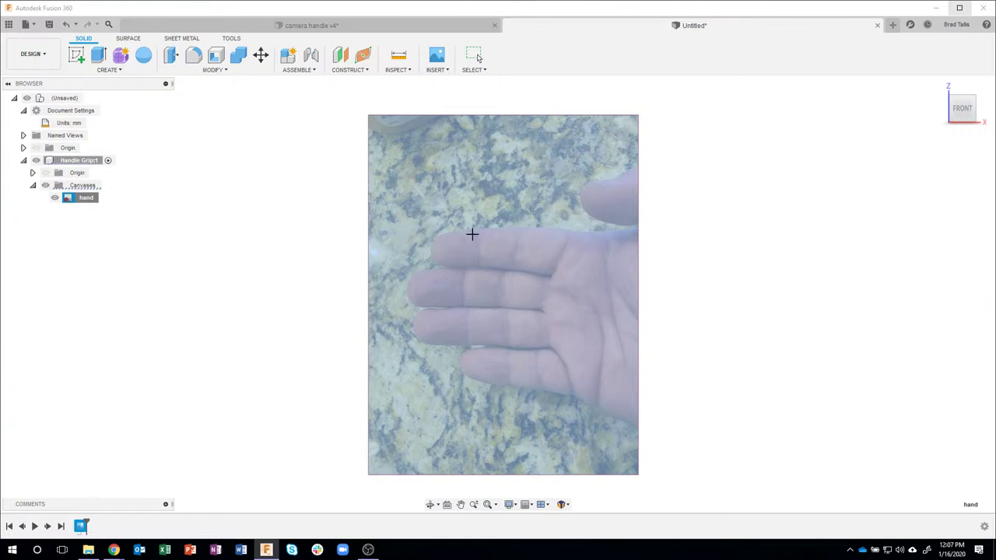
pyautogui.click(517, 226)
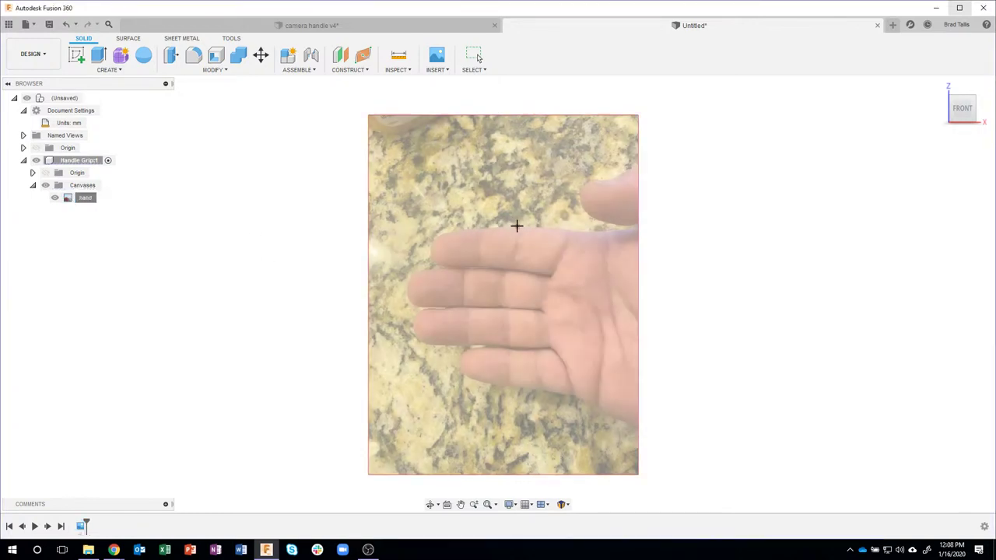
pyautogui.click(516, 390)
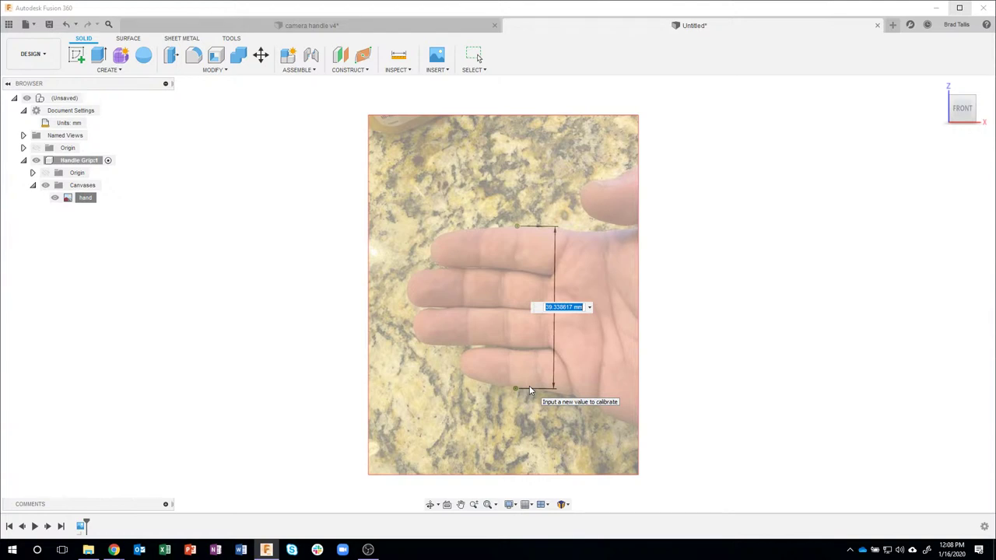
pyautogui.write('83')
pyautogui.press('Return')
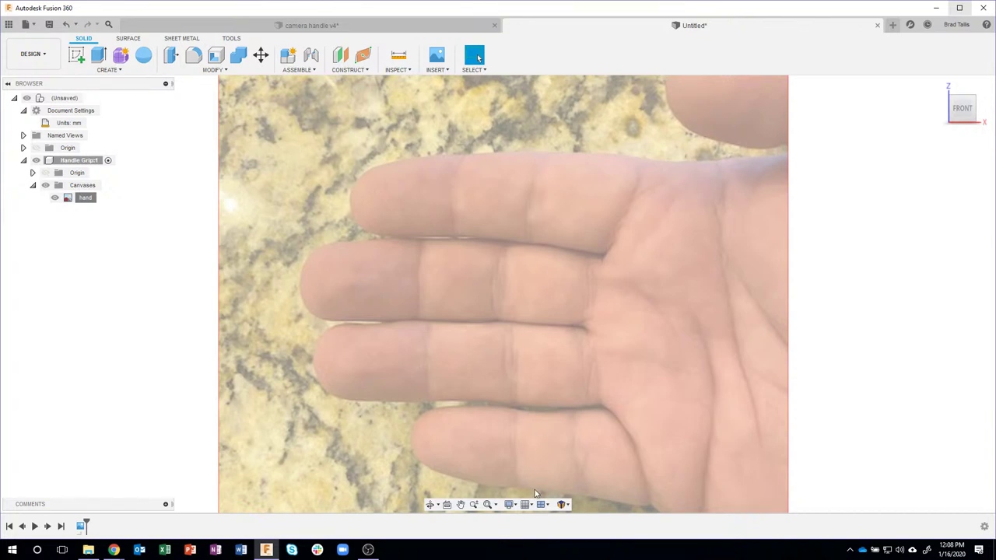
pyautogui.scroll(-4, 504, 393)
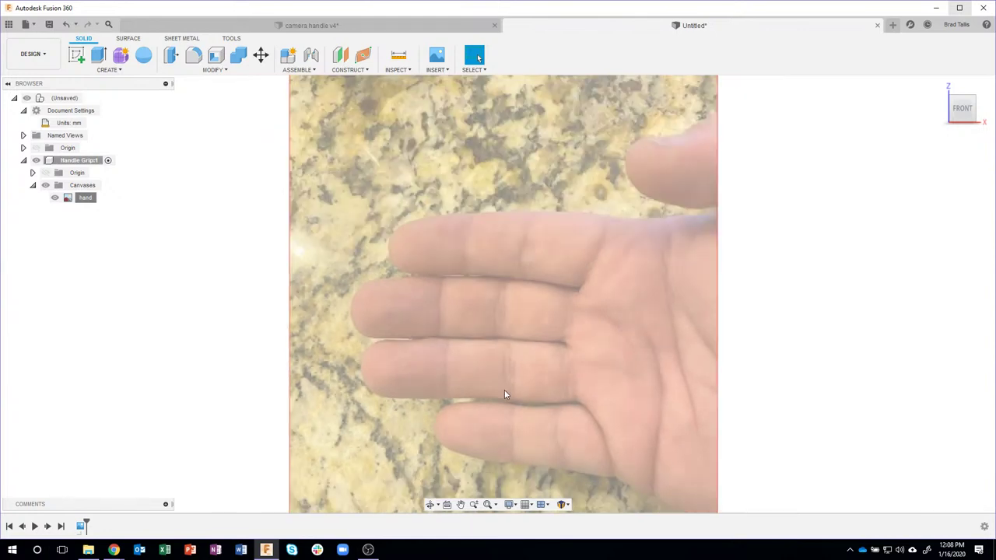
pyautogui.moveTo(547, 356); pyautogui.dragTo(534, 316, button='middle')
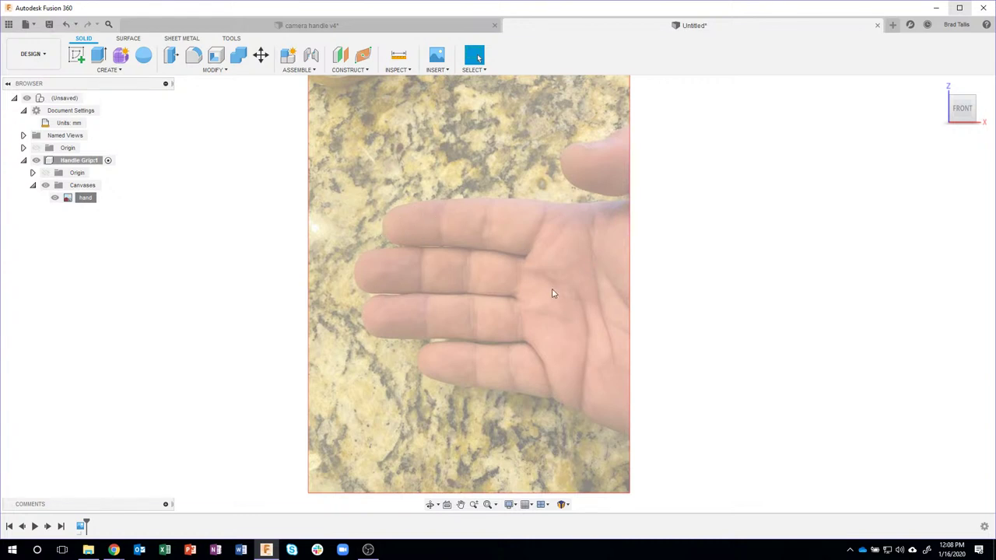
# Step: Show the origin and move the hand canvas to 57.442 mm X, -18.257 mm Y
pyautogui.click(45, 173)
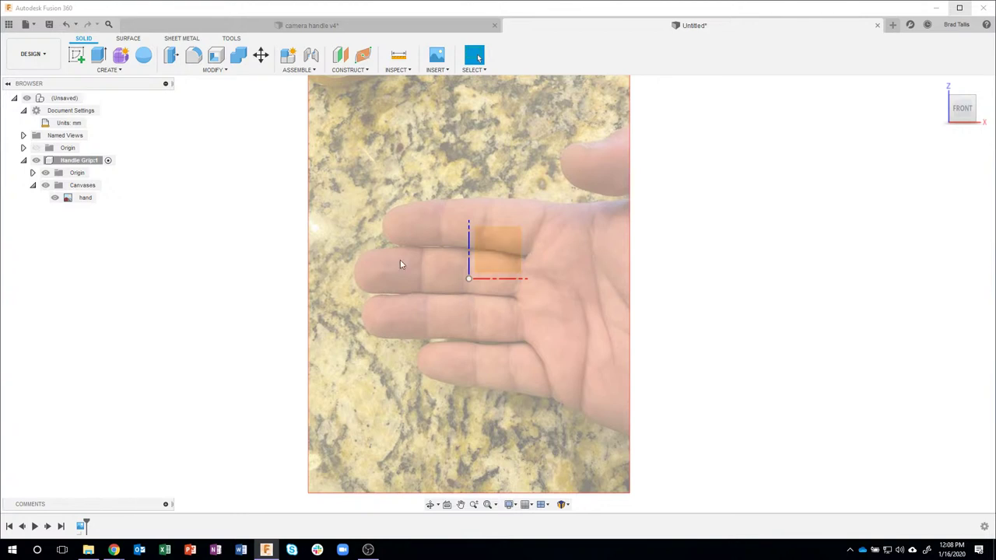
pyautogui.rightClick(84, 198)
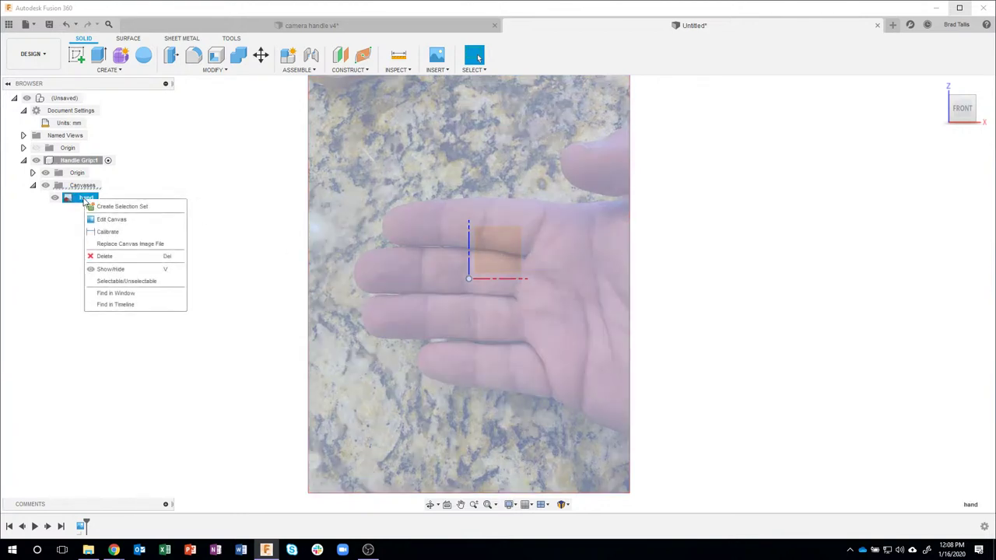
pyautogui.click(117, 221)
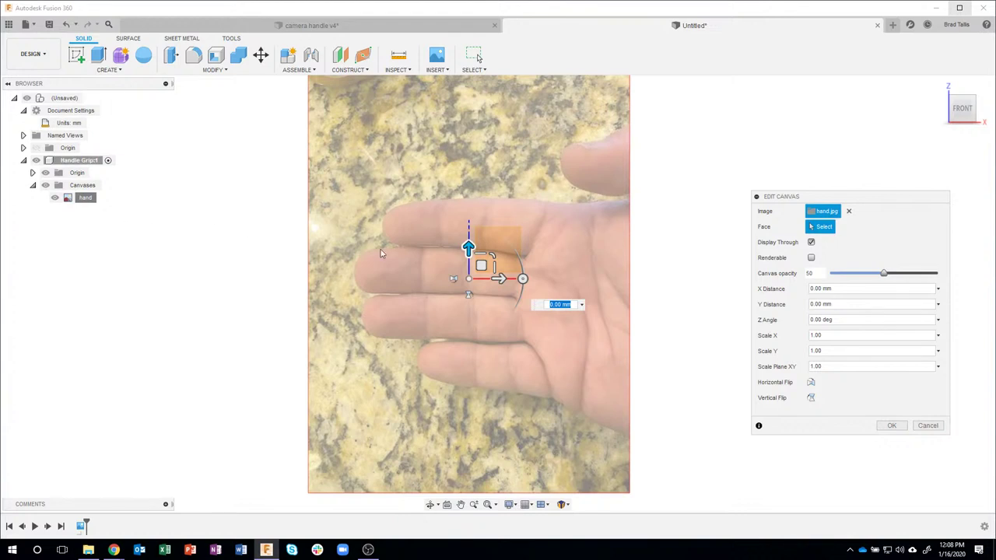
pyautogui.moveTo(481, 265); pyautogui.dragTo(441, 149)
pyautogui.moveTo(524, 196); pyautogui.dragTo(518, 301, button='middle')
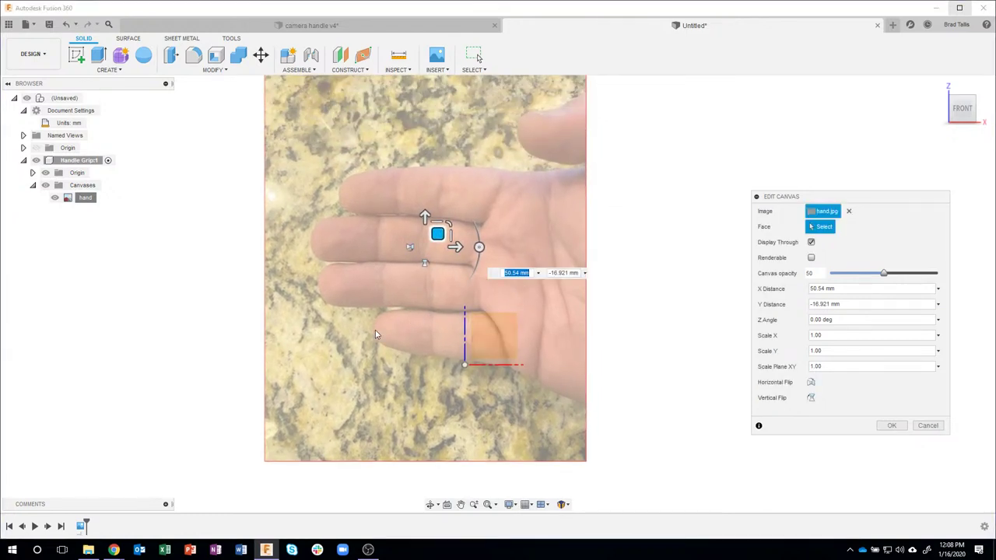
pyautogui.moveTo(437, 233); pyautogui.dragTo(434, 217)
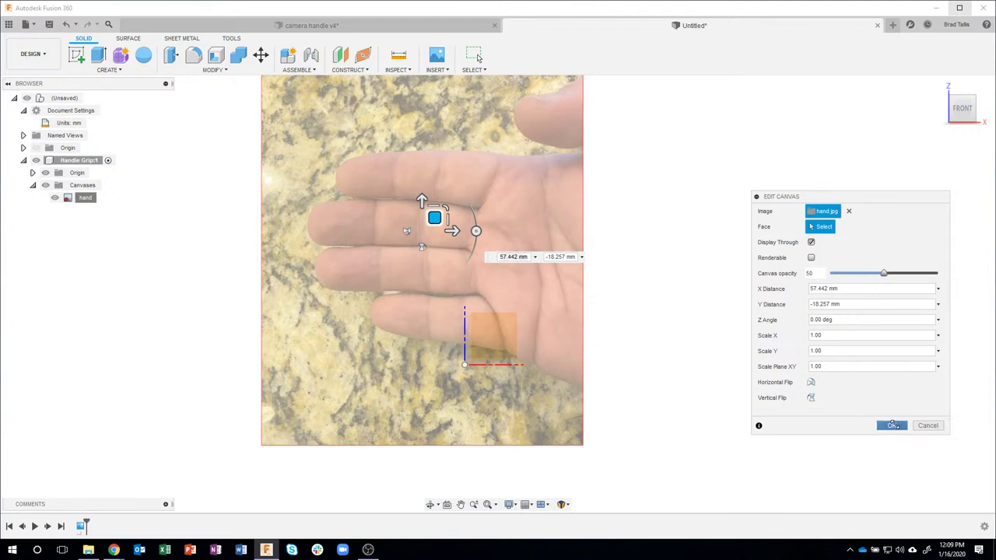
pyautogui.click(893, 425)
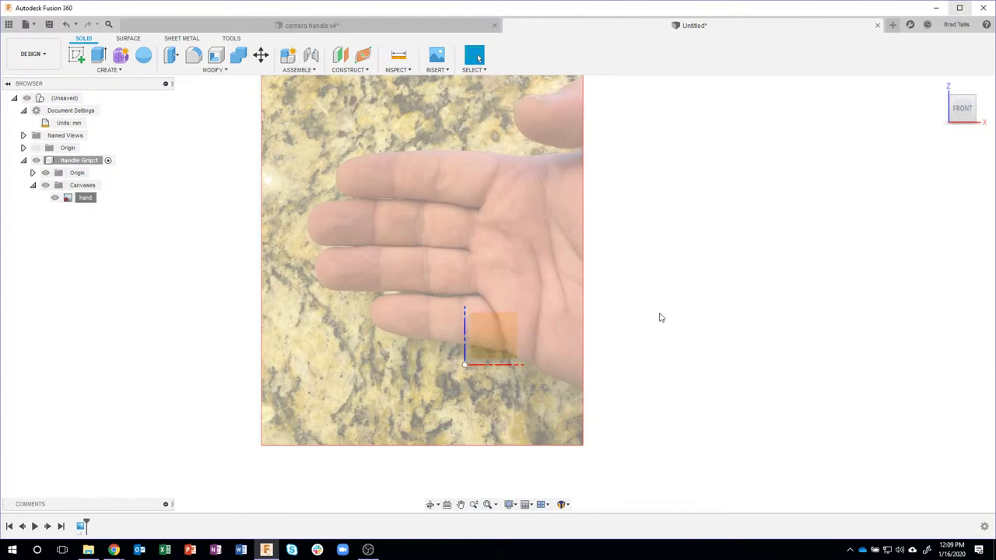
# Step: Edit the hand canvas and lower its opacity from 50 to 30
pyautogui.rightClick(78, 198)
pyautogui.click(109, 219)
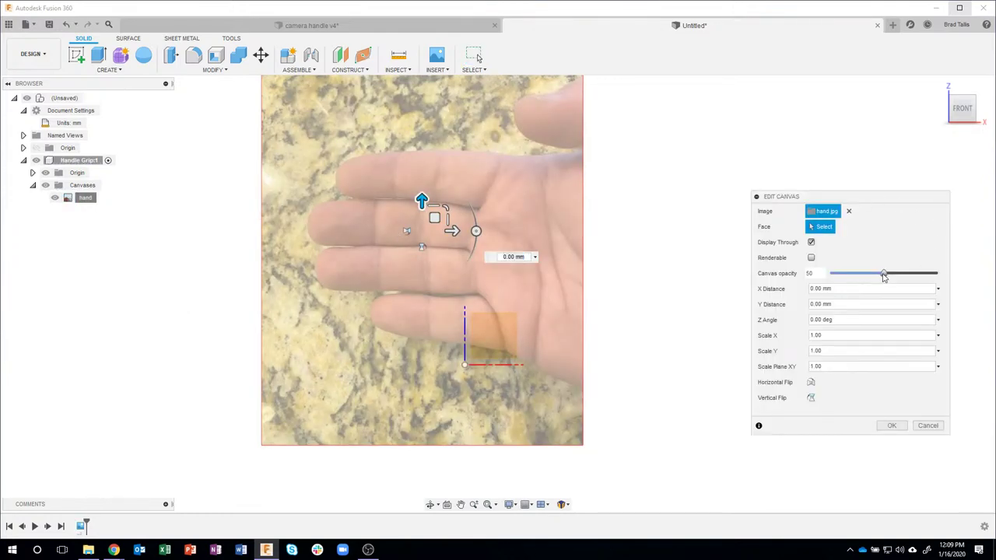
pyautogui.moveTo(884, 275)
pyautogui.mouseDown()
pyautogui.moveTo(855, 276)
pyautogui.moveTo(865, 276)
pyautogui.mouseUp()
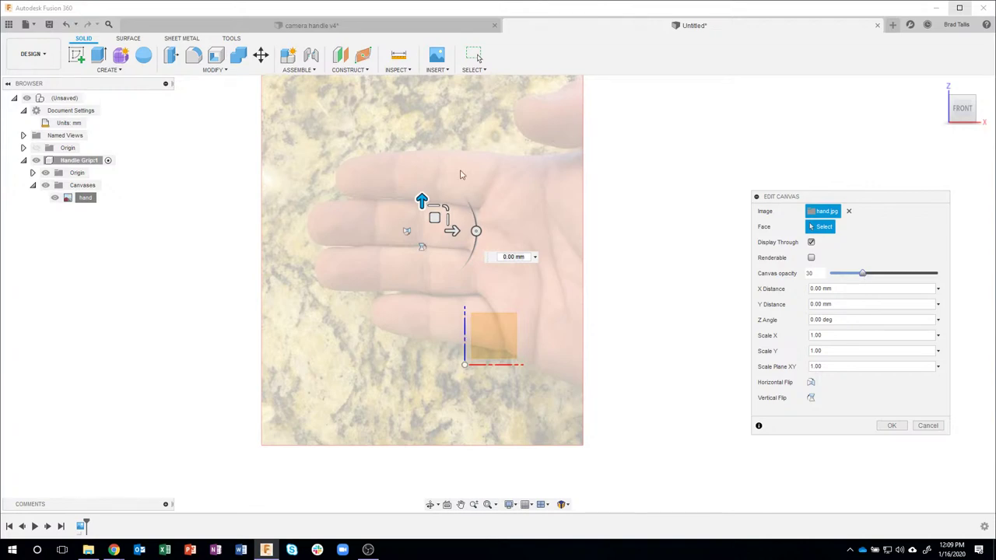
pyautogui.moveTo(863, 274); pyautogui.dragTo(838, 277)
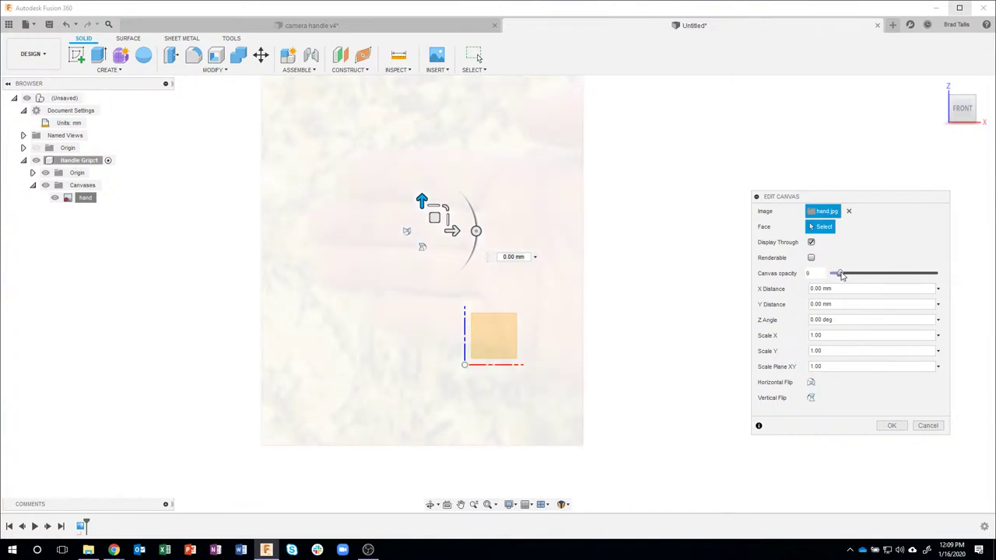
pyautogui.moveTo(841, 276); pyautogui.dragTo(864, 278)
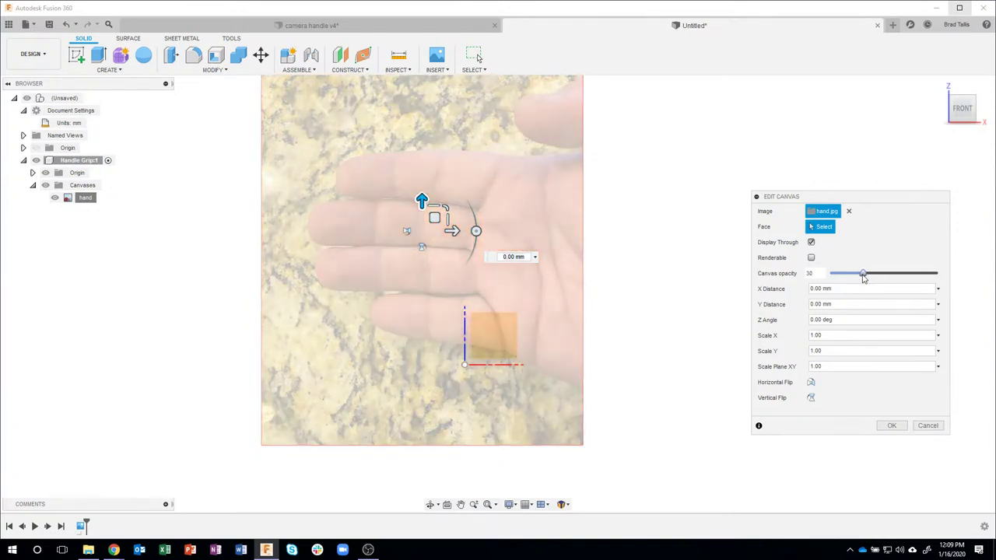
pyautogui.click(891, 426)
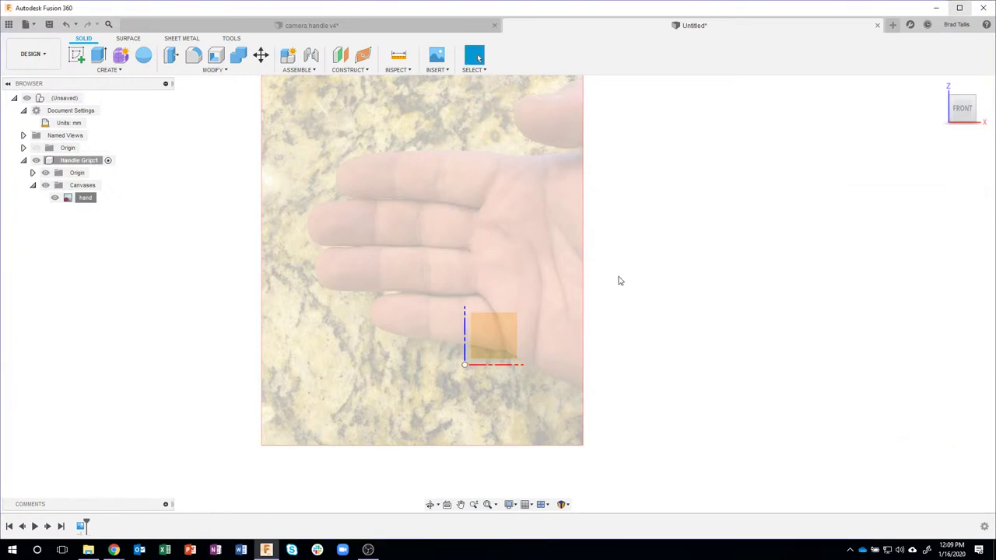
# Step: Start a new sketch on the front origin plane in the Handle Grip component
pyautogui.click(75, 60)
pyautogui.click(501, 332)
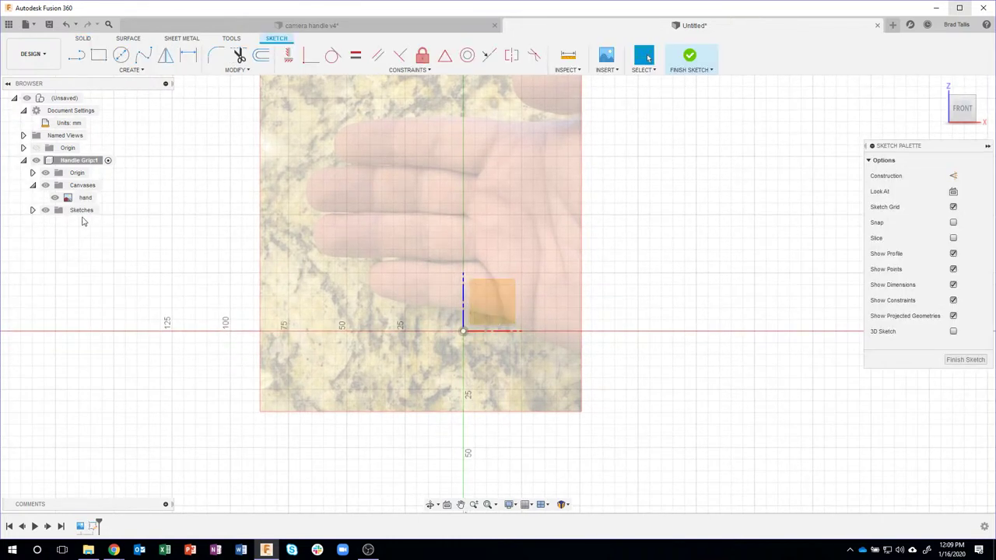
pyautogui.click(95, 161)
# Step: Draw a 20 mm by 105 mm rectangle from the origin
pyautogui.click(98, 55)
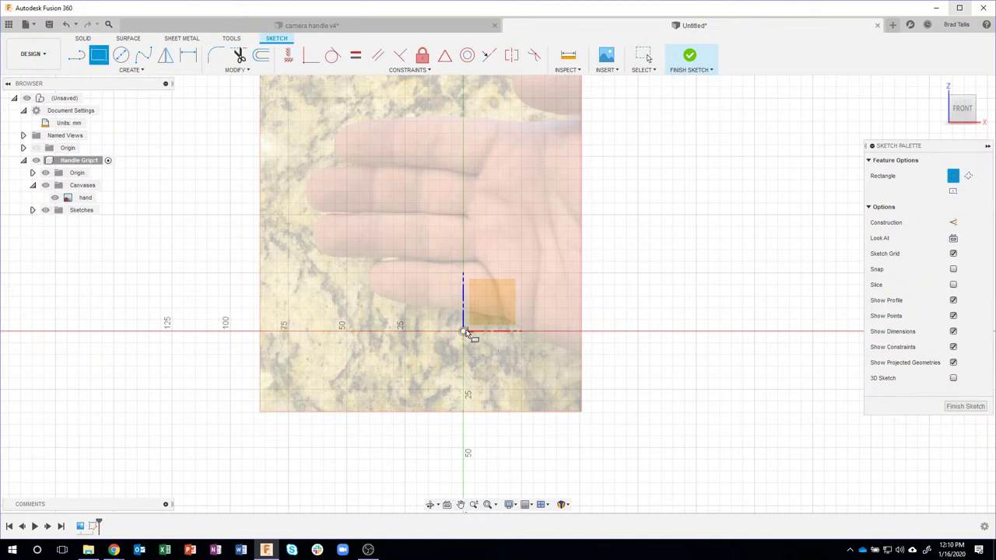
pyautogui.click(464, 332)
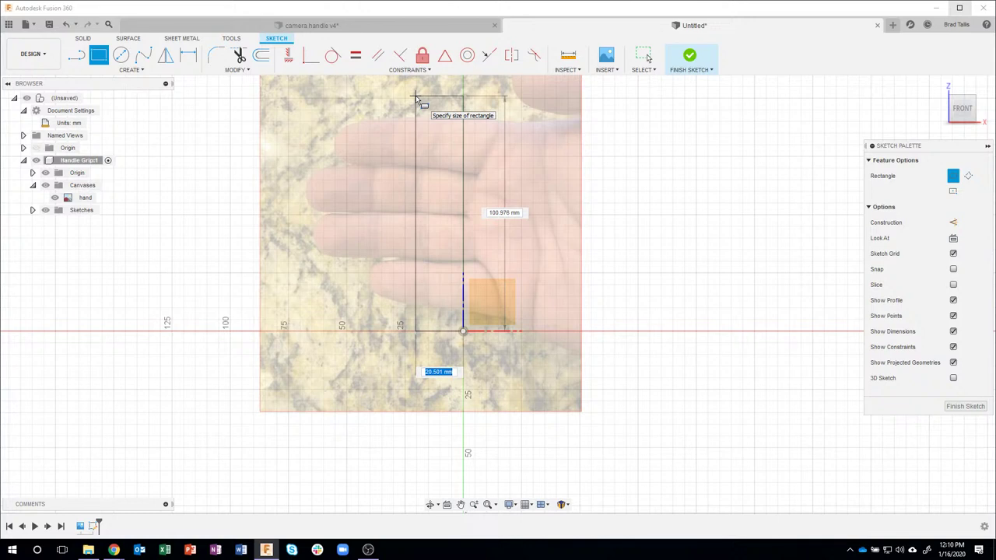
pyautogui.write('20')
pyautogui.press('Tab')
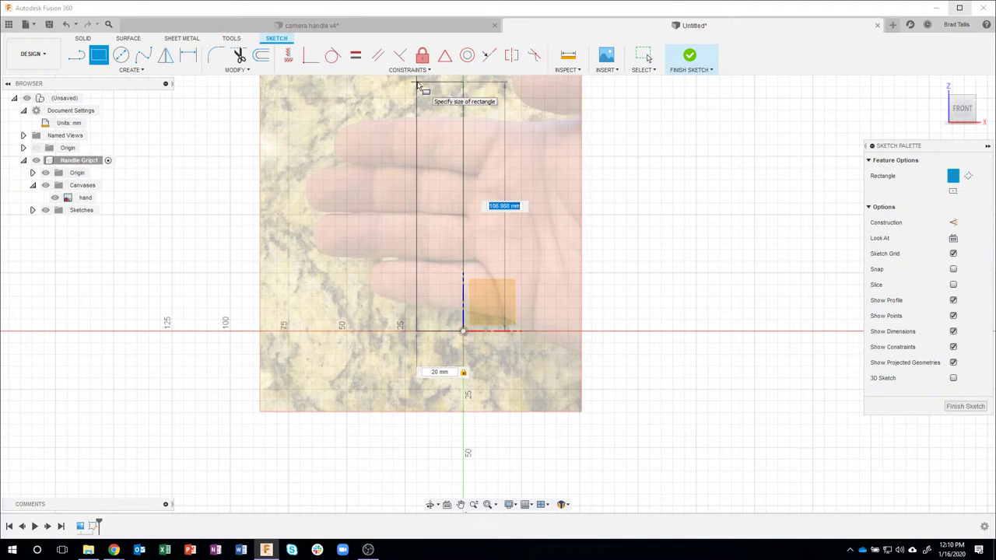
pyautogui.write('110')
pyautogui.press('Return')
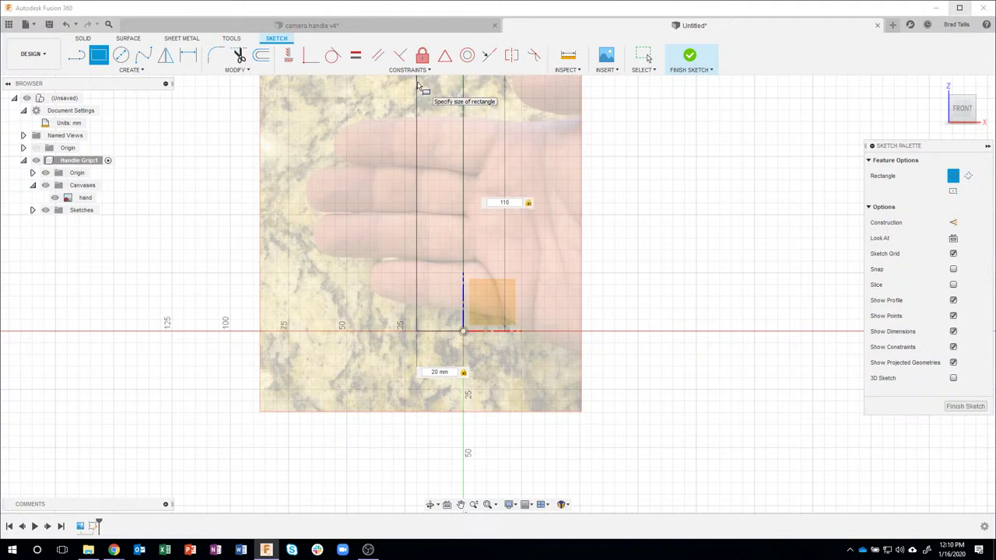
pyautogui.moveTo(418, 86); pyautogui.dragTo(423, 151, button='middle')
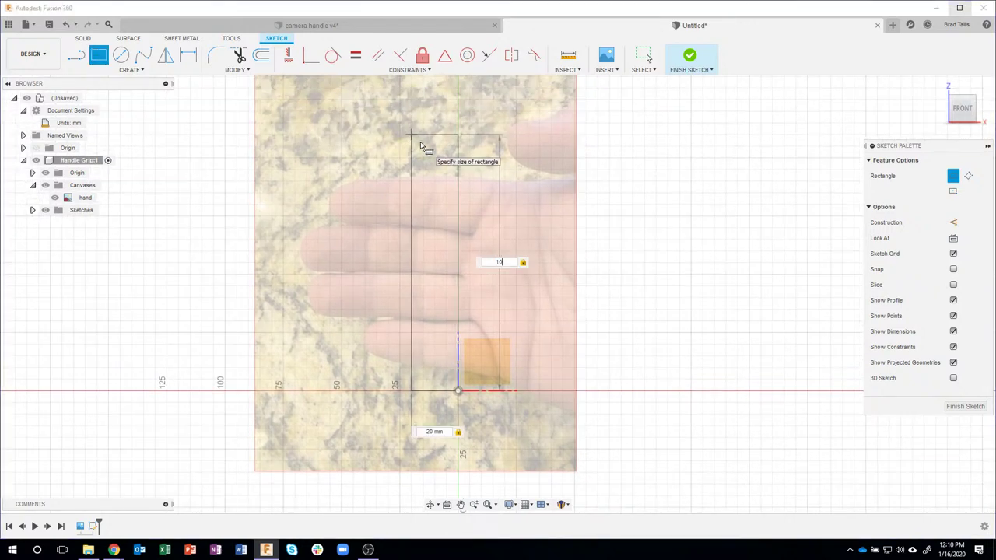
pyautogui.write('5')
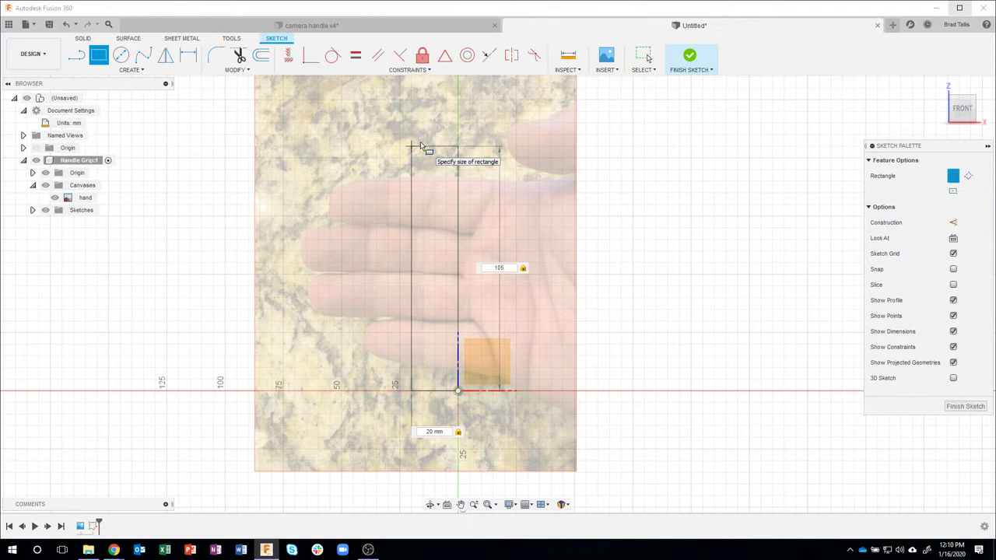
pyautogui.press('Return')
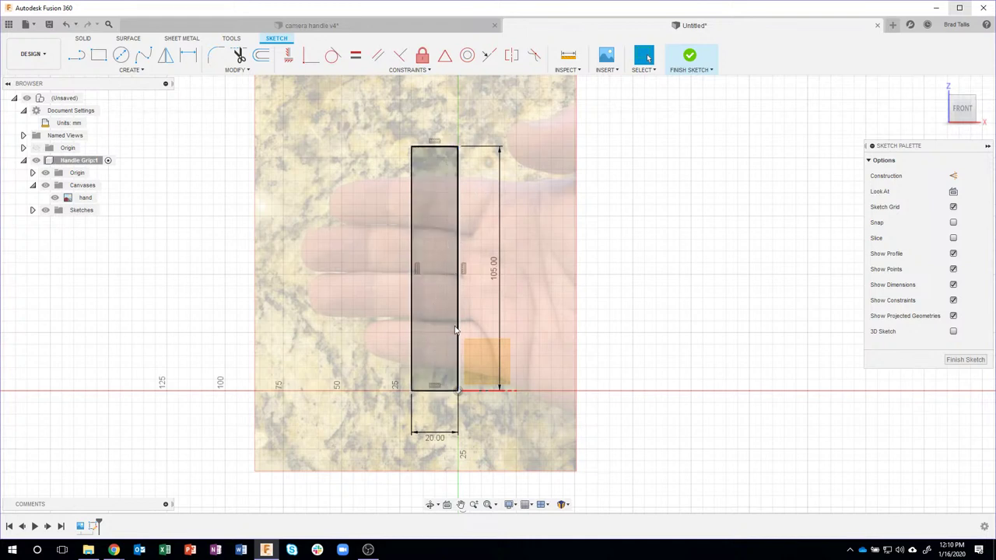
# Step: Draw a circle about 31 mm across, centred near the top of the rectangle's right edge
pyautogui.click(119, 56)
pyautogui.scroll(3, 458, 215)
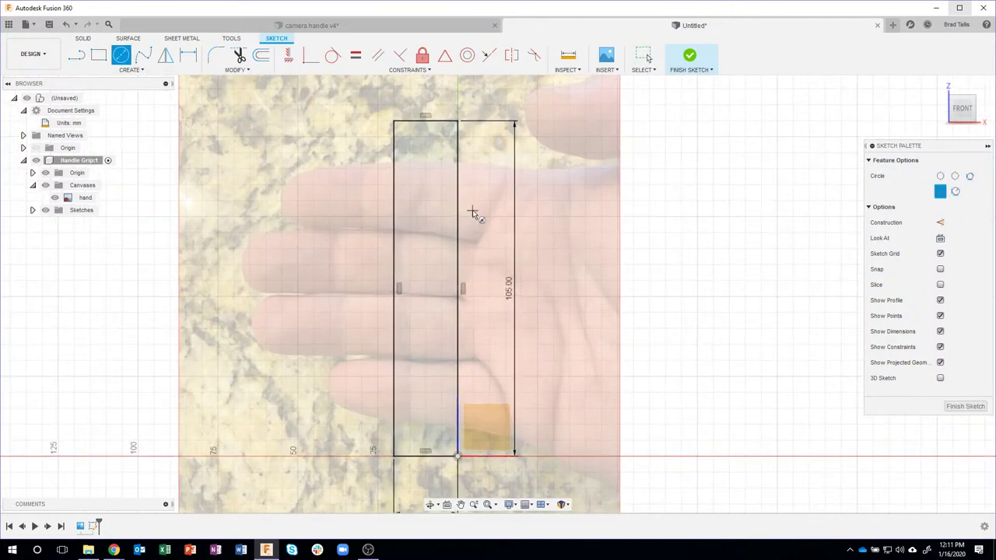
pyautogui.scroll(2, 473, 212)
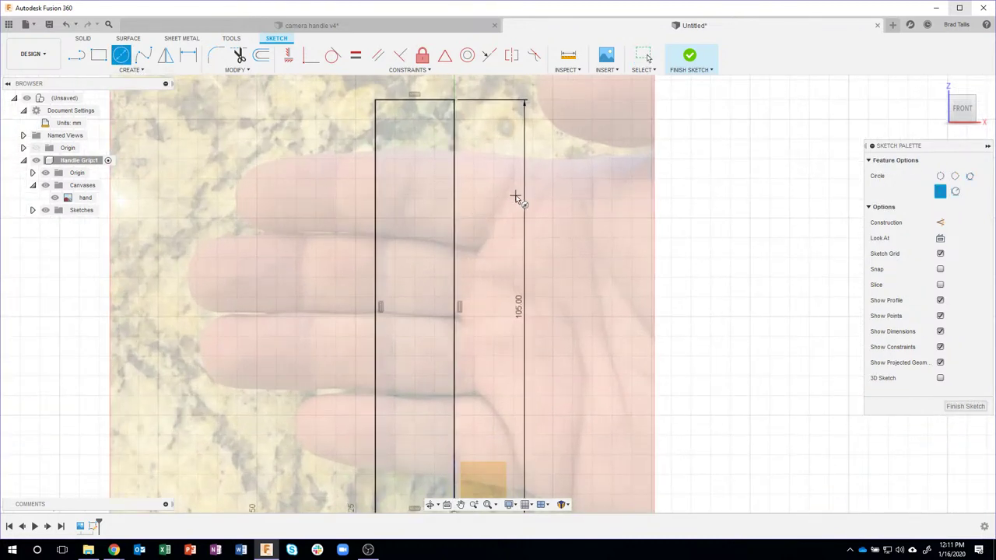
pyautogui.click(495, 194)
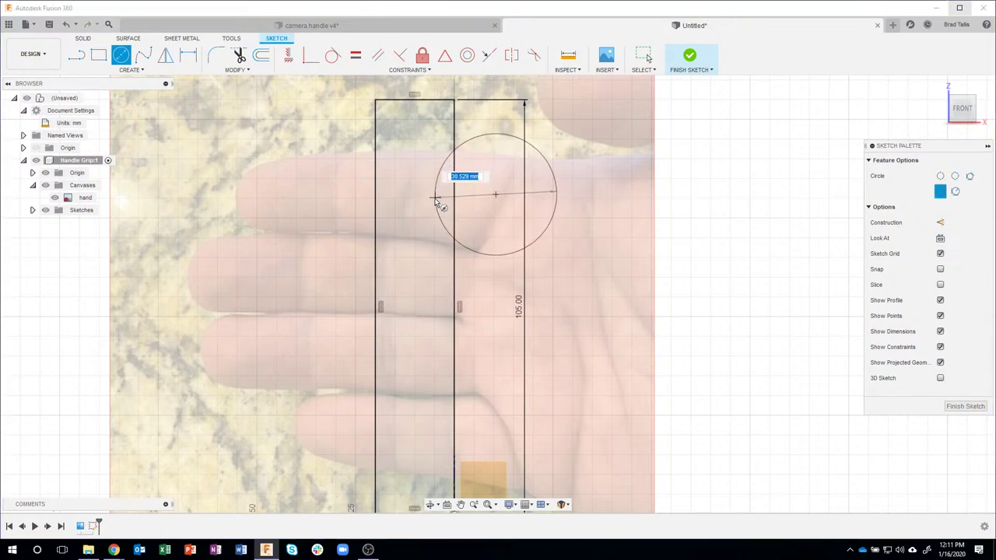
pyautogui.click(434, 205)
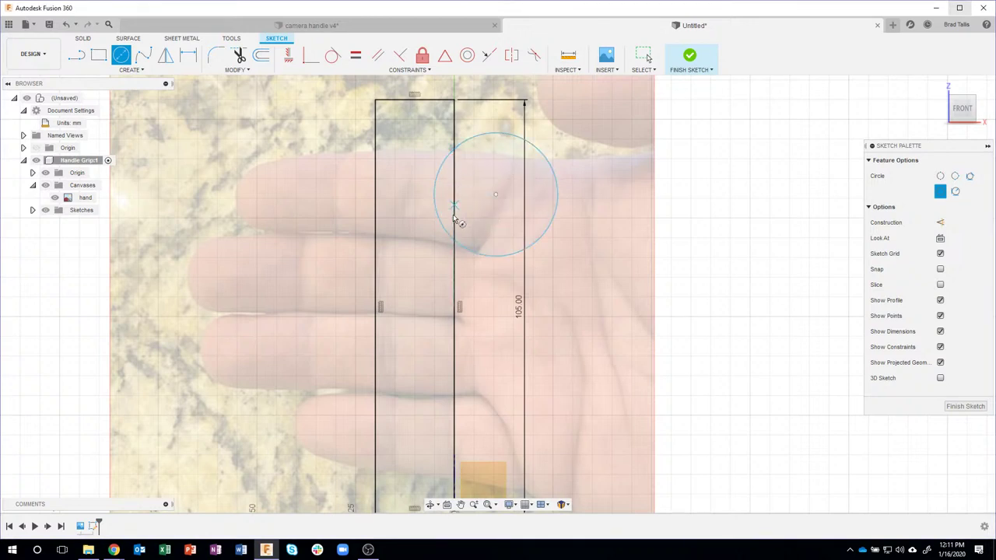
pyautogui.press('Escape')
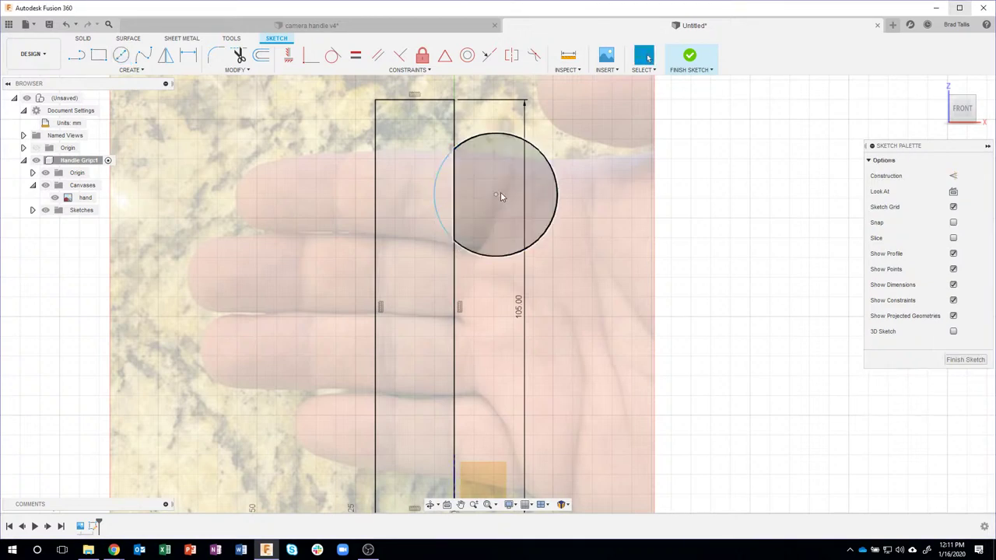
pyautogui.moveTo(497, 198); pyautogui.dragTo(493, 200)
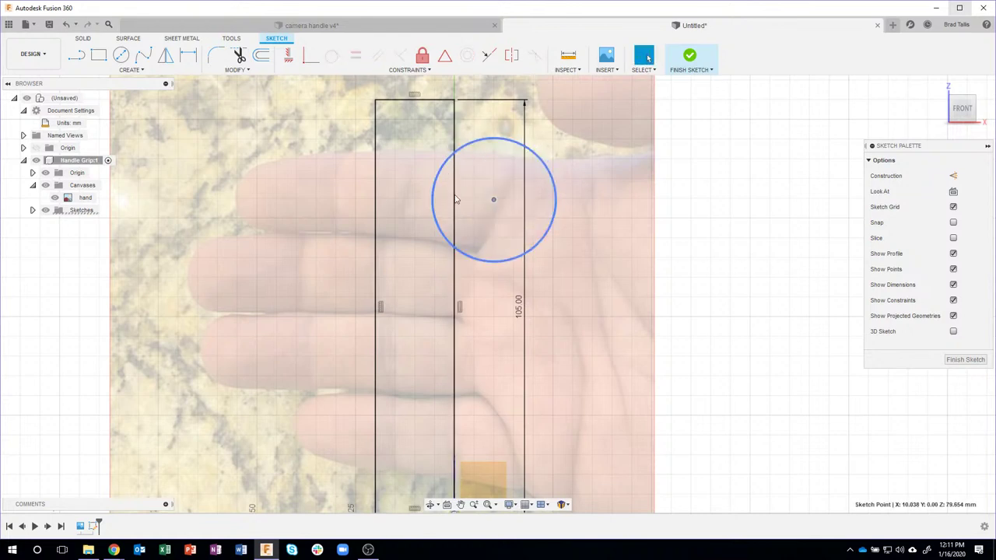
# Step: Select the new circle and bring up the sketch Create menu
pyautogui.scroll(-1, 674, 257)
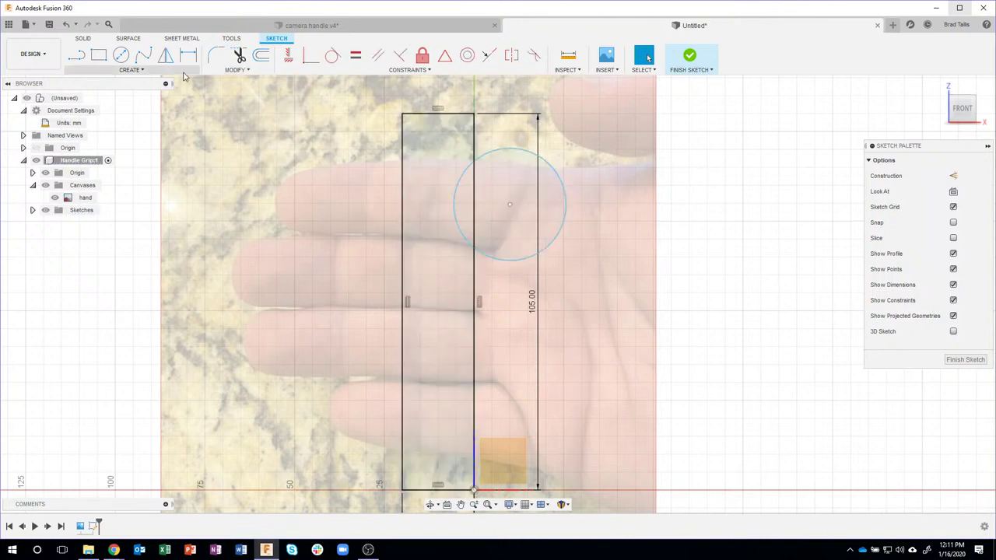
pyautogui.click(469, 248)
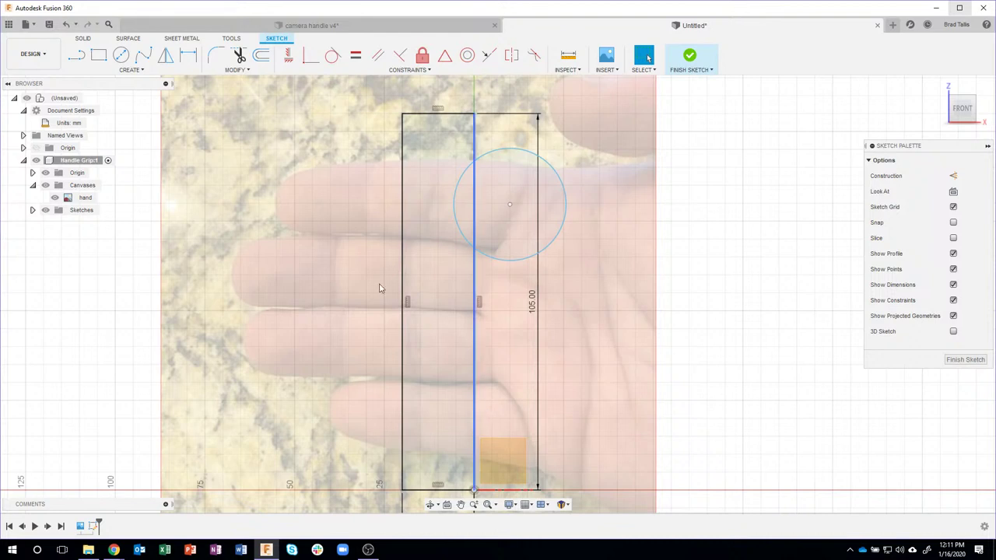
pyautogui.click(132, 71)
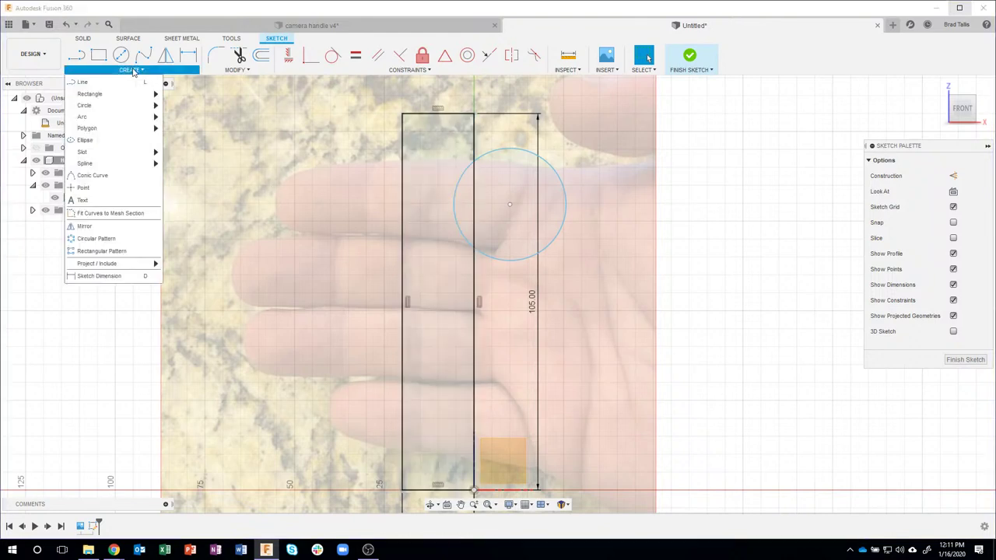
# Step: Rectangular-pattern the circle into 4 copies stacked down the rectangle, spanning 59.726 mm
pyautogui.click(101, 251)
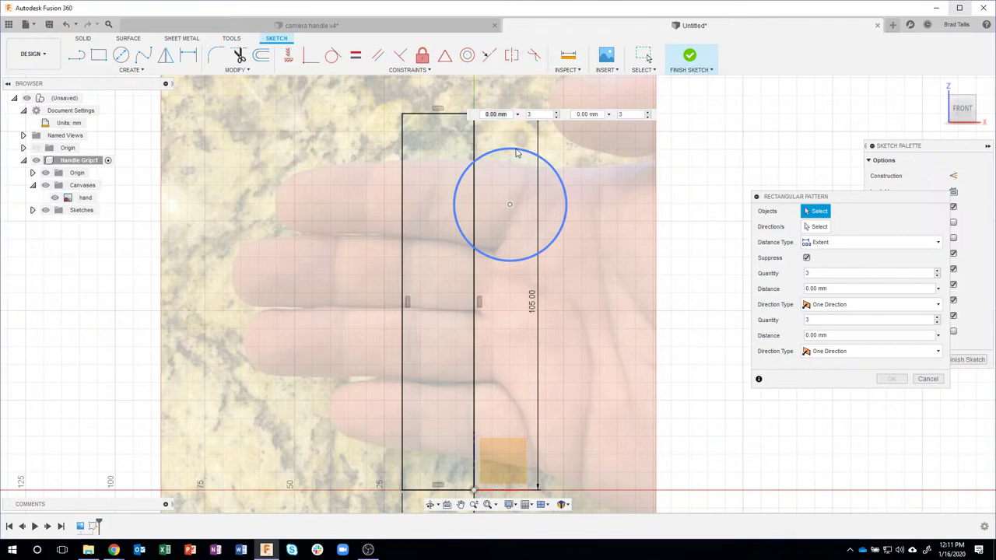
pyautogui.click(518, 259)
pyautogui.moveTo(510, 217); pyautogui.dragTo(510, 358)
pyautogui.press('Tab')
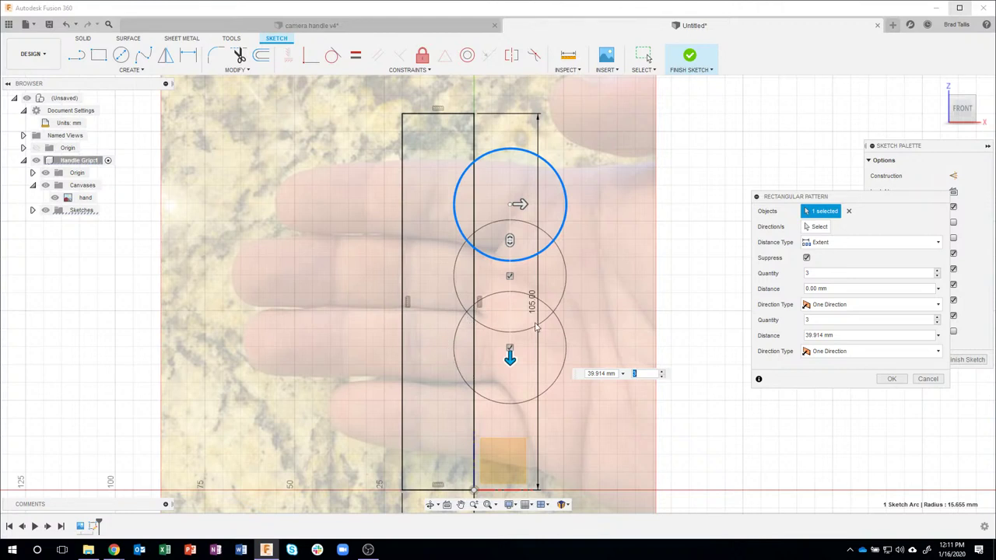
pyautogui.click(662, 373)
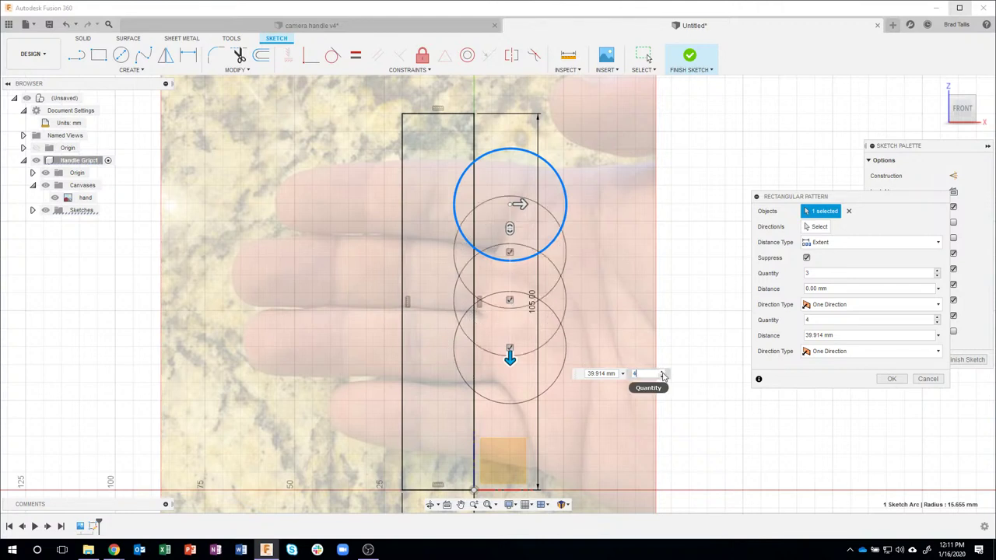
pyautogui.moveTo(510, 358); pyautogui.dragTo(509, 429)
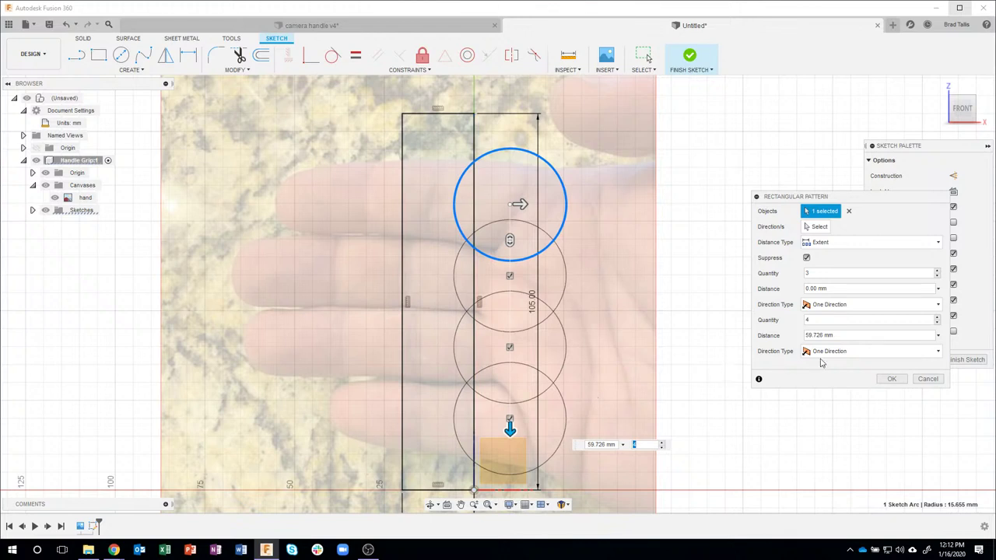
pyautogui.click(892, 379)
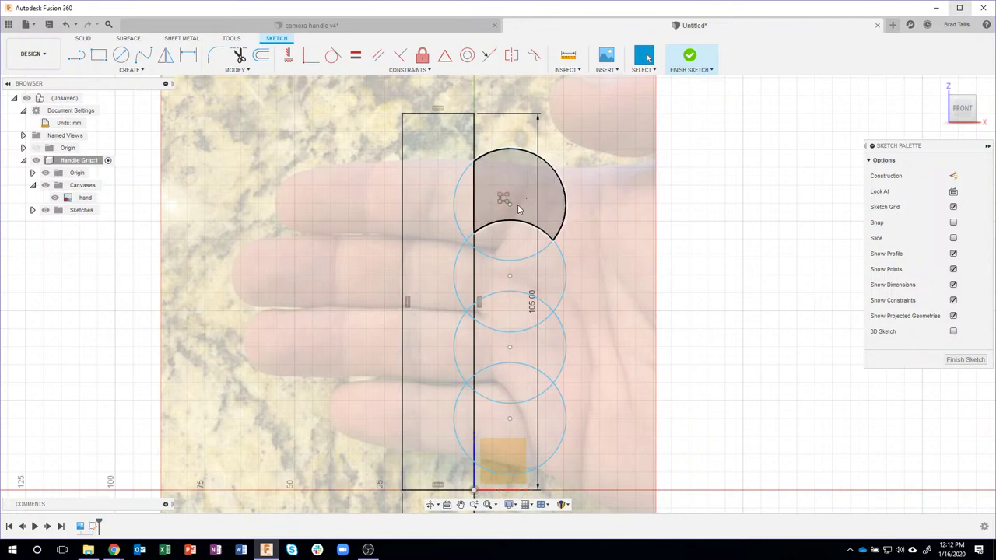
# Step: Draw a 19.909 mm vertical line between the second circle's upper and lower intersections
pyautogui.moveTo(509, 206)
pyautogui.mouseDown()
pyautogui.moveTo(508, 196)
pyautogui.moveTo(506, 210)
pyautogui.moveTo(510, 203)
pyautogui.moveTo(494, 211)
pyautogui.moveTo(506, 215)
pyautogui.moveTo(506, 202)
pyautogui.mouseUp()
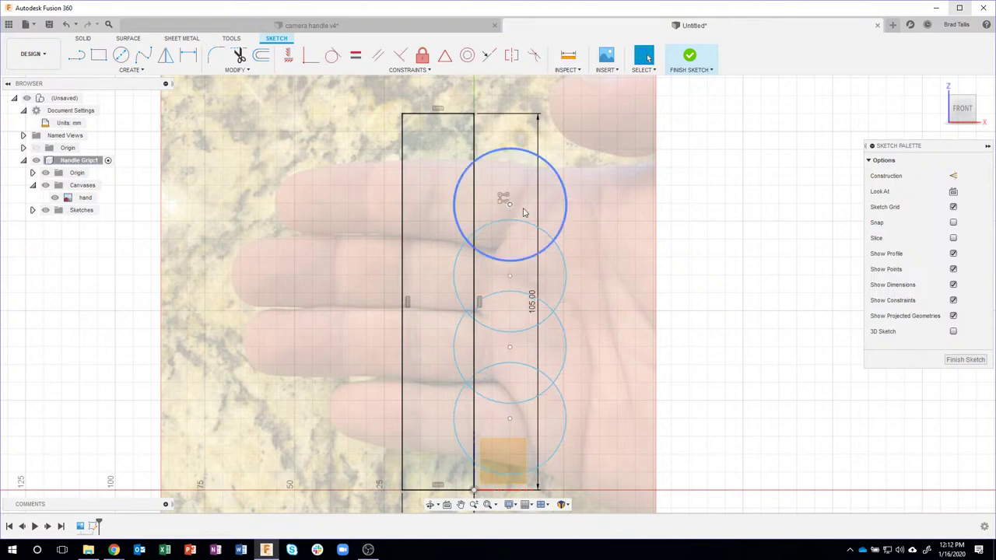
pyautogui.scroll(1, 581, 282)
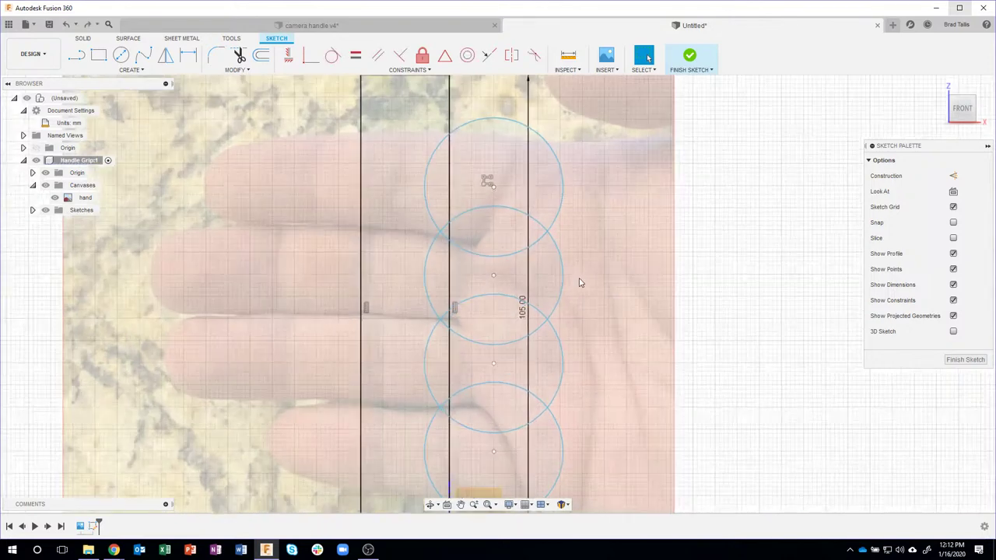
pyautogui.scroll(2, 586, 277)
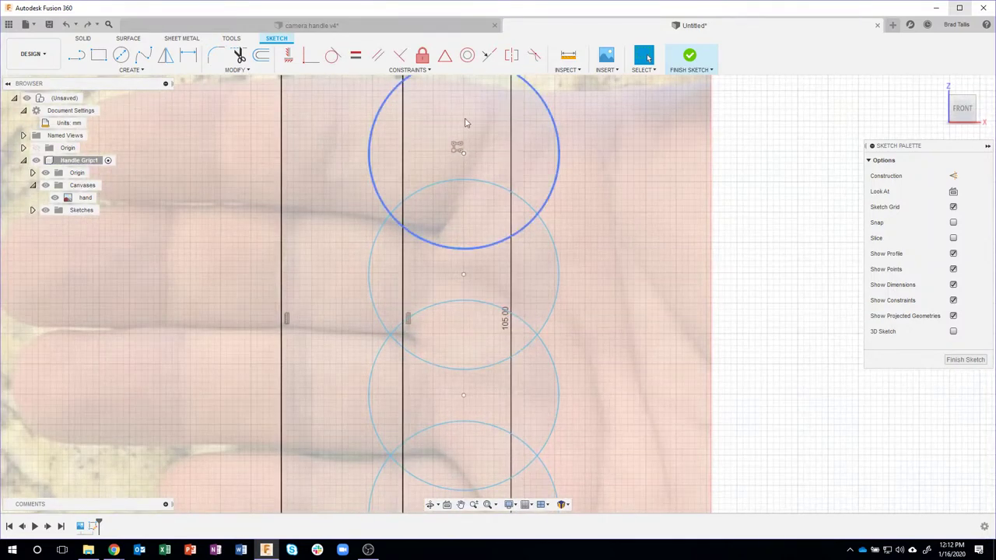
pyautogui.click(81, 59)
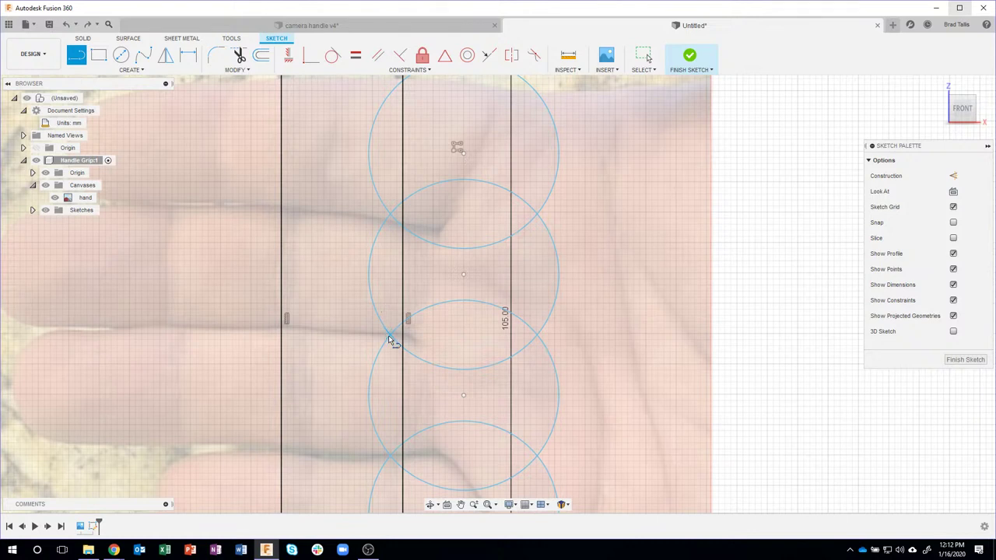
pyautogui.click(390, 215)
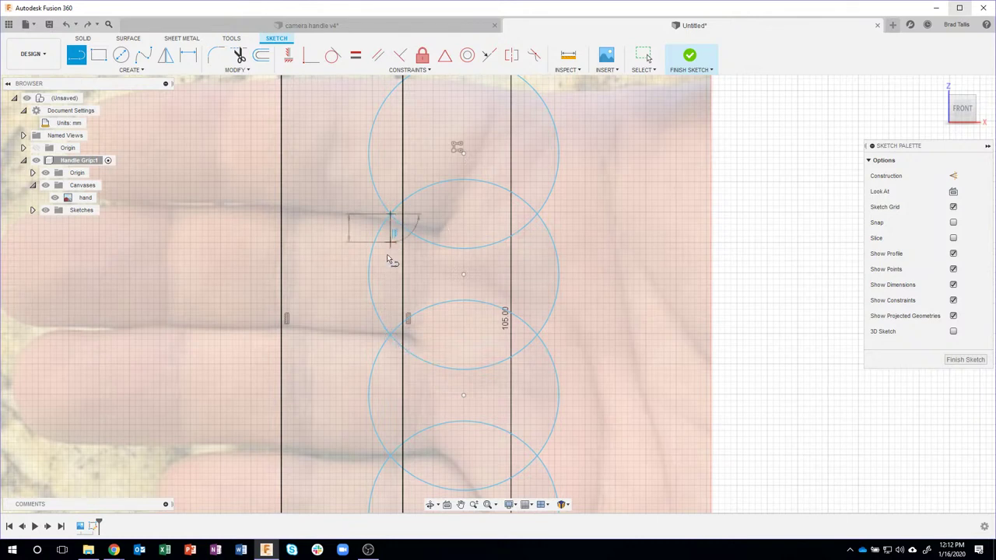
pyautogui.click(391, 337)
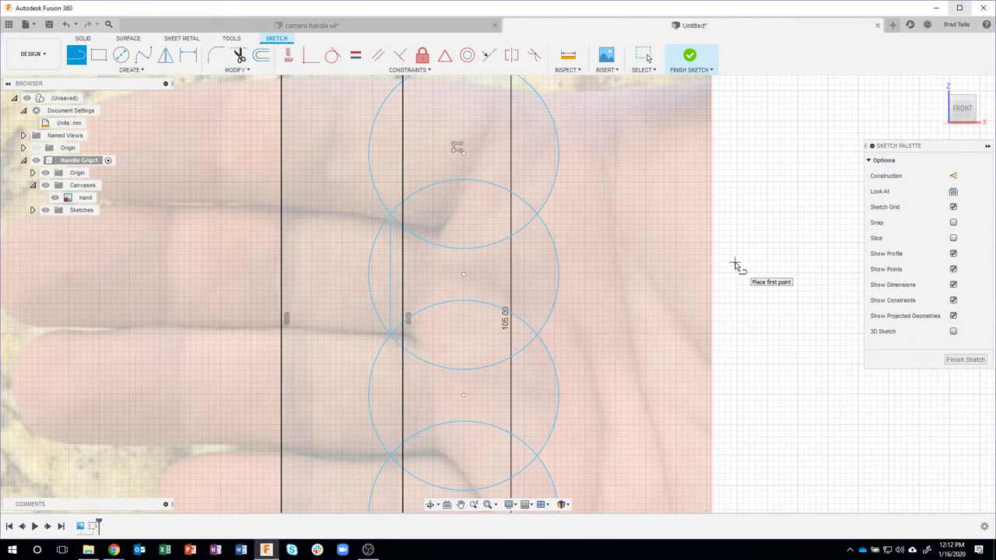
pyautogui.press('Escape')
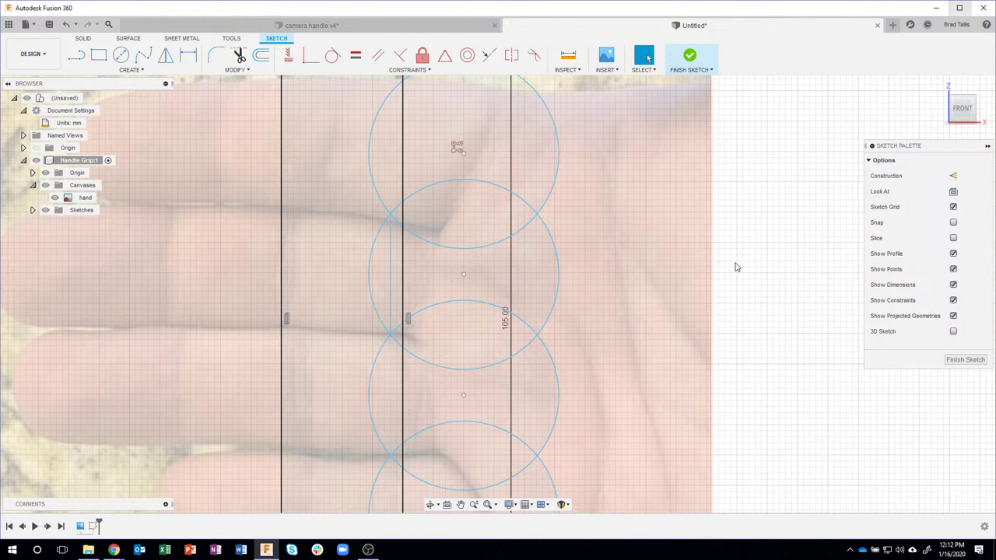
pyautogui.click(390, 269)
pyautogui.click(392, 258)
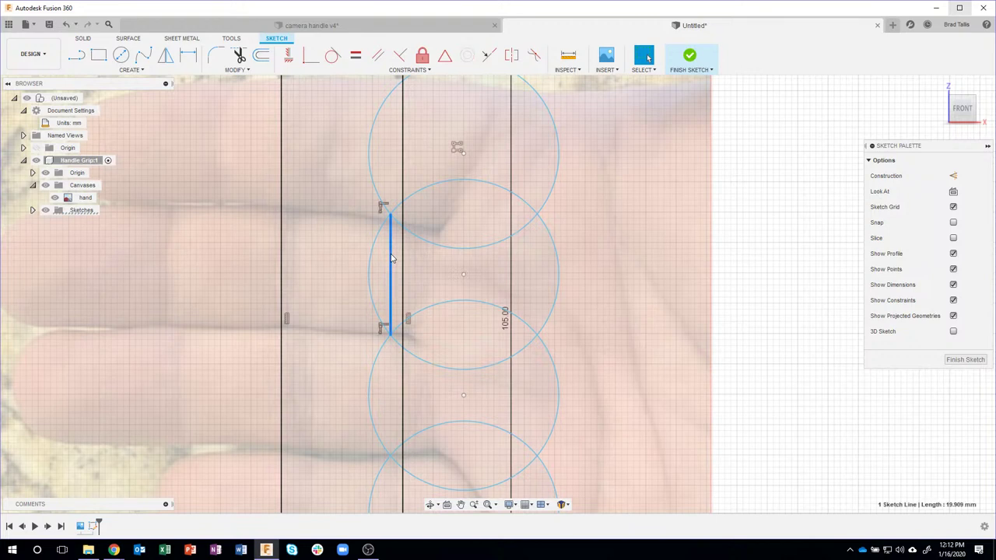
# Step: Convert the 19.909 mm vertical line into dashed construction geometry and view the whole outline
pyautogui.click(954, 178)
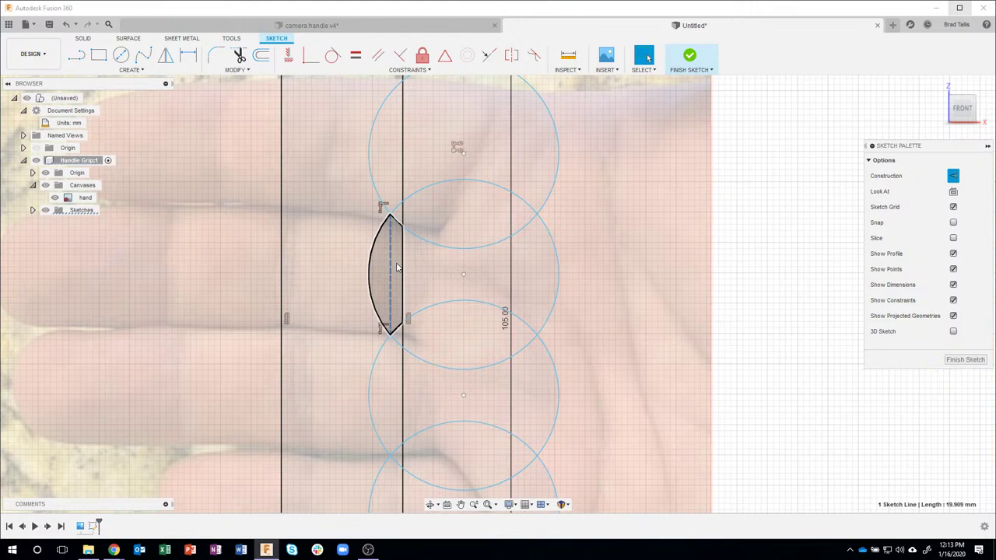
pyautogui.press('Escape')
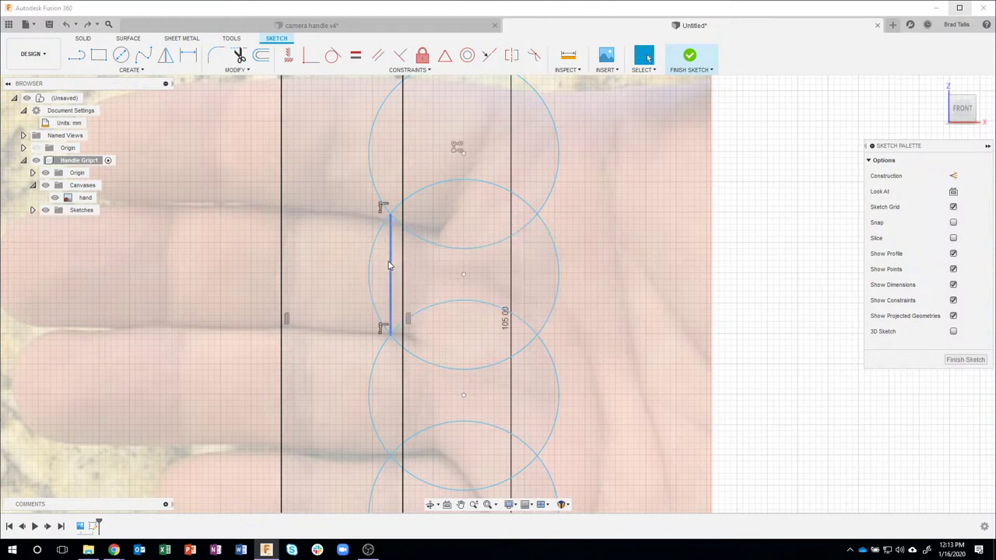
pyautogui.click(390, 262)
pyautogui.click(953, 176)
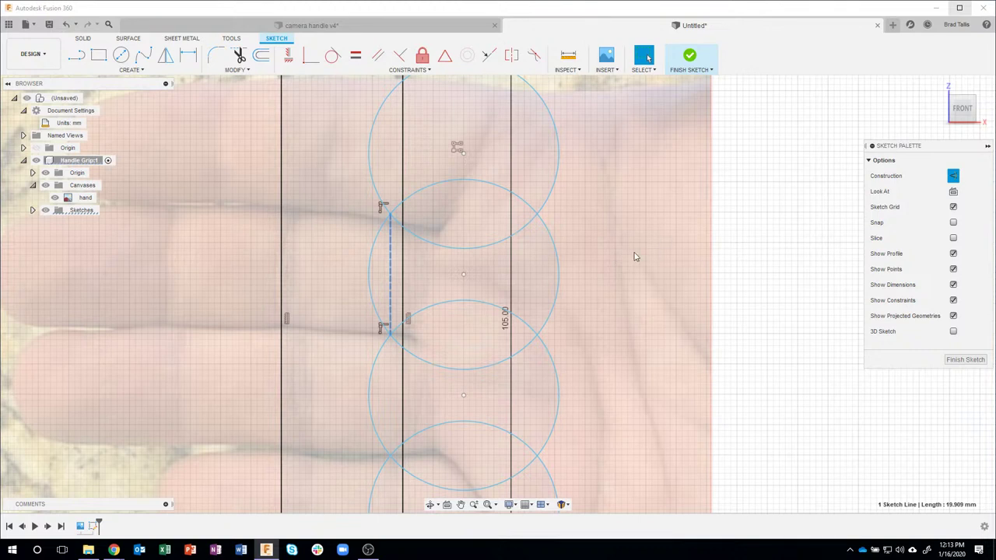
pyautogui.scroll(-4, 635, 257)
pyautogui.moveTo(638, 260); pyautogui.dragTo(634, 261, button='middle')
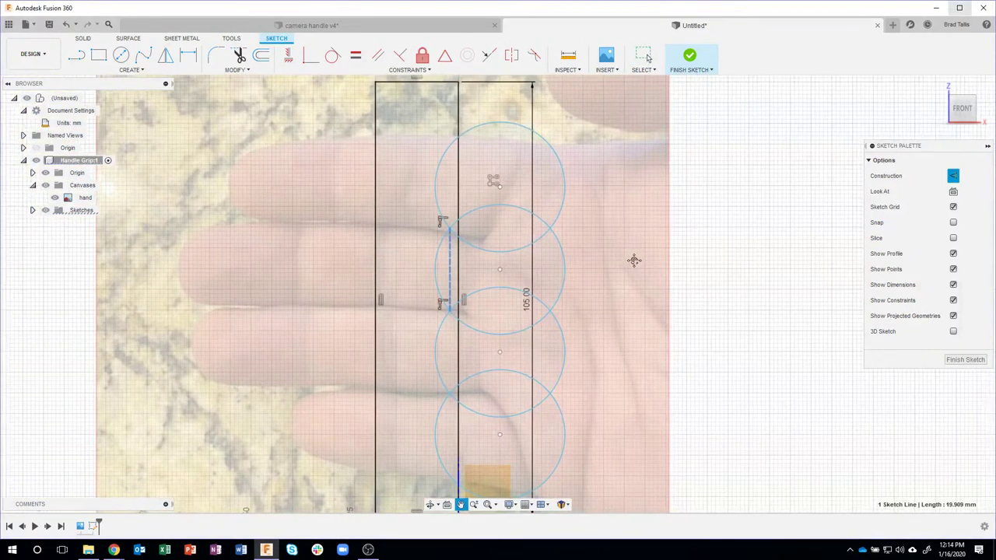
# Step: Constrain the short construction line collinear with the long vertical line
pyautogui.click(386, 71)
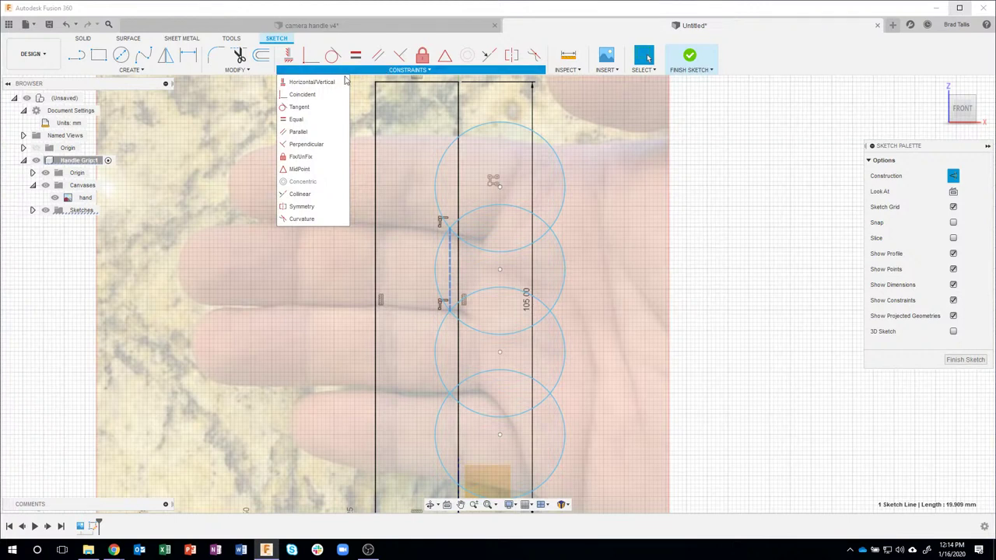
pyautogui.click(313, 196)
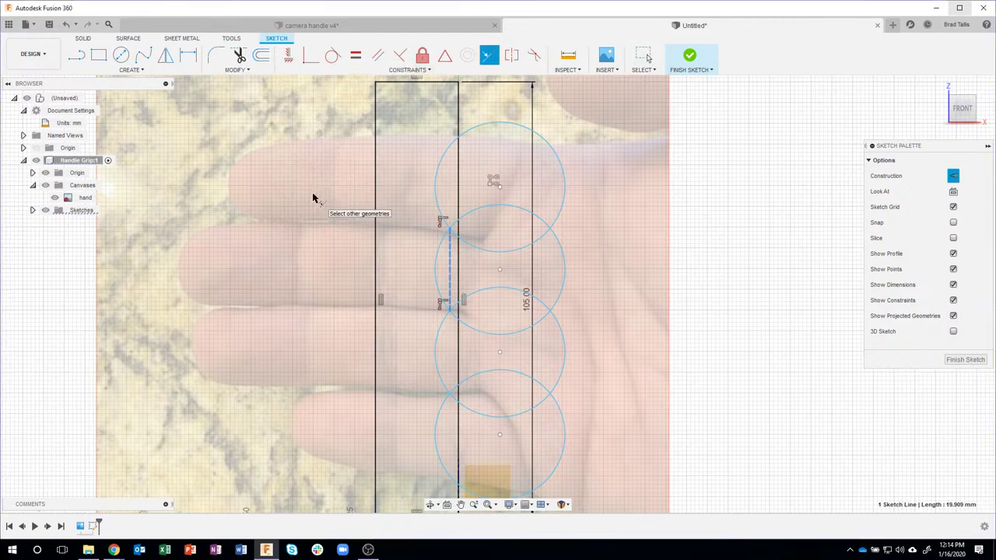
pyautogui.click(449, 269)
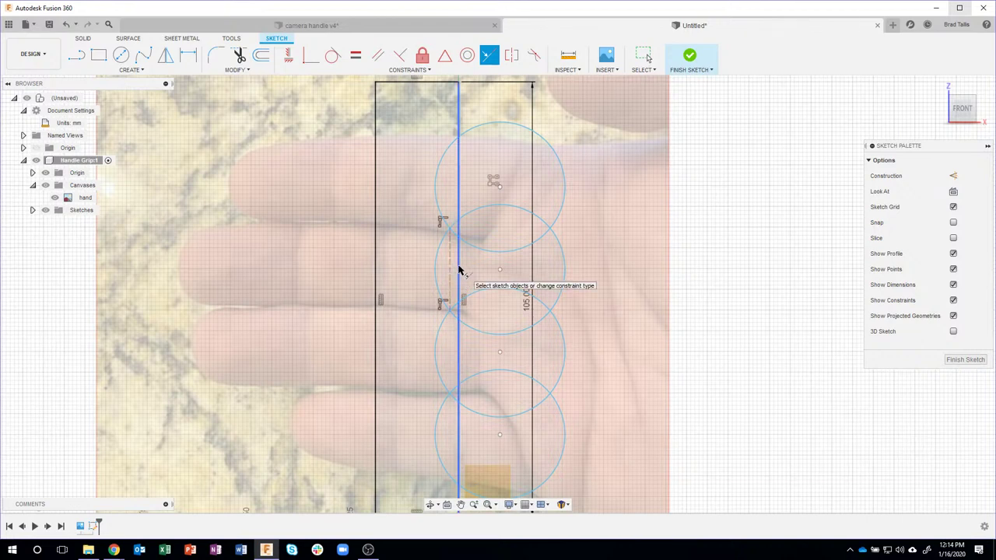
pyautogui.click(449, 268)
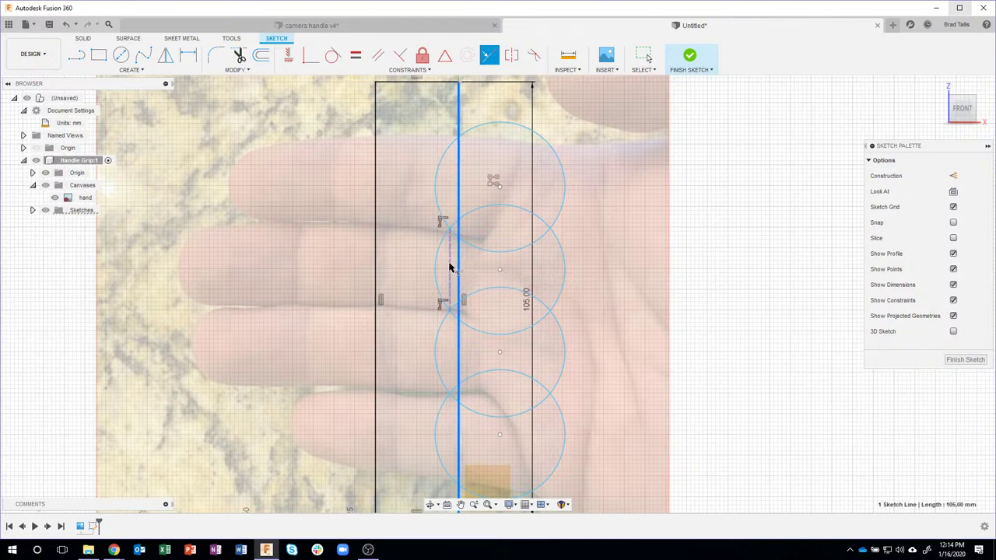
pyautogui.click(453, 268)
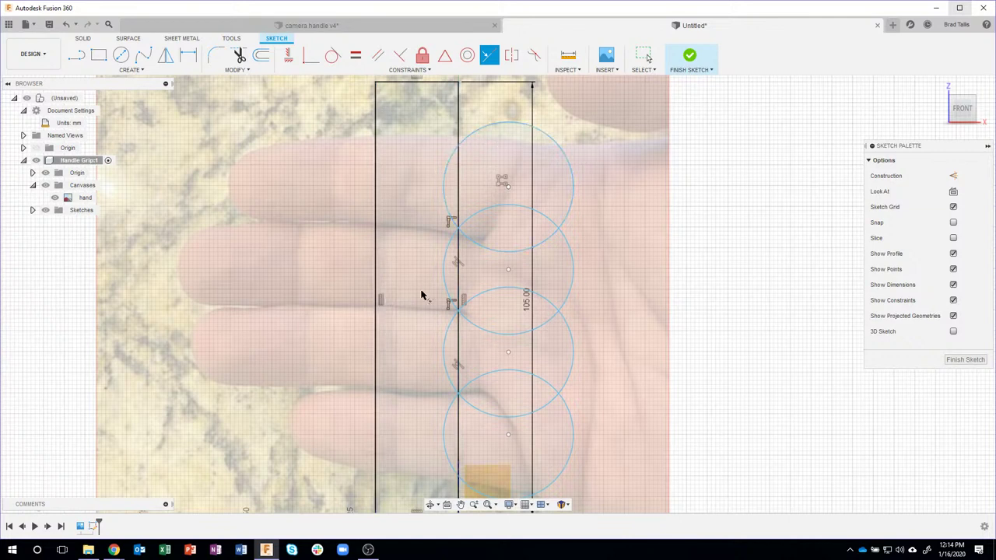
pyautogui.press('Escape')
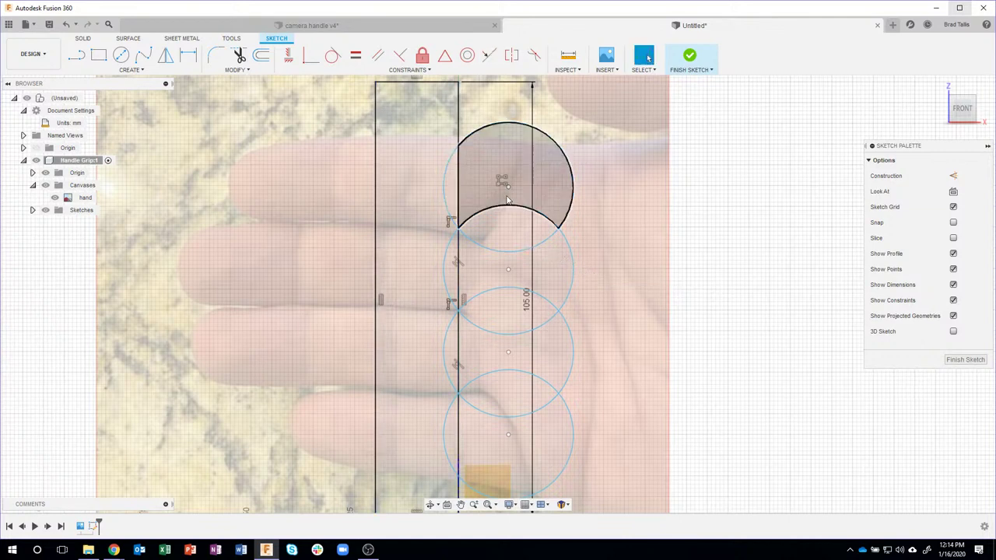
# Step: Drag the circle chain to test how it resizes, then undo back to the smaller circles
pyautogui.moveTo(505, 184); pyautogui.dragTo(482, 218)
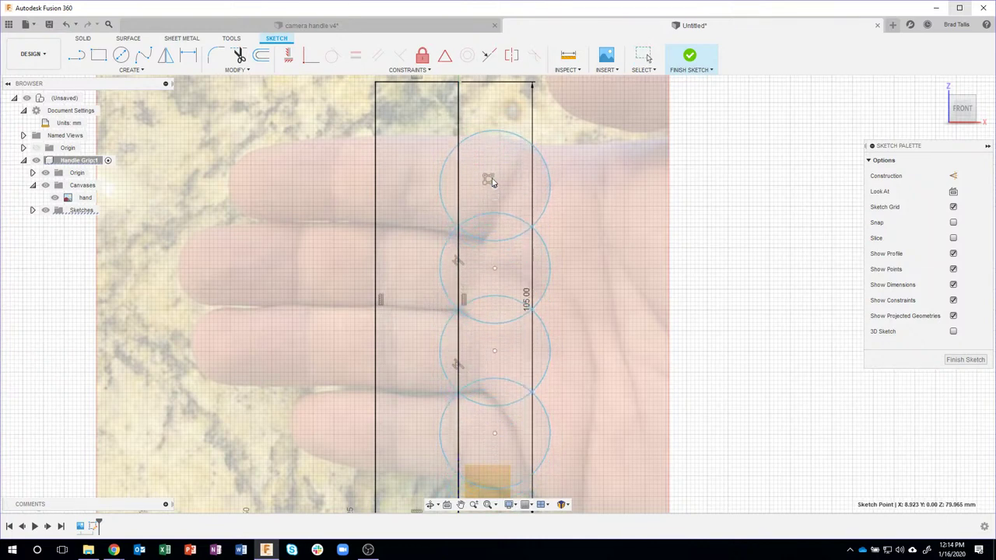
pyautogui.moveTo(491, 181)
pyautogui.mouseDown()
pyautogui.moveTo(521, 193)
pyautogui.moveTo(485, 187)
pyautogui.moveTo(495, 196)
pyautogui.moveTo(500, 188)
pyautogui.mouseUp()
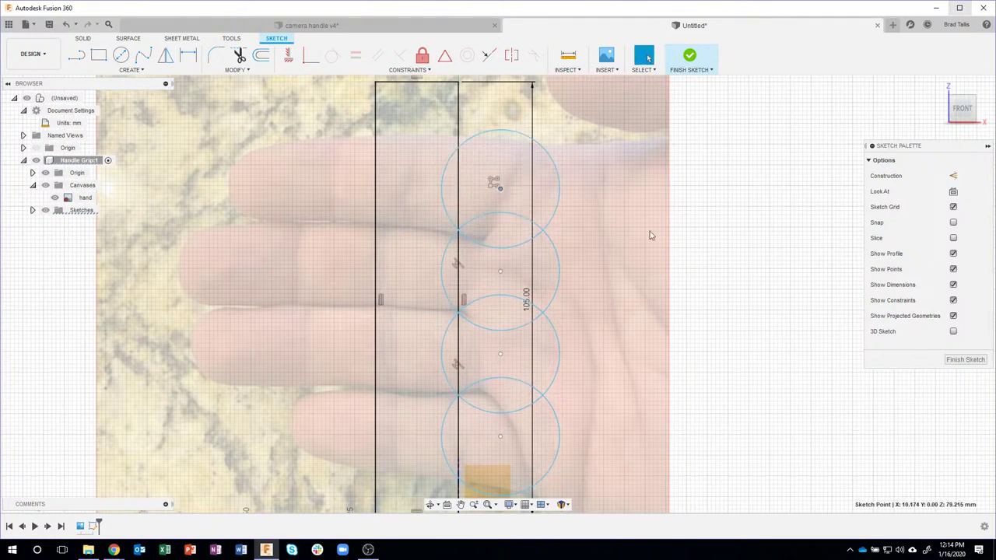
pyautogui.click(459, 117)
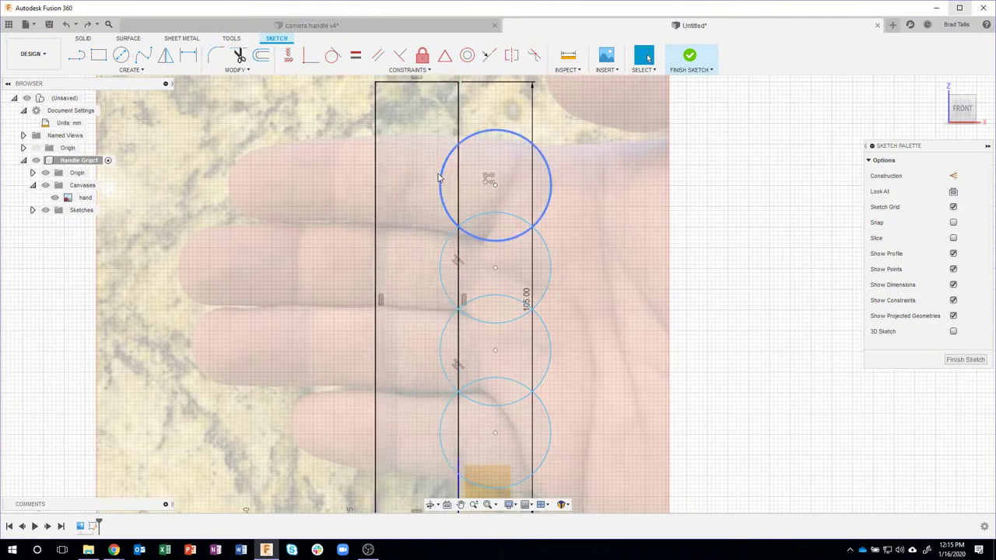
pyautogui.scroll(-1, 420, 192)
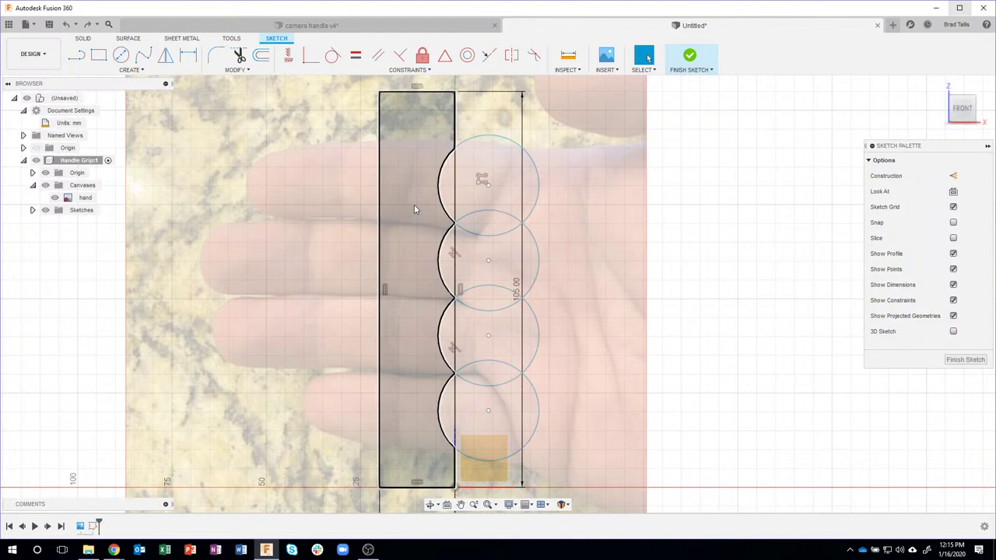
pyautogui.click(414, 205)
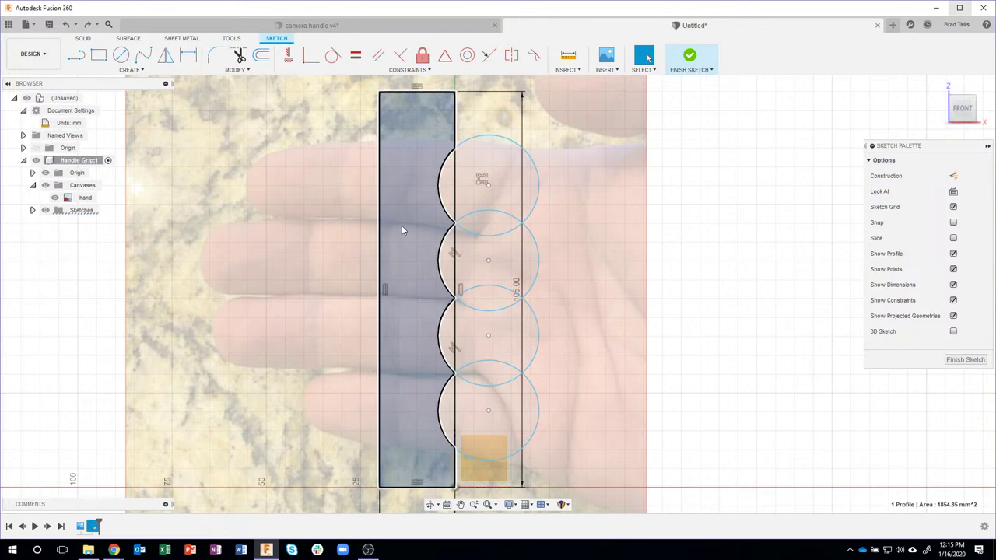
pyautogui.click(592, 177)
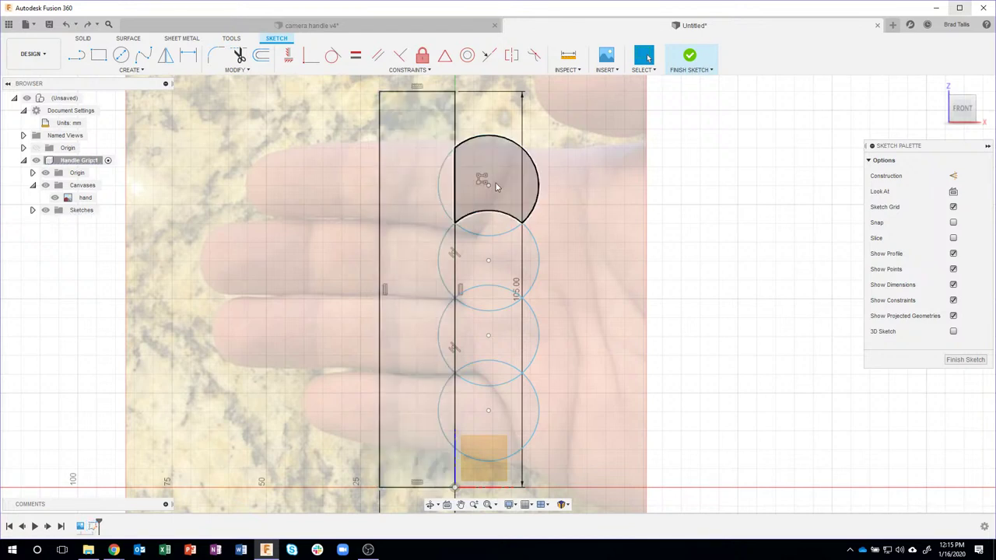
pyautogui.moveTo(496, 187); pyautogui.dragTo(529, 195)
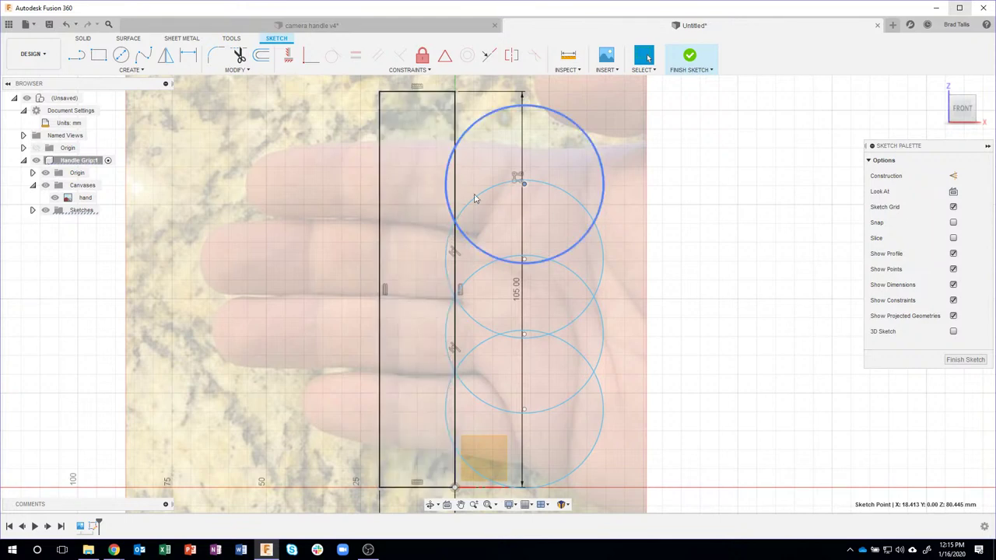
pyautogui.moveTo(518, 179); pyautogui.dragTo(479, 188)
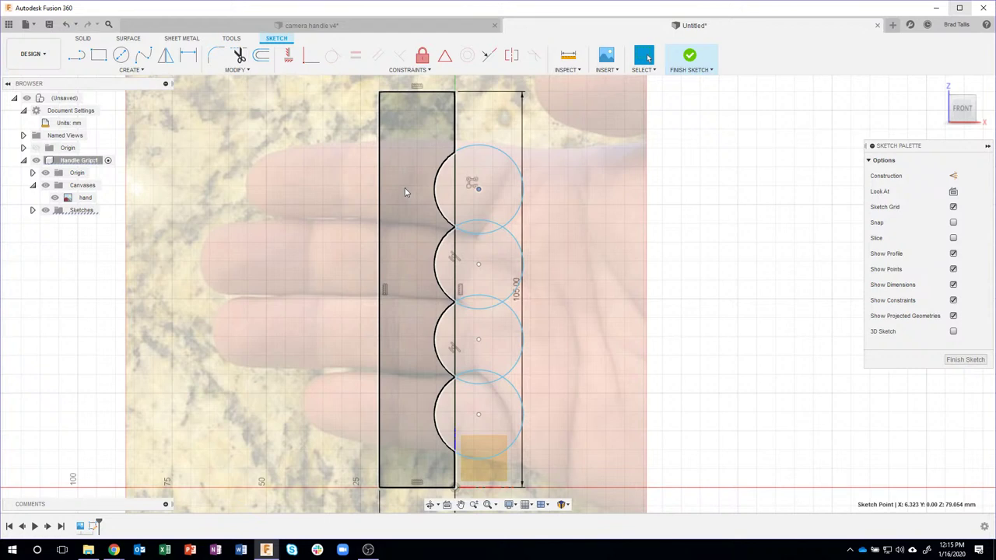
pyautogui.hotkey('ctrl', 'z')
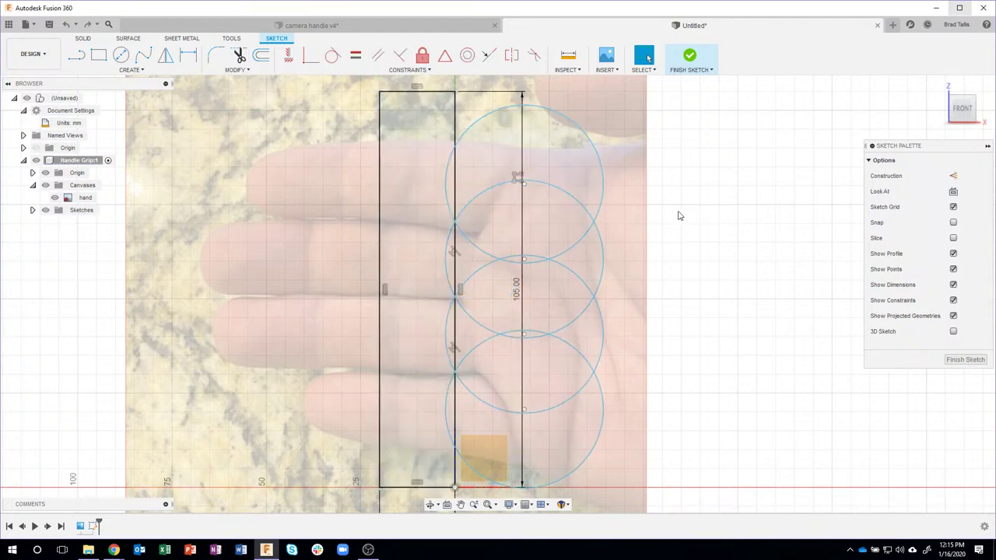
pyautogui.hotkey('ctrl', 'y')
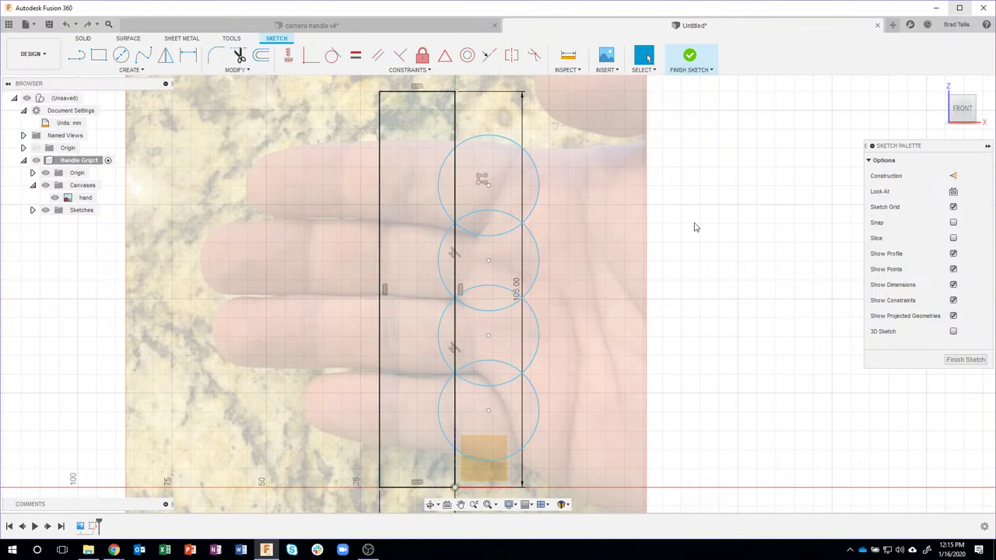
# Step: Finish the sketch, hide the origin planes, and select the scalloped grip profile
pyautogui.click(688, 56)
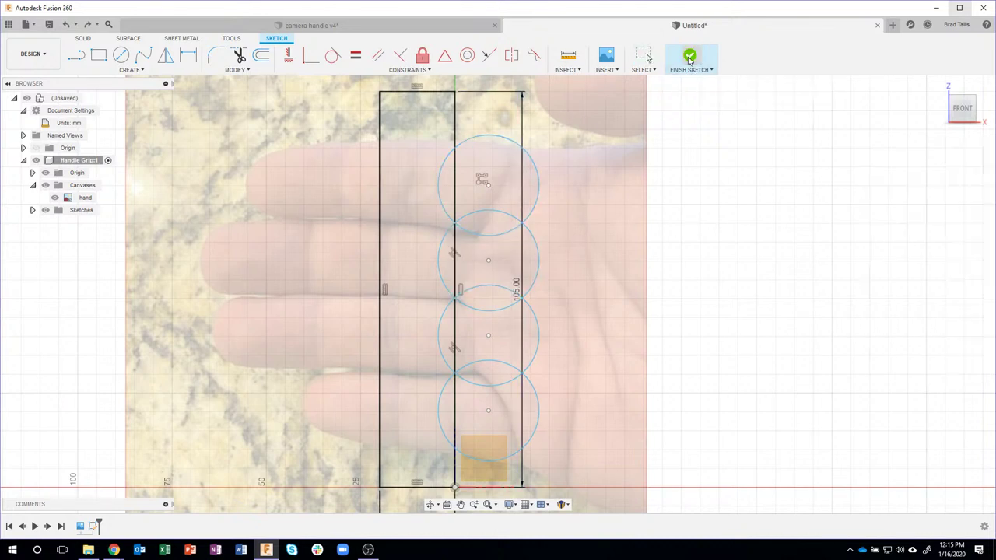
pyautogui.scroll(-3, 609, 283)
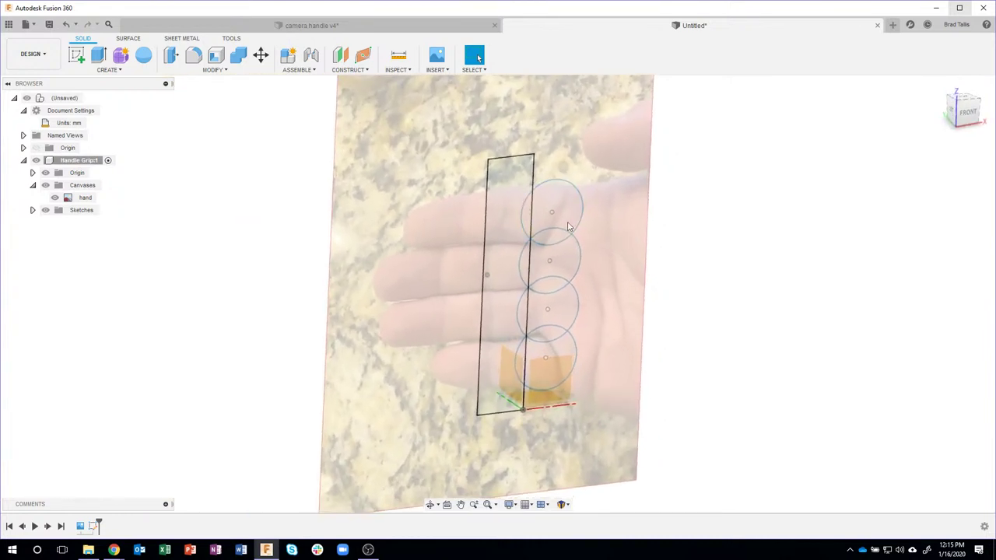
pyautogui.click(45, 173)
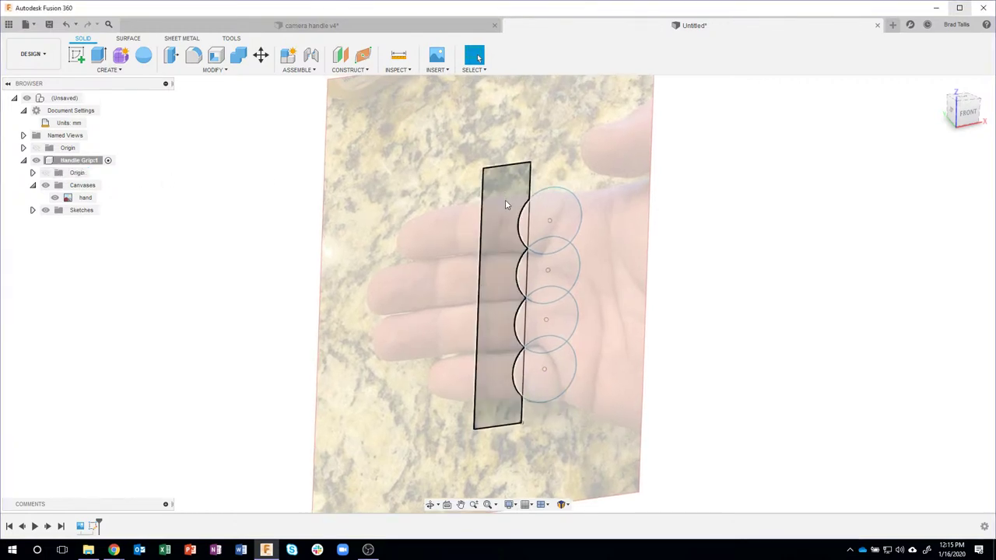
pyautogui.click(506, 204)
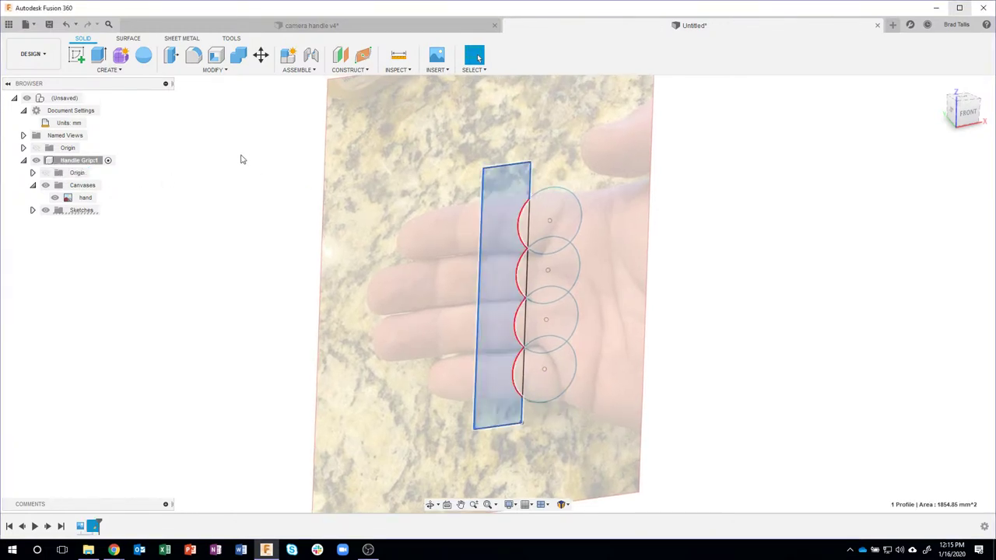
pyautogui.click(113, 72)
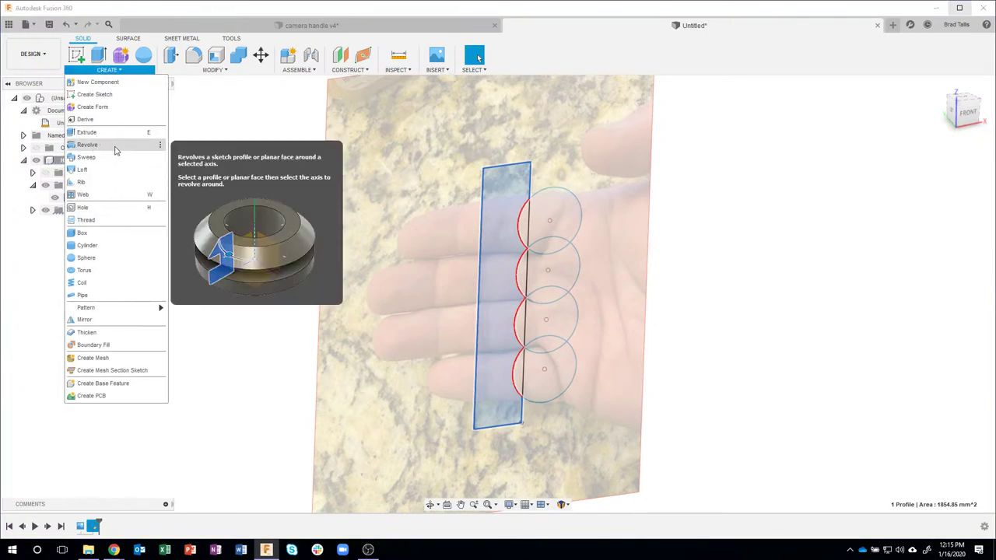
# Step: Revolve the scalloped profile 360° about its left edge into a new solid grip body
pyautogui.click(111, 146)
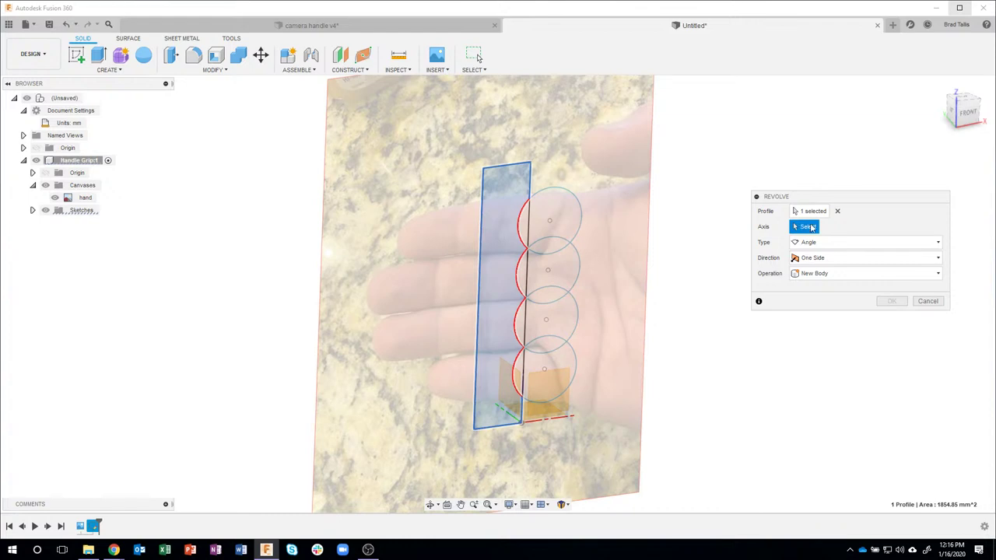
pyautogui.click(483, 195)
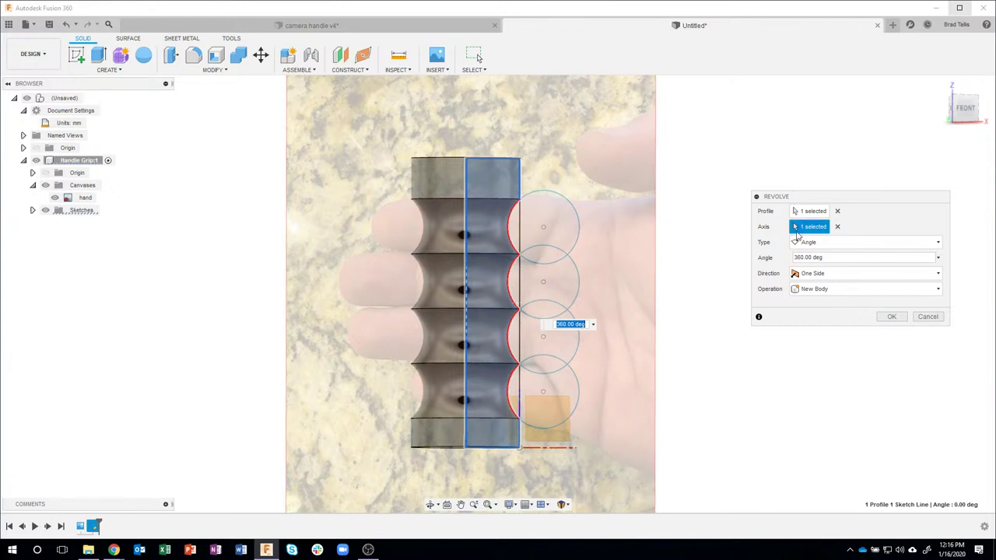
pyautogui.click(893, 319)
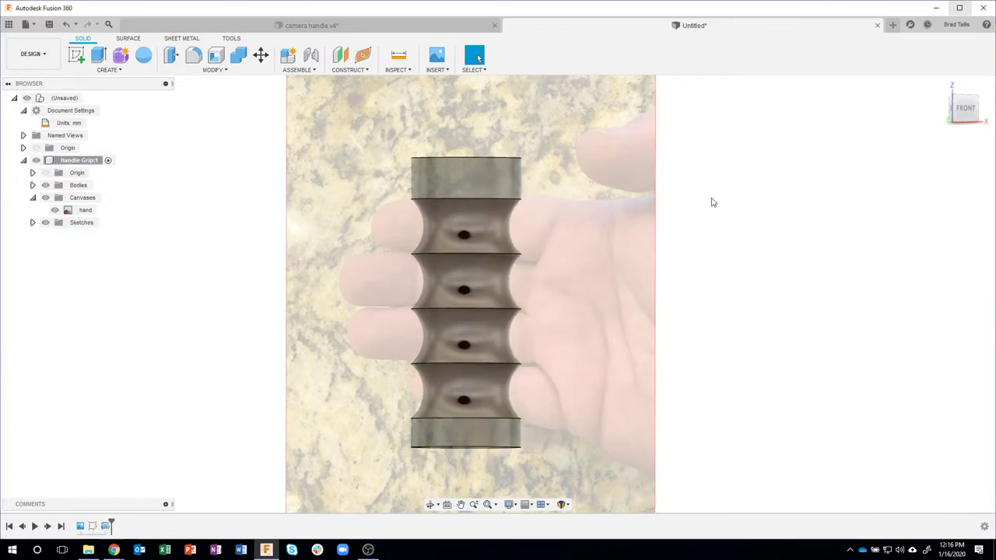
pyautogui.keyDown('shift'); pyautogui.moveTo(712, 203); pyautogui.dragTo(494, 165, button='middle'); pyautogui.keyUp('shift')
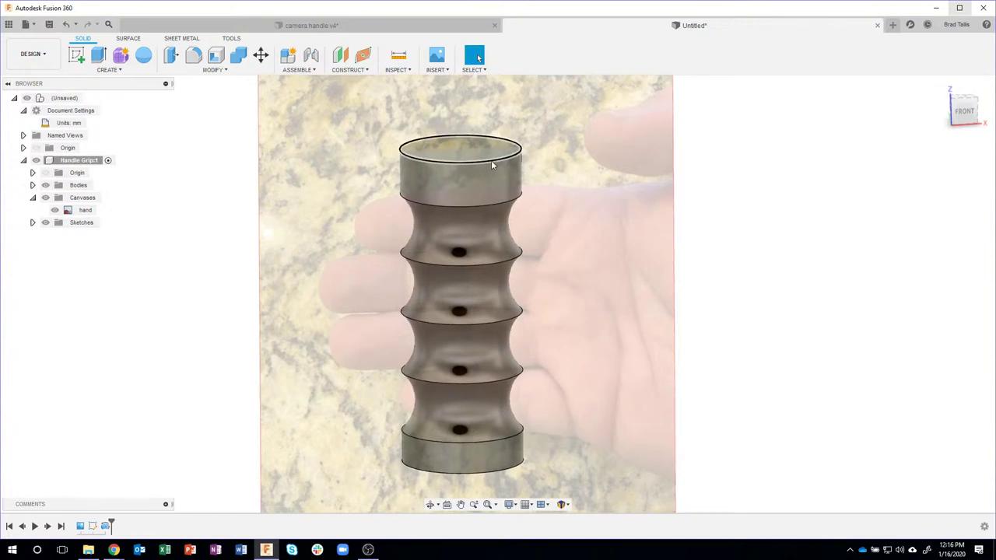
# Step: Fillet the handle's top and bottom edges with a 3 mm radius
pyautogui.click(491, 165)
pyautogui.rightClick(493, 161)
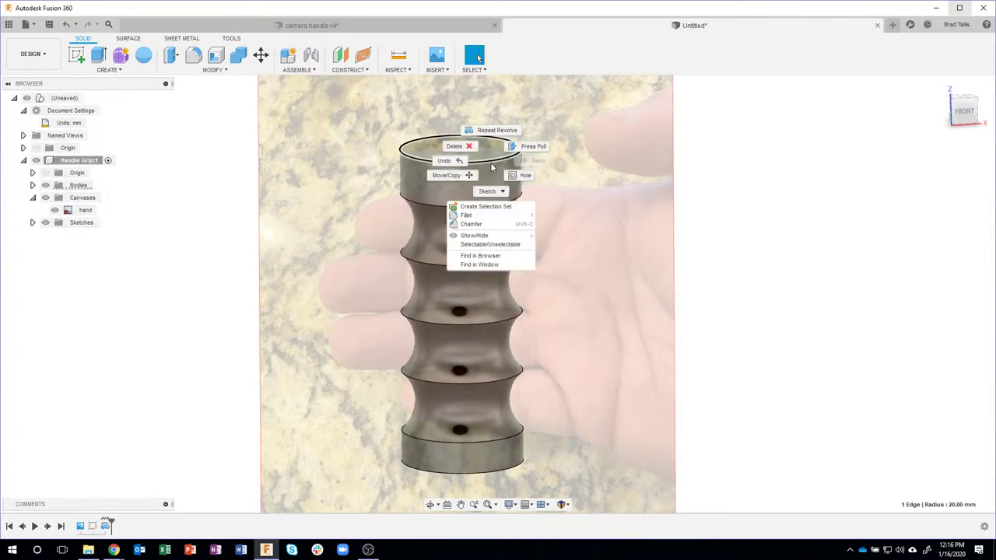
pyautogui.click(476, 215)
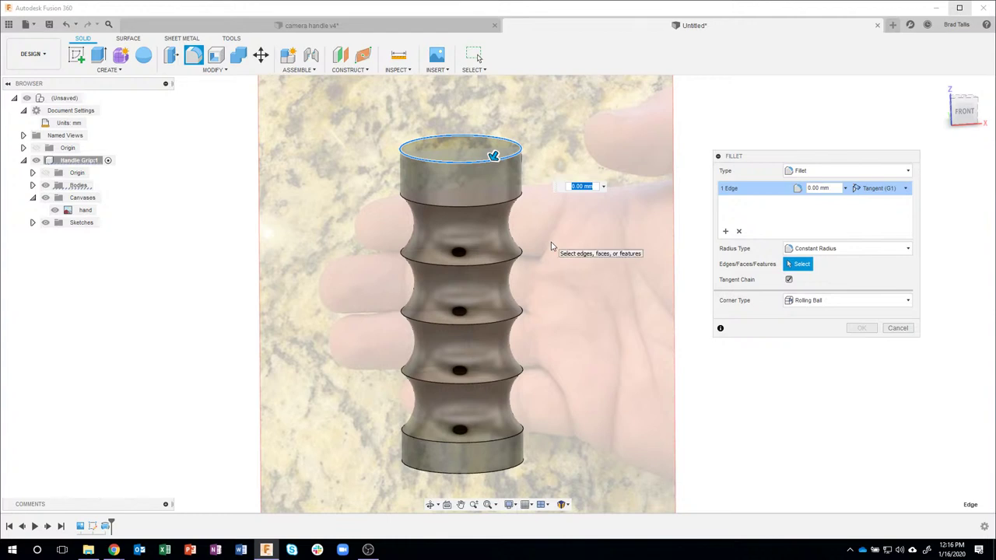
pyautogui.write('3')
pyautogui.click(498, 477)
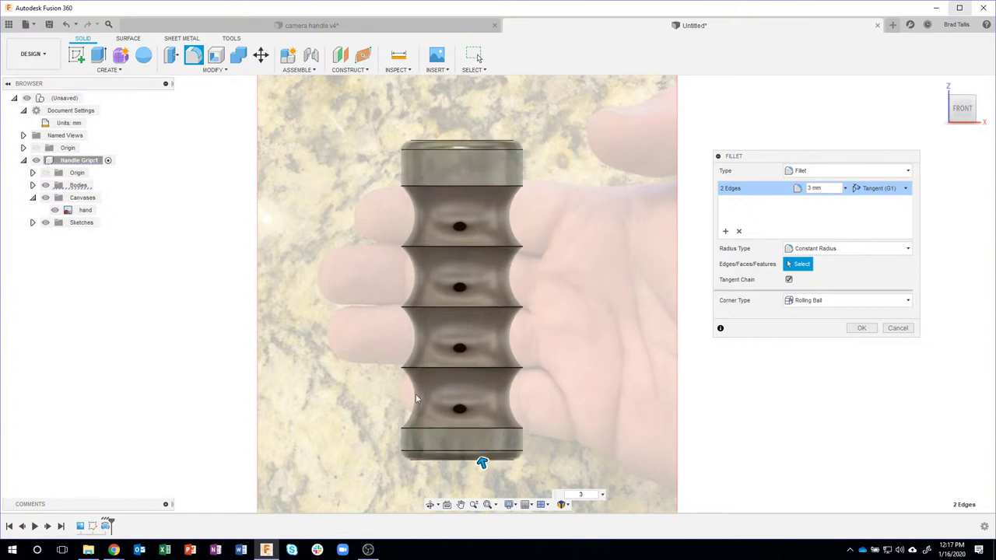
# Step: Add a second fillet set of 1 mm on the five rib edges and confirm
pyautogui.click(724, 232)
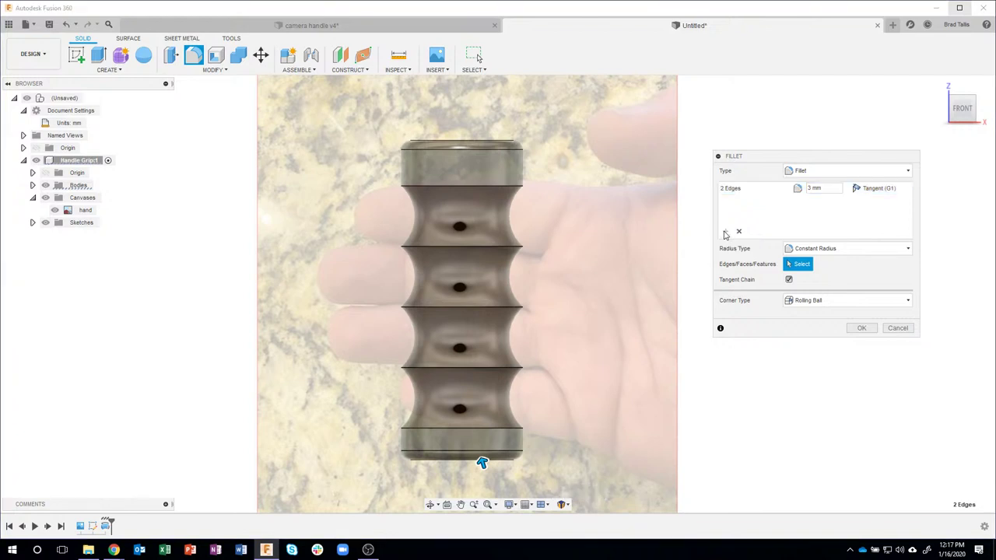
pyautogui.click(508, 188)
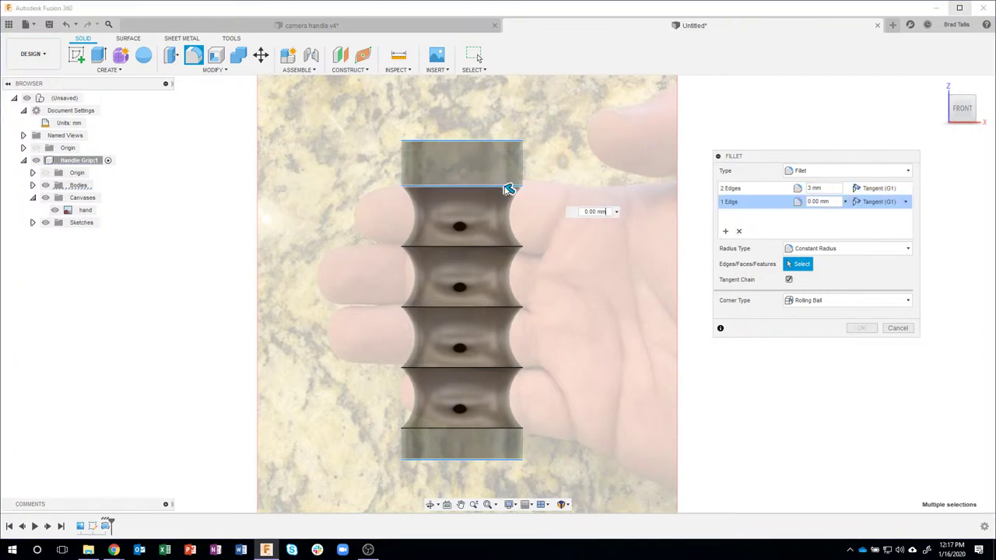
pyautogui.click(487, 247)
pyautogui.click(470, 307)
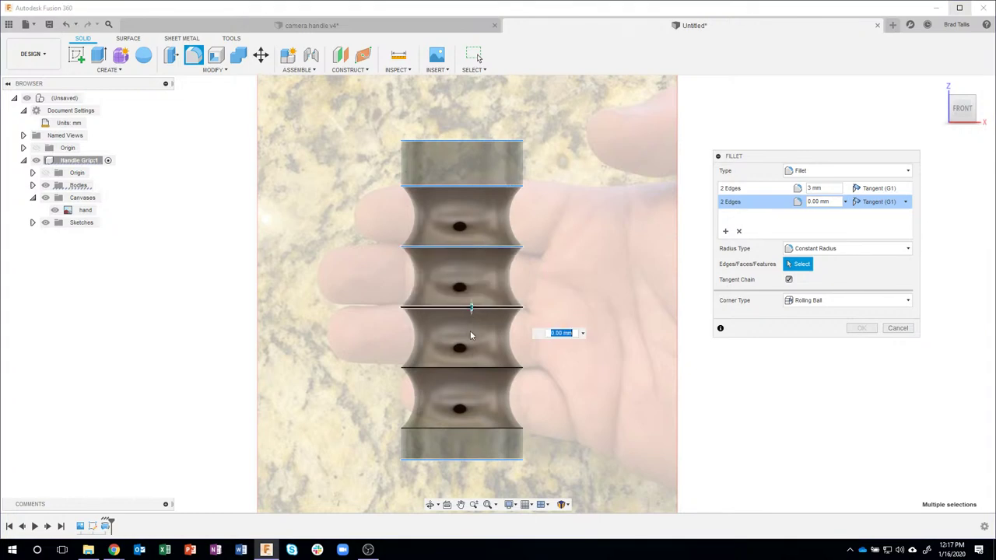
pyautogui.click(462, 367)
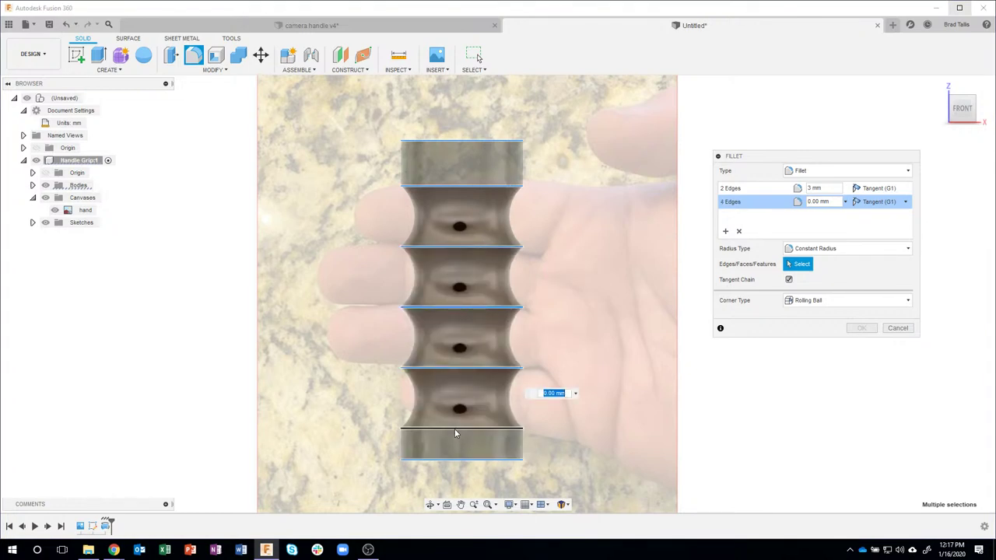
pyautogui.click(456, 428)
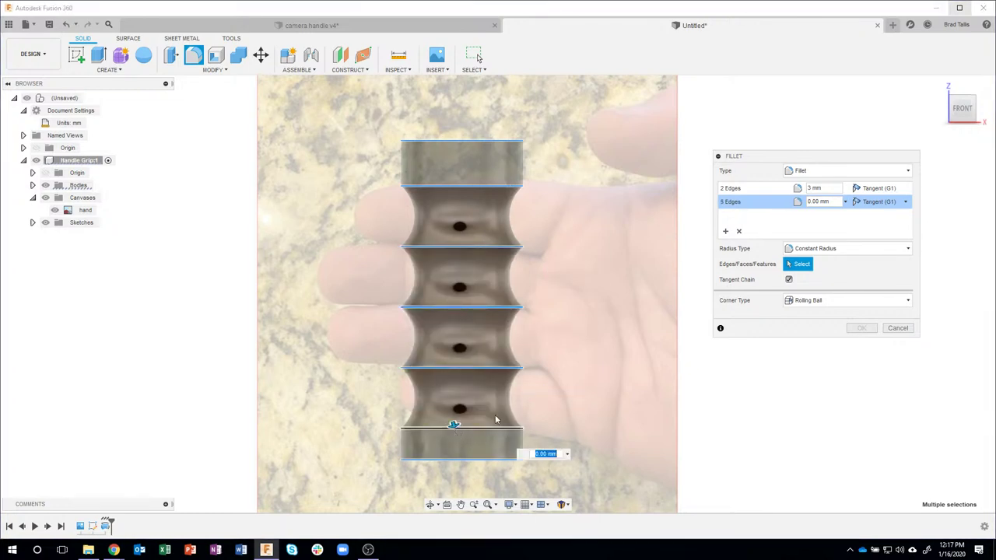
pyautogui.click(835, 201)
pyautogui.click(835, 201)
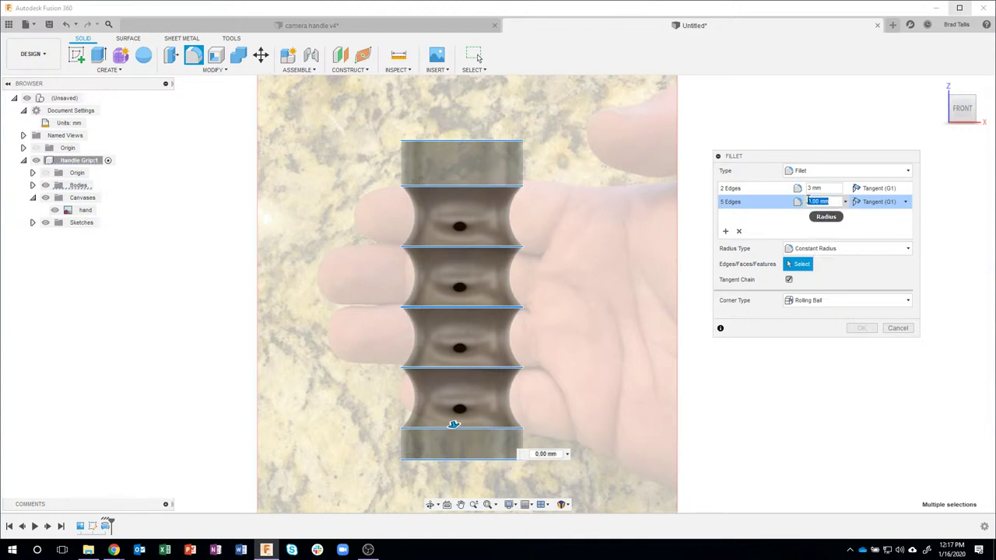
pyautogui.write('1')
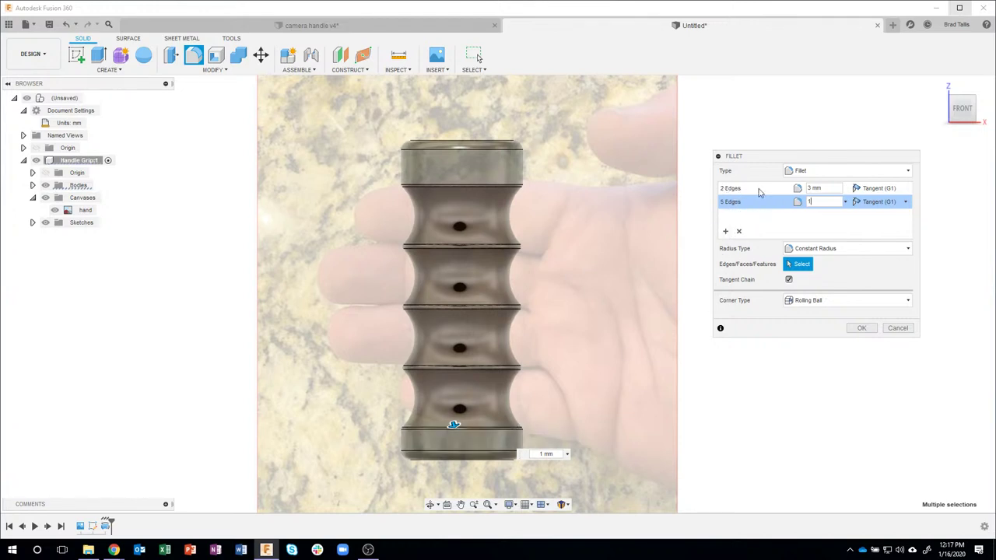
pyautogui.click(860, 328)
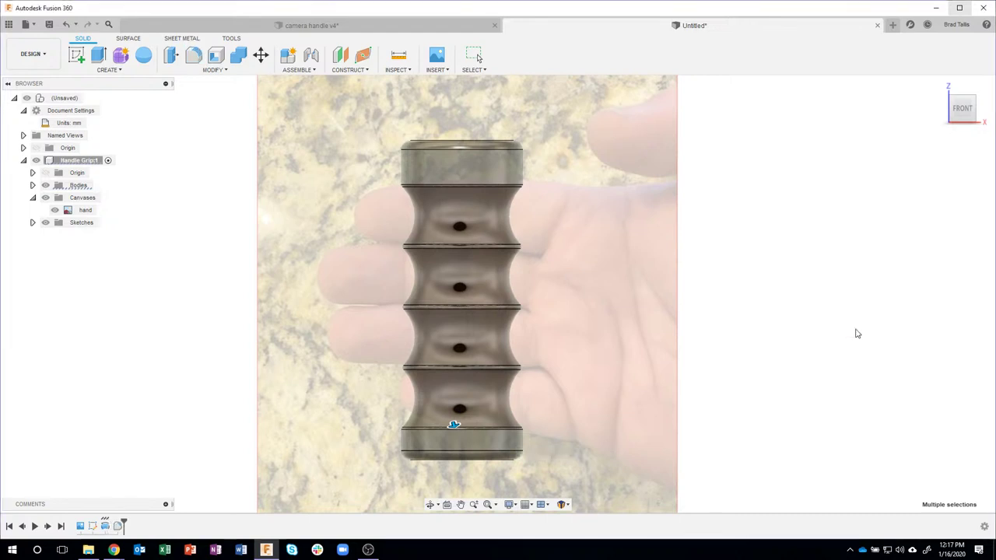
pyautogui.doubleClick(119, 527)
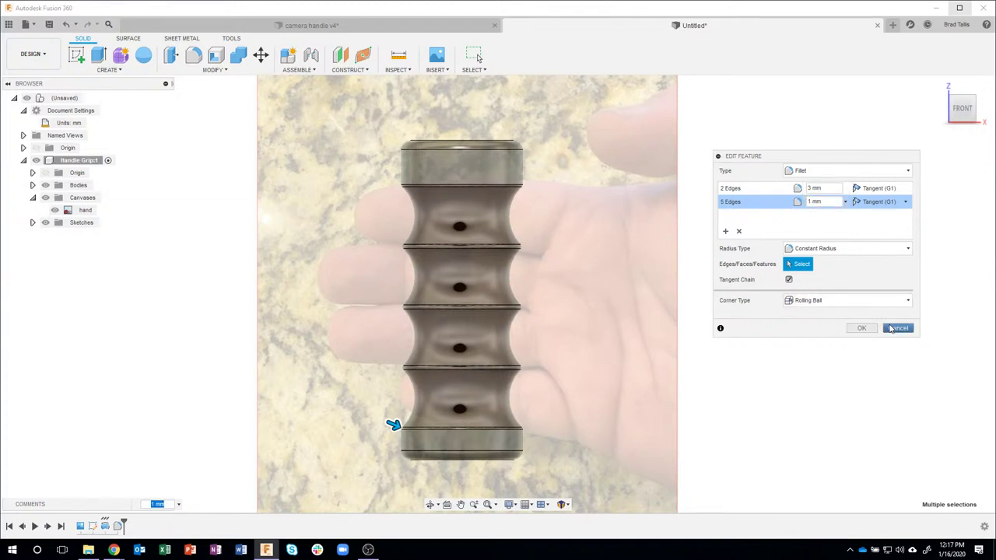
pyautogui.click(895, 328)
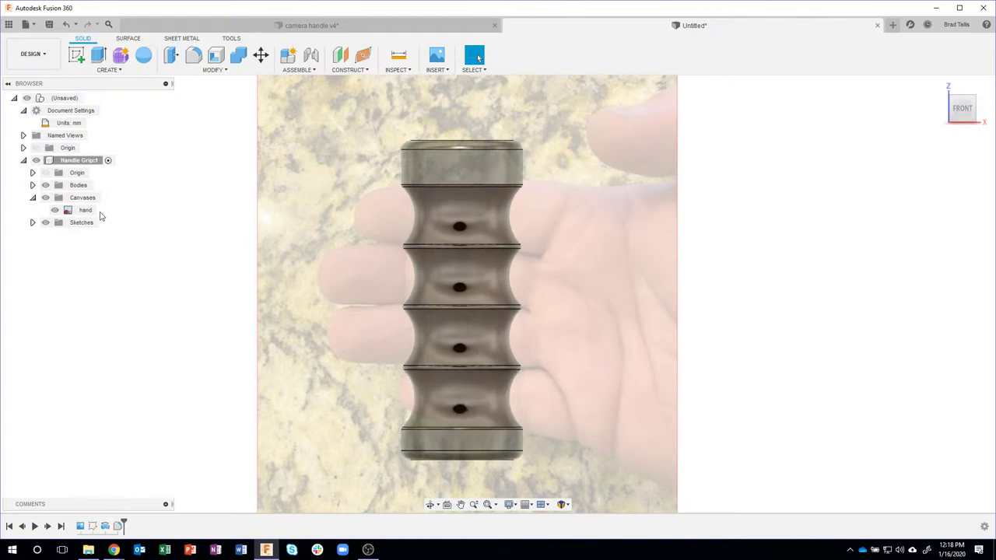
# Step: Hide the hand reference canvas and collapse the Canvases folder
pyautogui.click(45, 197)
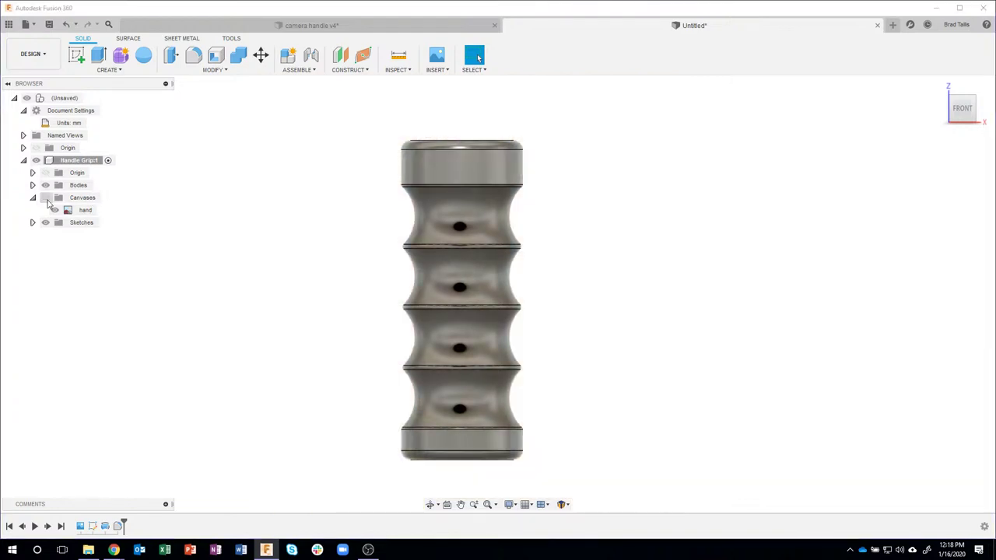
pyautogui.click(32, 197)
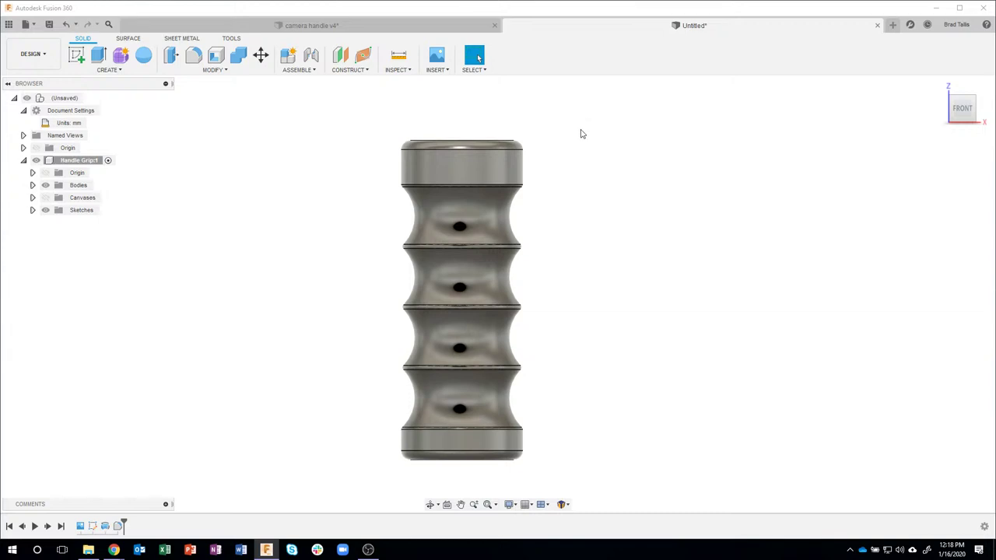
pyautogui.click(408, 70)
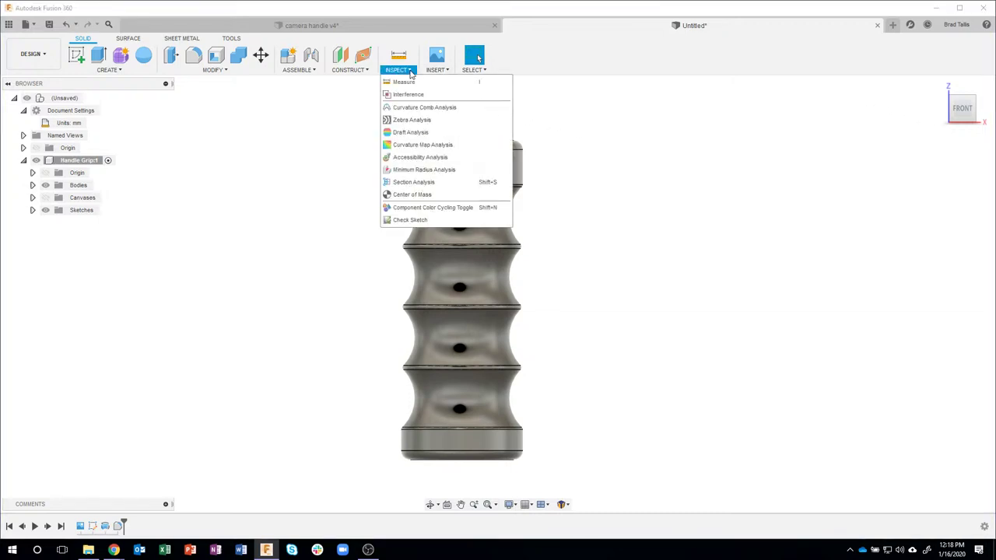
# Step: Create a Section1 analysis cutting the handle along the XZ plane
pyautogui.click(442, 183)
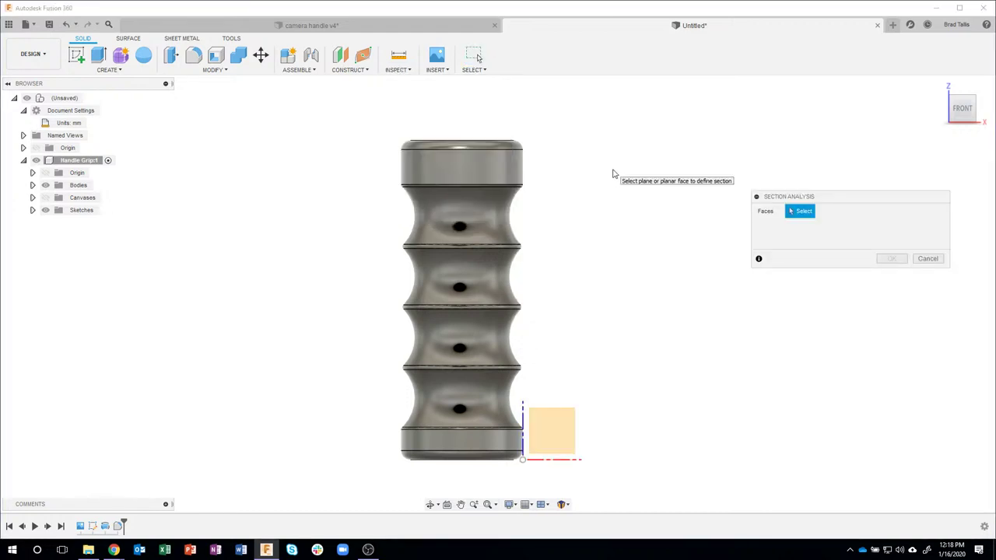
pyautogui.keyDown('shift'); pyautogui.moveTo(613, 174); pyautogui.dragTo(607, 256, button='middle'); pyautogui.keyUp('shift')
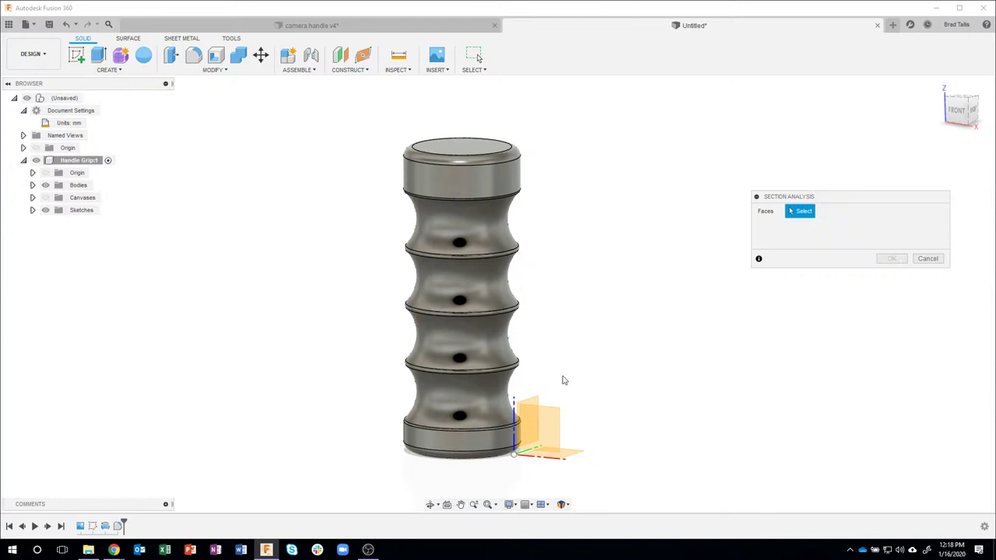
pyautogui.click(556, 424)
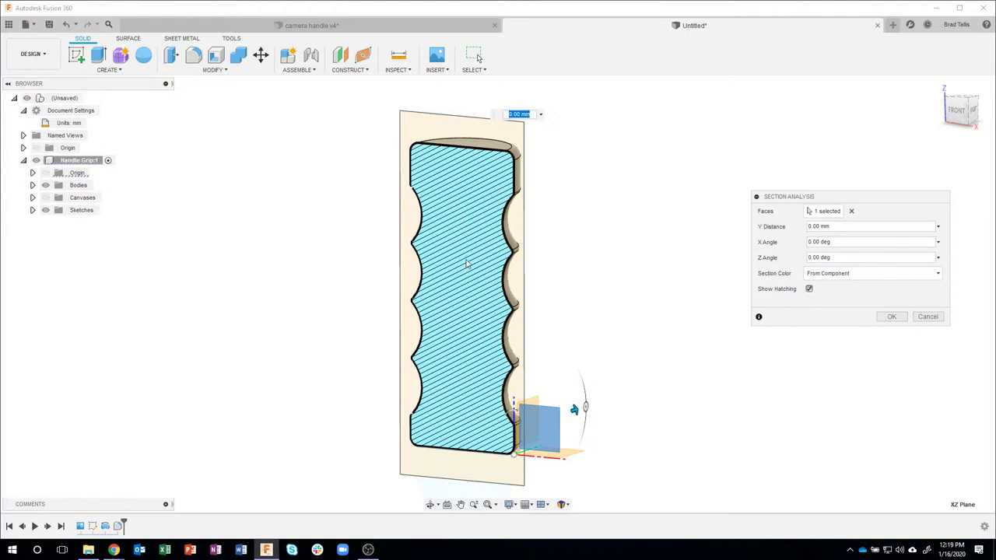
pyautogui.click(892, 316)
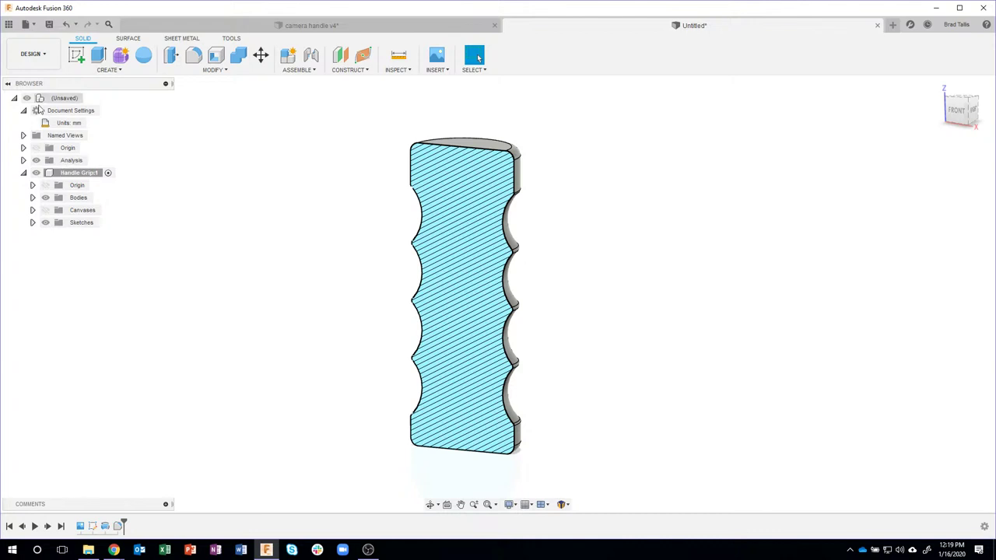
pyautogui.click(24, 160)
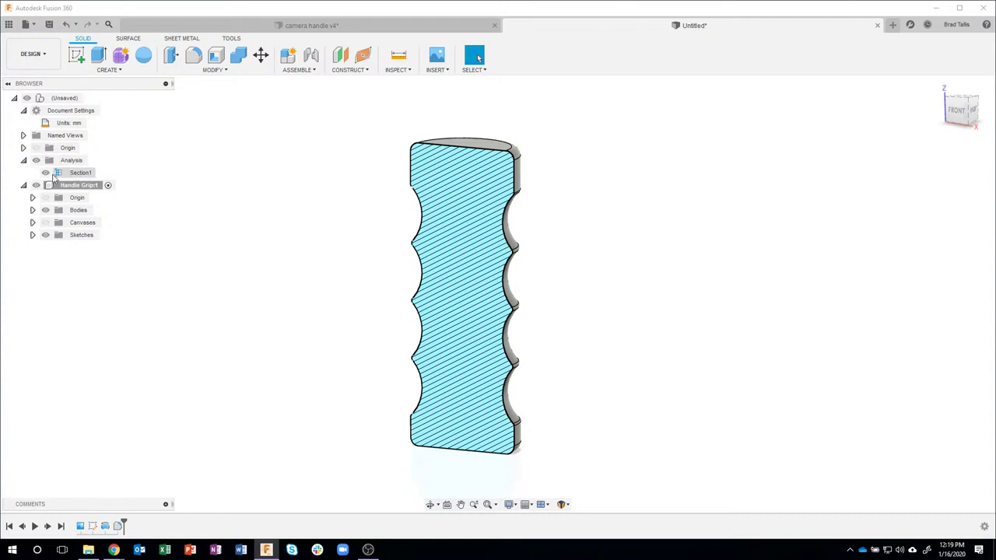
pyautogui.click(45, 173)
pyautogui.click(45, 172)
# Step: Reorient the view toward the front to inspect the solid cross-section
pyautogui.click(962, 113)
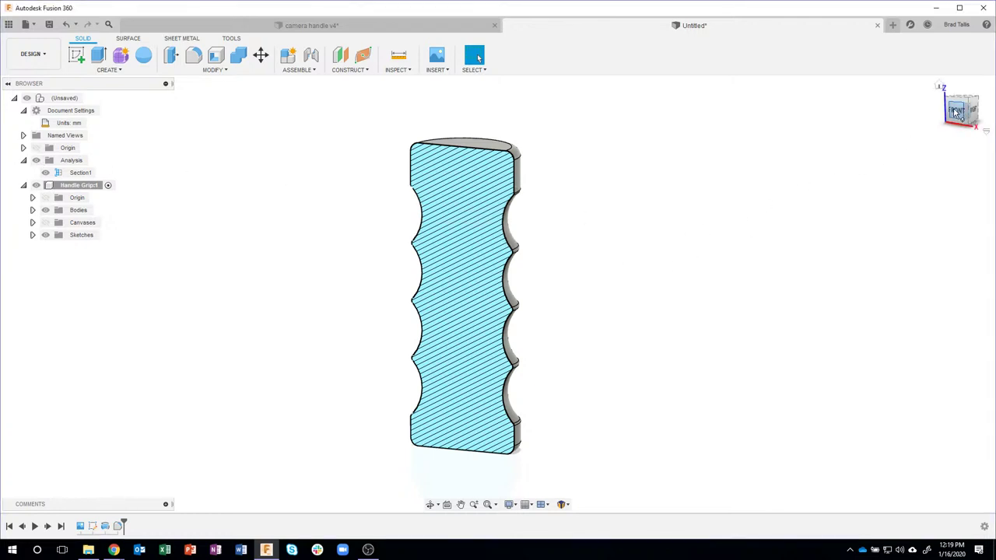
pyautogui.moveTo(627, 344); pyautogui.dragTo(635, 313, button='middle')
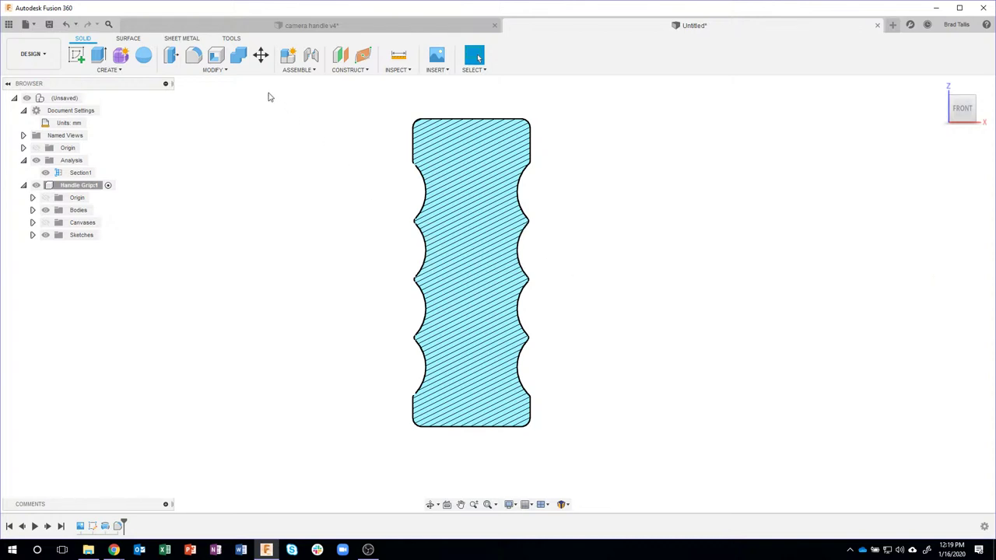
pyautogui.click(220, 71)
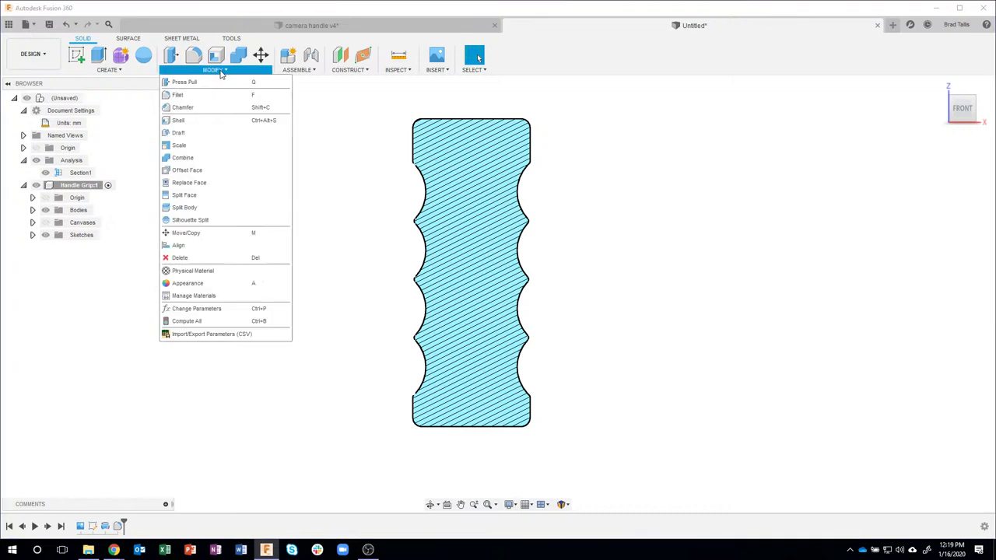
# Step: Shell Body1 inward with a 2.587 mm inside wall thickness and inspect the preview
pyautogui.click(194, 122)
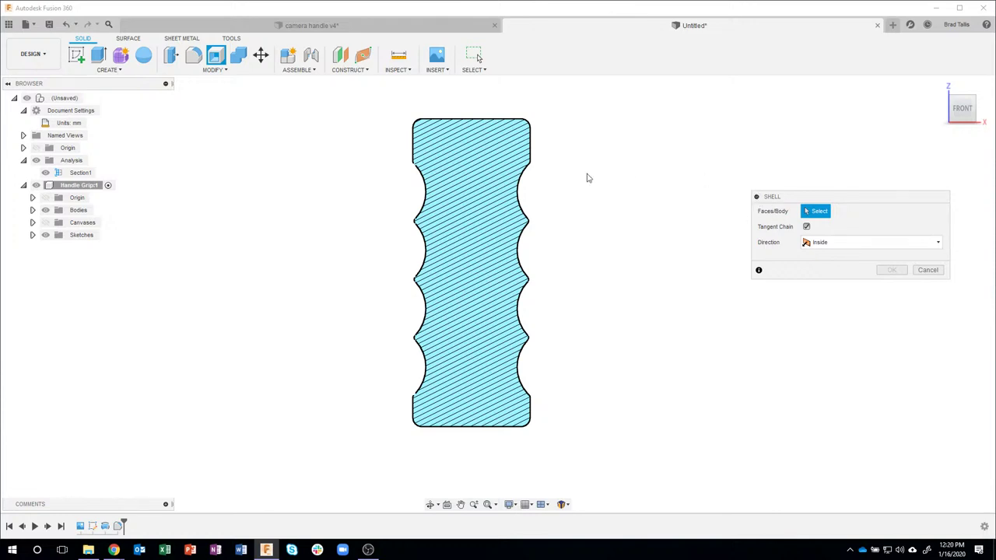
pyautogui.moveTo(685, 216)
pyautogui.keyDown('shift'); pyautogui.mouseDown(button='middle')
pyautogui.moveTo(544, 209)
pyautogui.moveTo(475, 173)
pyautogui.moveTo(443, 228)
pyautogui.moveTo(502, 218)
pyautogui.moveTo(516, 179)
pyautogui.moveTo(478, 199)
pyautogui.moveTo(649, 213)
pyautogui.moveTo(700, 195)
pyautogui.mouseUp(button='middle'); pyautogui.keyUp('shift')
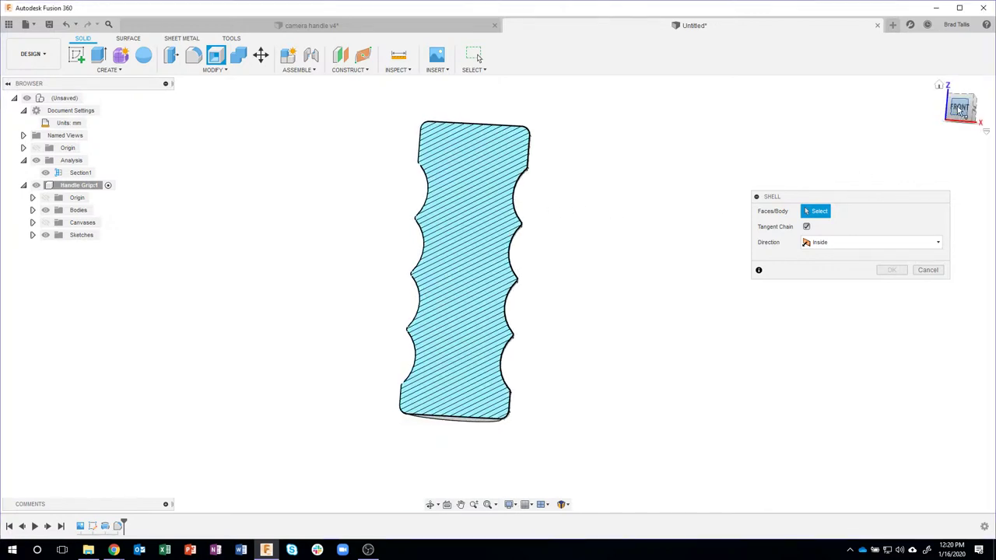
pyautogui.click(960, 109)
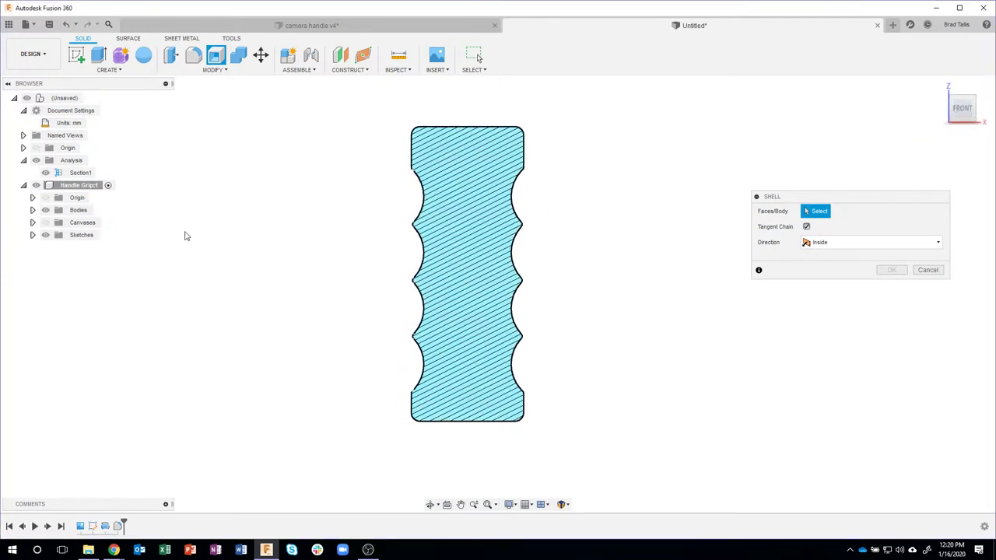
pyautogui.click(33, 210)
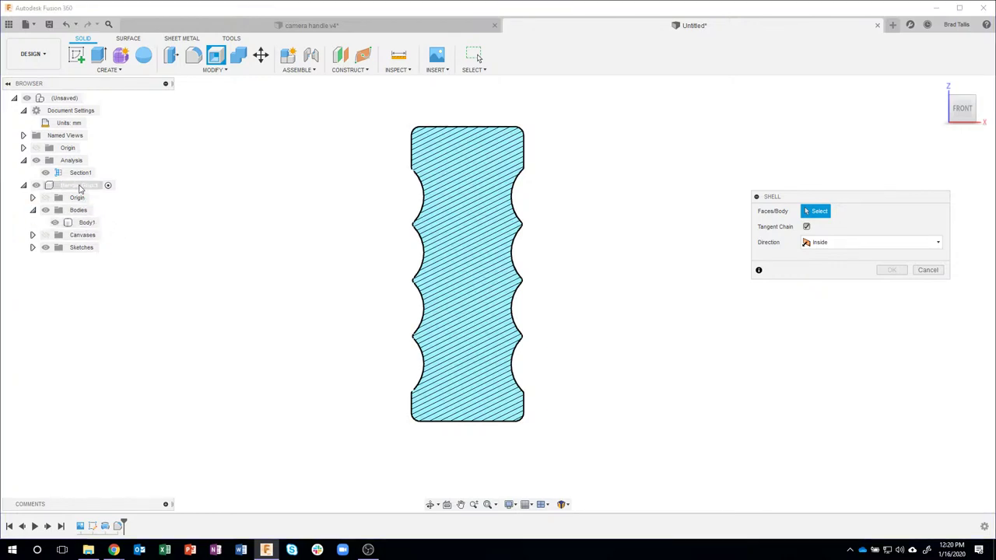
pyautogui.click(85, 223)
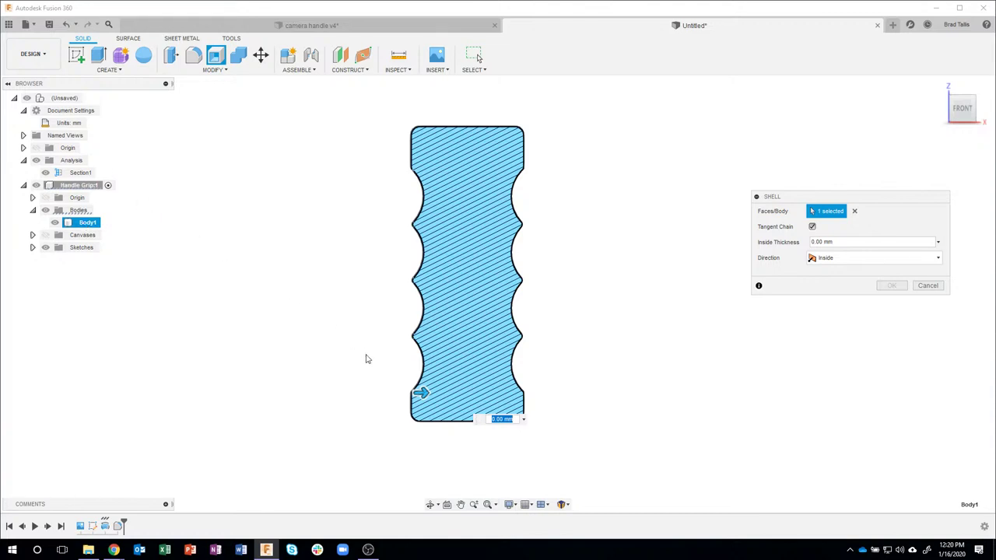
pyautogui.moveTo(421, 394); pyautogui.dragTo(427, 393)
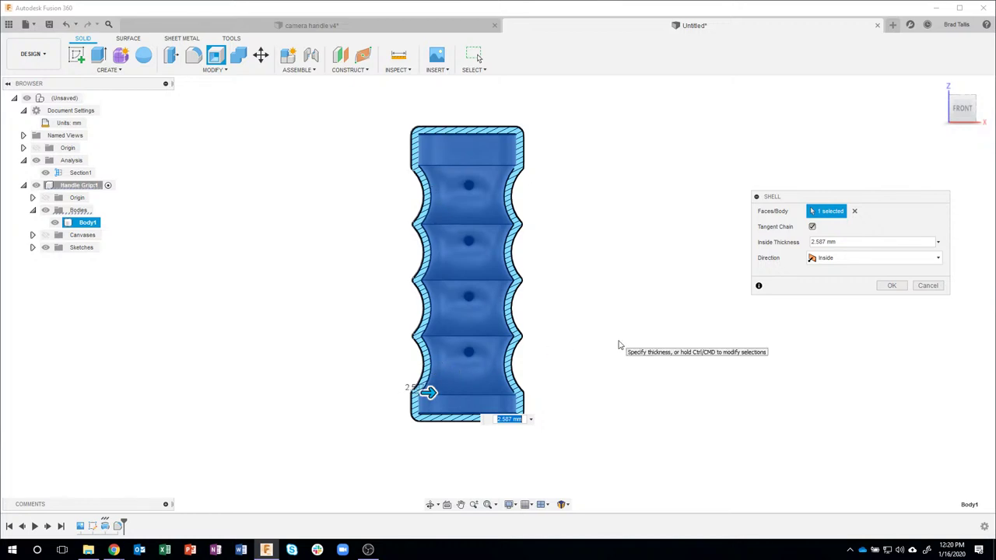
pyautogui.keyDown('shift'); pyautogui.moveTo(618, 345); pyautogui.dragTo(507, 159, button='middle'); pyautogui.keyUp('shift')
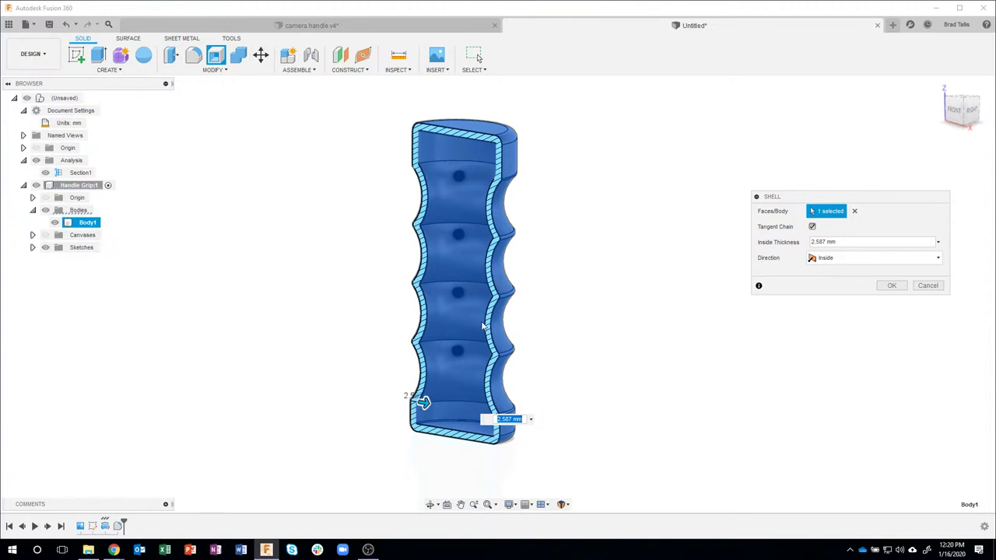
pyautogui.keyDown('shift'); pyautogui.moveTo(483, 325); pyautogui.dragTo(638, 227, button='middle'); pyautogui.keyUp('shift')
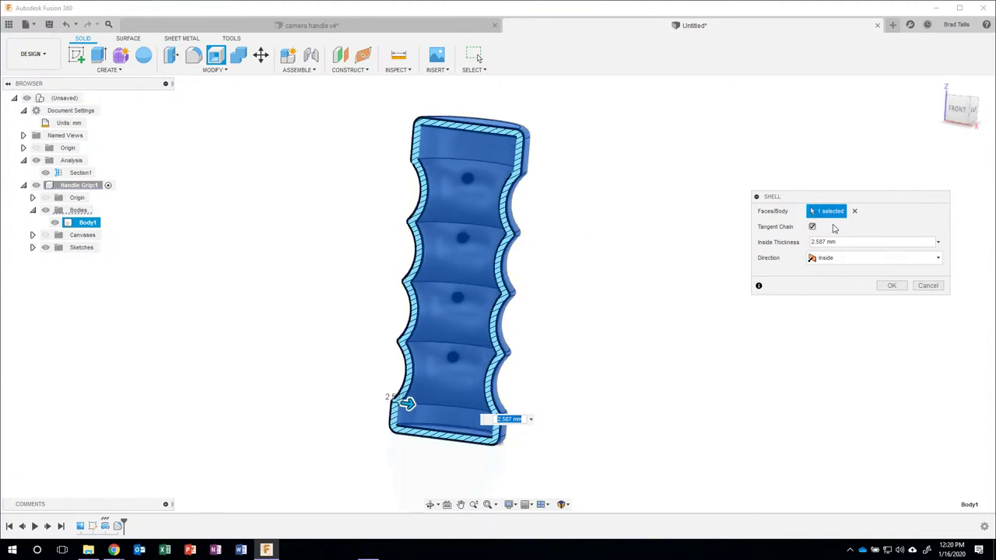
pyautogui.click(951, 113)
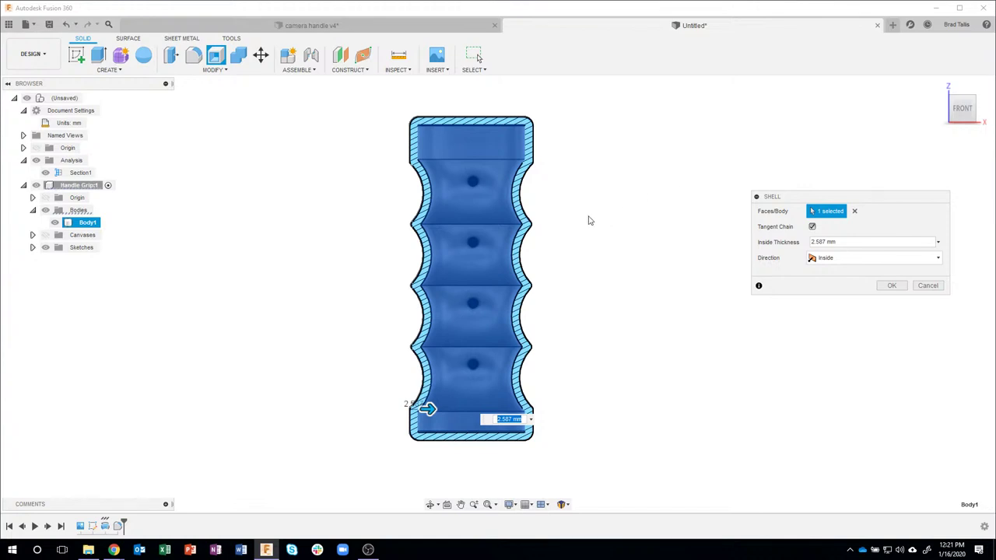
pyautogui.scroll(3, 577, 163)
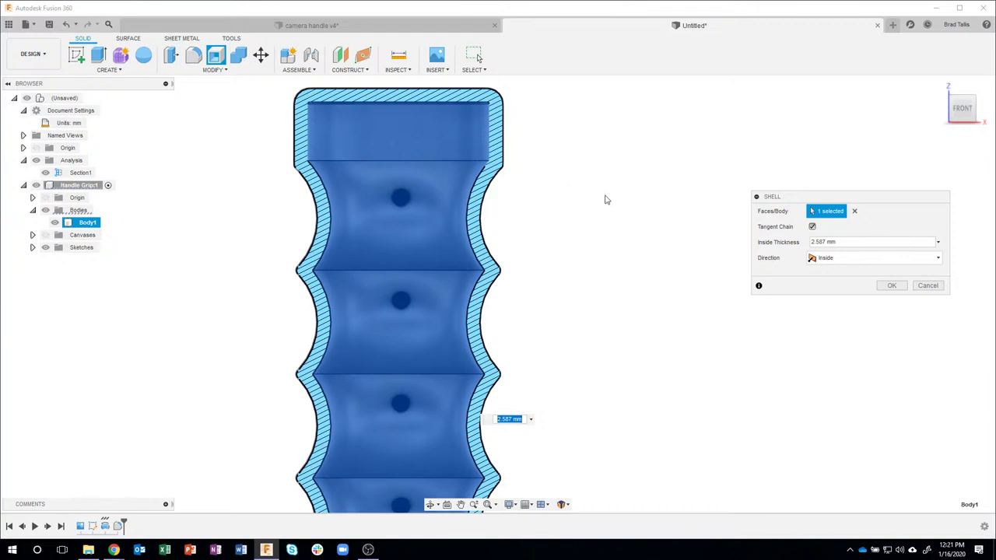
# Step: Change the shell's inside thickness to 0.4 mm and zoom in on the thin upper wall
pyautogui.click(808, 242)
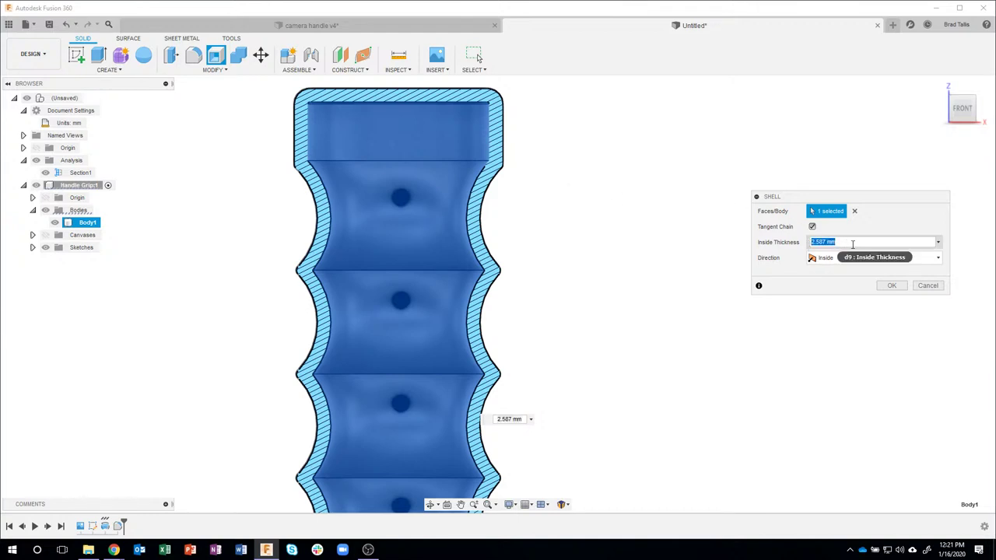
pyautogui.write('.4')
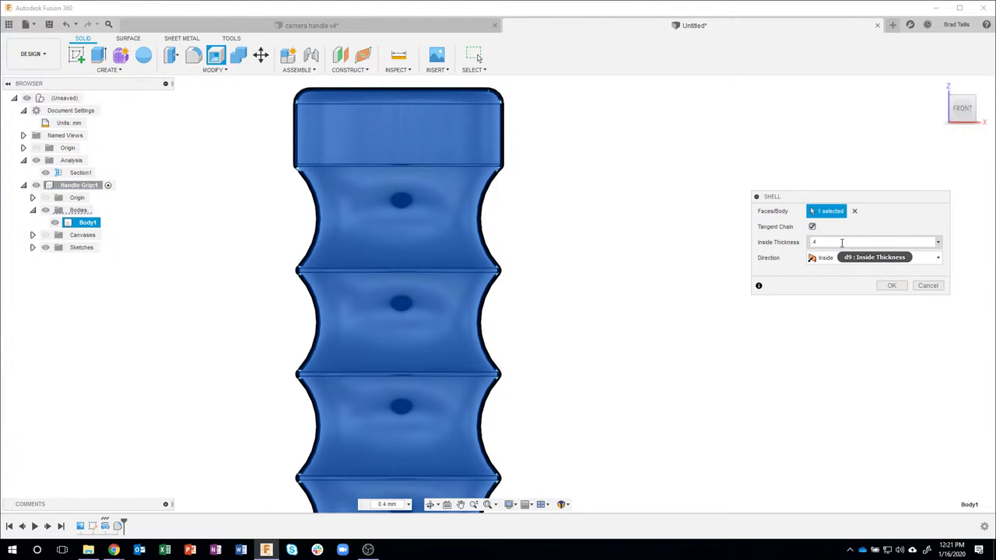
pyautogui.scroll(8, 510, 145)
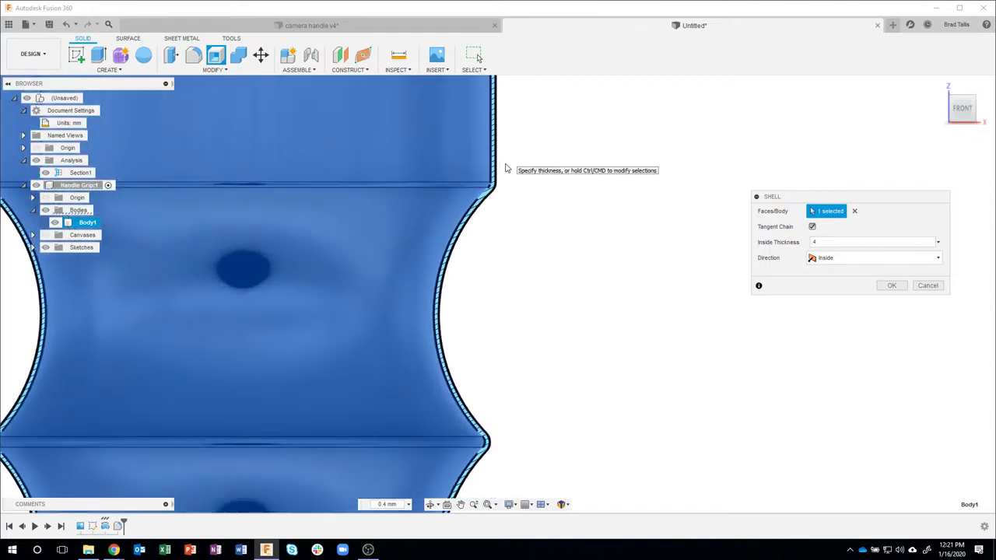
pyautogui.moveTo(507, 160); pyautogui.dragTo(522, 287, button='middle')
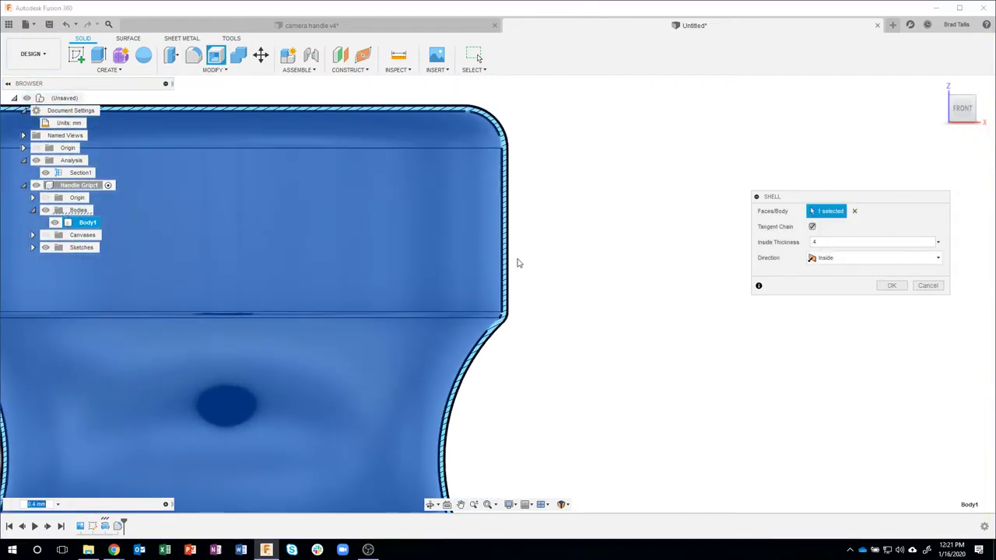
pyautogui.scroll(-5, 549, 288)
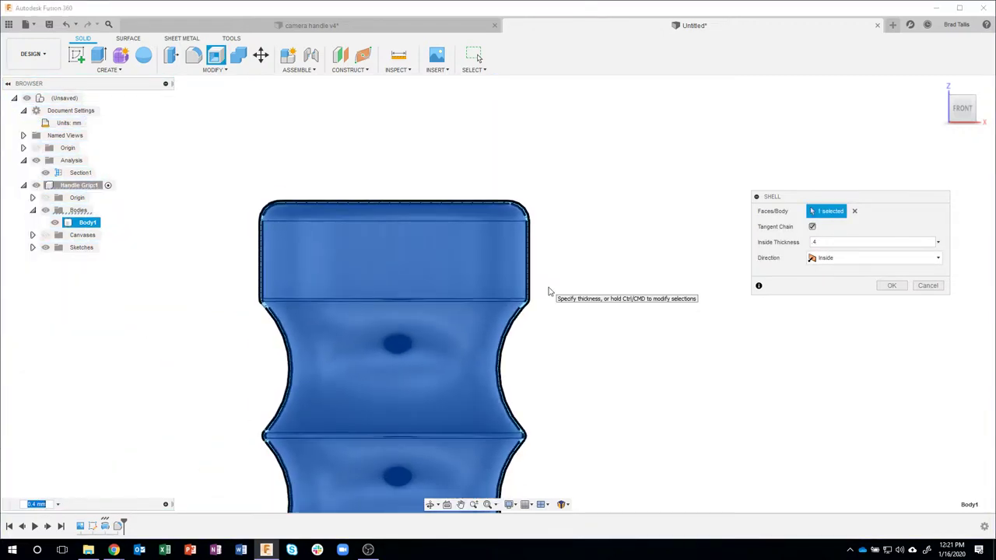
pyautogui.moveTo(552, 303); pyautogui.dragTo(542, 251, button='middle')
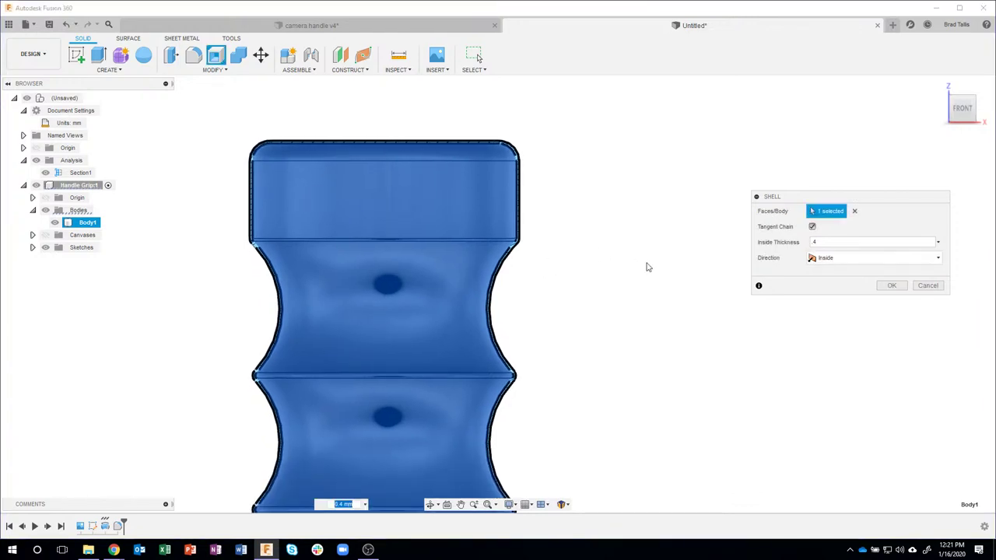
pyautogui.moveTo(632, 236); pyautogui.dragTo(631, 181, button='middle')
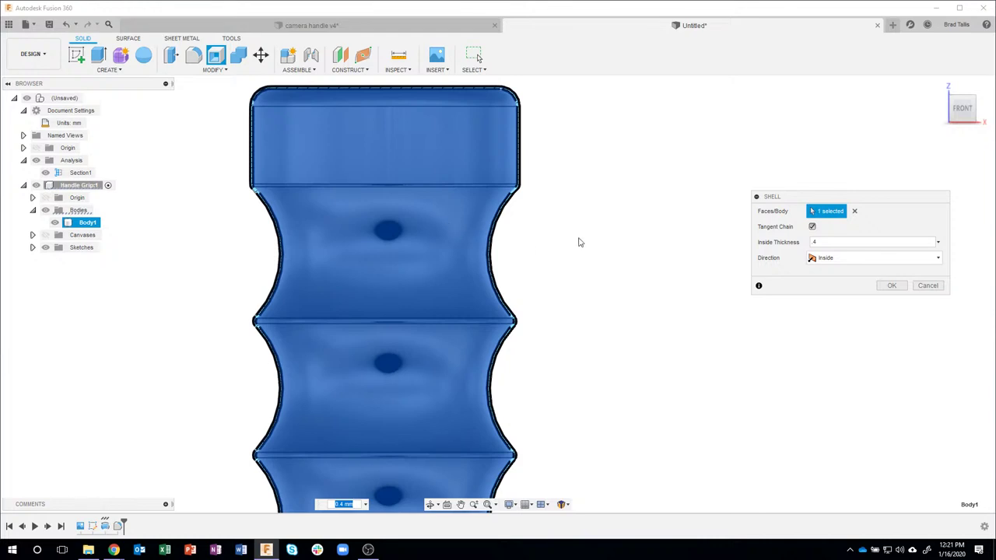
pyautogui.click(831, 243)
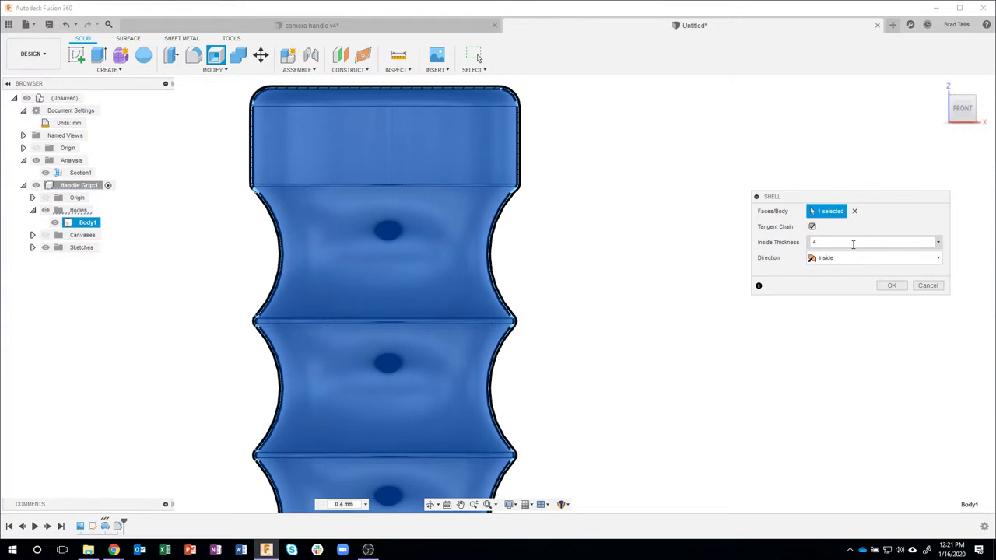
# Step: Edit the inside thickness into a multiplication of 0.4 and confirm the shell
pyautogui.write('2')
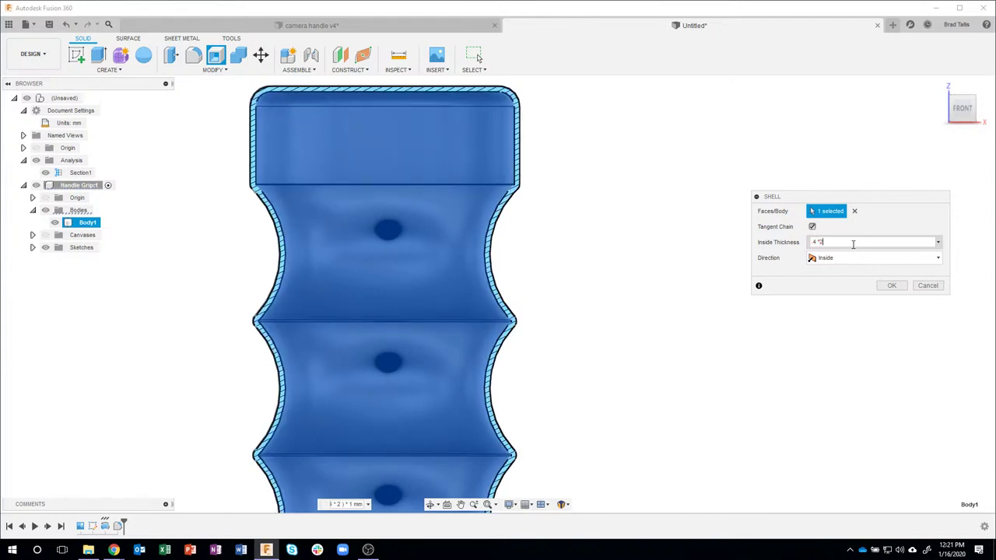
pyautogui.click(813, 242)
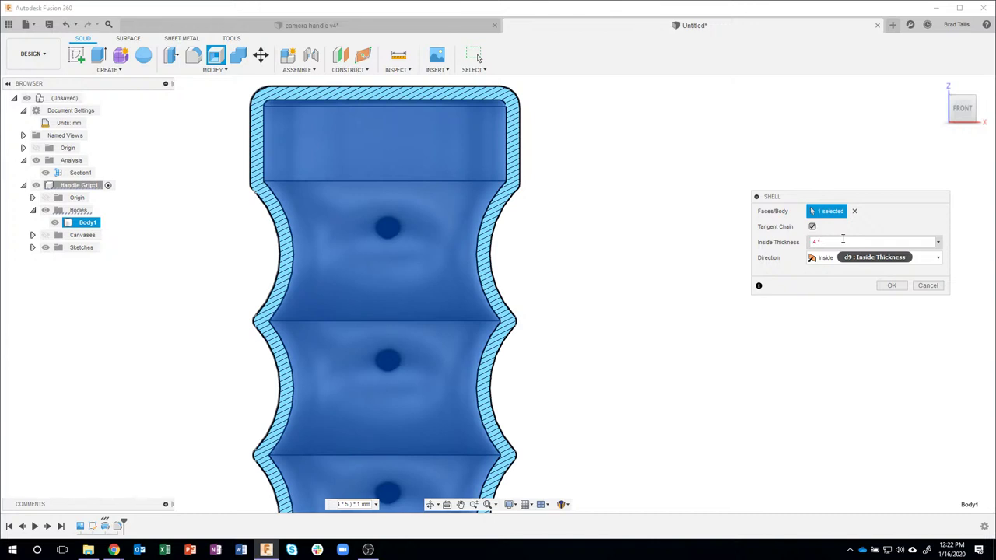
pyautogui.write('4')
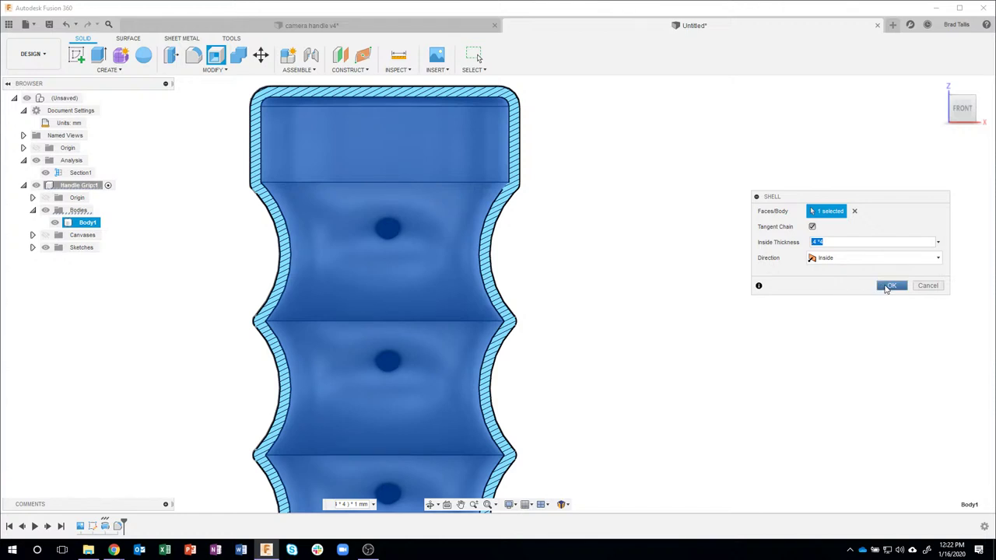
pyautogui.click(889, 286)
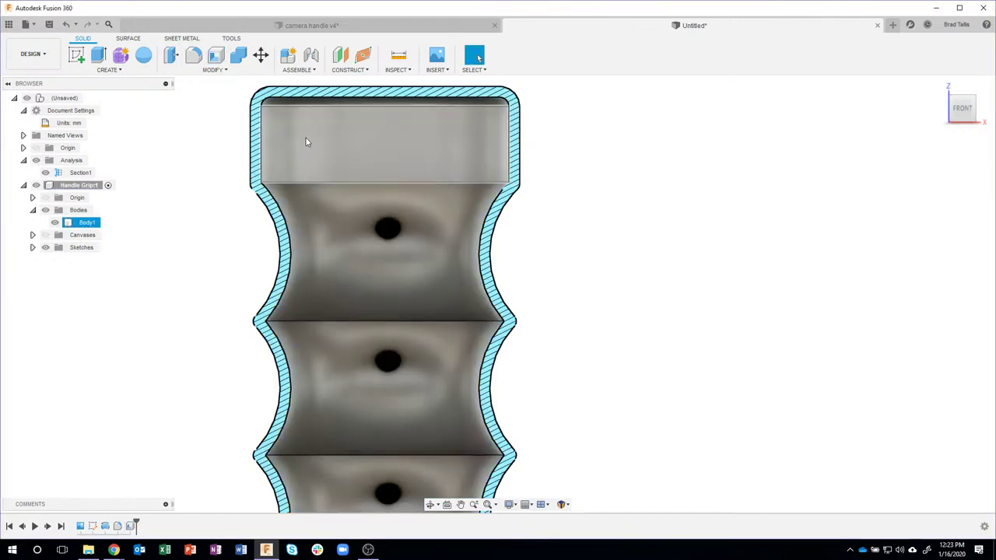
# Step: Create user parameter WallThickness with expression .4*2 (0.80 mm) in Change Parameters
pyautogui.click(214, 69)
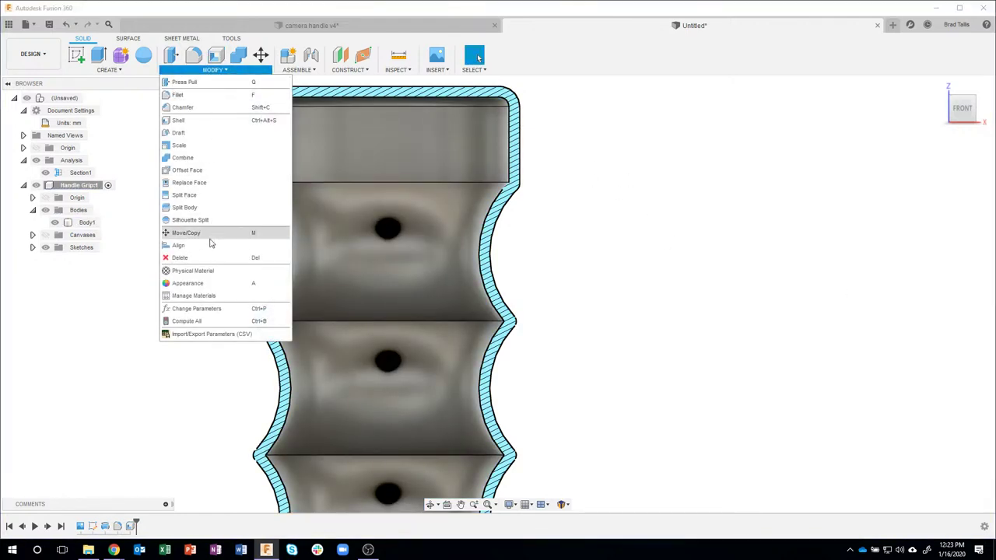
pyautogui.click(203, 309)
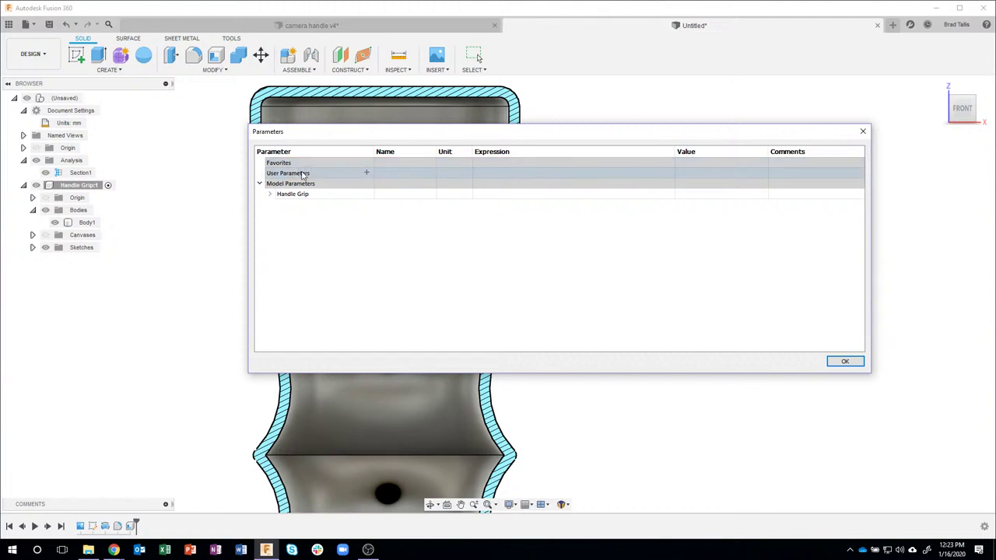
pyautogui.click(368, 174)
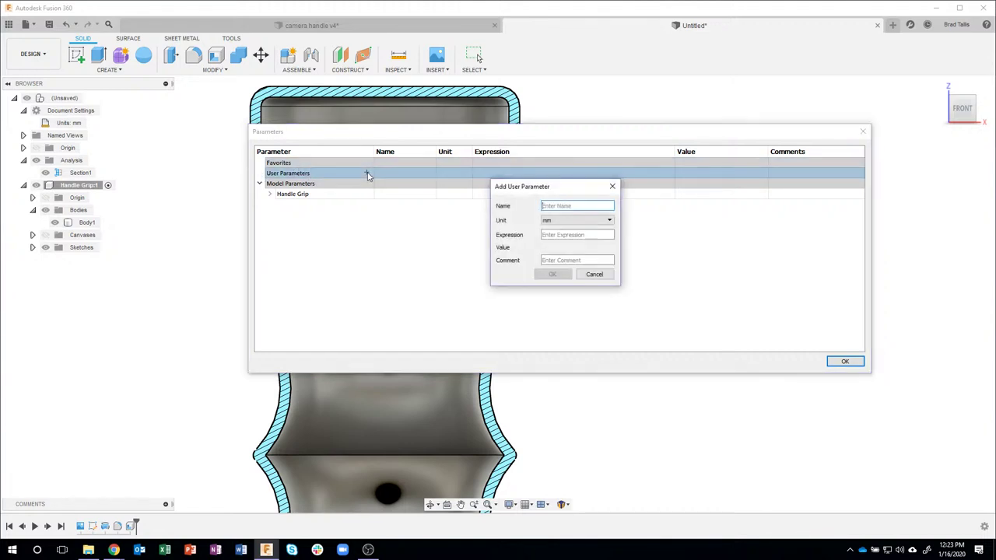
pyautogui.click(570, 209)
pyautogui.write('WallThickness')
pyautogui.click(583, 235)
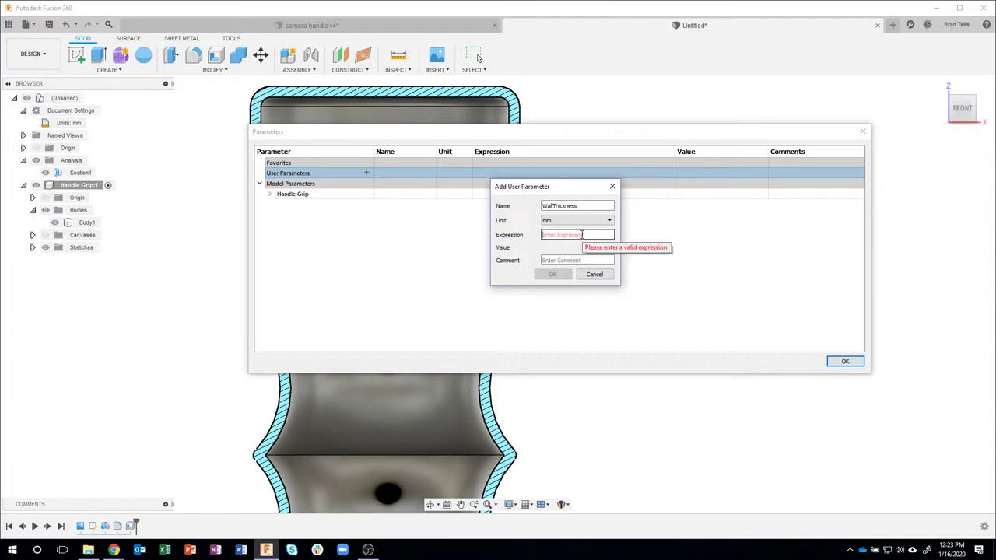
pyautogui.write('.4')
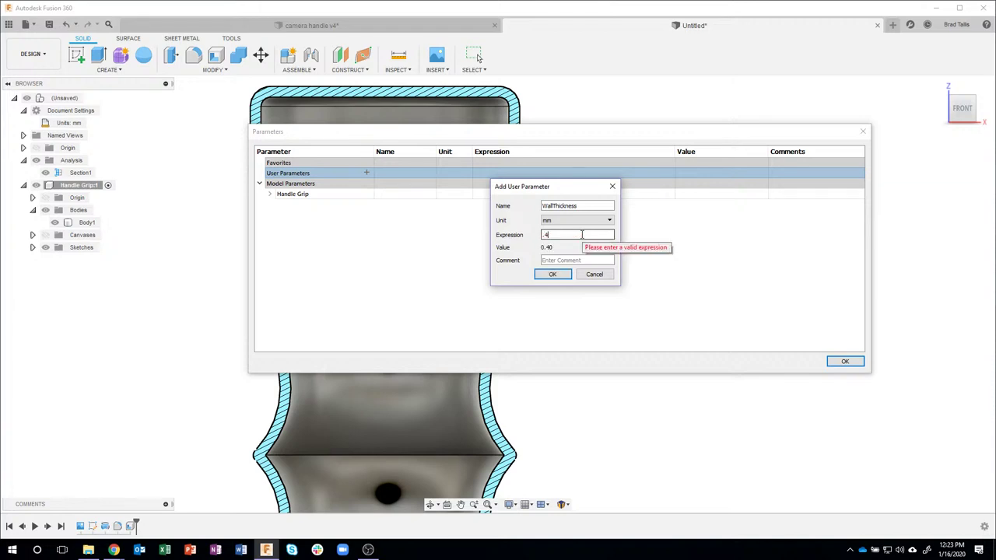
pyautogui.write(' *4')
pyautogui.write('2')
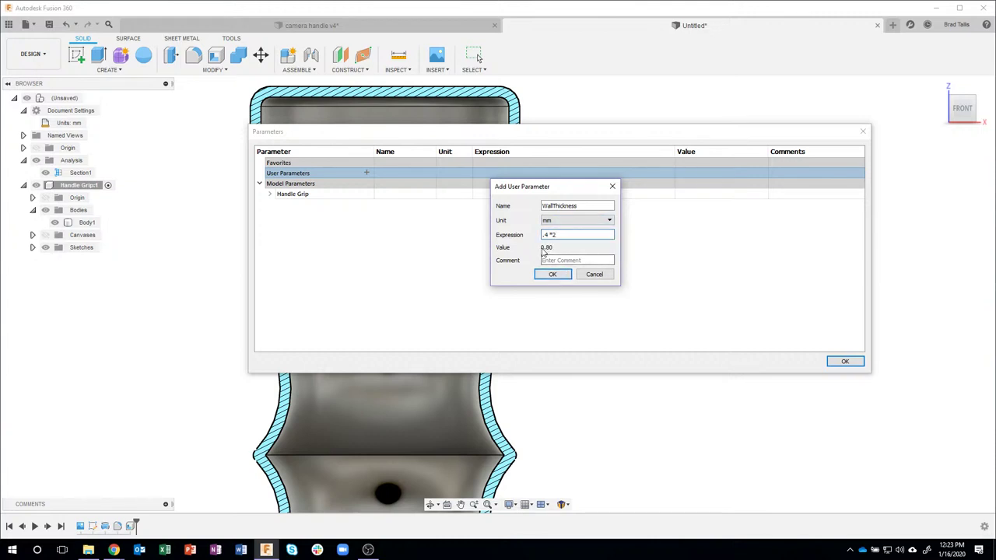
pyautogui.click(553, 274)
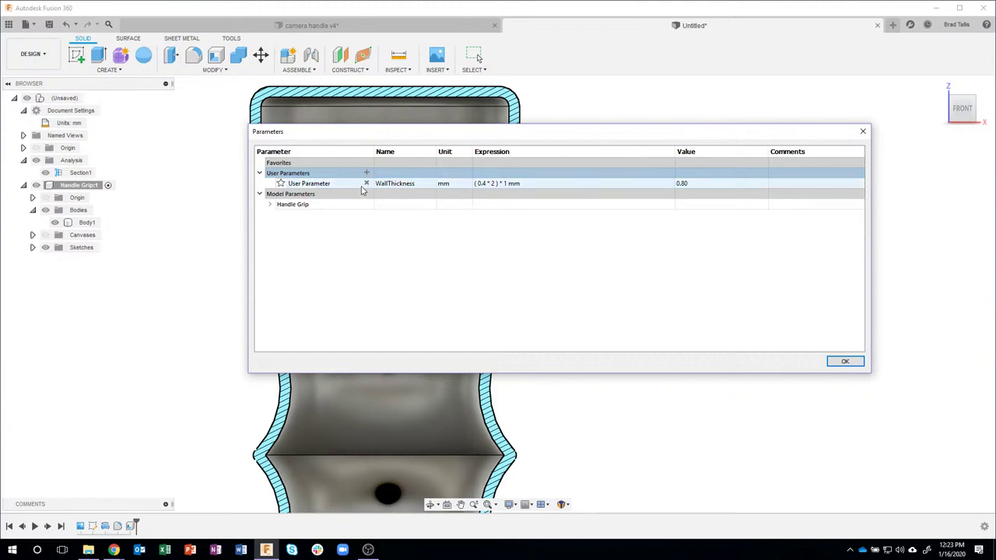
pyautogui.click(842, 361)
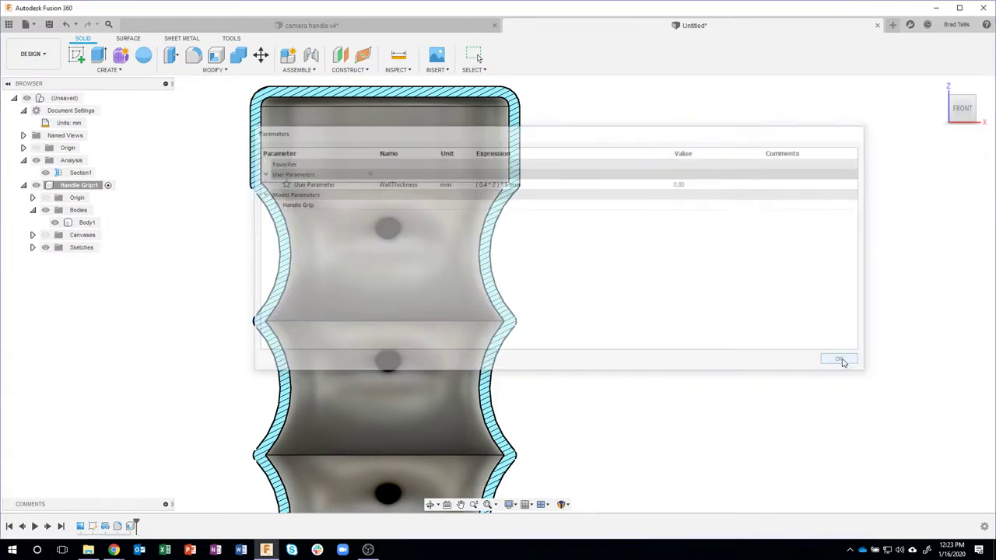
# Step: Edit the shell feature so its inside thickness uses the WallThickness parameter
pyautogui.doubleClick(132, 526)
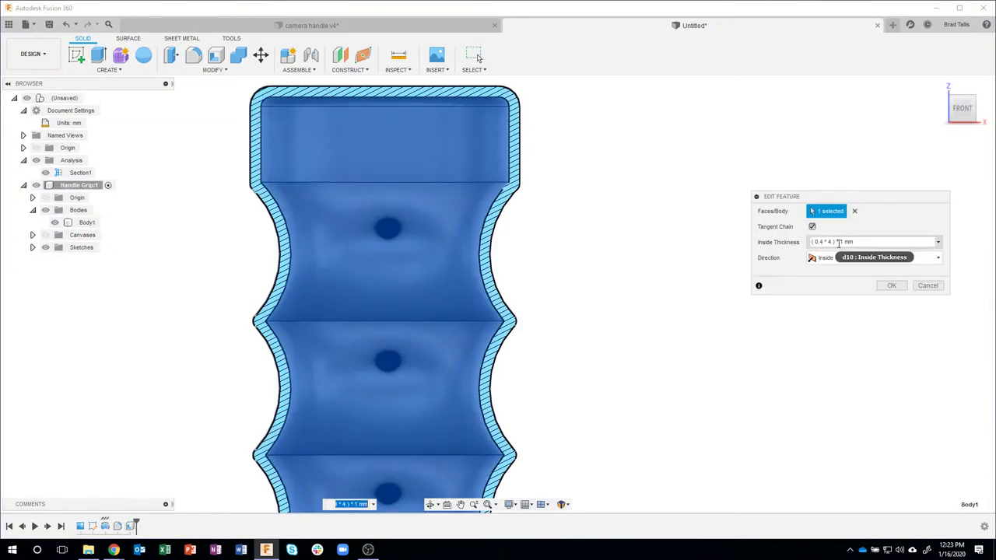
pyautogui.click(875, 242)
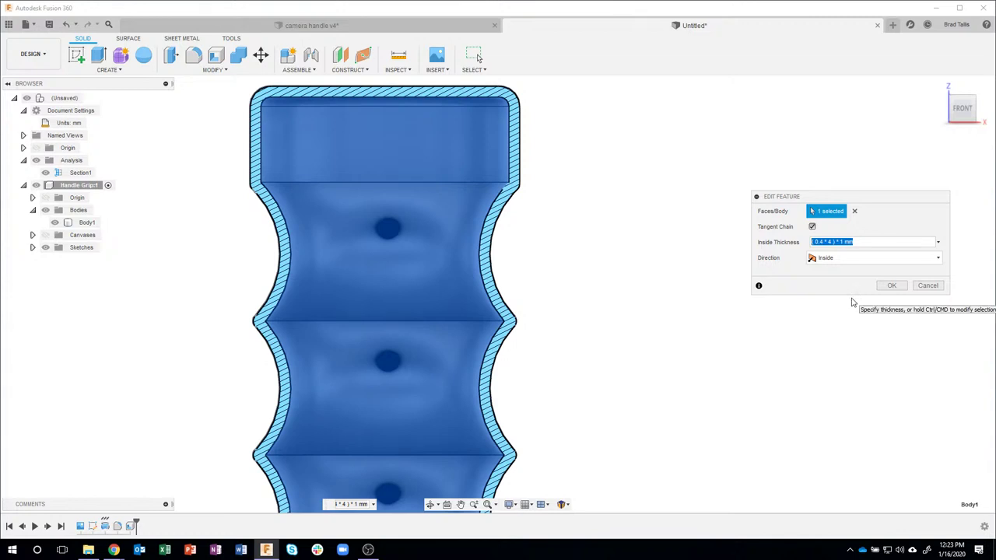
pyautogui.write('W')
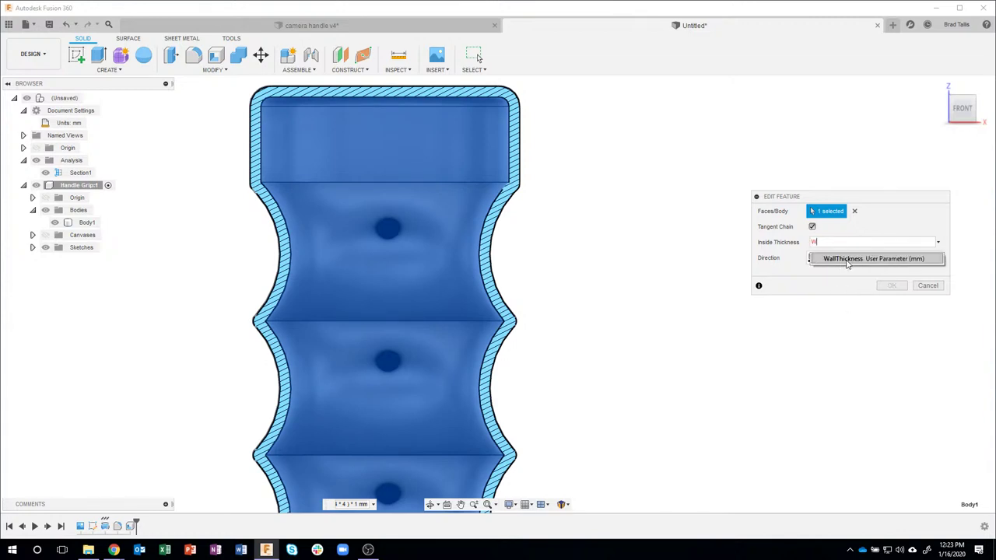
pyautogui.click(843, 259)
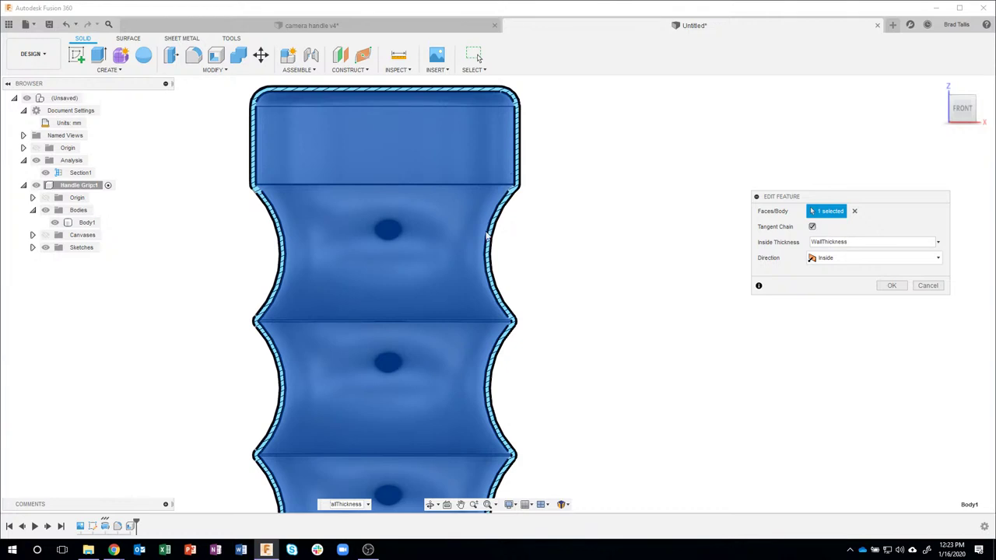
pyautogui.click(892, 285)
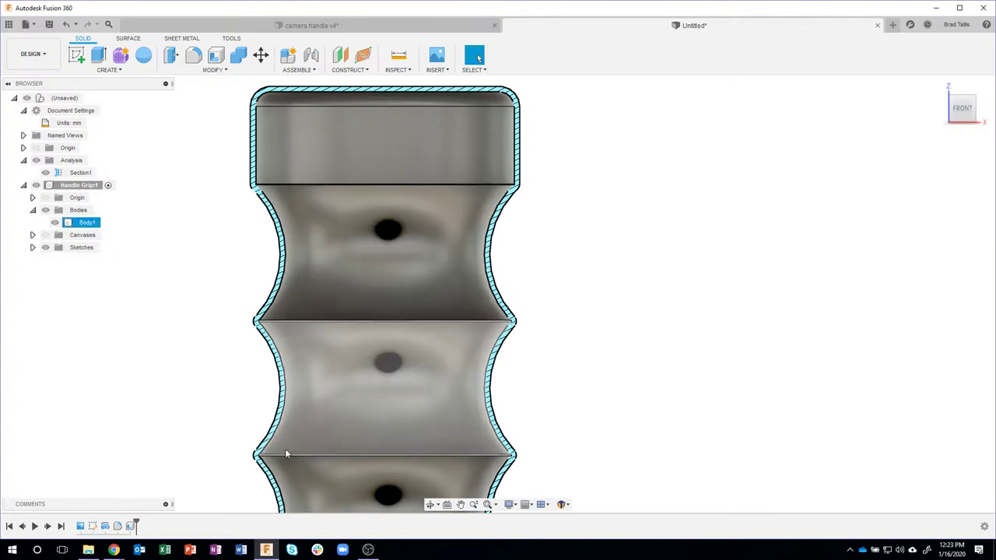
# Step: Change the WallThickness expression from 0.4*2 to 0.4*4, giving 1.60 mm walls
pyautogui.click(213, 69)
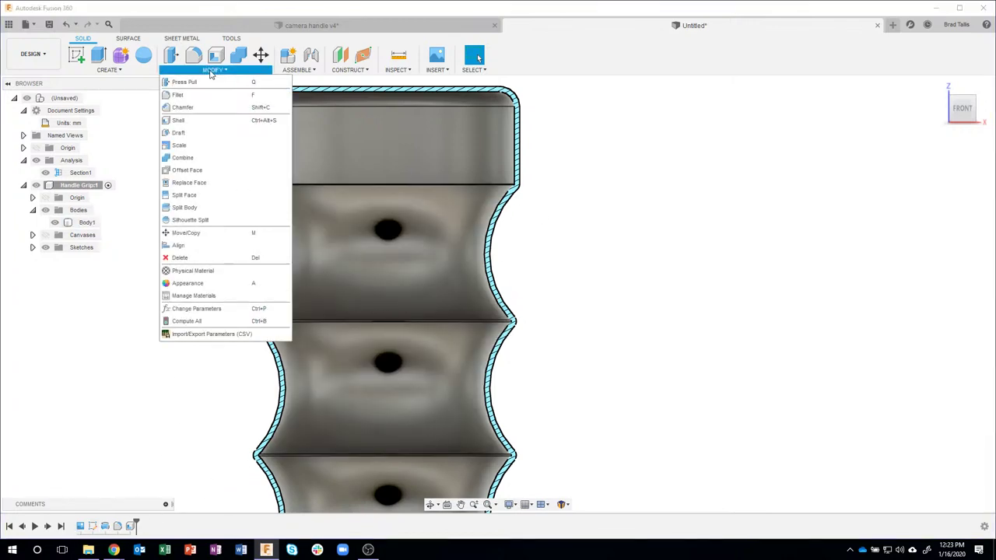
pyautogui.click(194, 309)
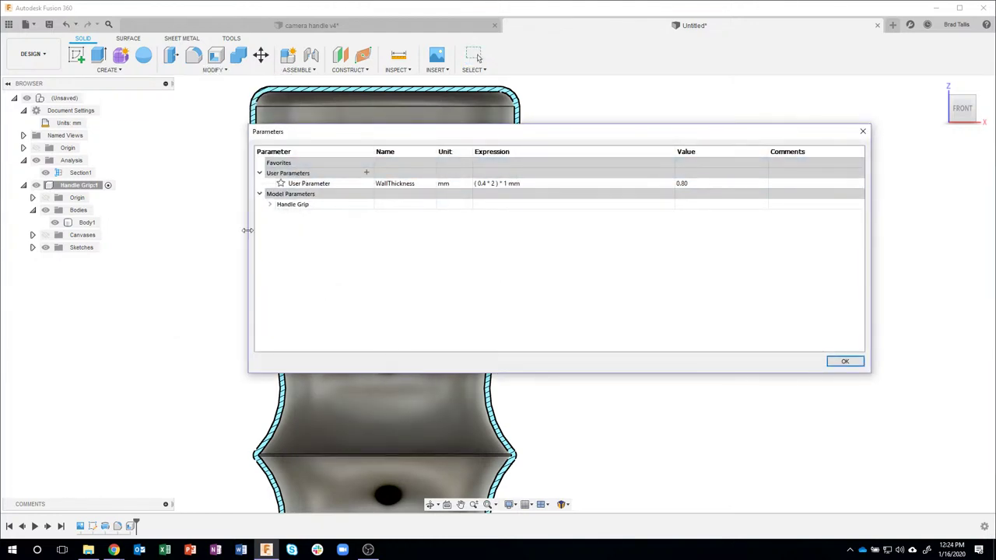
pyautogui.moveTo(247, 231); pyautogui.dragTo(462, 231)
pyautogui.moveTo(596, 137); pyautogui.dragTo(655, 124)
pyautogui.click(716, 173)
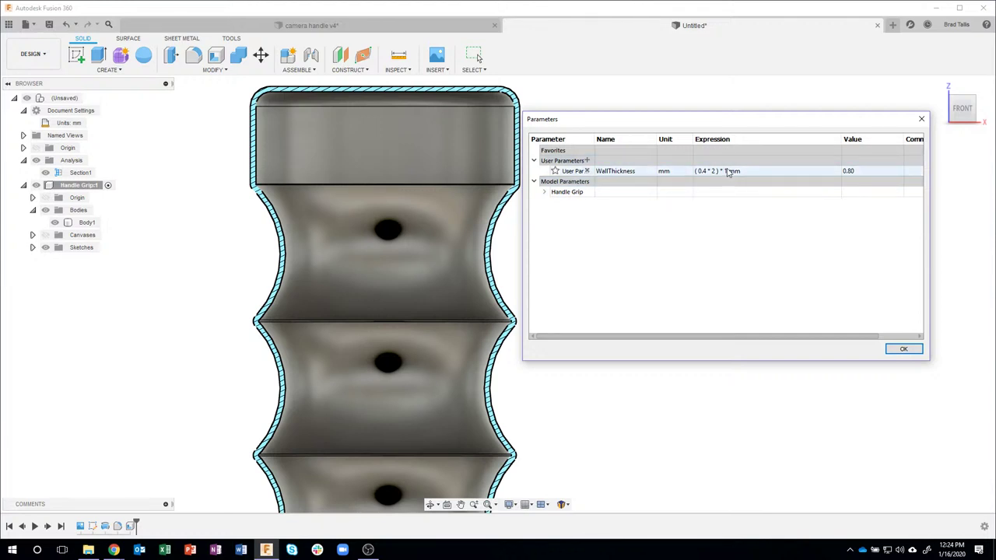
pyautogui.click(727, 171)
pyautogui.click(717, 171)
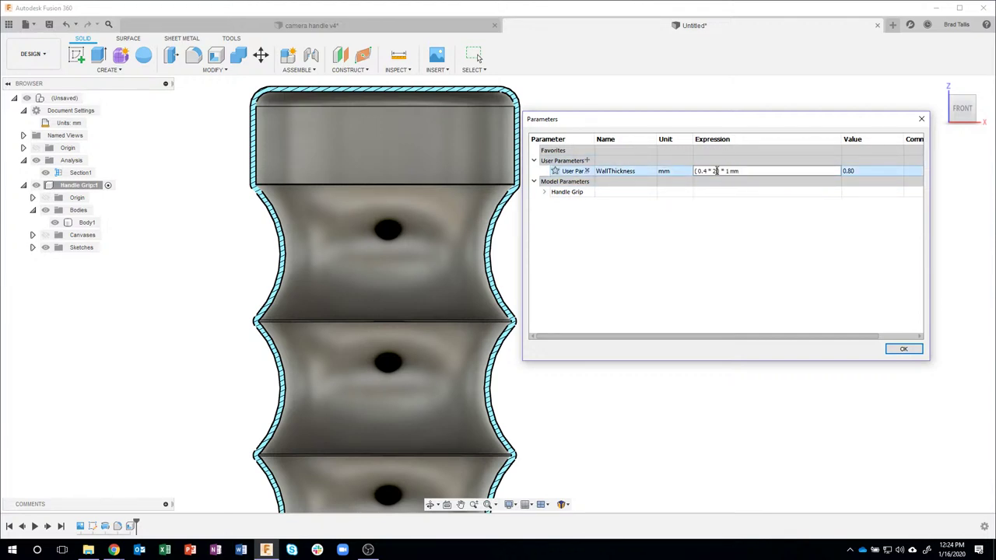
pyautogui.write('4')
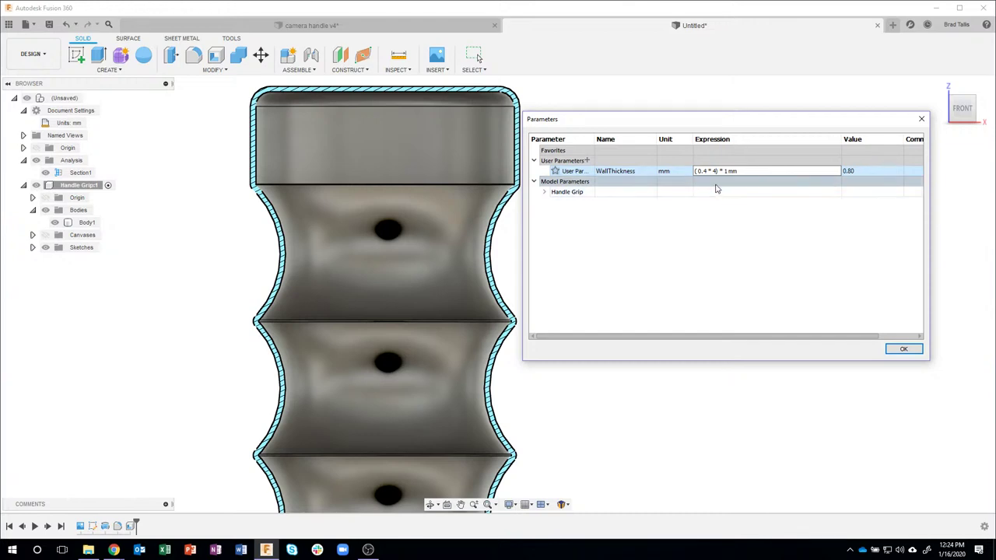
pyautogui.click(716, 185)
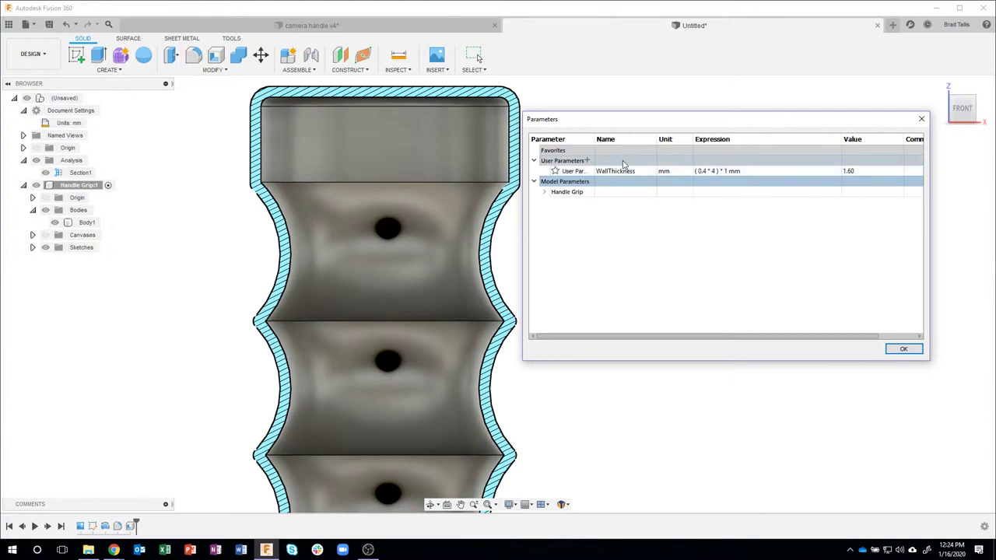
pyautogui.click(903, 349)
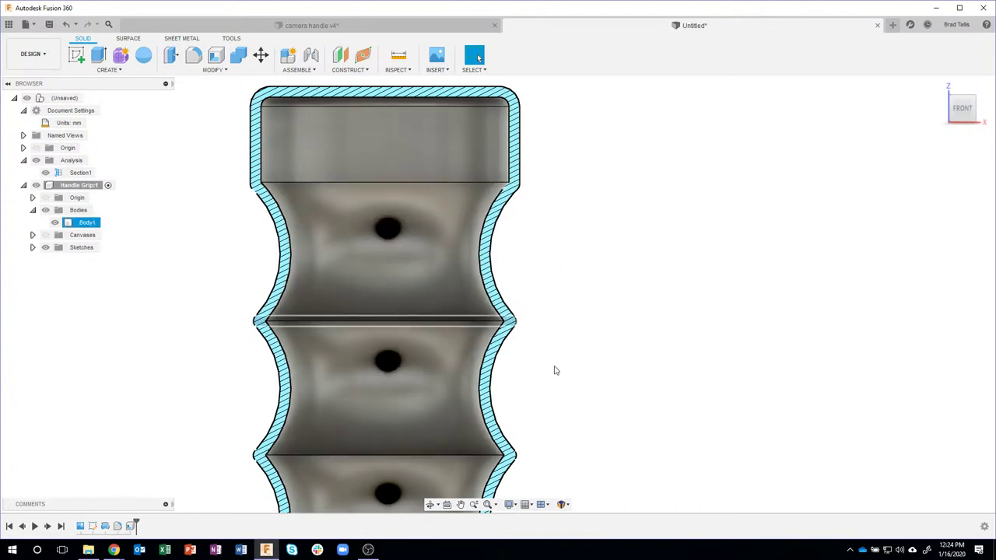
# Step: Zoom out and pan to view the whole thickened handle in section
pyautogui.scroll(-2, 555, 367)
pyautogui.scroll(-3, 555, 367)
pyautogui.moveTo(584, 360); pyautogui.dragTo(563, 285, button='middle')
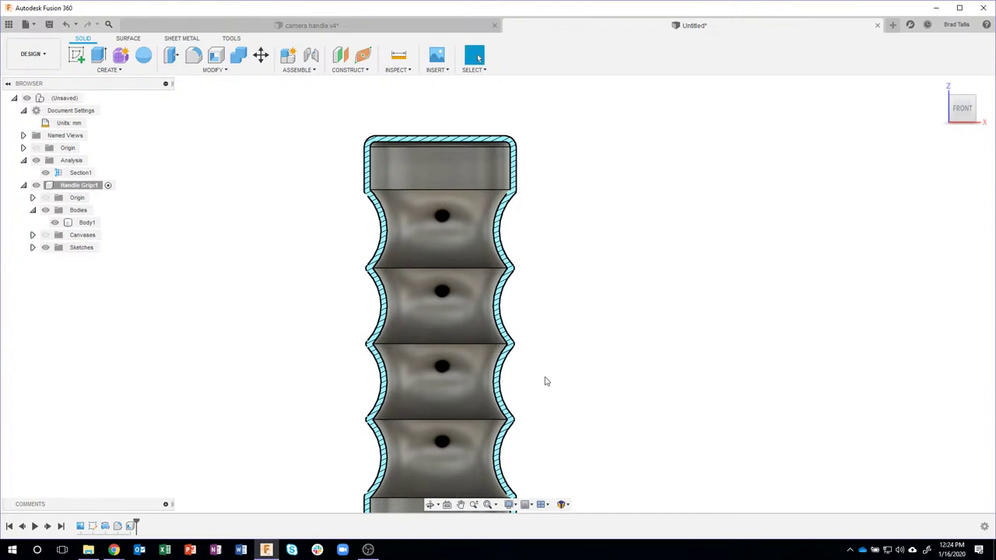
pyautogui.scroll(-1, 547, 343)
pyautogui.moveTo(547, 342); pyautogui.dragTo(536, 324, button='middle')
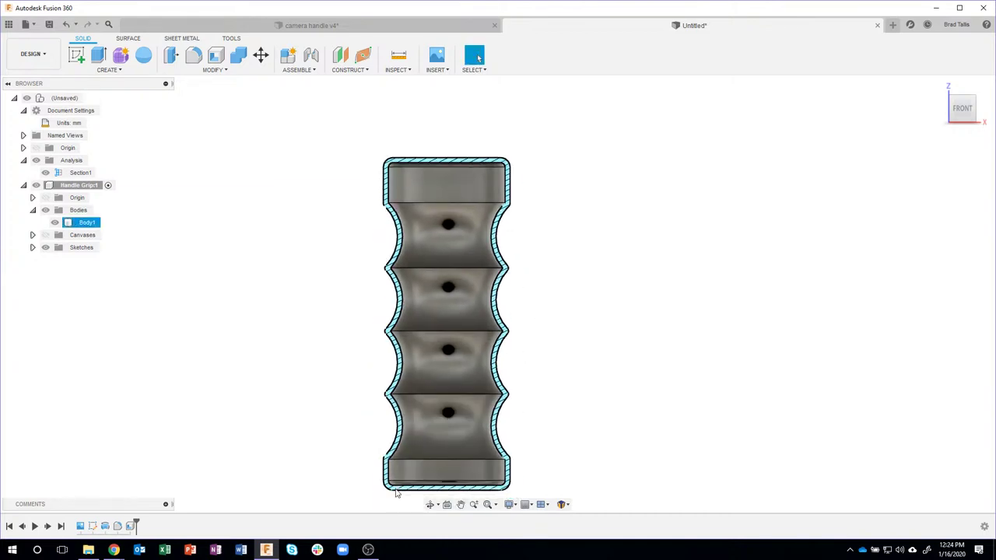
pyautogui.click(492, 480)
pyautogui.click(454, 149)
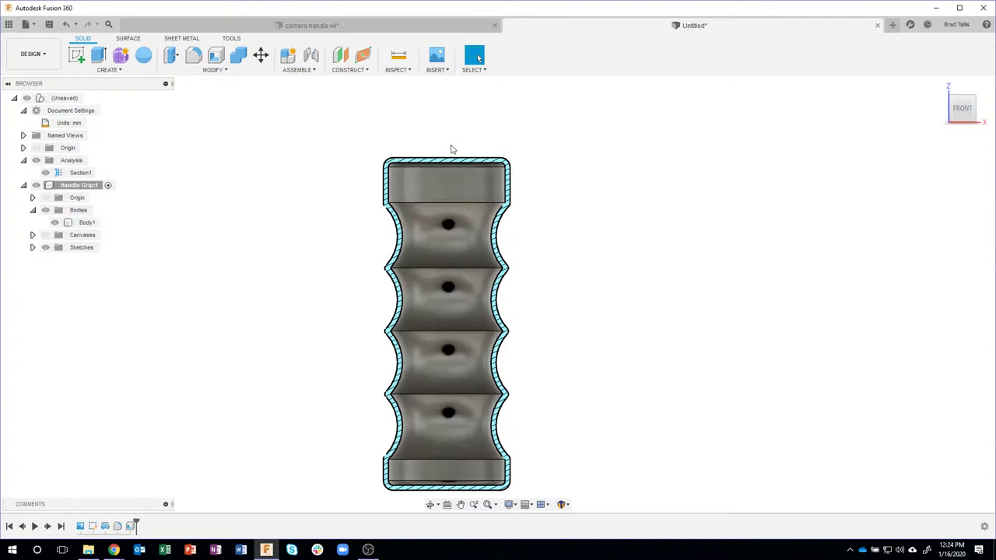
# Step: Orbit to a tilted view of the top and select the inner rim face
pyautogui.scroll(4, 412, 129)
pyautogui.scroll(2, 421, 147)
pyautogui.click(354, 249)
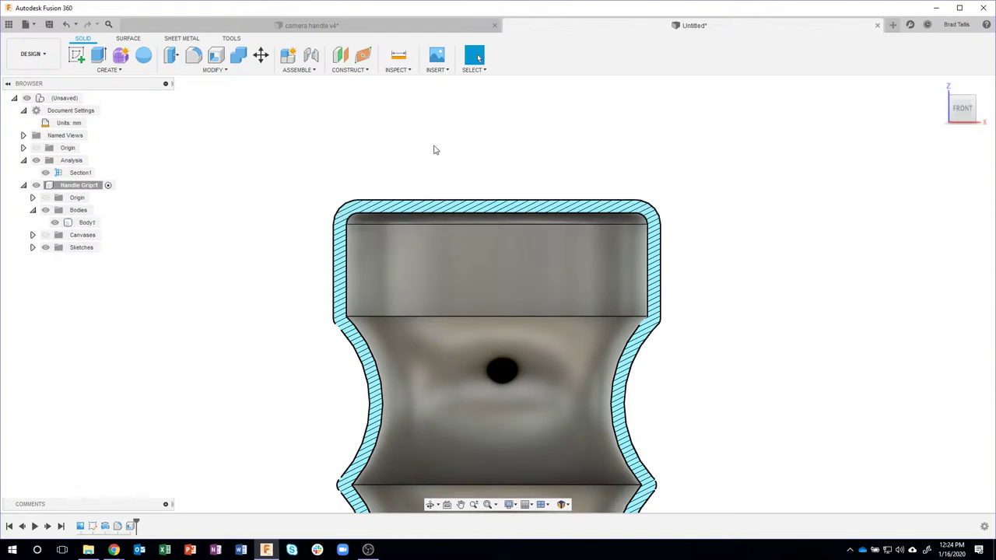
pyautogui.keyDown('shift'); pyautogui.moveTo(434, 142); pyautogui.dragTo(340, 205, button='middle'); pyautogui.keyUp('shift')
pyautogui.click(340, 205)
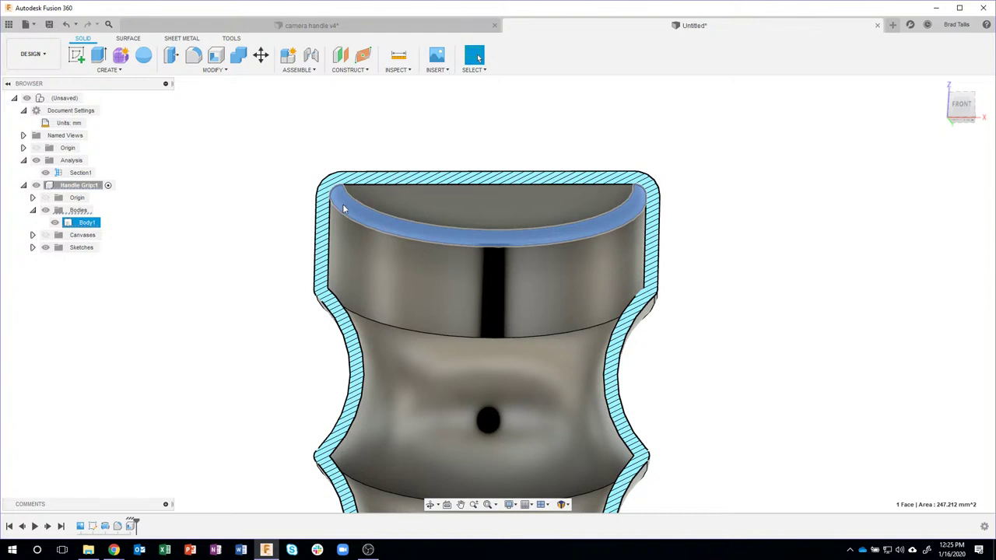
# Step: Delete the inner top rim face and begin a fillet on the top inner edge
pyautogui.rightClick(347, 206)
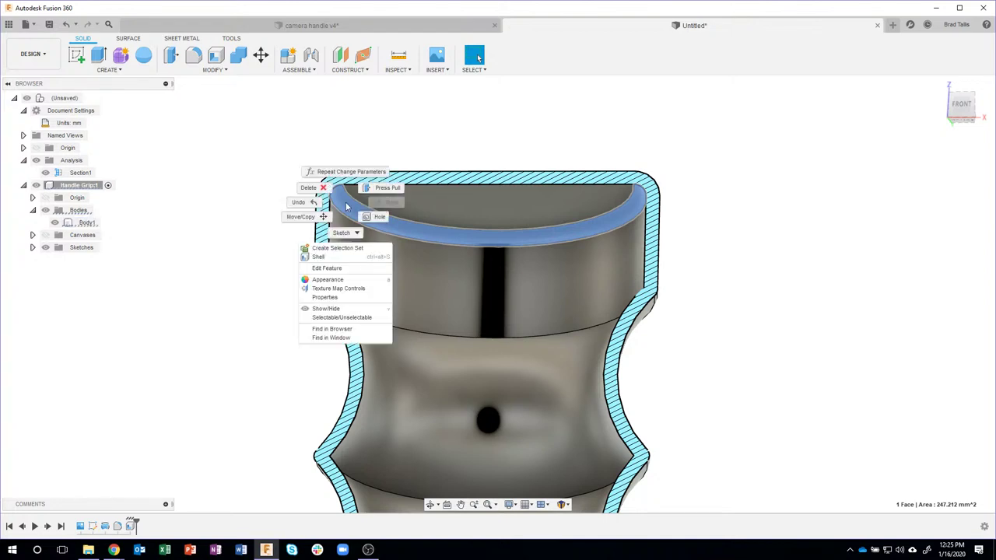
pyautogui.click(313, 193)
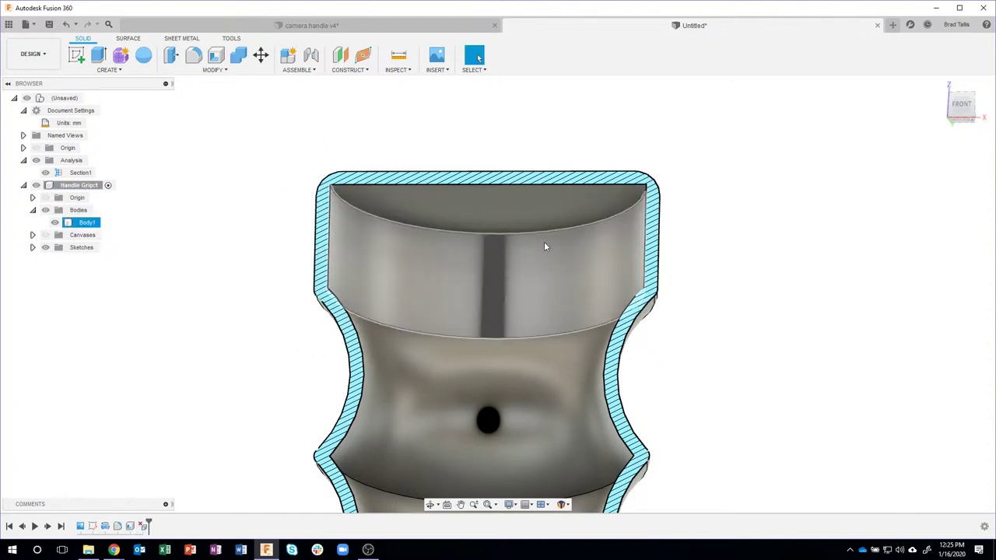
pyautogui.click(361, 215)
pyautogui.rightClick(360, 212)
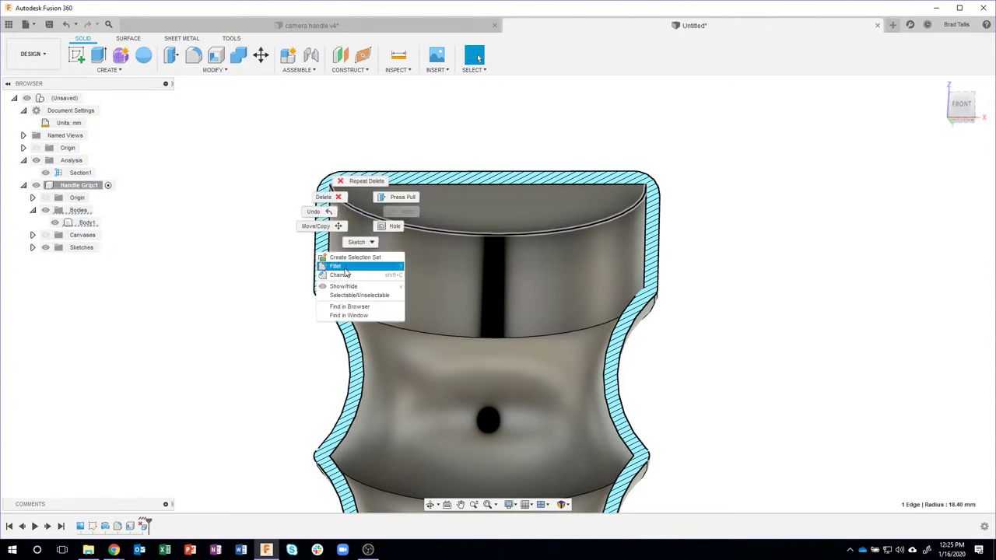
pyautogui.click(345, 268)
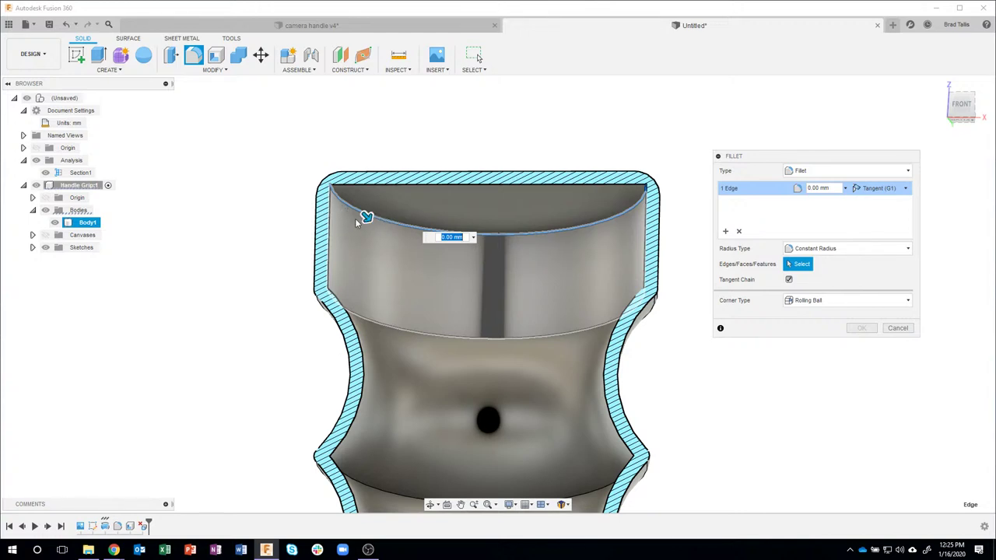
# Step: Try fillet radii around 18 mm (18.5, 18.4), then settle on a 1 mm radius
pyautogui.moveTo(367, 217); pyautogui.dragTo(382, 250)
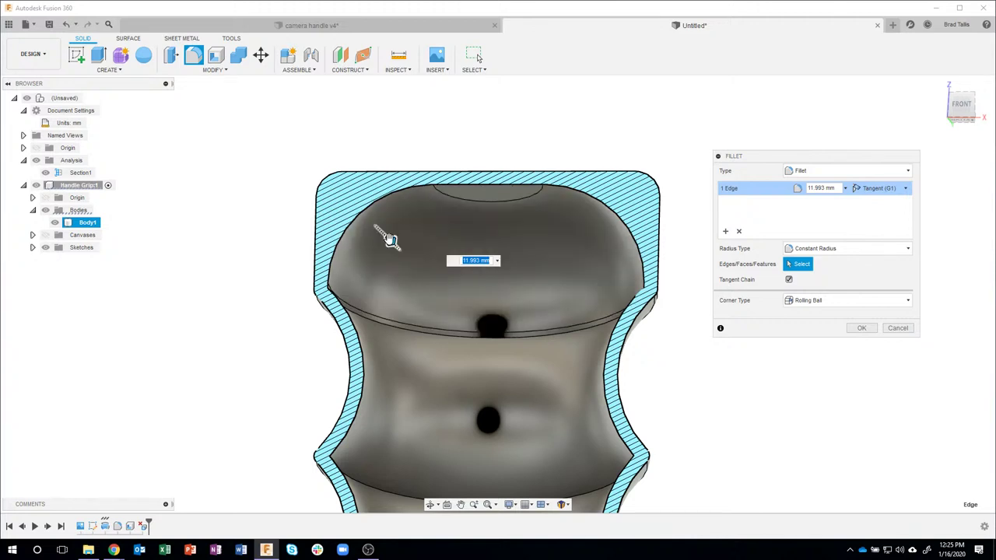
pyautogui.moveTo(389, 240); pyautogui.dragTo(403, 253)
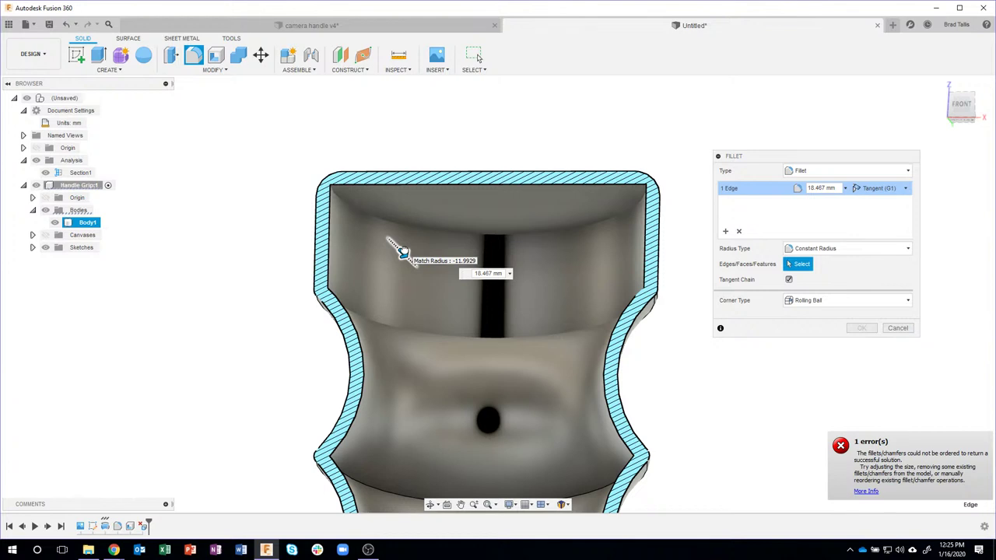
pyautogui.moveTo(403, 253)
pyautogui.mouseDown()
pyautogui.moveTo(391, 231)
pyautogui.moveTo(400, 250)
pyautogui.mouseUp()
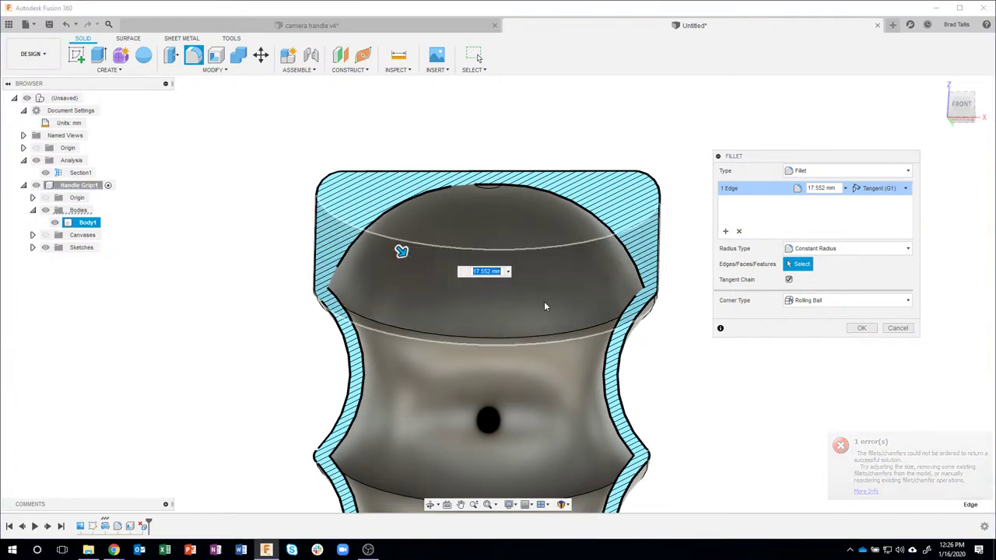
pyautogui.write('18')
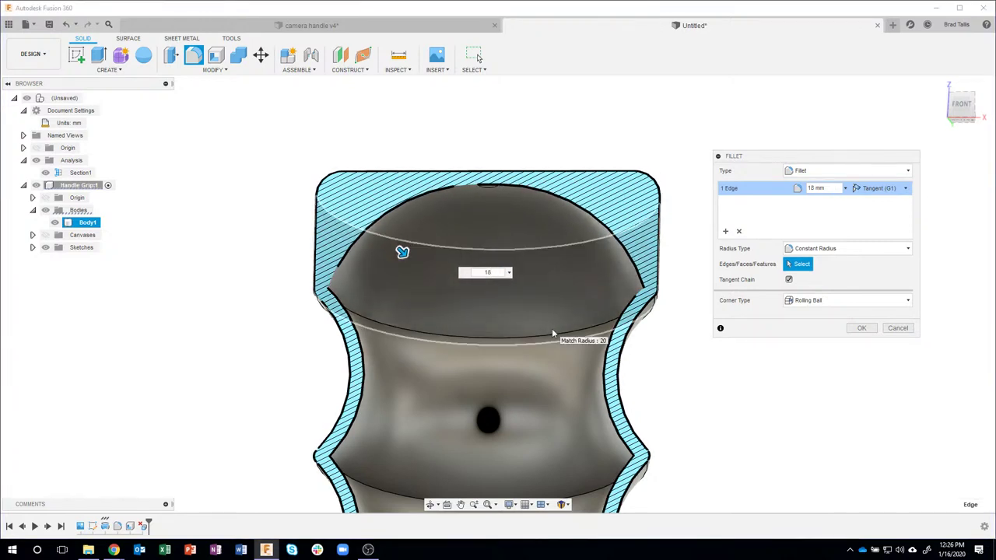
pyautogui.write('.5')
pyautogui.press('BackSpace')
pyautogui.write('4')
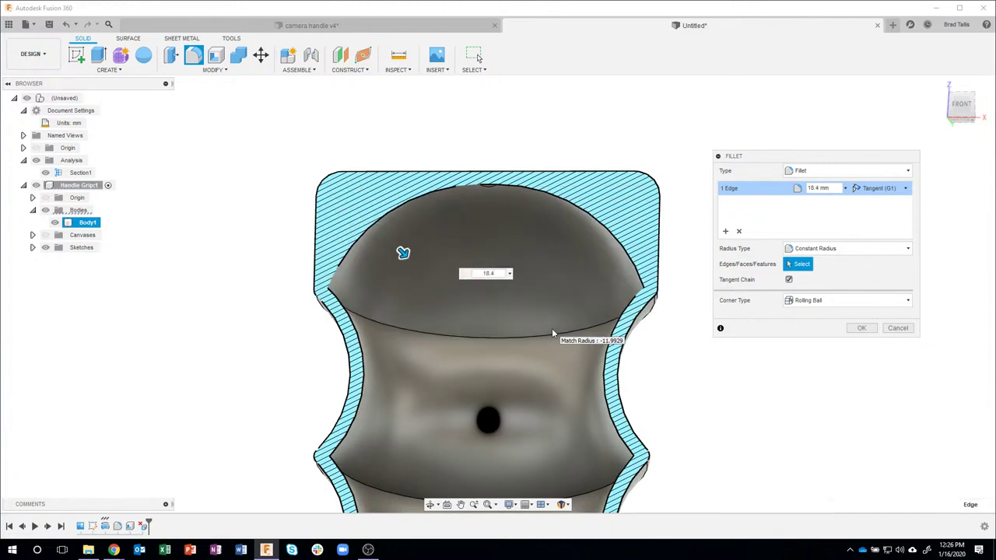
pyautogui.press('BackSpace')
pyautogui.press('BackSpace')
pyautogui.press('BackSpace')
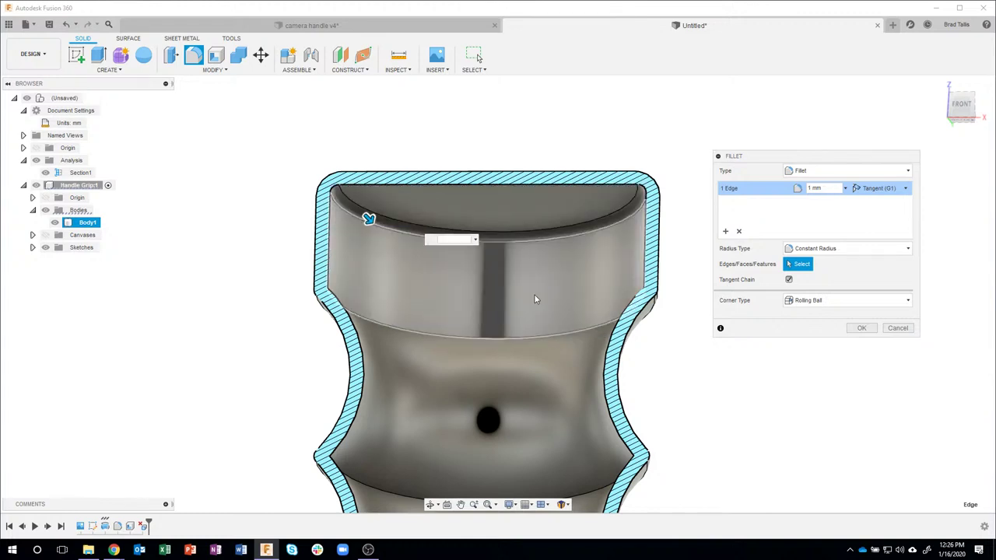
pyautogui.press('BackSpace')
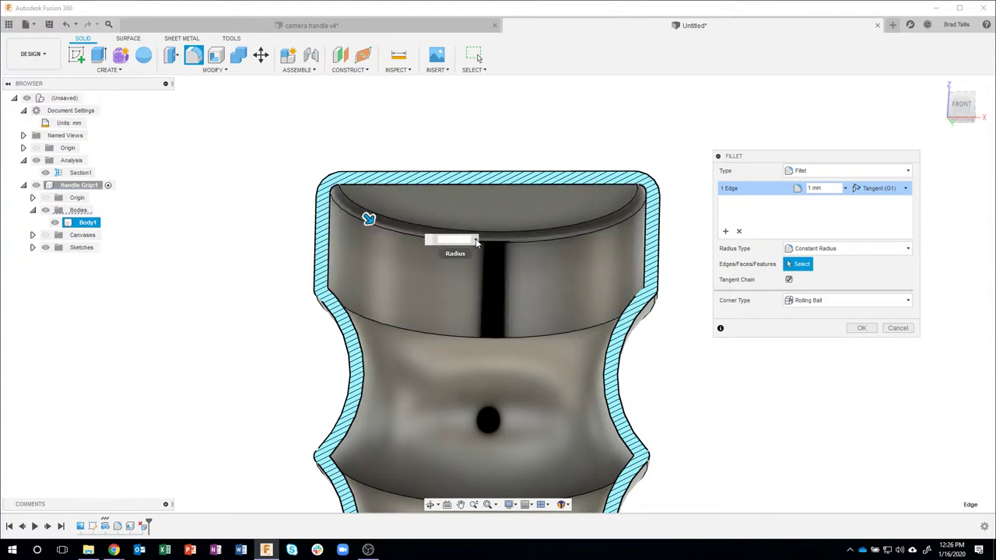
pyautogui.click(477, 240)
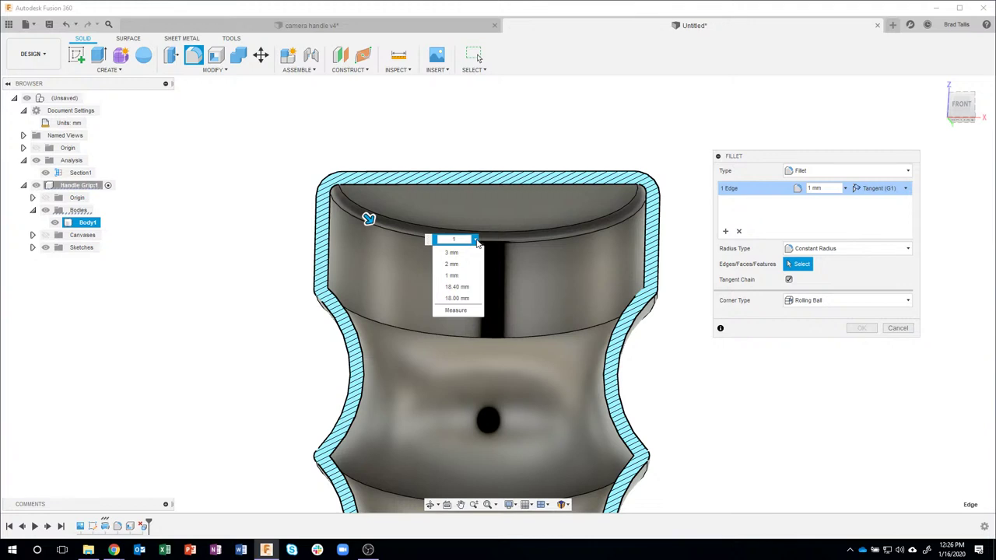
# Step: Commit the current top-edge fillet with a 2 mm radius
pyautogui.click(459, 310)
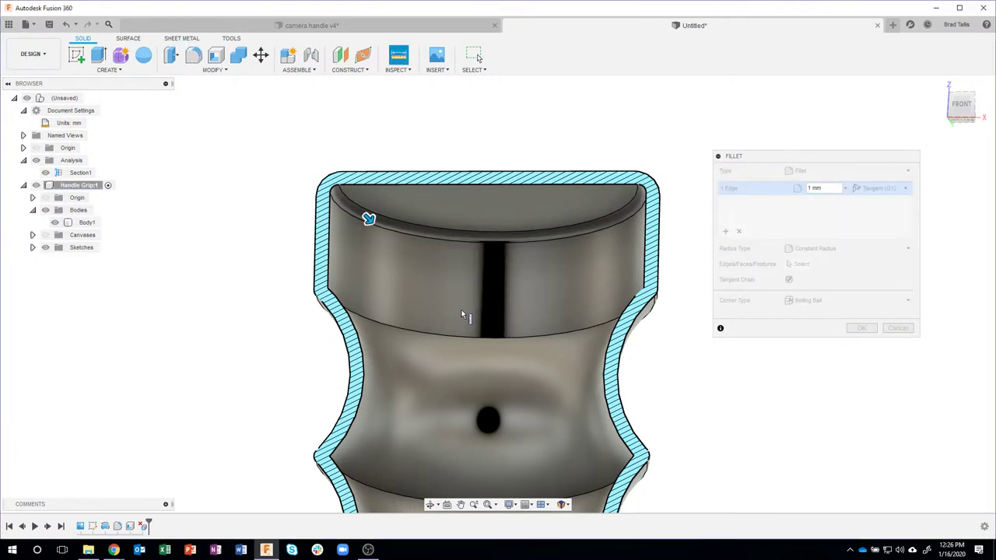
pyautogui.keyDown('shift'); pyautogui.moveTo(428, 282); pyautogui.dragTo(347, 340, button='middle'); pyautogui.keyUp('shift')
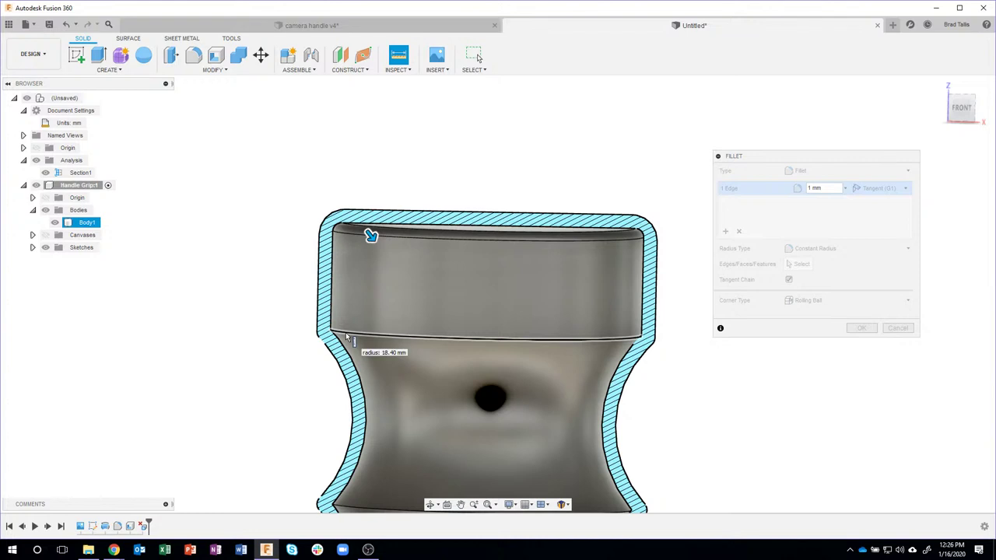
pyautogui.click(347, 336)
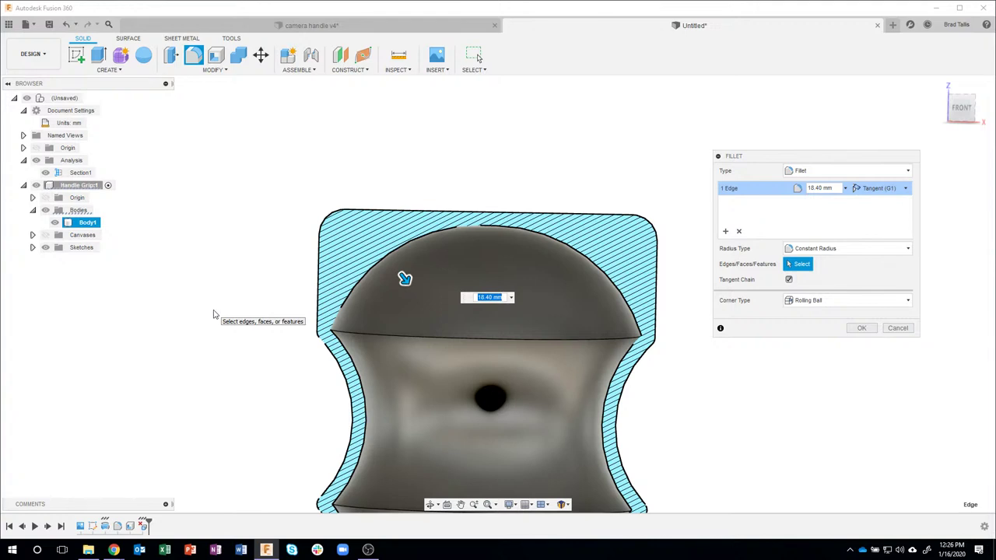
pyautogui.moveTo(221, 296); pyautogui.dragTo(236, 231, button='middle')
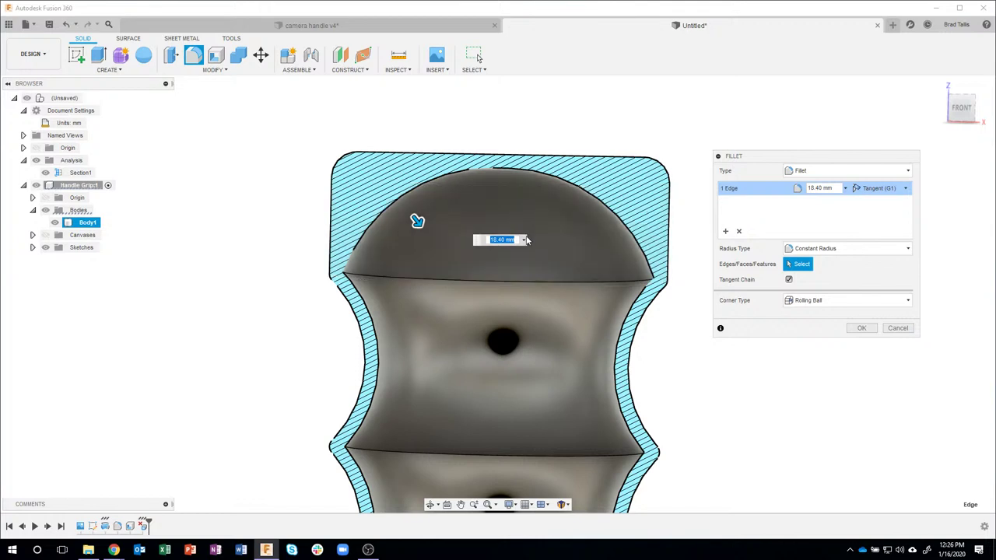
pyautogui.press('BackSpace')
pyautogui.write('2')
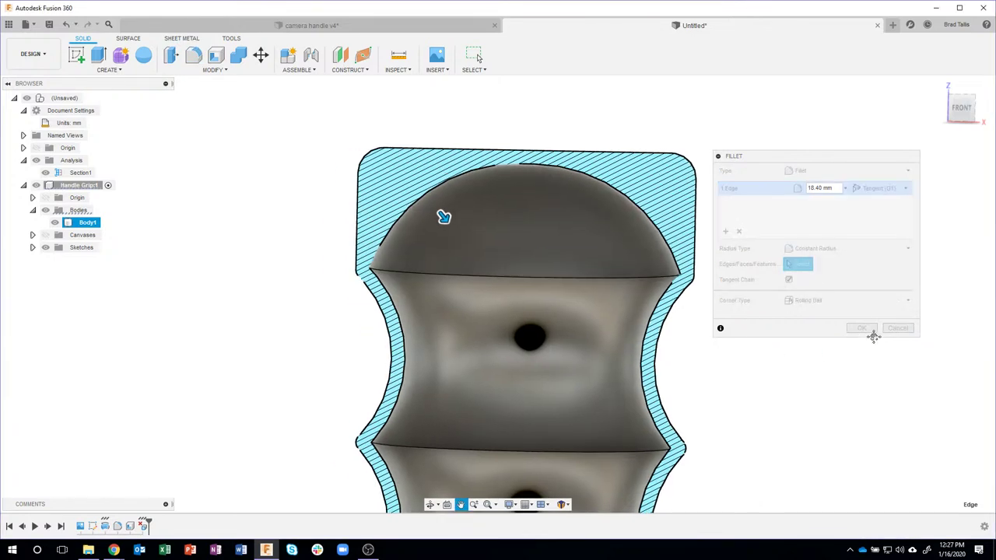
pyautogui.click(866, 328)
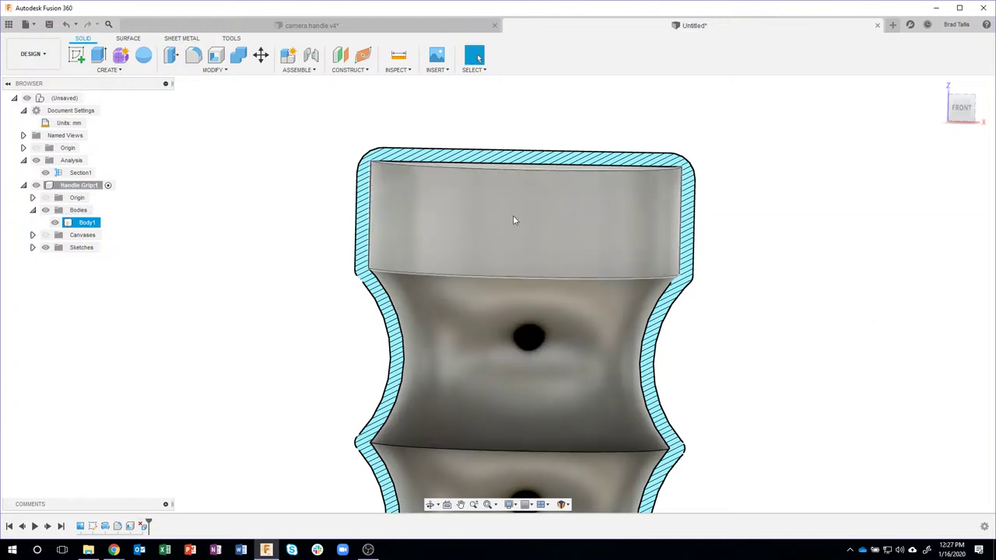
# Step: Fillet the inner top edge at 18.40 mm, measured from the lower rib edge
pyautogui.click(395, 152)
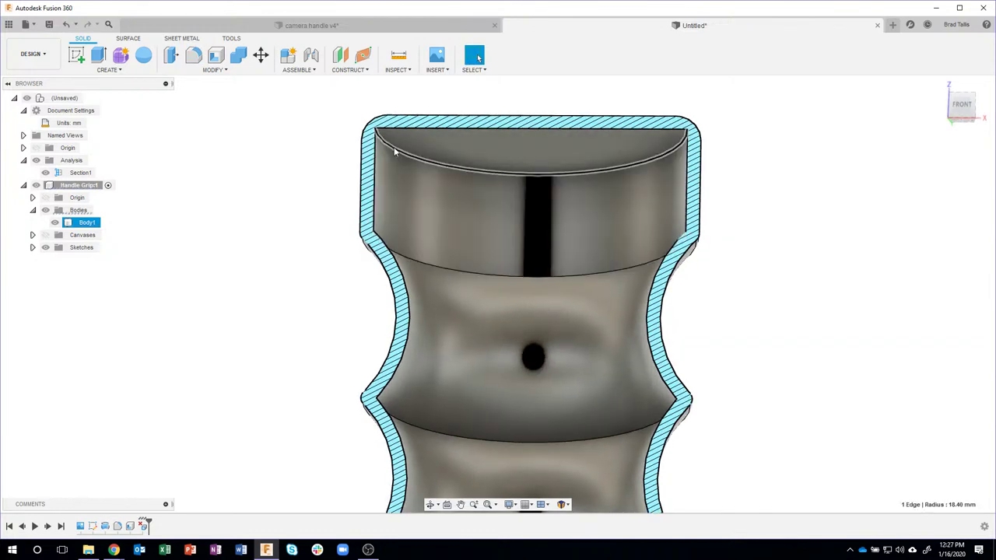
pyautogui.rightClick(395, 152)
pyautogui.click(384, 202)
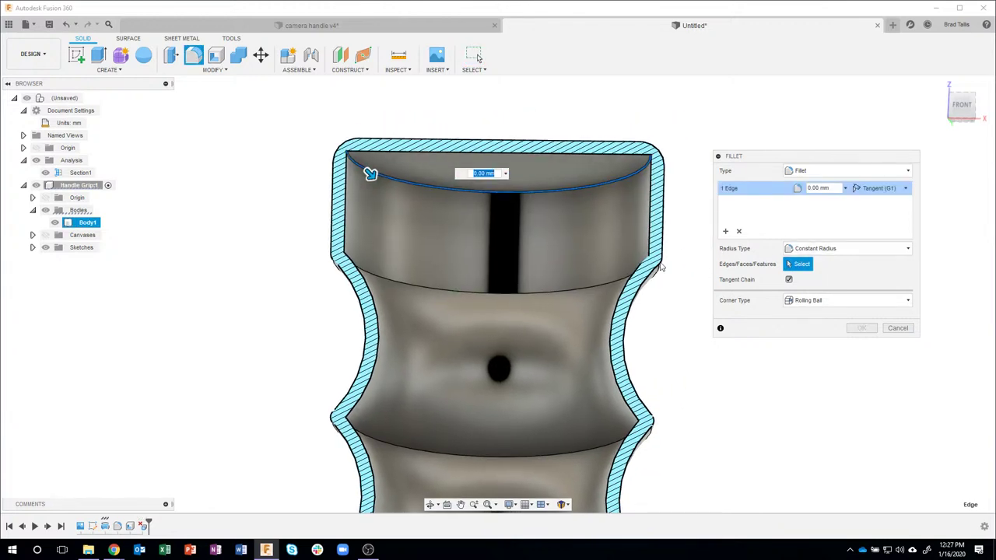
pyautogui.click(506, 173)
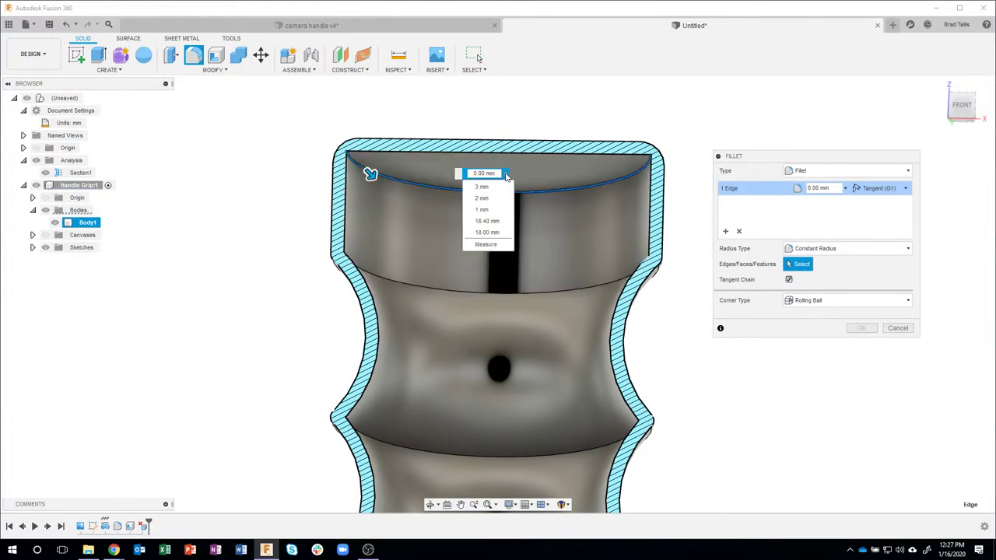
pyautogui.click(486, 244)
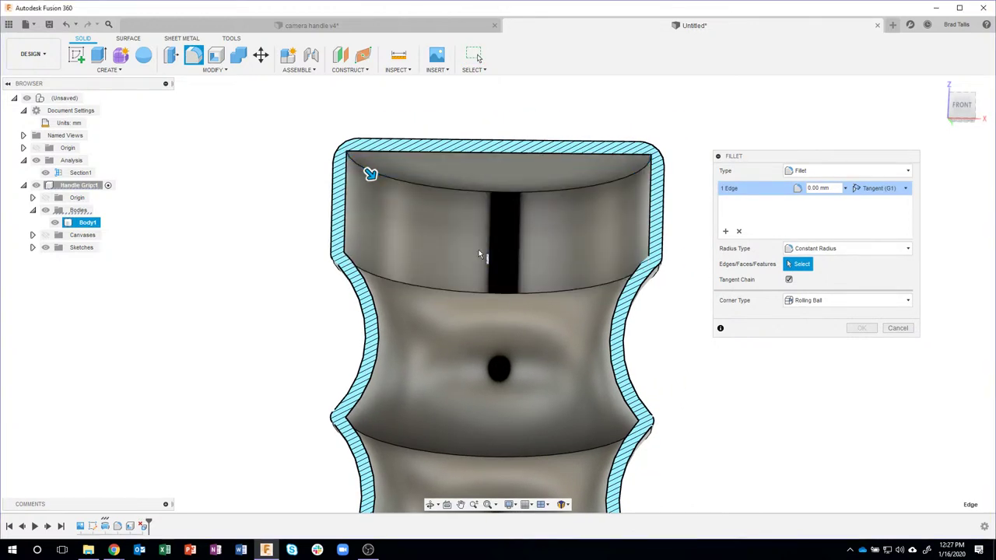
pyautogui.click(394, 286)
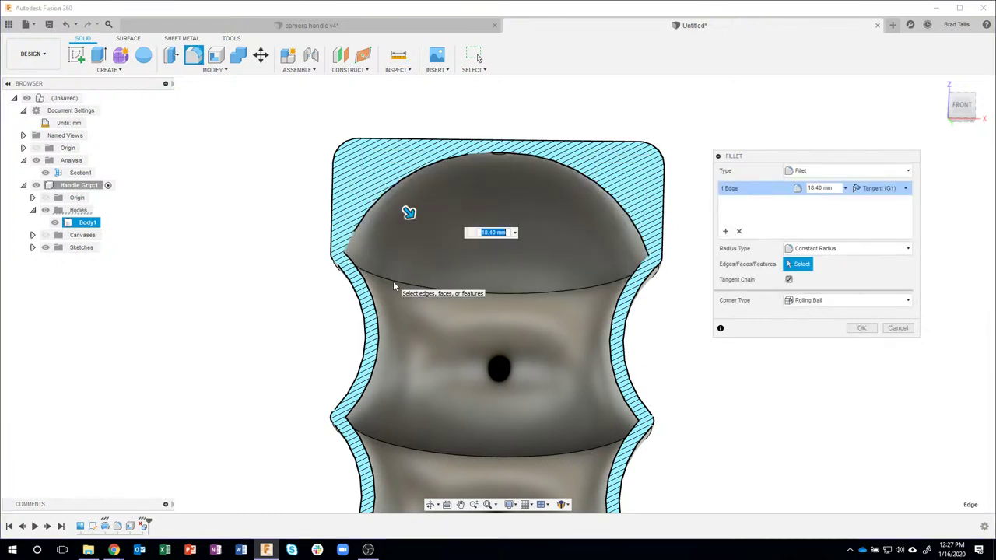
pyautogui.click(862, 328)
pyautogui.scroll(-1, 747, 340)
# Step: Return to the front view and turn off the Analysis section cut so the handle shows uncut
pyautogui.click(959, 106)
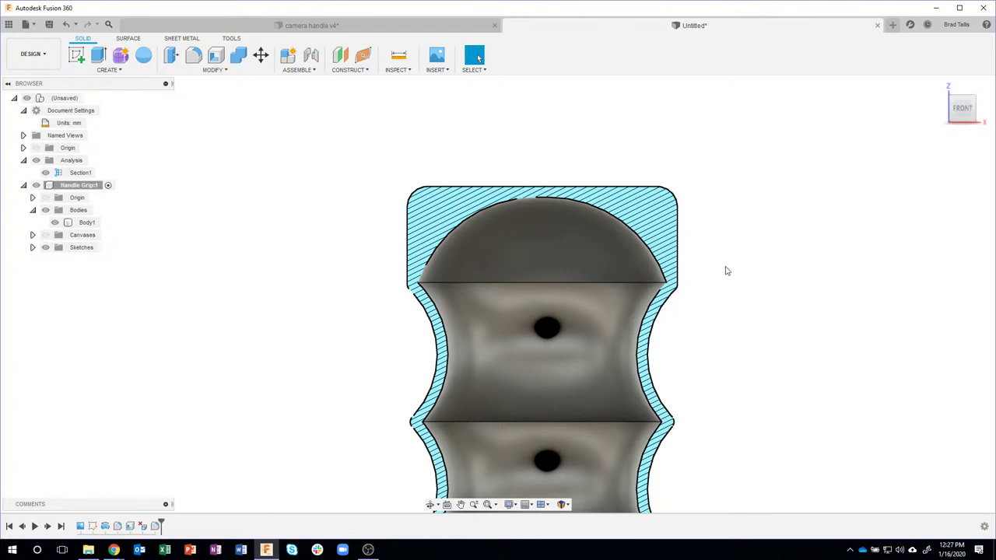
pyautogui.scroll(-3, 712, 282)
pyautogui.scroll(-3, 646, 234)
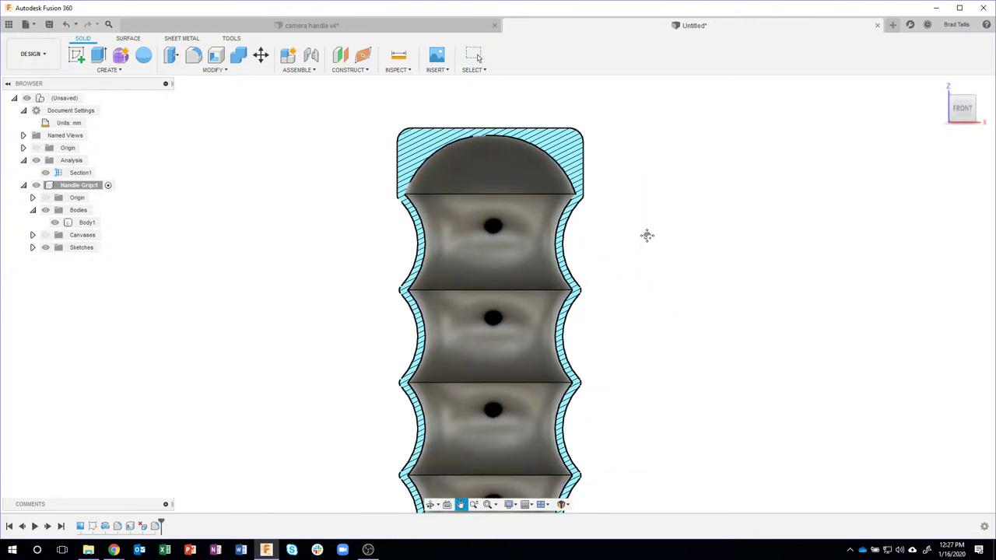
pyautogui.moveTo(665, 278); pyautogui.dragTo(647, 267, button='middle')
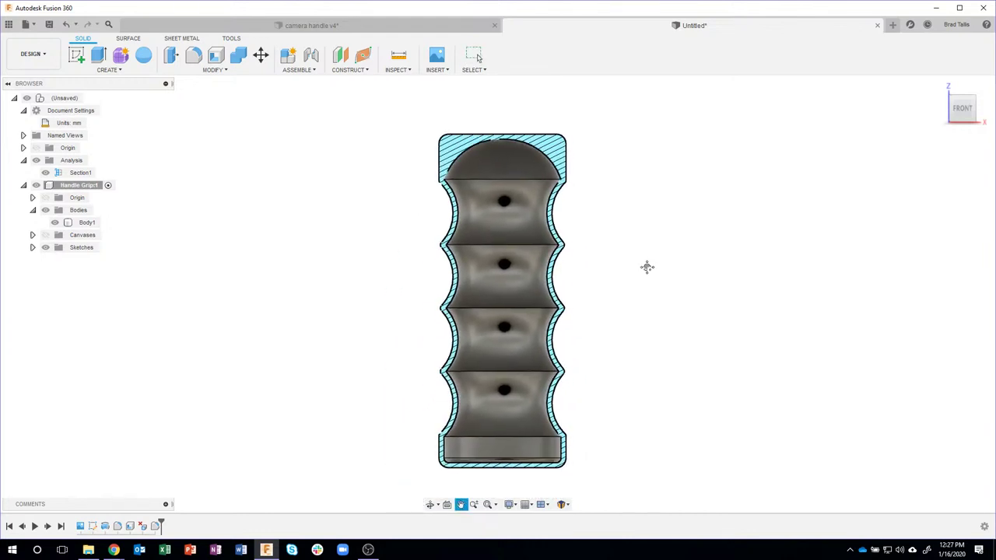
pyautogui.click(35, 161)
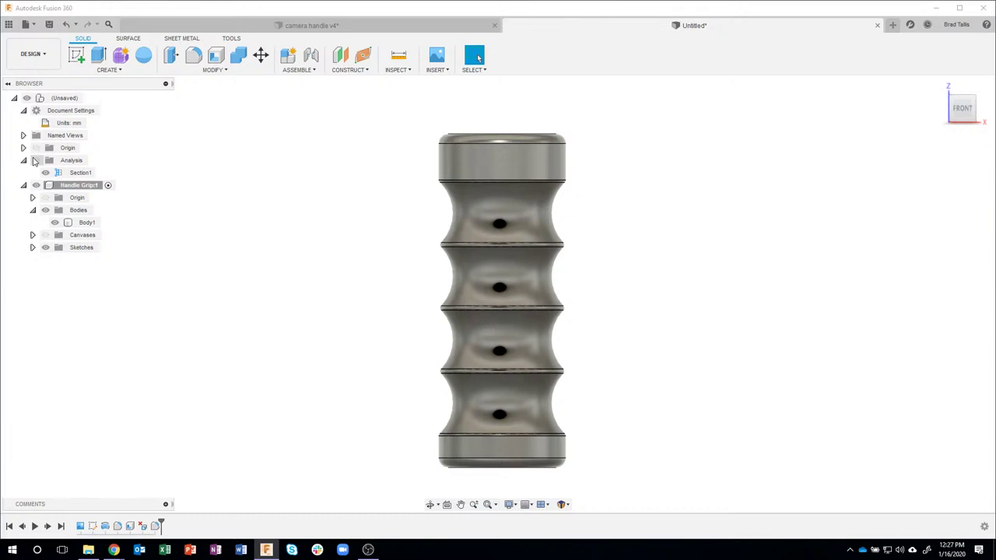
pyautogui.click(35, 160)
pyautogui.click(35, 160)
# Step: Expand Sketches and make Sketch1's four rib circles visible
pyautogui.click(32, 247)
pyautogui.click(53, 261)
pyautogui.click(54, 260)
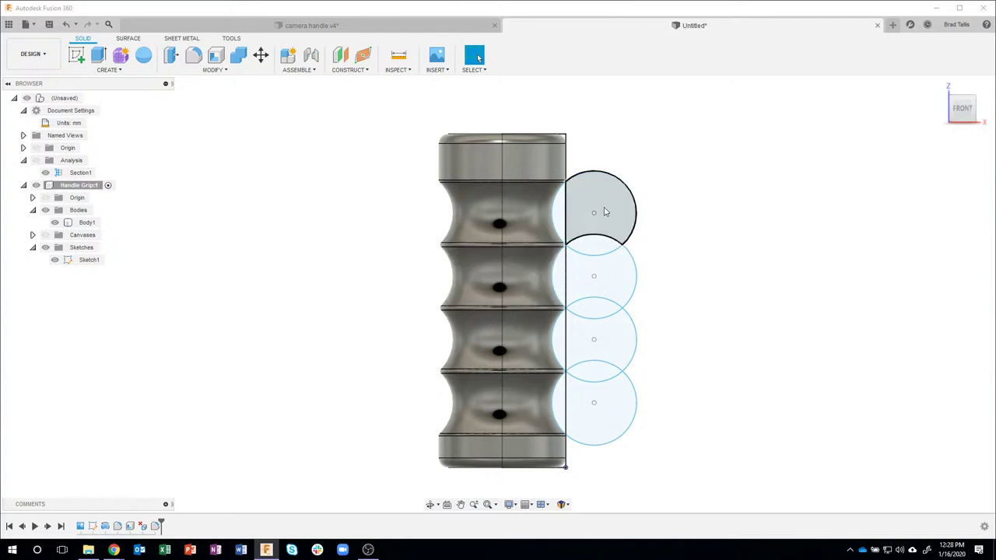
# Step: Drag the top circle's centre point to enlarge the rib circles and shift them outward
pyautogui.moveTo(595, 215); pyautogui.dragTo(616, 222)
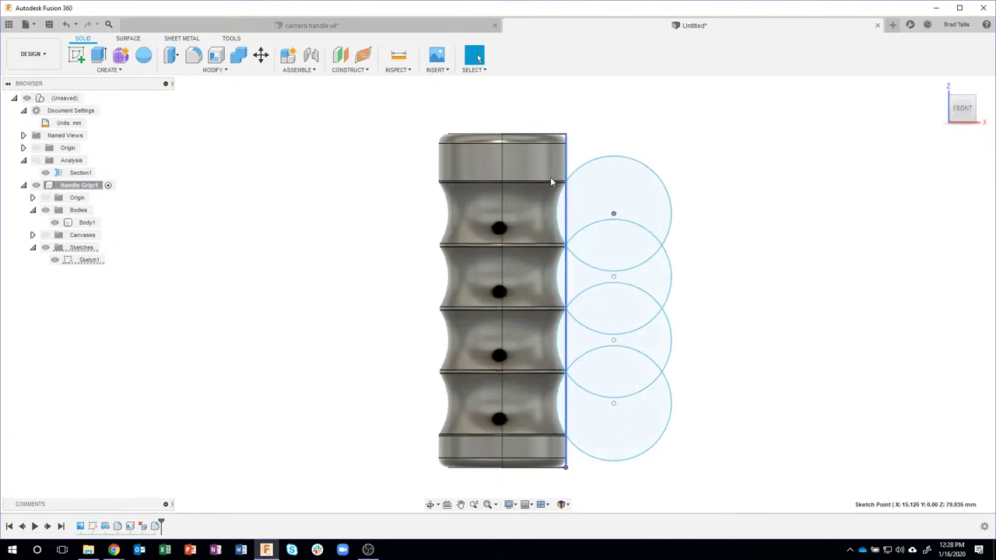
pyautogui.click(614, 216)
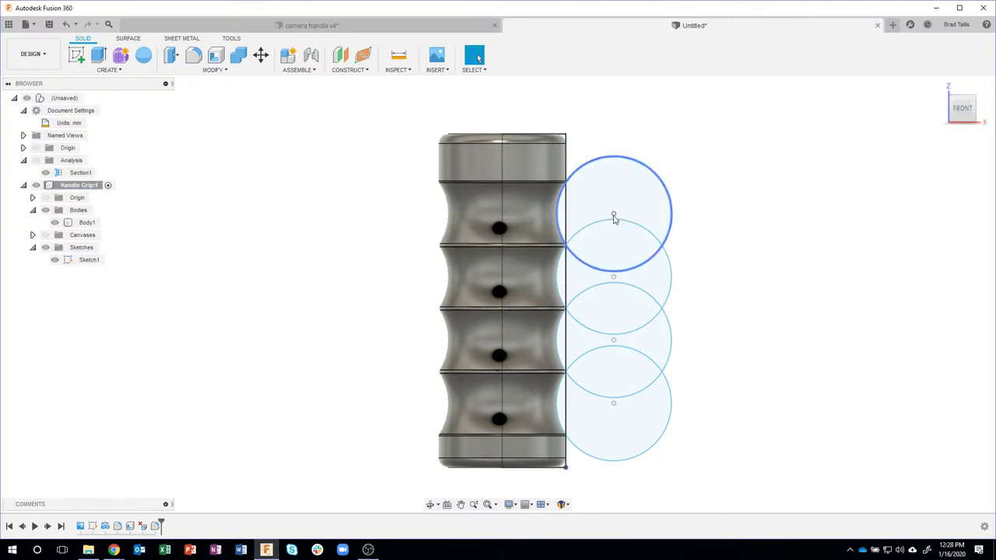
pyautogui.moveTo(614, 217)
pyautogui.mouseDown()
pyautogui.moveTo(630, 218)
pyautogui.moveTo(636, 247)
pyautogui.mouseUp()
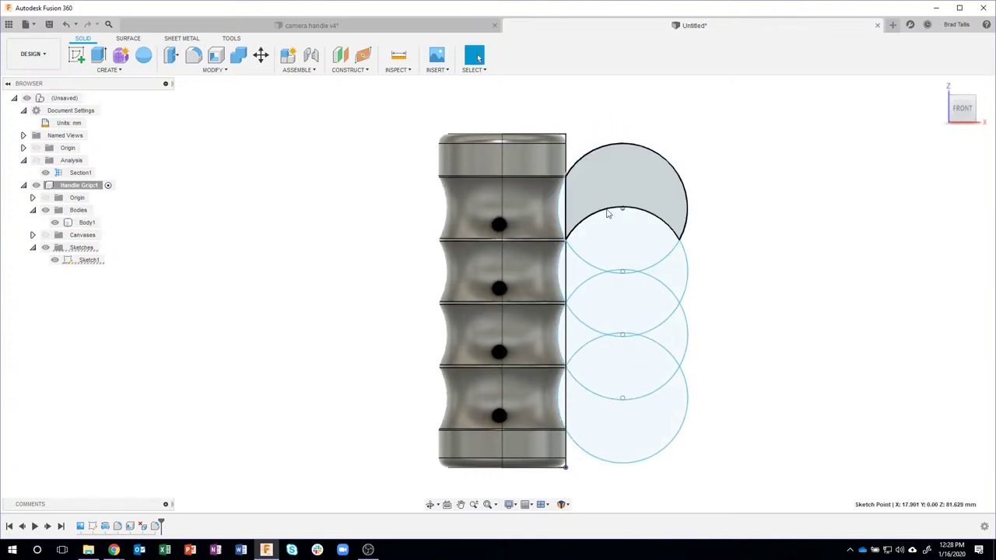
pyautogui.moveTo(624, 214); pyautogui.dragTo(624, 227)
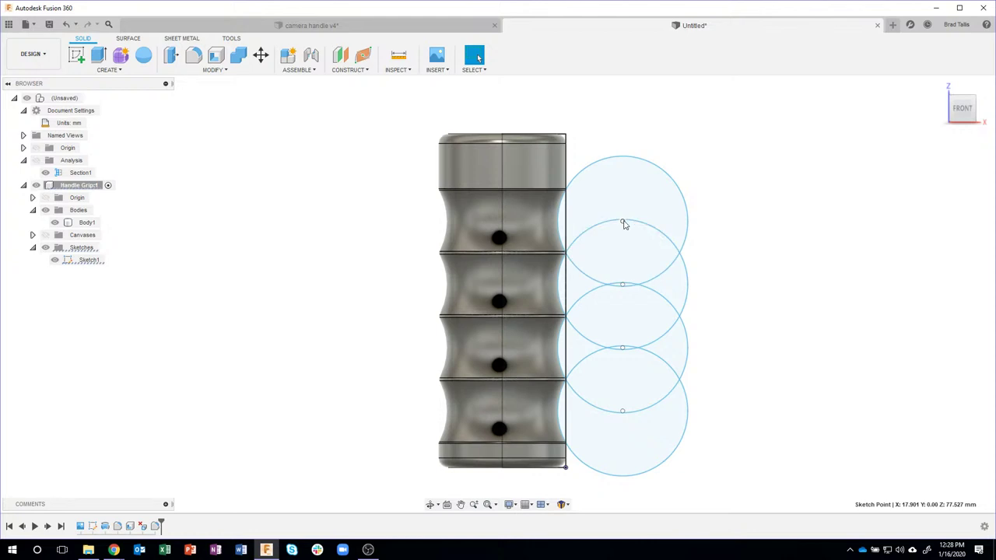
pyautogui.moveTo(624, 223); pyautogui.dragTo(624, 204)
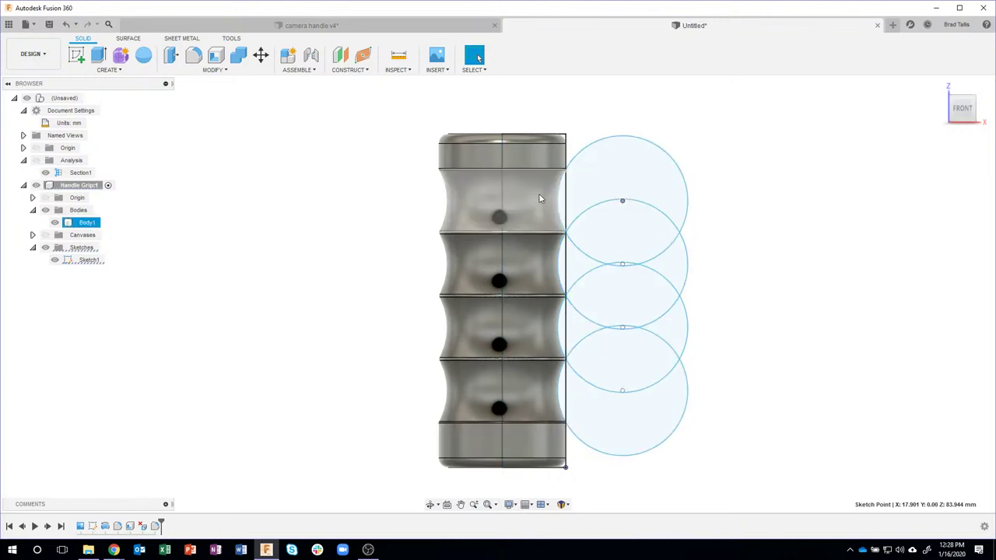
pyautogui.moveTo(625, 201); pyautogui.dragTo(604, 205)
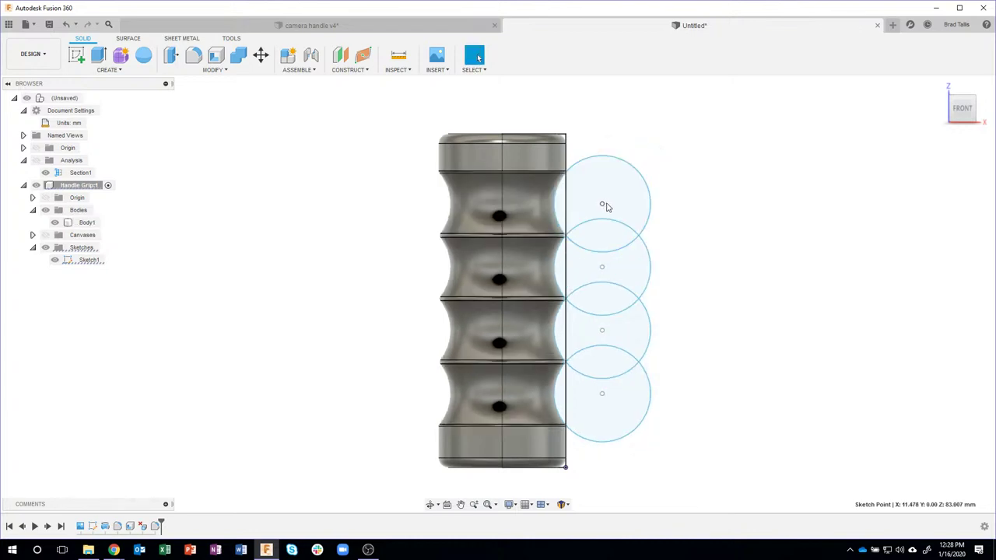
pyautogui.moveTo(591, 208); pyautogui.dragTo(584, 205)
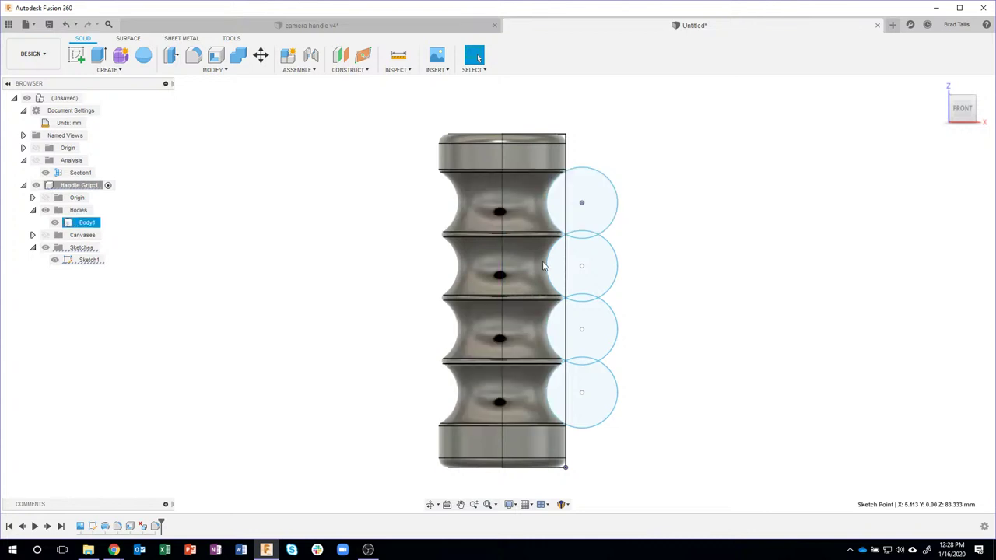
pyautogui.moveTo(583, 205); pyautogui.dragTo(620, 207)
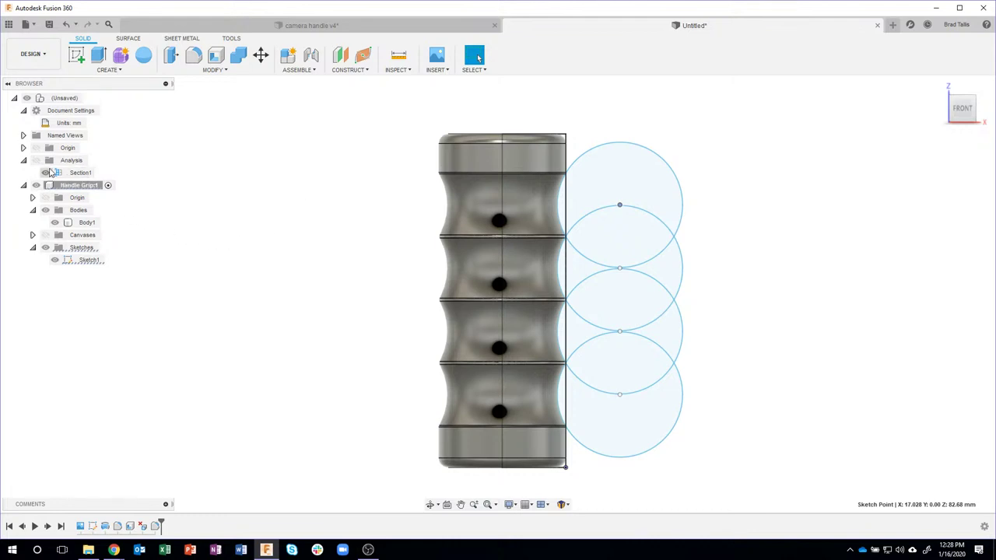
pyautogui.click(37, 161)
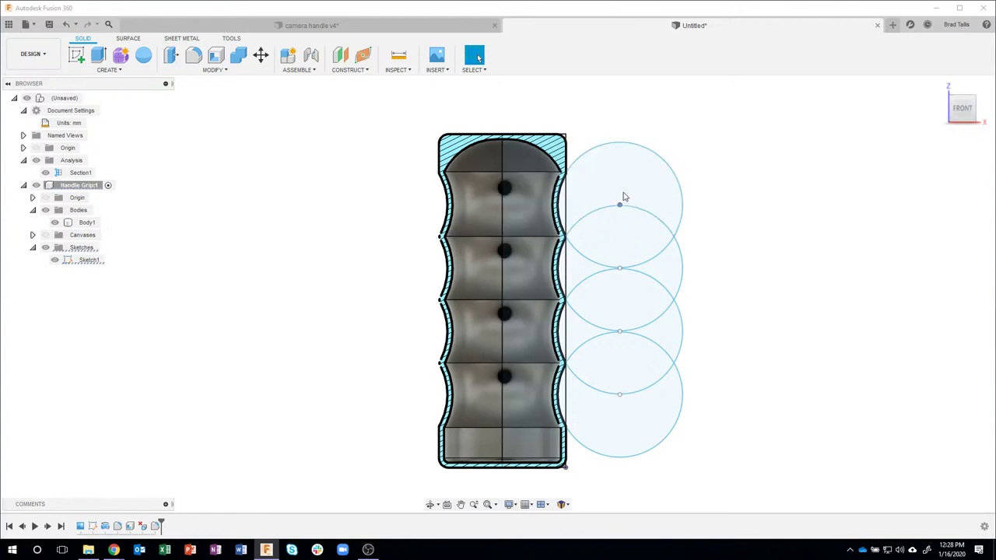
pyautogui.moveTo(620, 205); pyautogui.dragTo(589, 207)
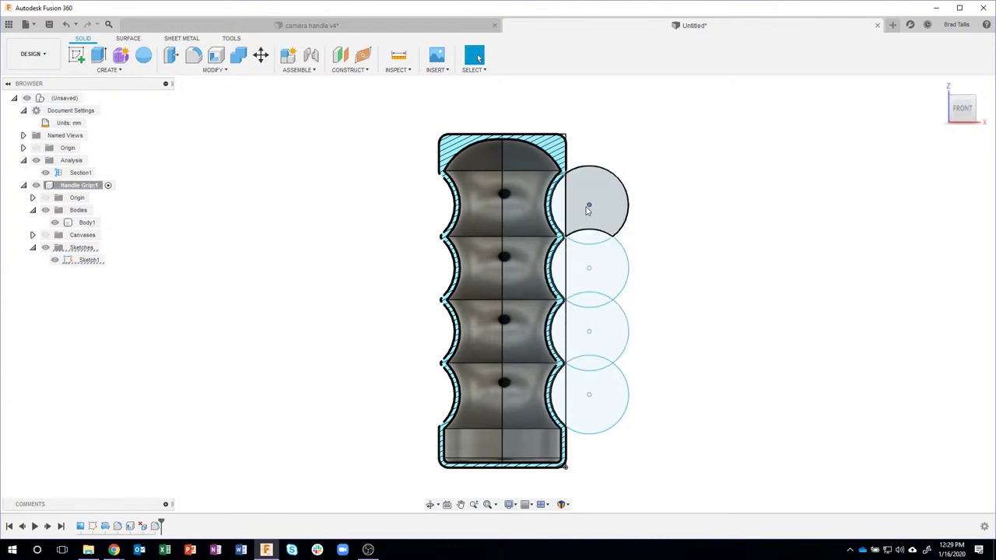
pyautogui.moveTo(588, 208); pyautogui.dragTo(619, 209)
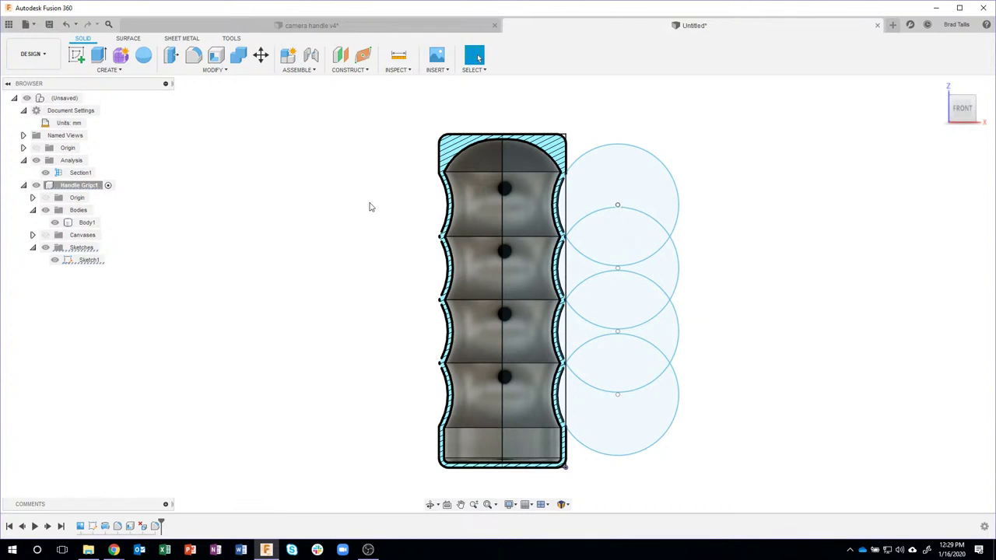
# Step: Hide the section cut, make the rib circles slightly smaller, and hide Sketch1
pyautogui.click(37, 160)
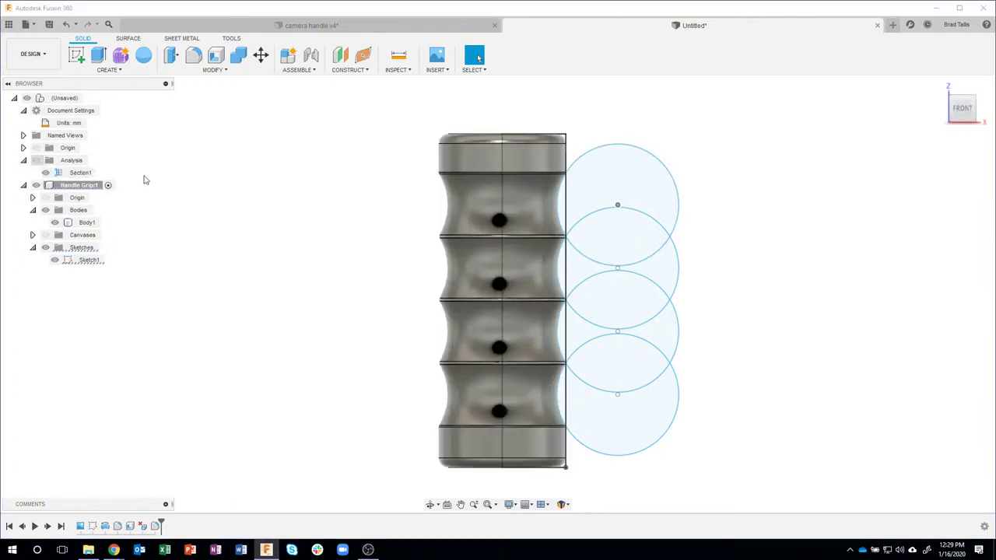
pyautogui.moveTo(618, 208)
pyautogui.mouseDown()
pyautogui.moveTo(629, 195)
pyautogui.moveTo(628, 211)
pyautogui.moveTo(614, 216)
pyautogui.moveTo(622, 221)
pyautogui.mouseUp()
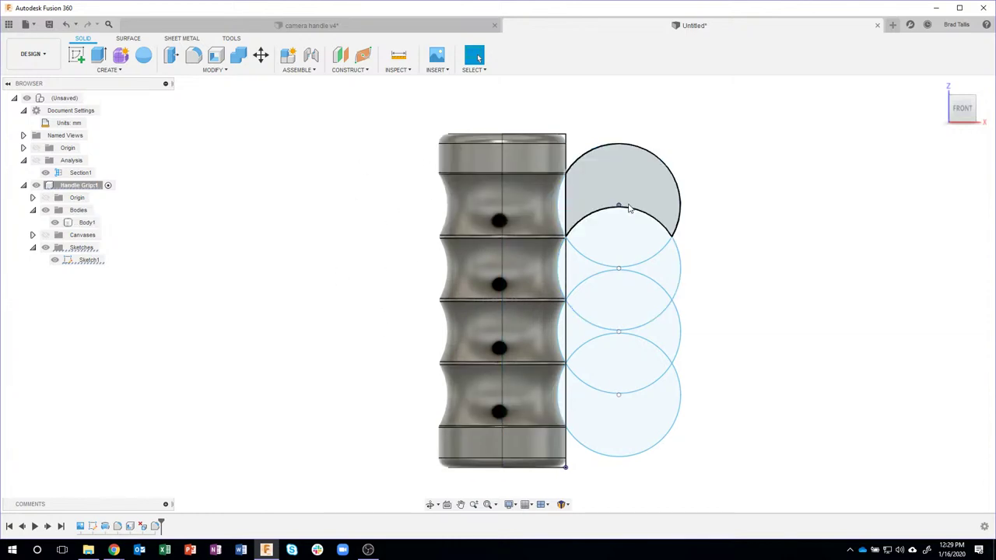
pyautogui.moveTo(619, 208)
pyautogui.mouseDown()
pyautogui.moveTo(592, 202)
pyautogui.moveTo(615, 211)
pyautogui.mouseUp()
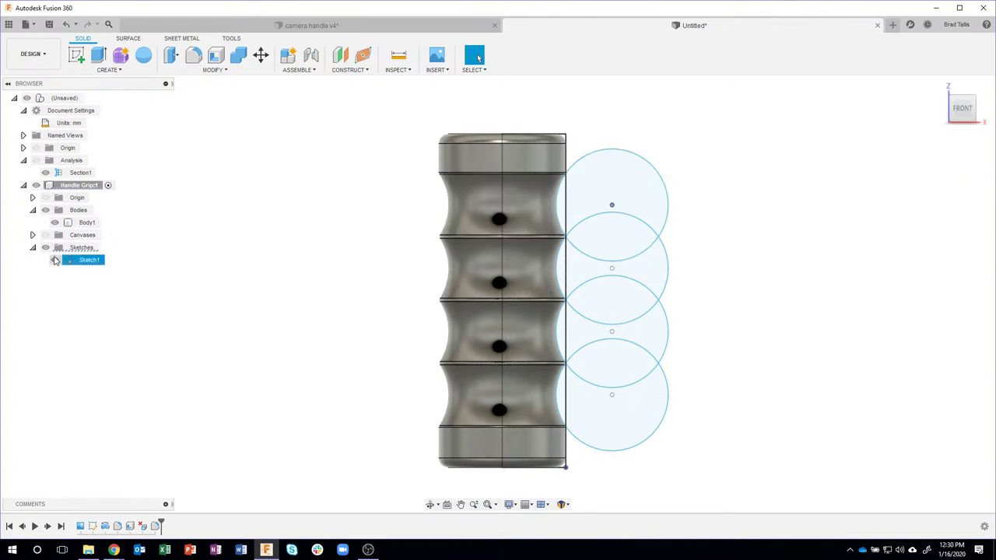
pyautogui.click(55, 260)
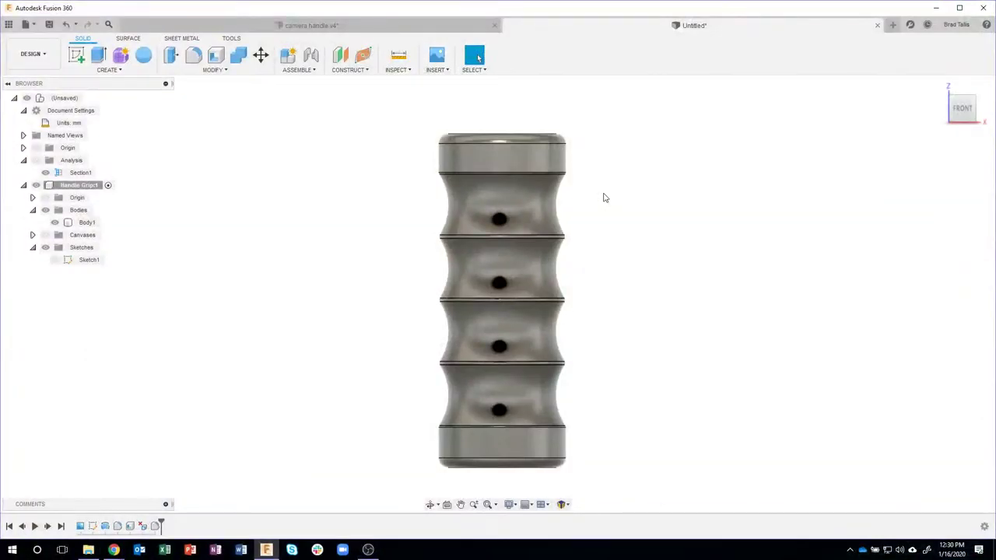
# Step: Show the Data Panel with the Tech Thursdays project files, then open and dismiss the camera case file's menu
pyautogui.click(9, 24)
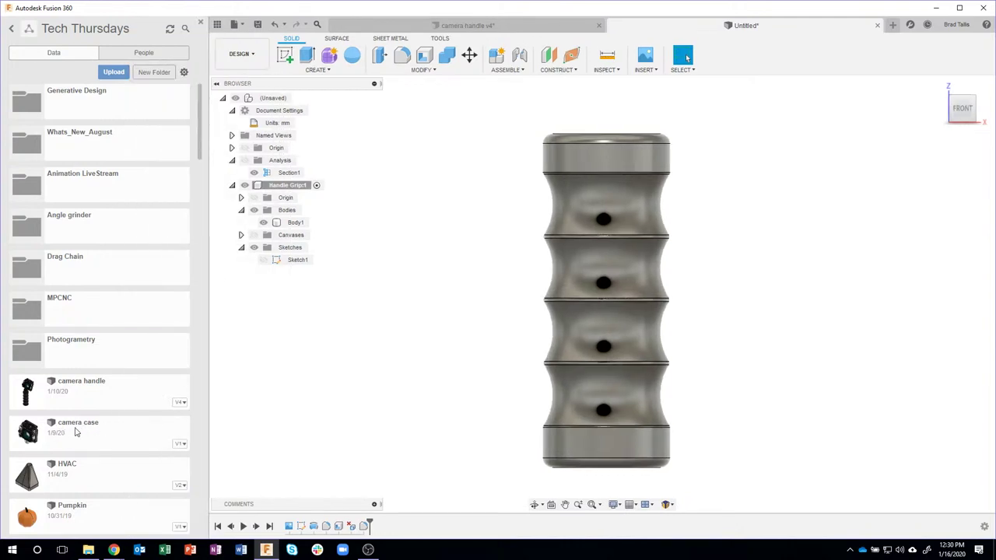
pyautogui.rightClick(80, 429)
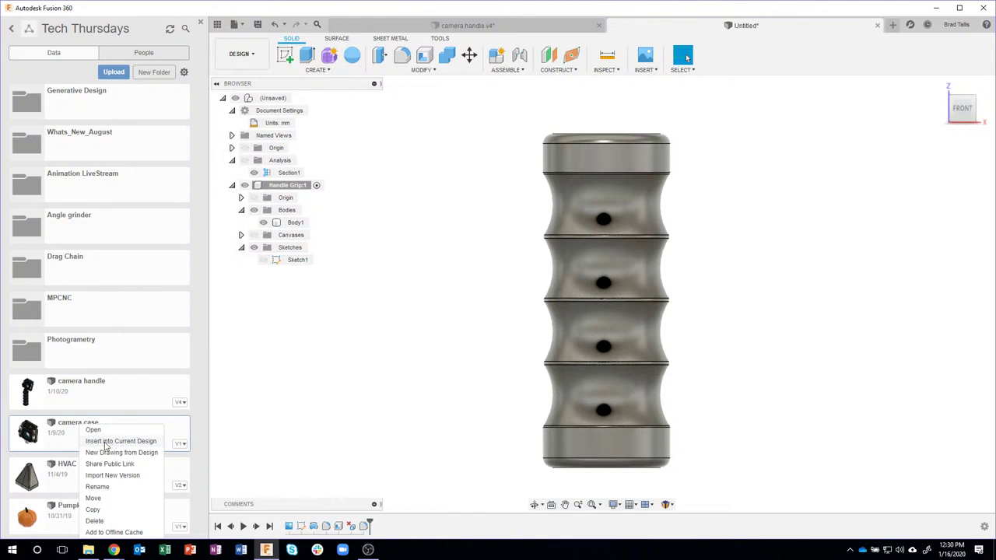
pyautogui.click(107, 443)
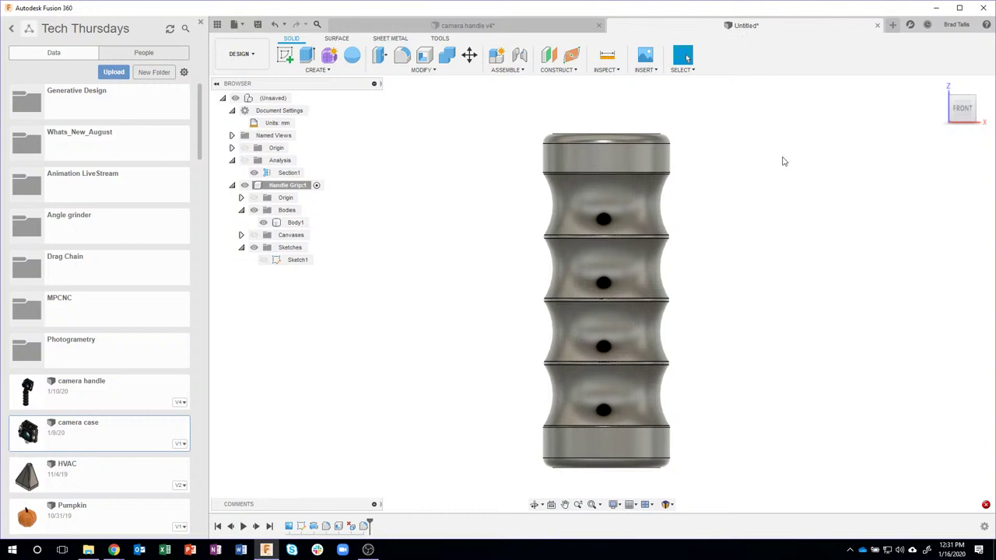
# Step: Save the design as 'Handle Grip' (v1) into the Tech Thursdays project
pyautogui.click(258, 24)
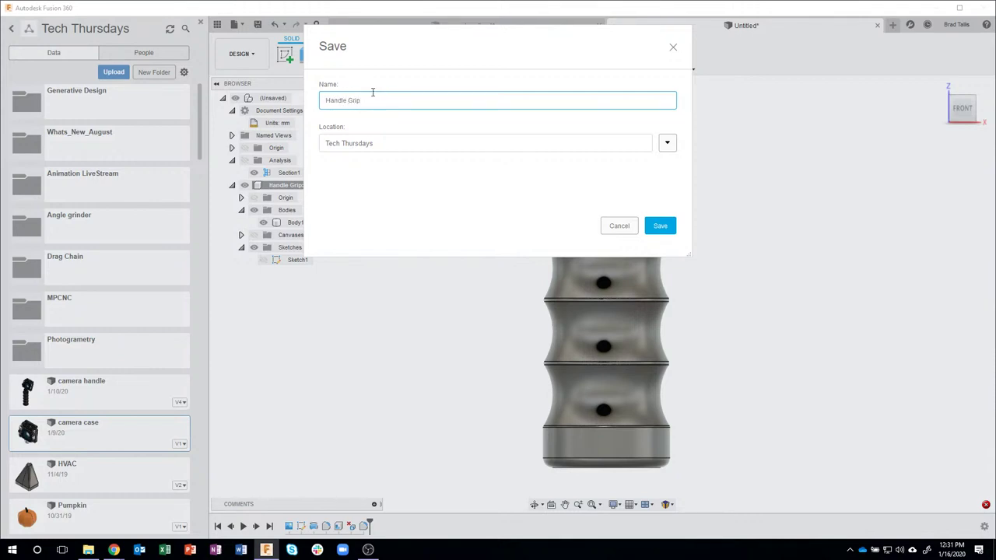
pyautogui.click(661, 227)
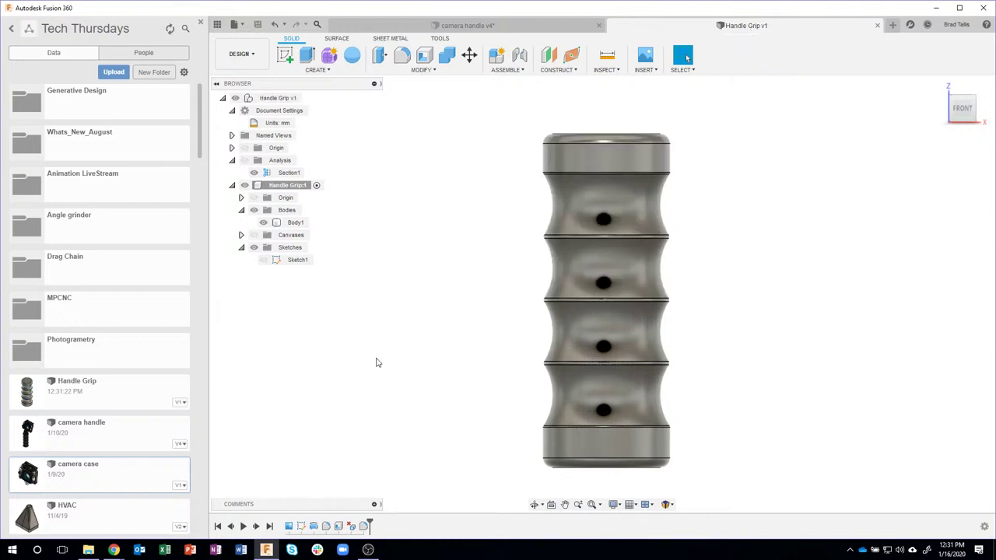
# Step: Insert the camera case into the current design and drag it up above the grip
pyautogui.rightClick(85, 473)
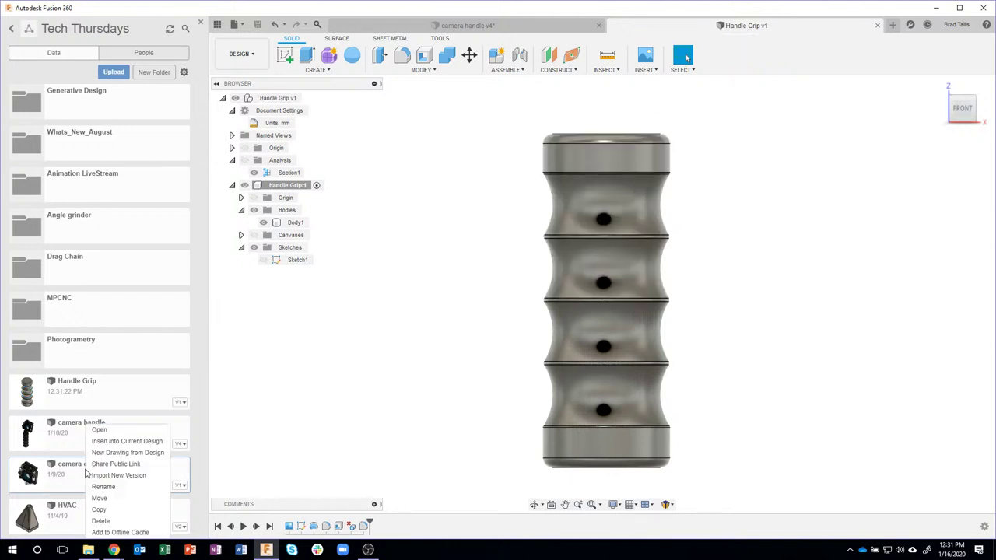
pyautogui.click(117, 441)
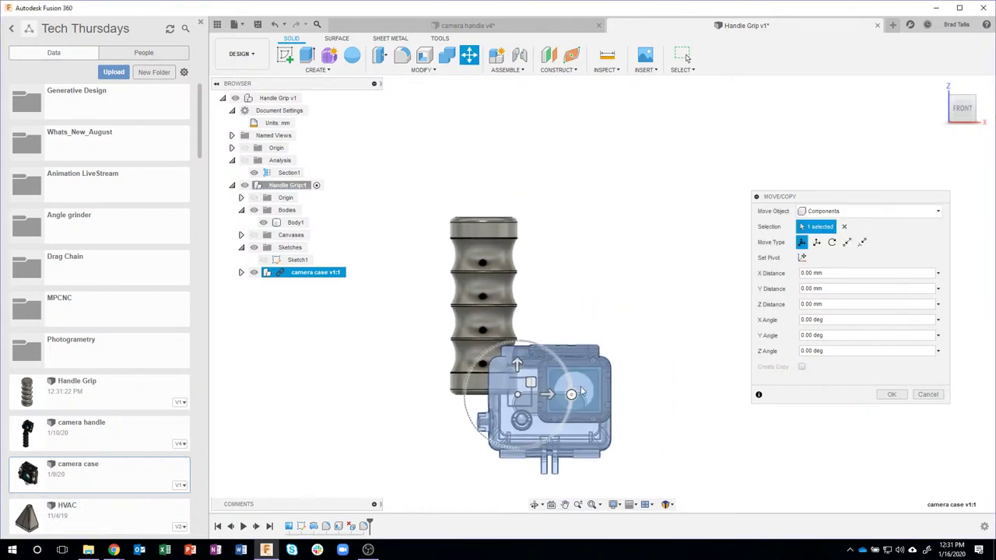
pyautogui.moveTo(530, 382); pyautogui.dragTo(463, 116)
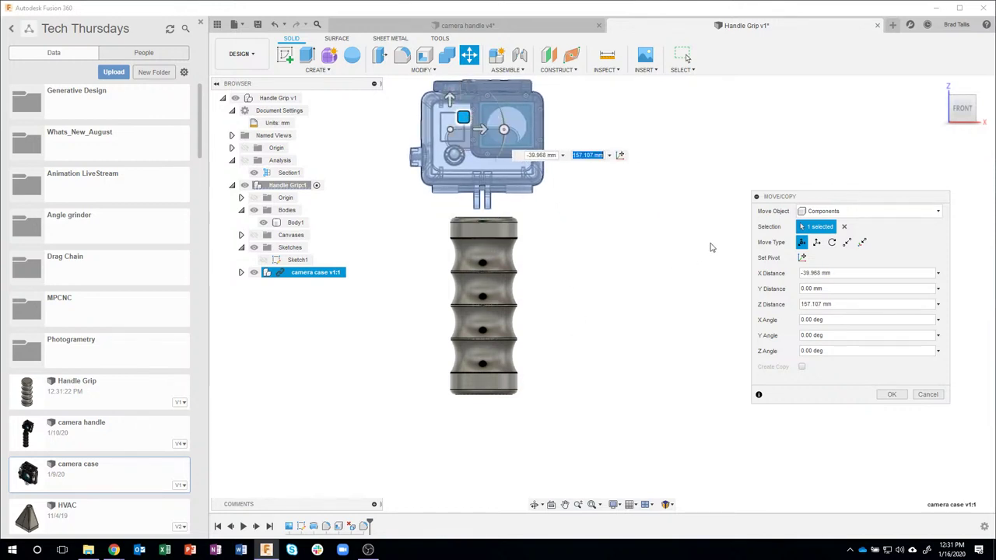
# Step: In the RIGHT view, shift the camera case sideways along Y by about -1.736 mm
pyautogui.keyDown('shift'); pyautogui.moveTo(630, 276); pyautogui.dragTo(969, 117, button='middle'); pyautogui.keyUp('shift')
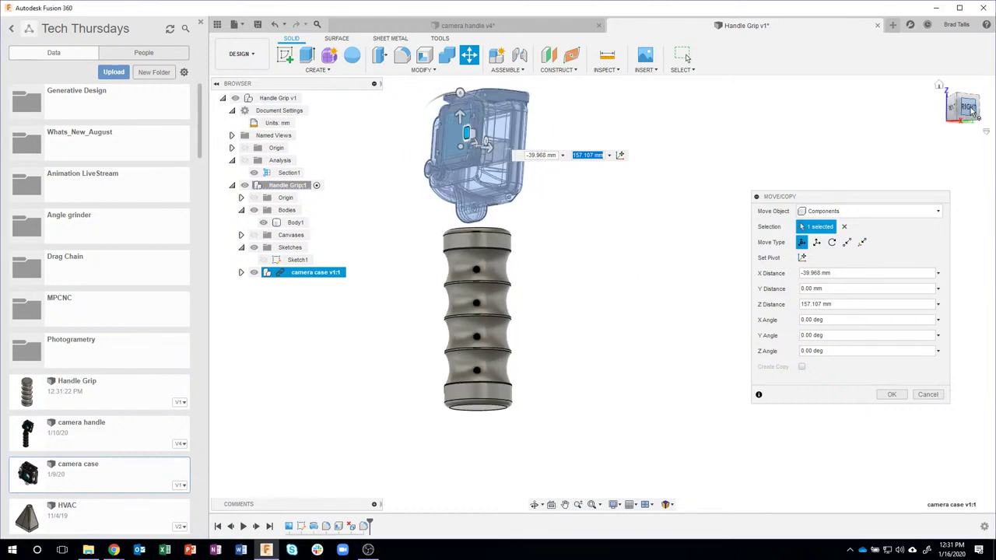
pyautogui.click(969, 110)
pyautogui.scroll(5, 529, 241)
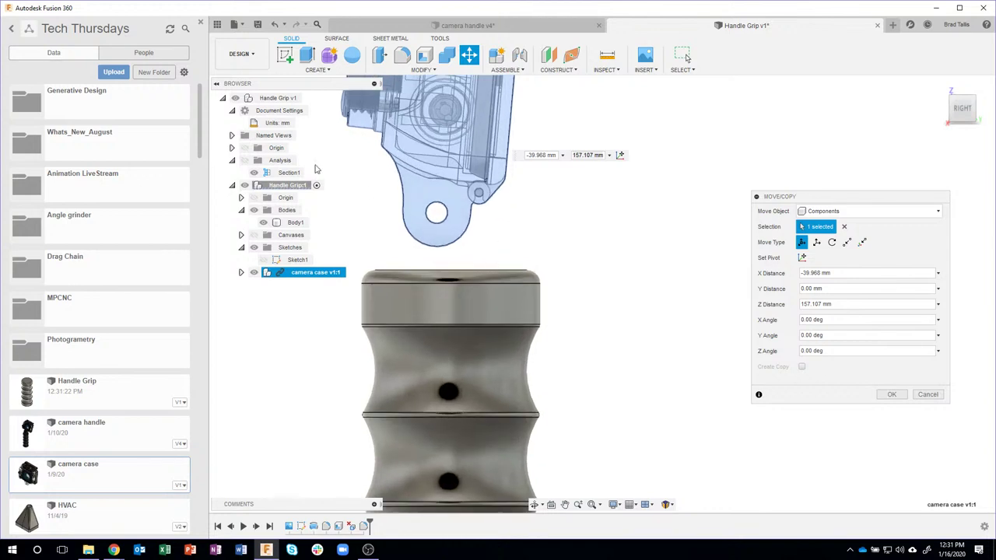
pyautogui.moveTo(604, 238); pyautogui.dragTo(638, 315, button='middle')
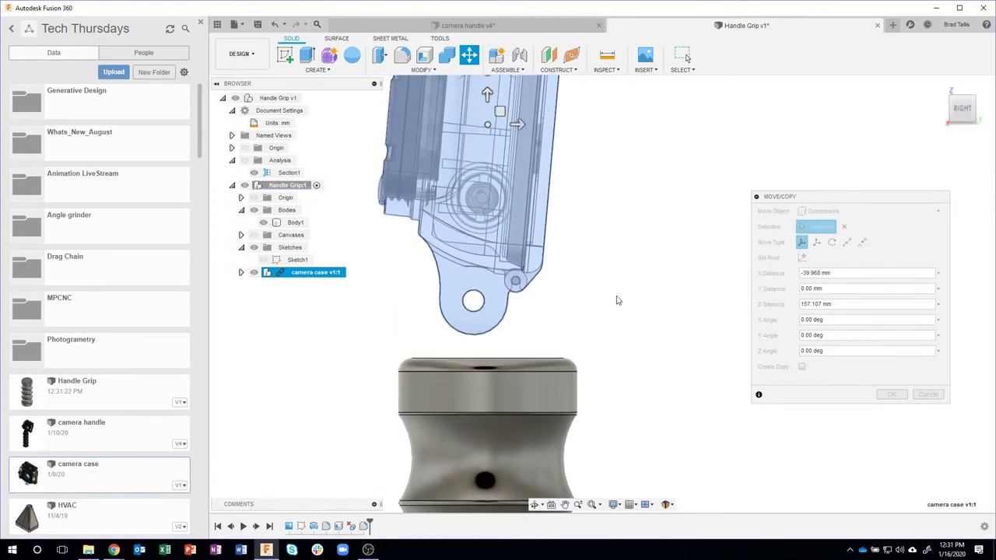
pyautogui.moveTo(517, 124)
pyautogui.mouseDown()
pyautogui.moveTo(543, 125)
pyautogui.moveTo(510, 125)
pyautogui.mouseUp()
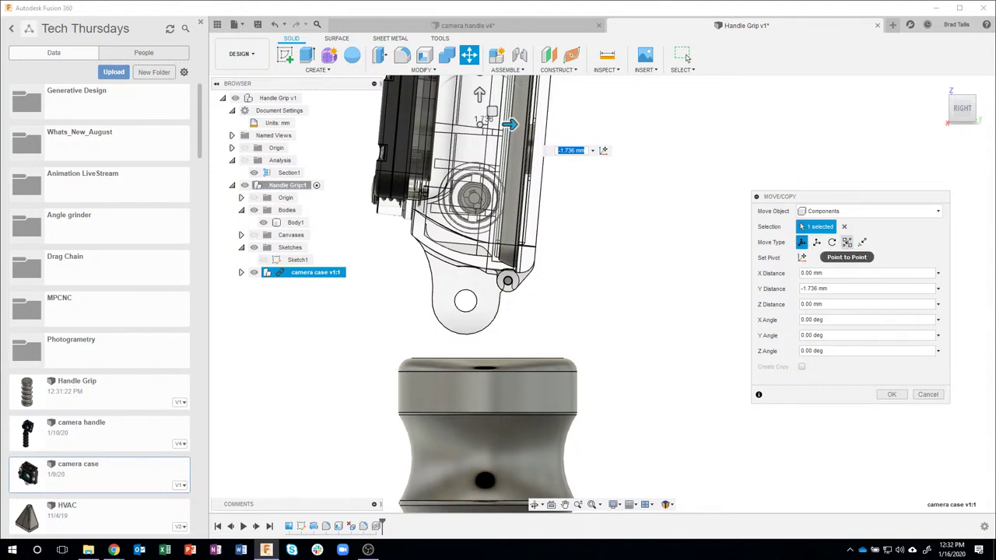
# Step: Move the camera case point to point from its mount hole centre to the grip's top centre
pyautogui.click(847, 242)
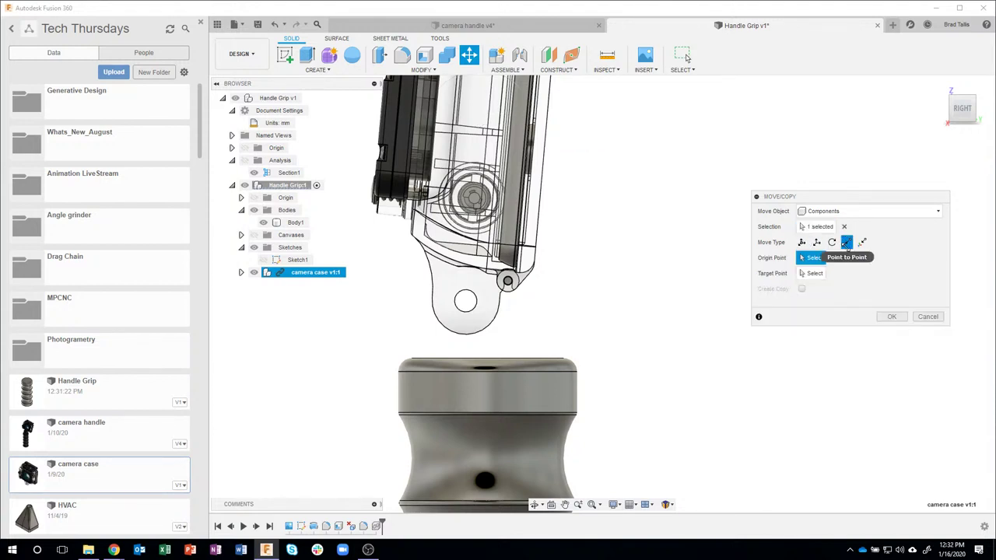
pyautogui.click(475, 308)
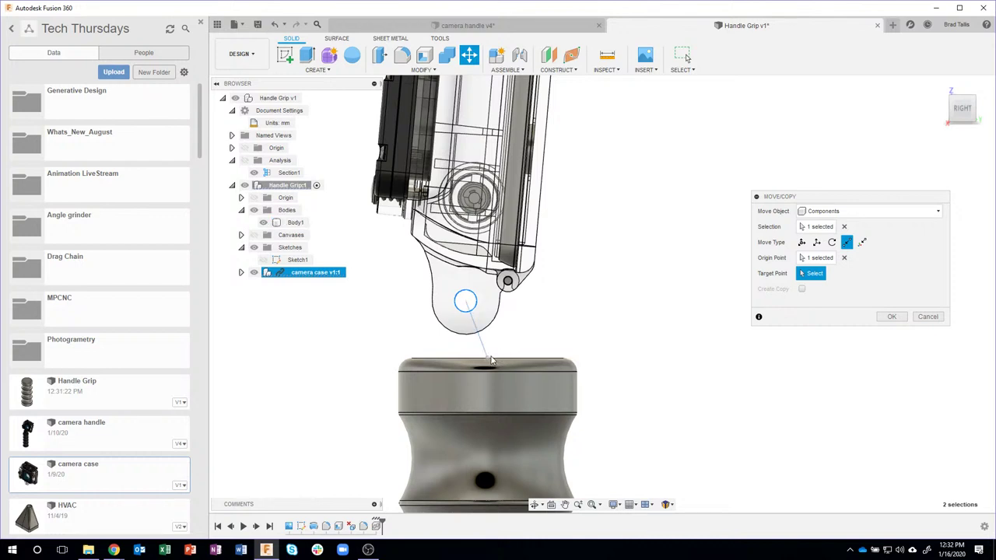
pyautogui.click(490, 360)
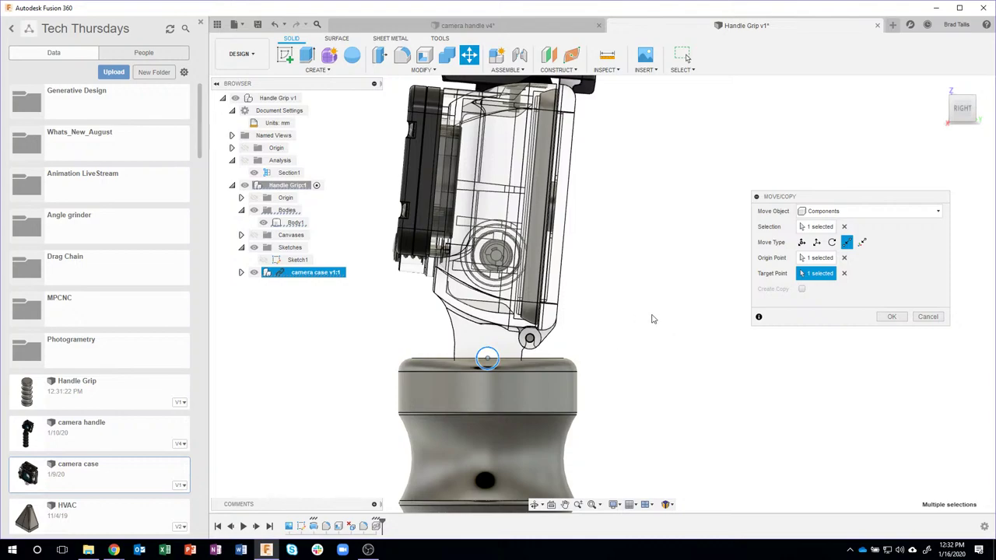
pyautogui.press('F6')
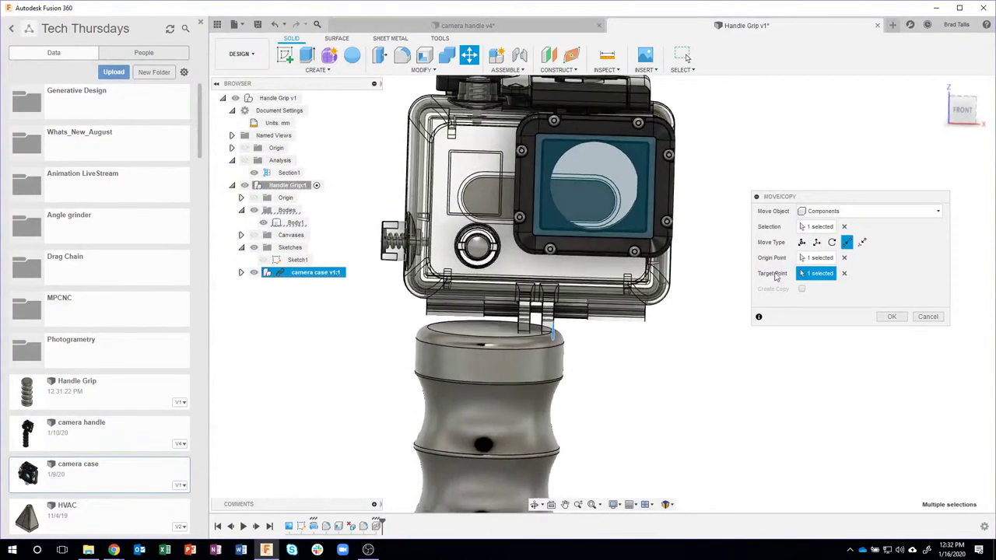
pyautogui.click(963, 109)
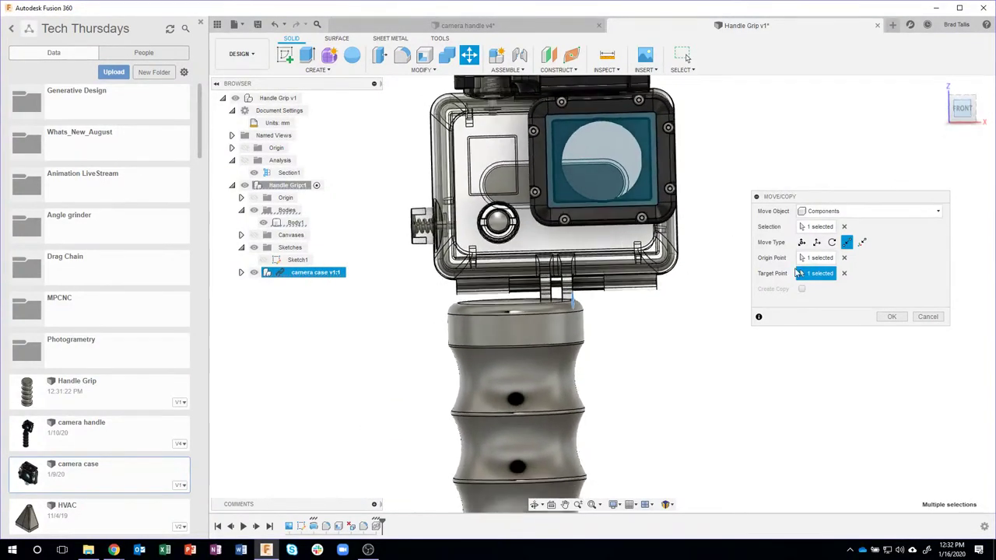
# Step: Free-move the camera case to -1.683 mm X and 1.224 mm Z offsets and apply it
pyautogui.click(803, 243)
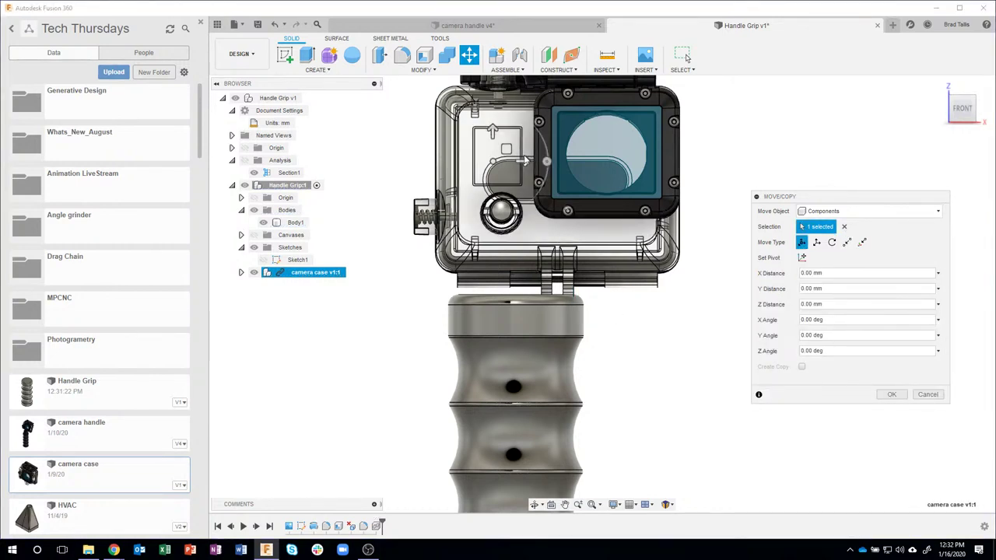
pyautogui.moveTo(492, 134); pyautogui.dragTo(491, 91)
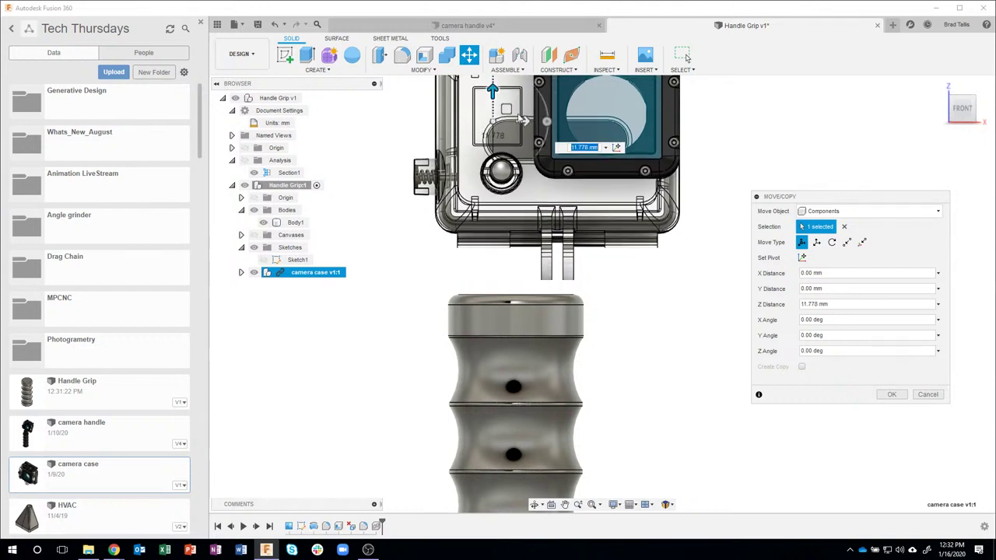
pyautogui.moveTo(524, 121); pyautogui.dragTo(498, 121)
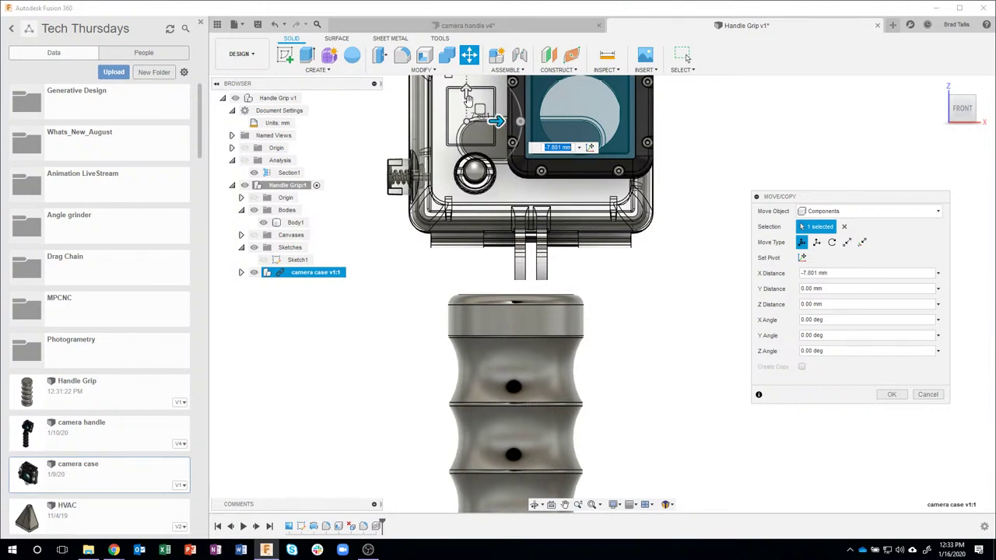
pyautogui.moveTo(480, 110); pyautogui.dragTo(474, 104)
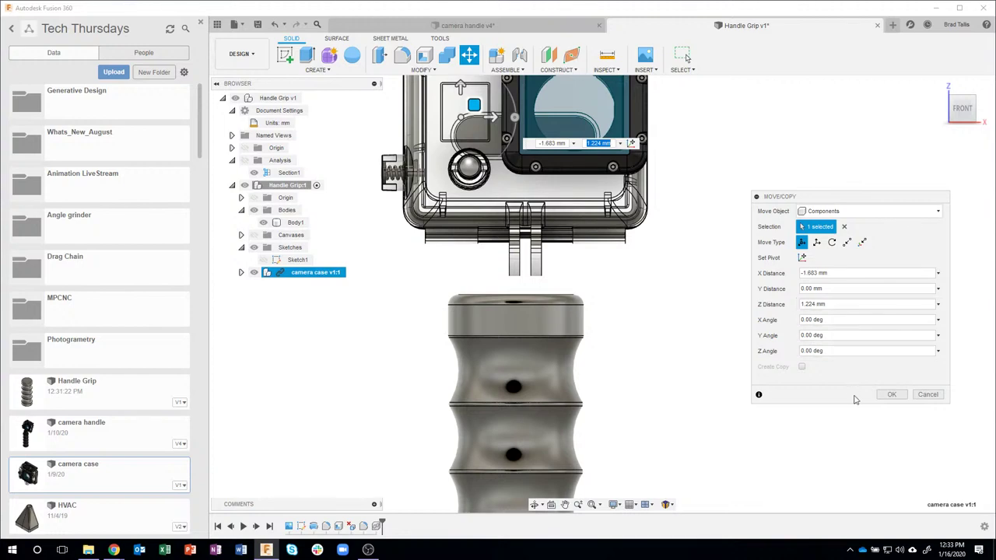
pyautogui.click(893, 397)
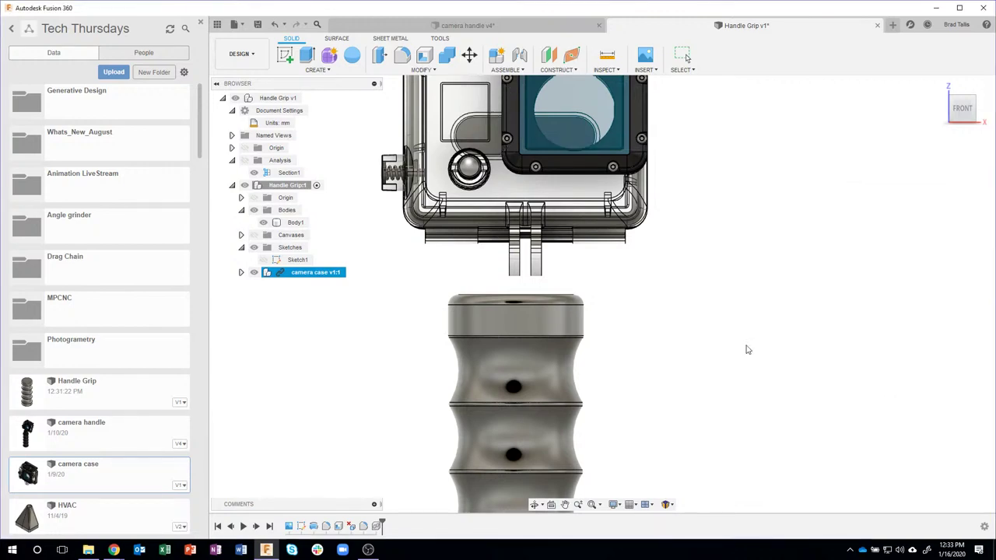
pyautogui.click(735, 345)
# Step: Inspect the mount from the front and right sides, then begin a new sketch
pyautogui.press('F6')
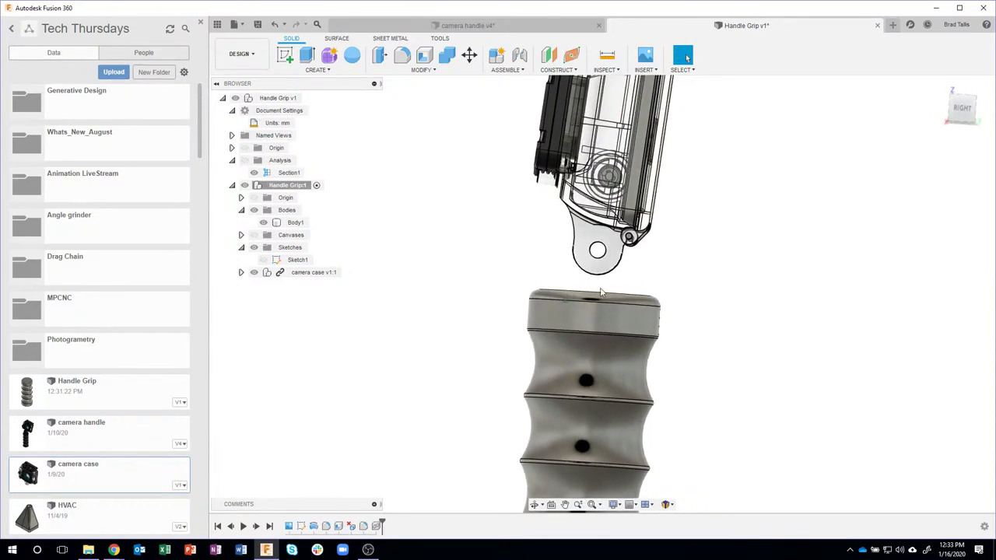
pyautogui.keyDown('shift'); pyautogui.moveTo(595, 293); pyautogui.dragTo(963, 111, button='middle'); pyautogui.keyUp('shift')
pyautogui.click(963, 110)
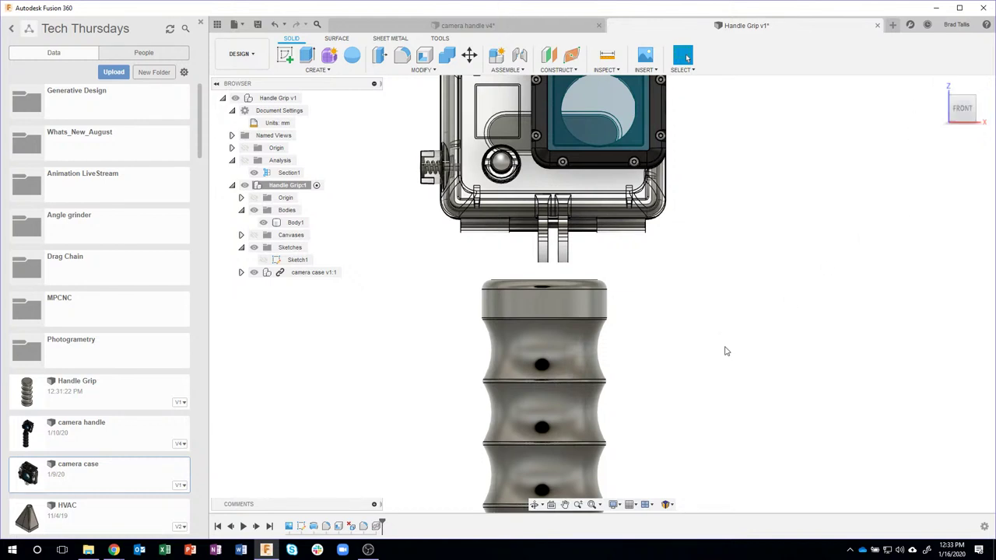
pyautogui.scroll(-2, 754, 364)
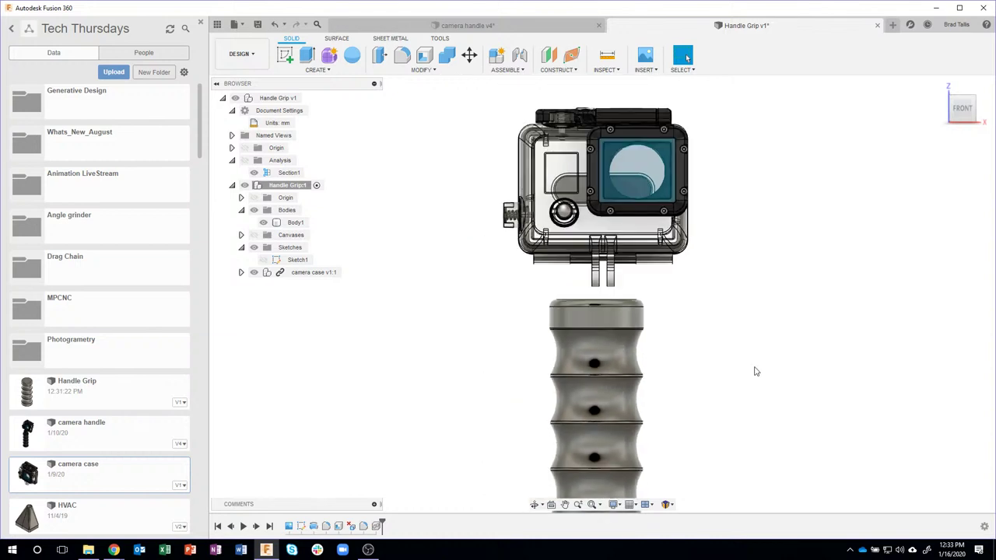
pyautogui.scroll(-3, 743, 342)
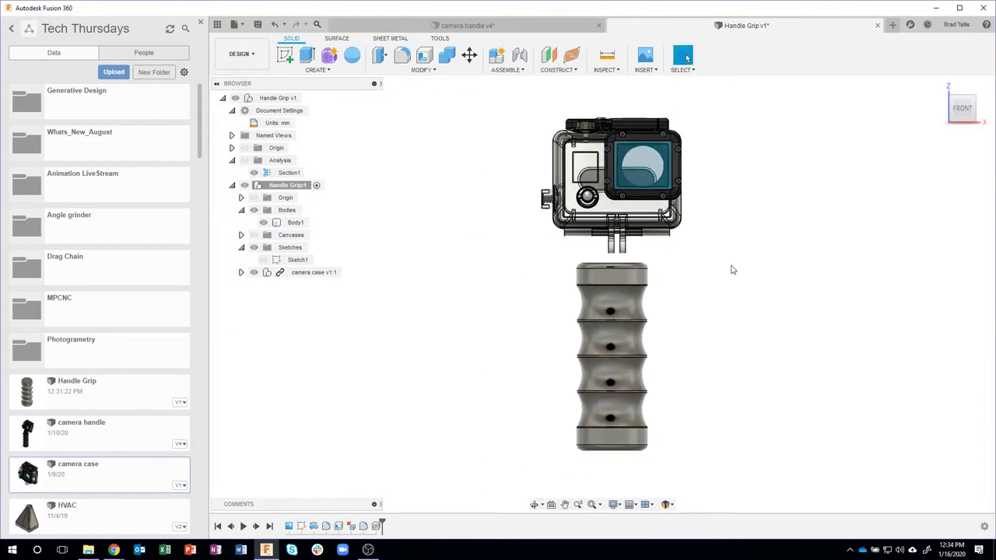
pyautogui.keyDown('shift'); pyautogui.moveTo(744, 272); pyautogui.dragTo(630, 228, button='middle'); pyautogui.keyUp('shift')
pyautogui.scroll(5, 630, 228)
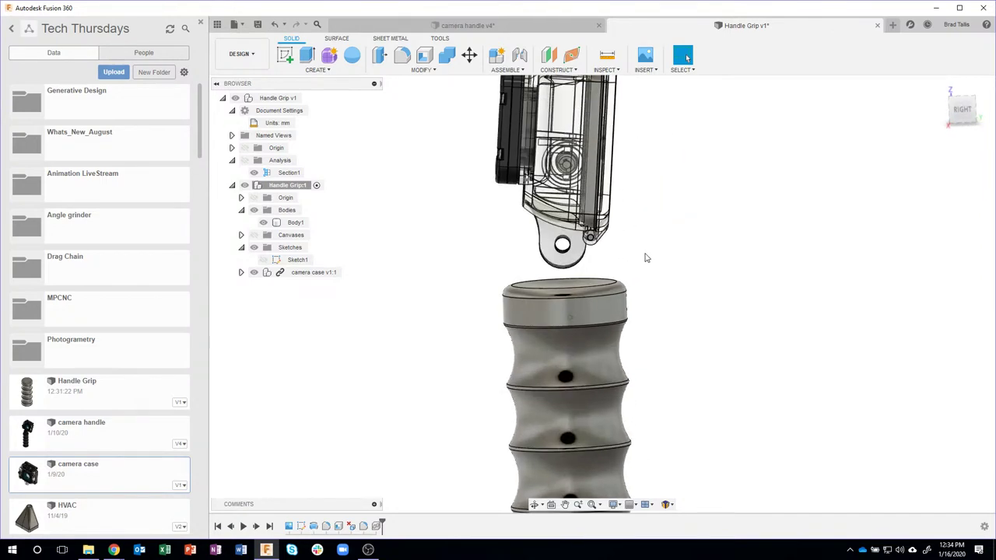
pyautogui.scroll(3, 534, 247)
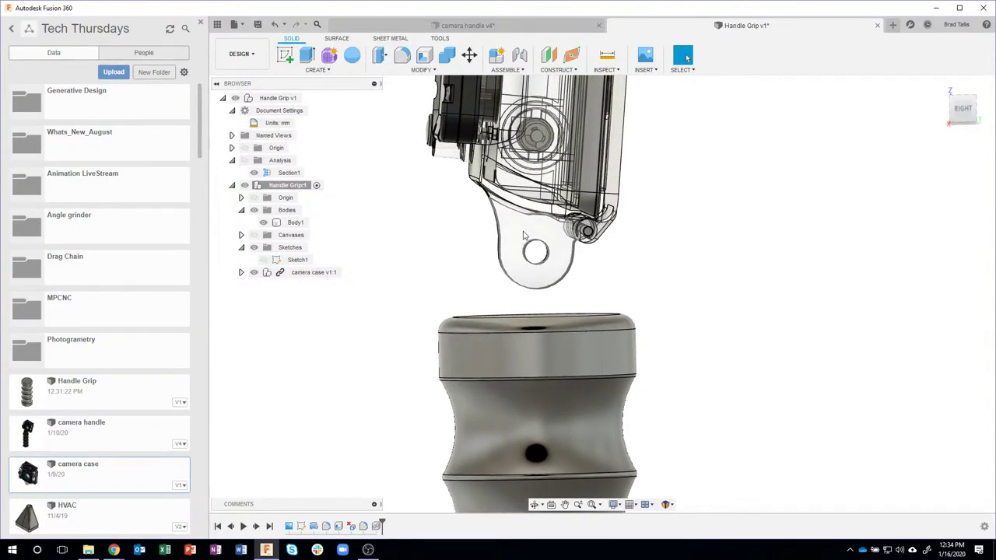
pyautogui.keyDown('shift'); pyautogui.moveTo(684, 250); pyautogui.dragTo(646, 292, button='middle'); pyautogui.keyUp('shift')
pyautogui.scroll(-3, 689, 304)
pyautogui.scroll(-3, 689, 303)
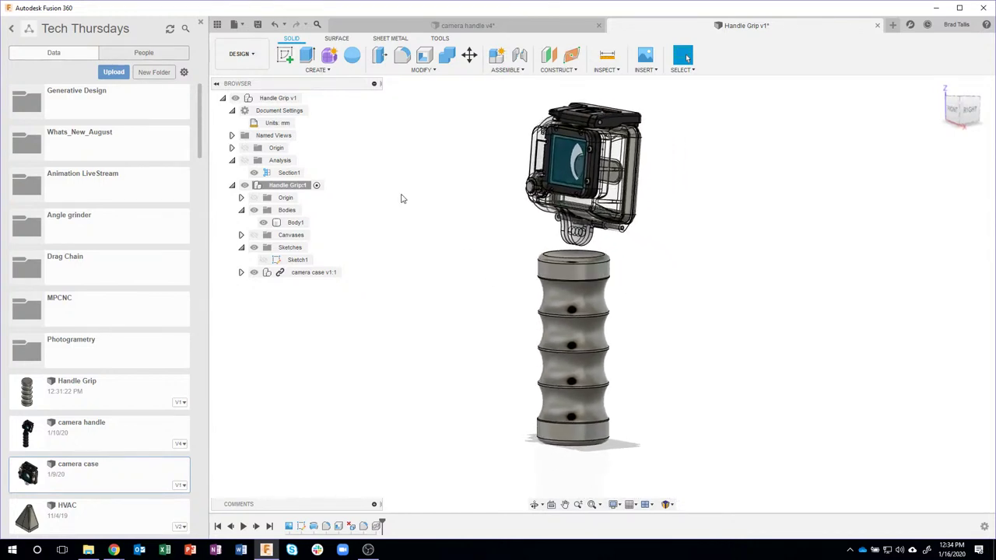
pyautogui.click(285, 55)
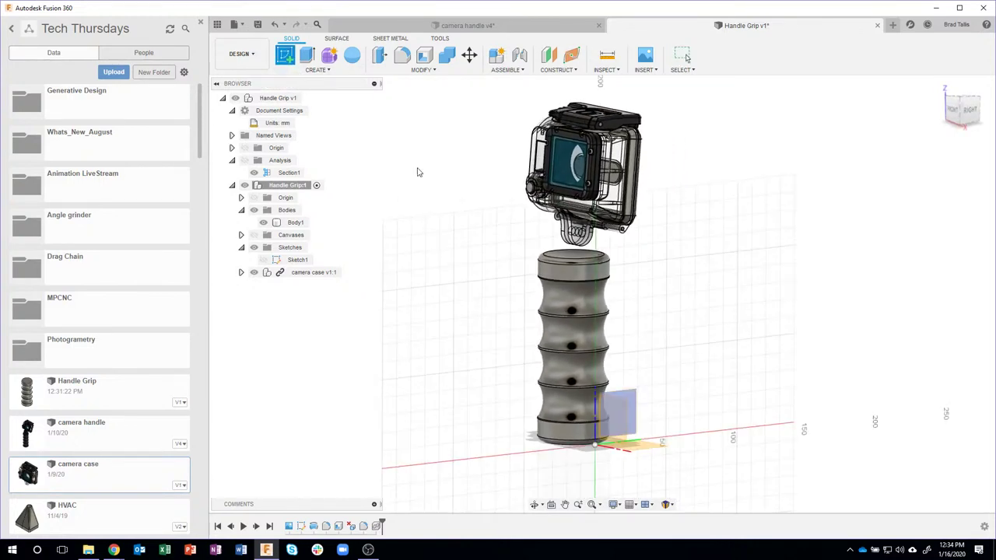
# Step: Return to the FRONT view and cancel the pending sketch without choosing a plane
pyautogui.moveTo(417, 172)
pyautogui.keyDown('shift'); pyautogui.mouseDown(button='middle')
pyautogui.moveTo(711, 405)
pyautogui.moveTo(615, 403)
pyautogui.mouseUp(button='middle'); pyautogui.keyUp('shift')
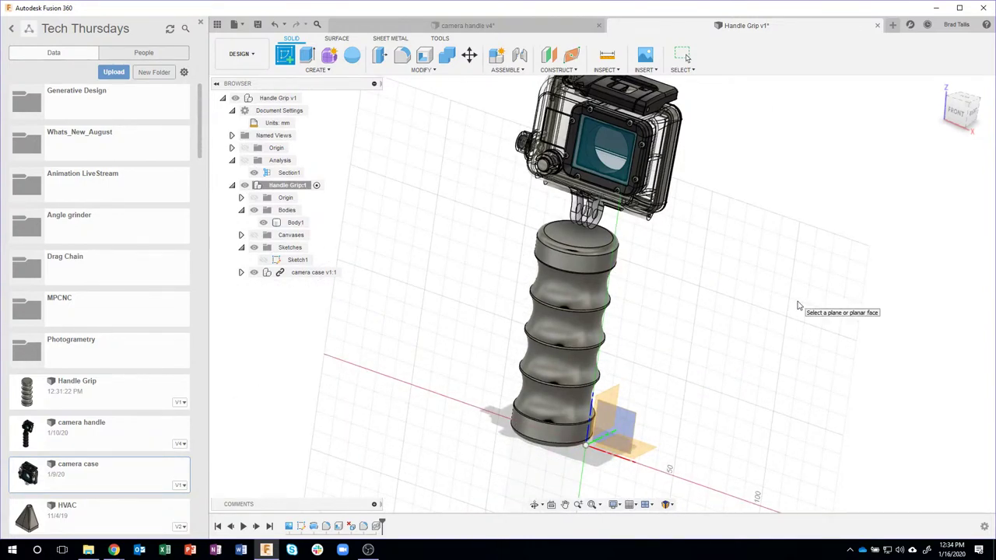
pyautogui.click(797, 306)
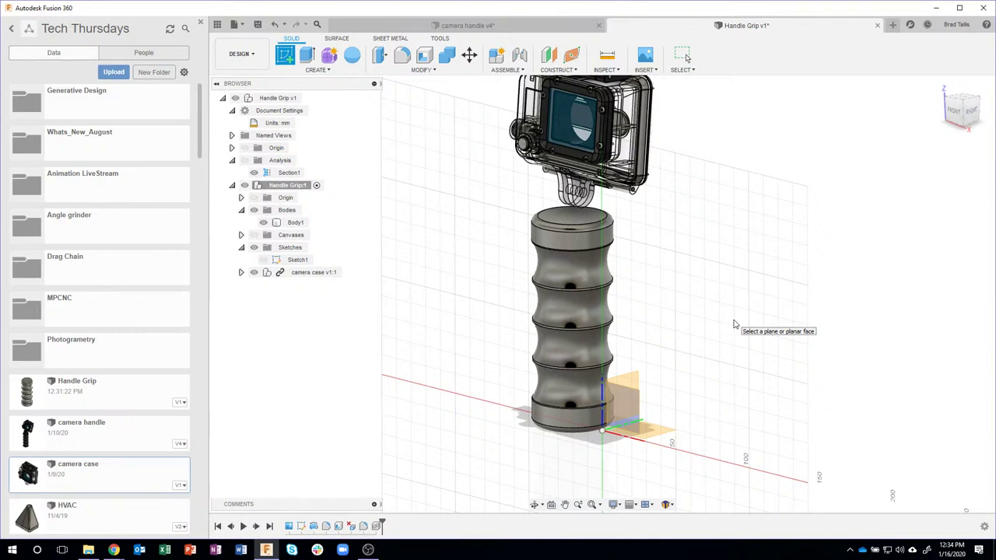
pyautogui.press('Escape')
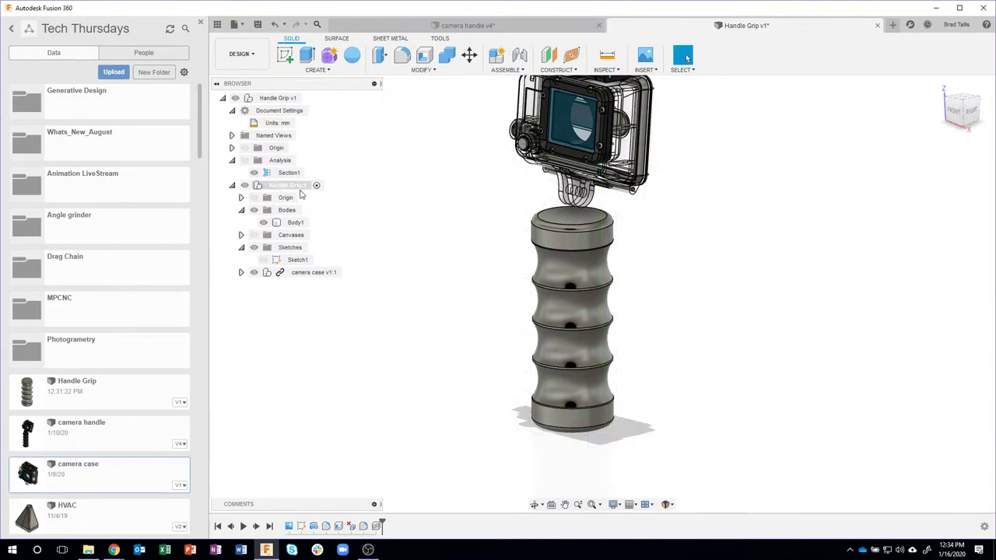
# Step: Select Handle Grip:1 in the browser and start Move/Copy from its context menu
pyautogui.click(287, 187)
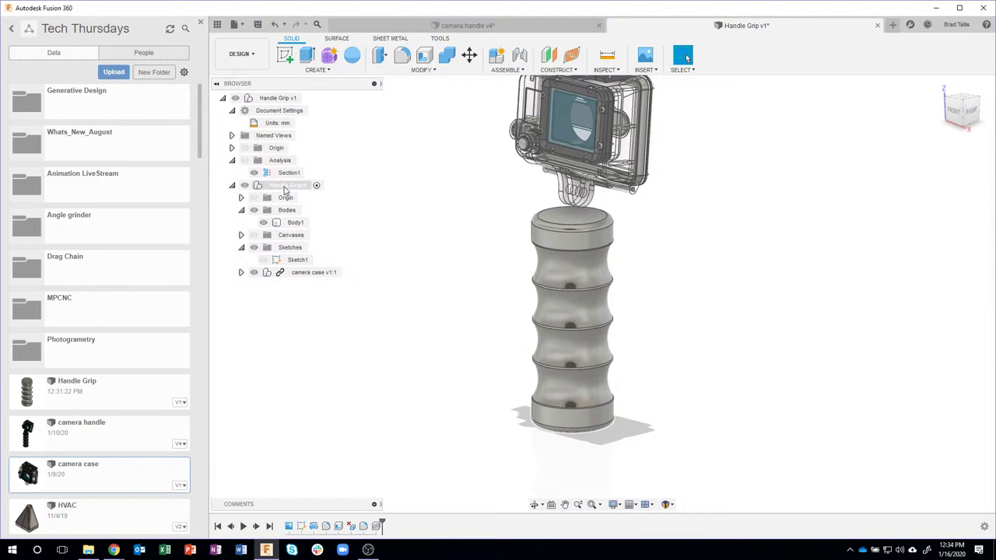
pyautogui.click(287, 187)
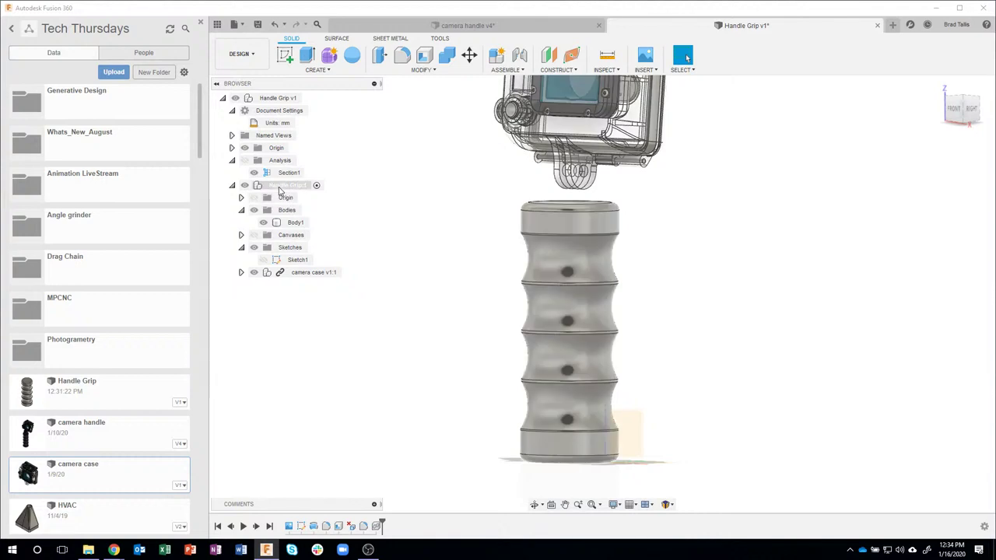
pyautogui.rightClick(278, 188)
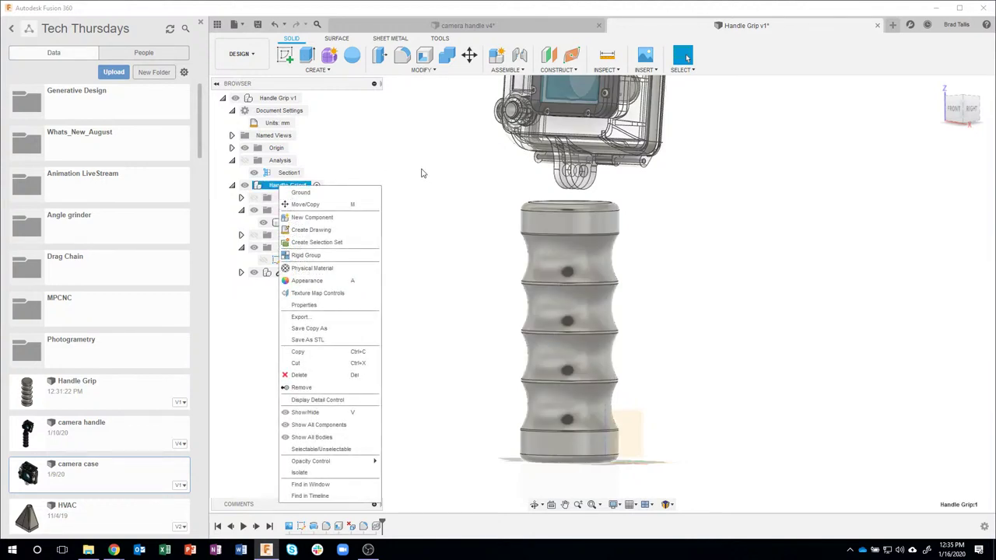
pyautogui.click(440, 204)
pyautogui.click(380, 340)
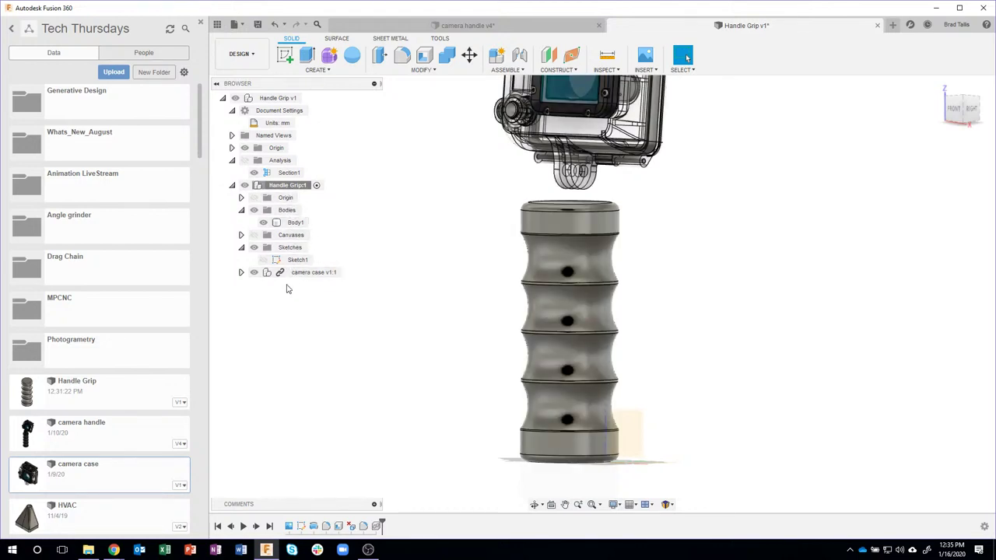
pyautogui.click(315, 186)
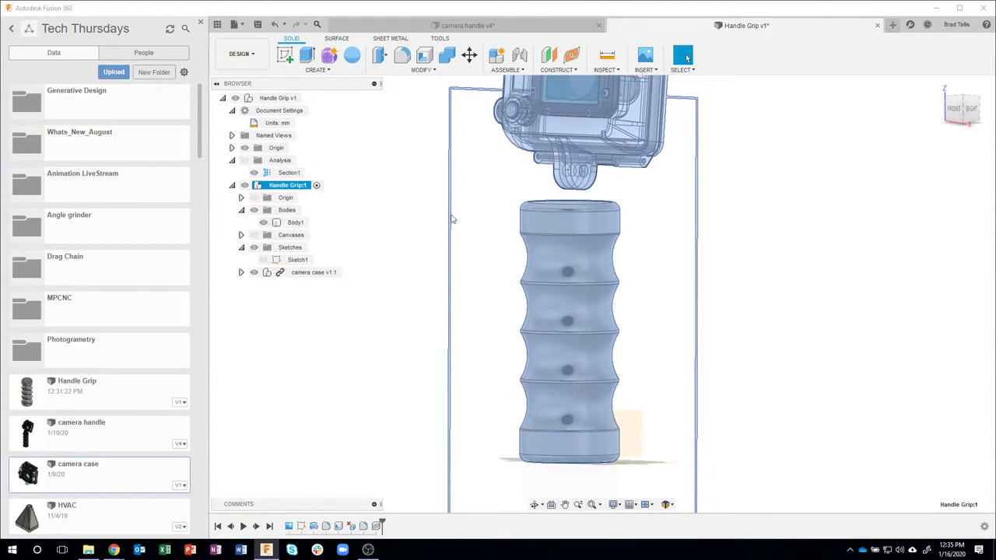
pyautogui.click(410, 342)
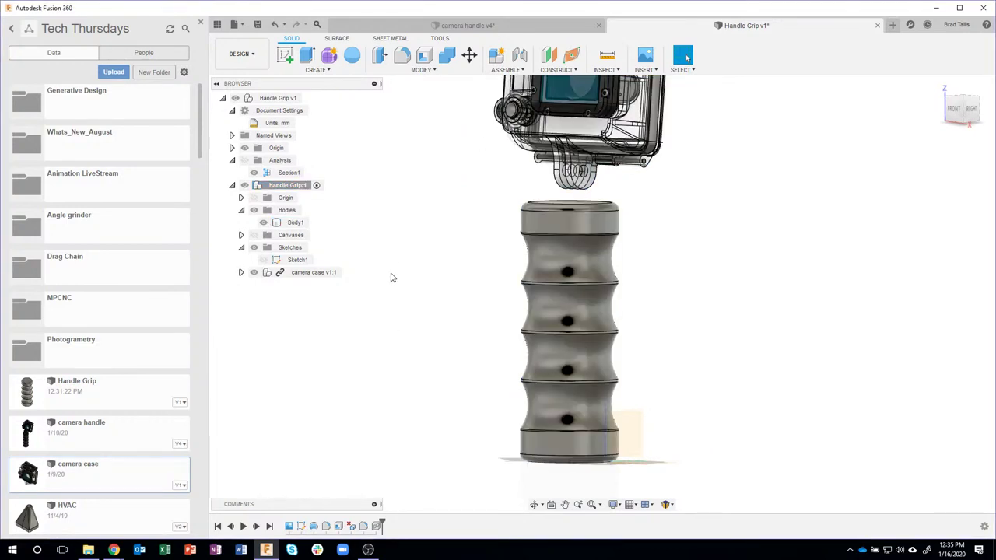
pyautogui.click(302, 186)
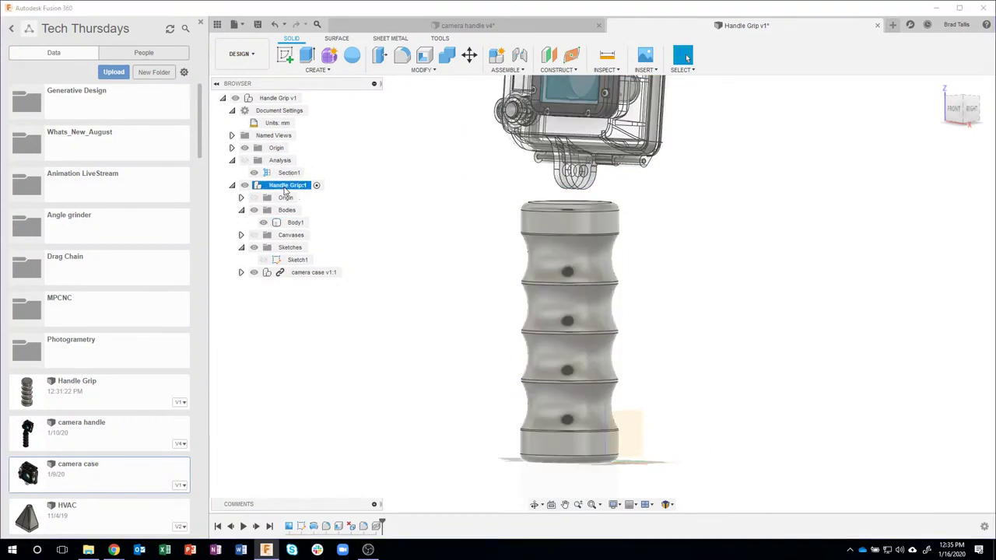
pyautogui.rightClick(302, 188)
pyautogui.click(306, 209)
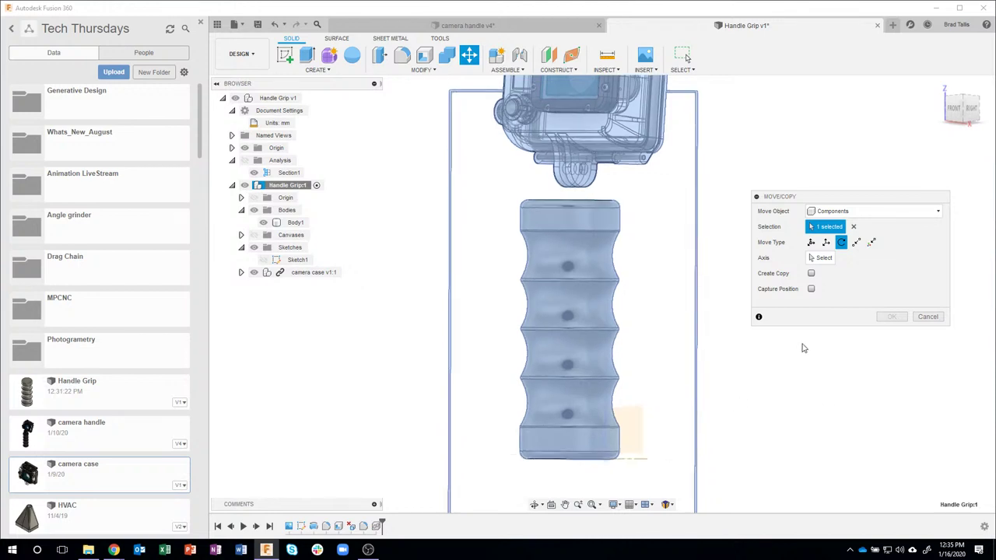
# Step: Move the grip point to point from its bottom face centre to the target, capturing position
pyautogui.click(856, 243)
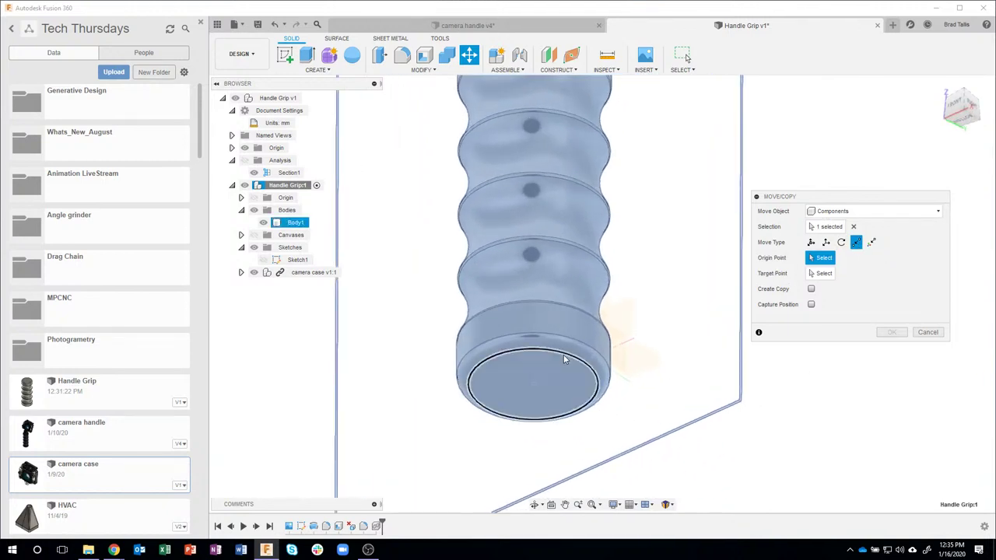
pyautogui.click(533, 385)
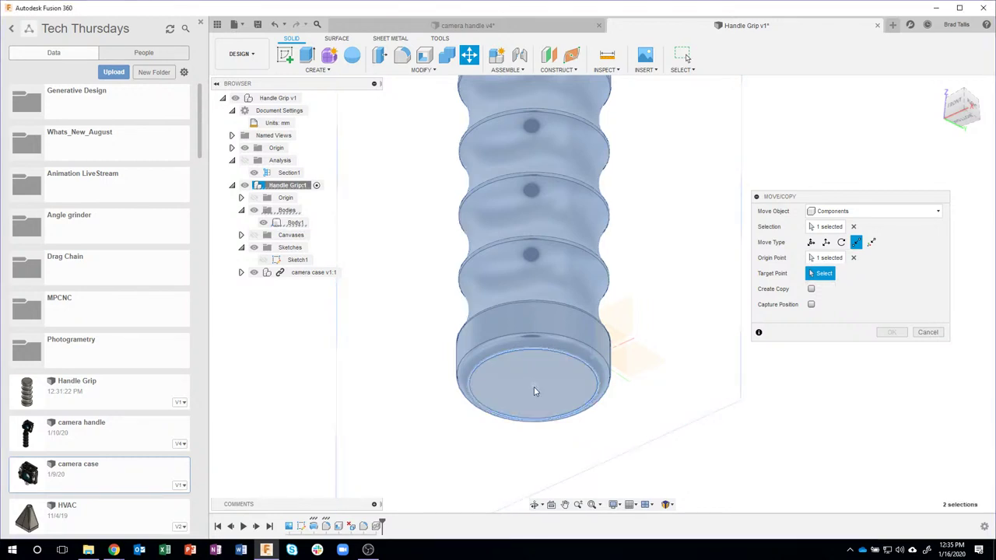
pyautogui.click(591, 362)
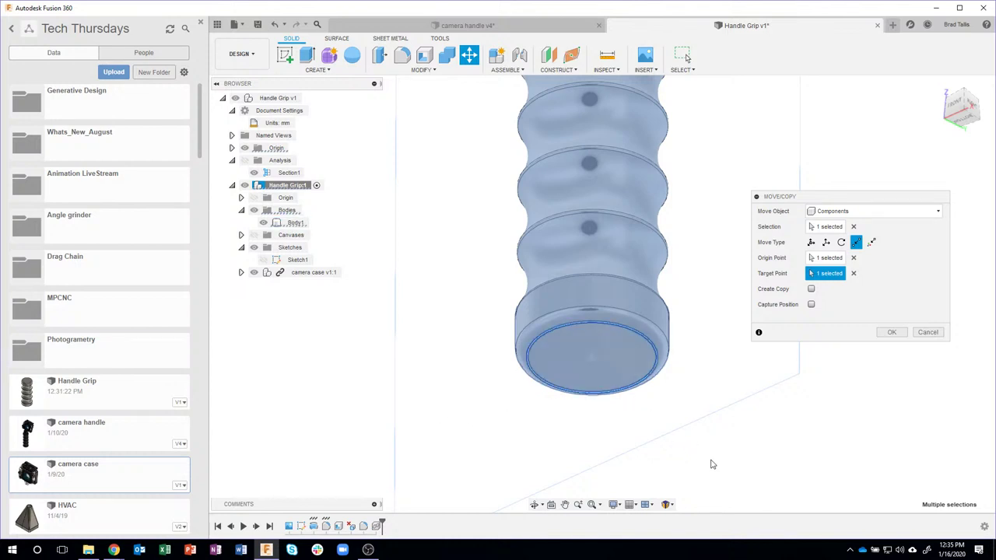
pyautogui.scroll(-3, 712, 465)
pyautogui.keyDown('shift'); pyautogui.moveTo(700, 169); pyautogui.dragTo(701, 366, button='middle'); pyautogui.keyUp('shift')
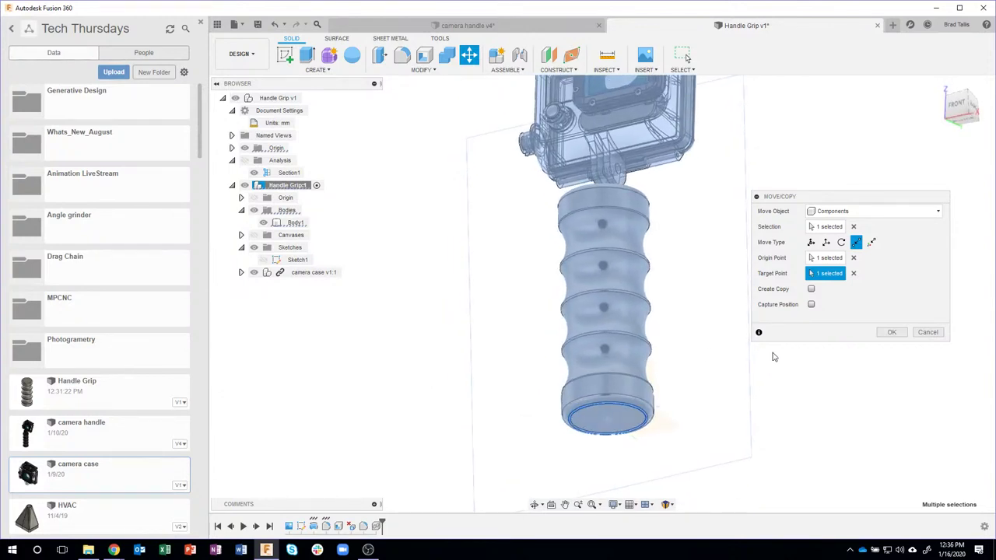
pyautogui.click(811, 304)
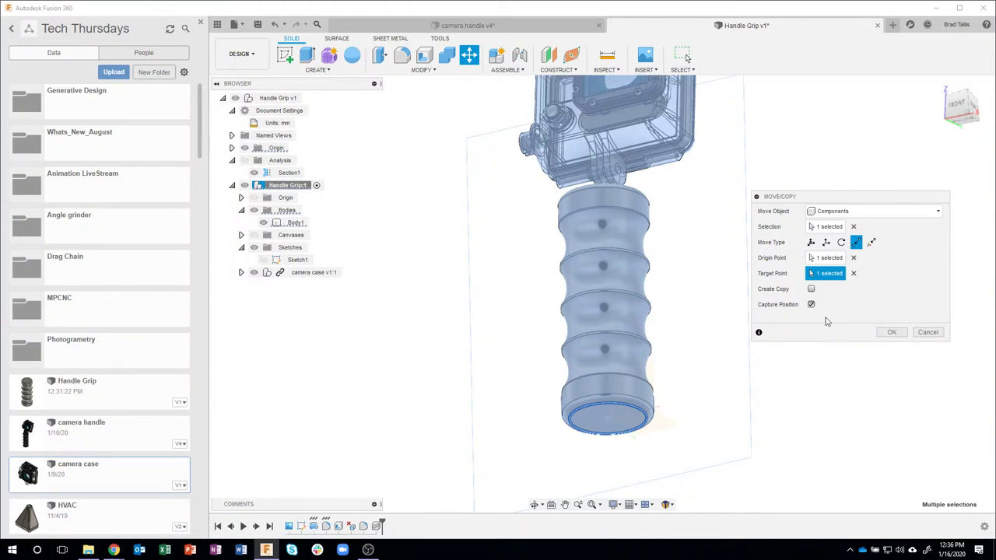
pyautogui.click(892, 333)
pyautogui.click(863, 348)
pyautogui.keyDown('shift'); pyautogui.moveTo(670, 404); pyautogui.dragTo(698, 346, button='middle'); pyautogui.keyUp('shift')
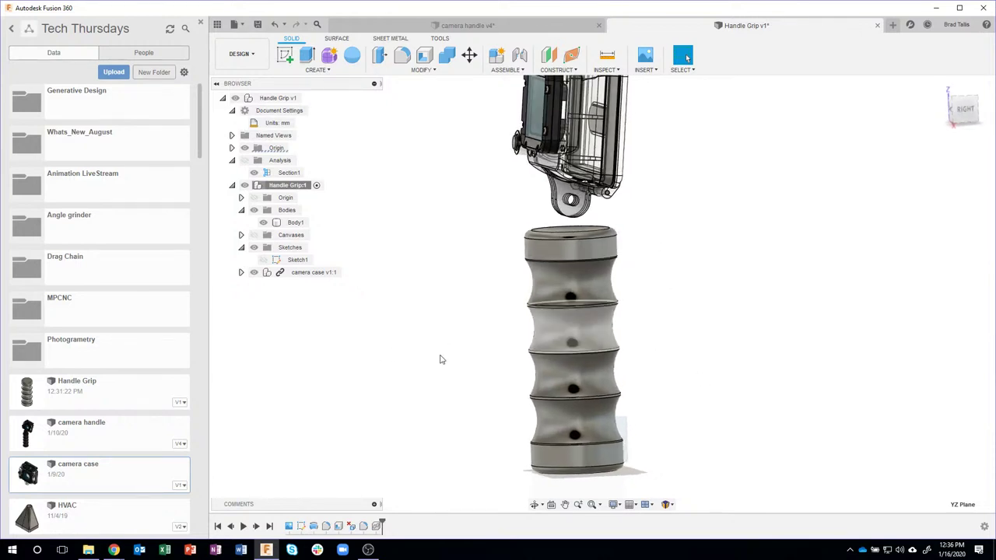
# Step: Create Sketch2 on the YZ Plane, zoom onto the mount, and close the Data Panel
pyautogui.rightClick(619, 430)
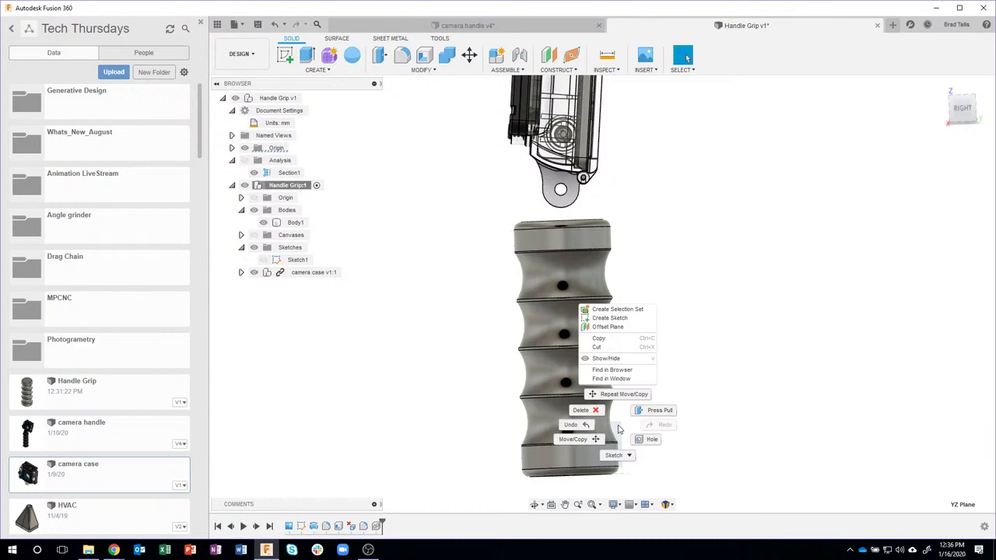
pyautogui.click(623, 318)
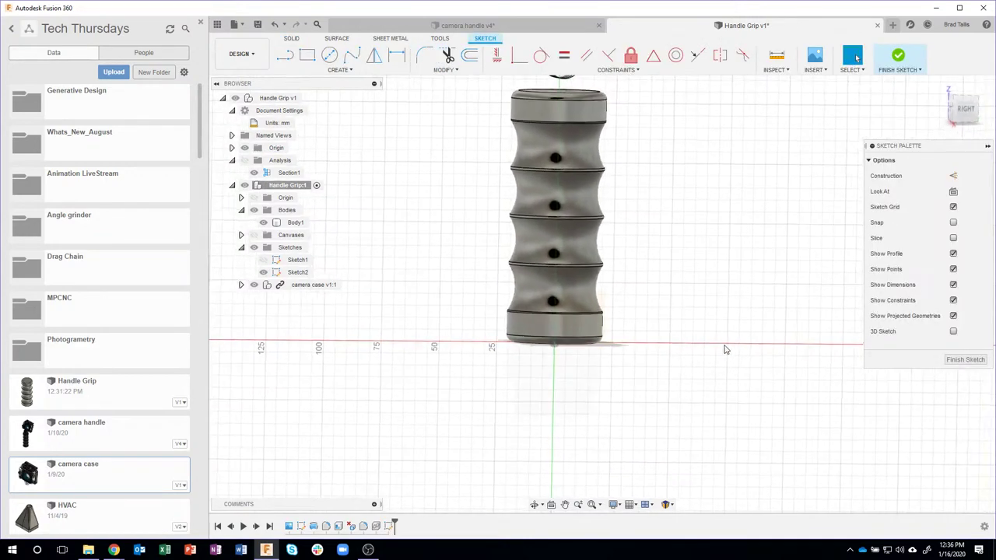
pyautogui.keyDown('shift'); pyautogui.moveTo(724, 349); pyautogui.dragTo(773, 341, button='middle'); pyautogui.keyUp('shift')
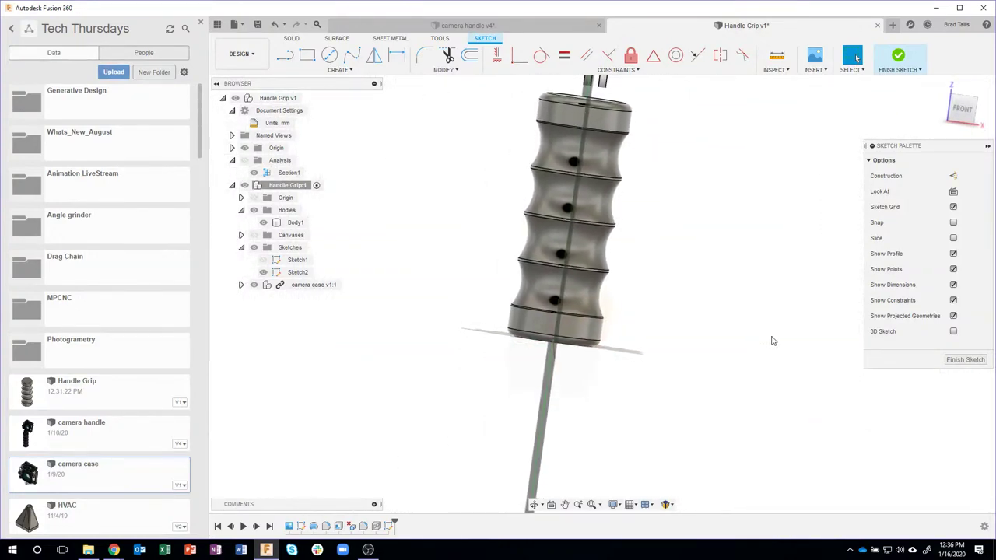
pyautogui.keyDown('shift'); pyautogui.moveTo(773, 340); pyautogui.dragTo(783, 227, button='middle'); pyautogui.keyUp('shift')
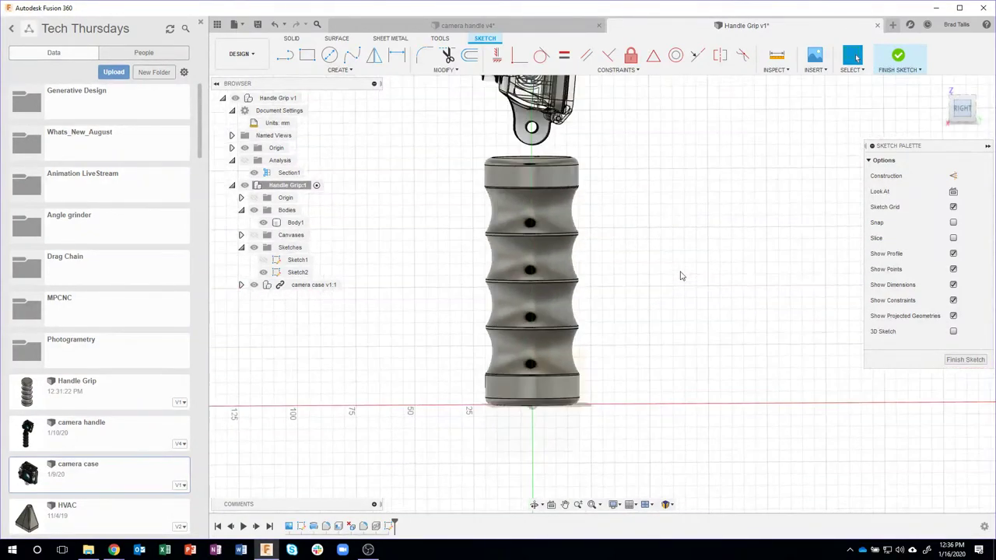
pyautogui.scroll(3, 625, 233)
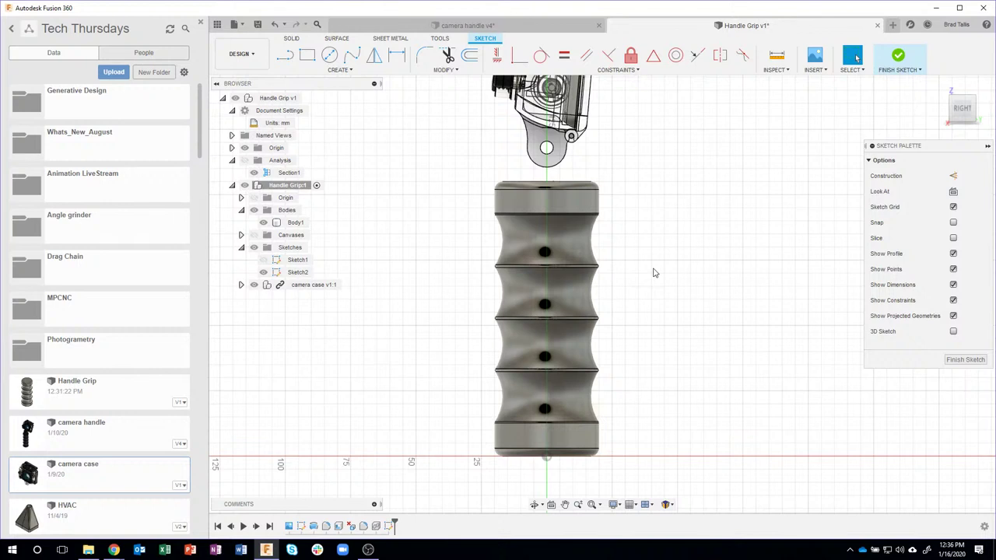
pyautogui.scroll(5, 652, 207)
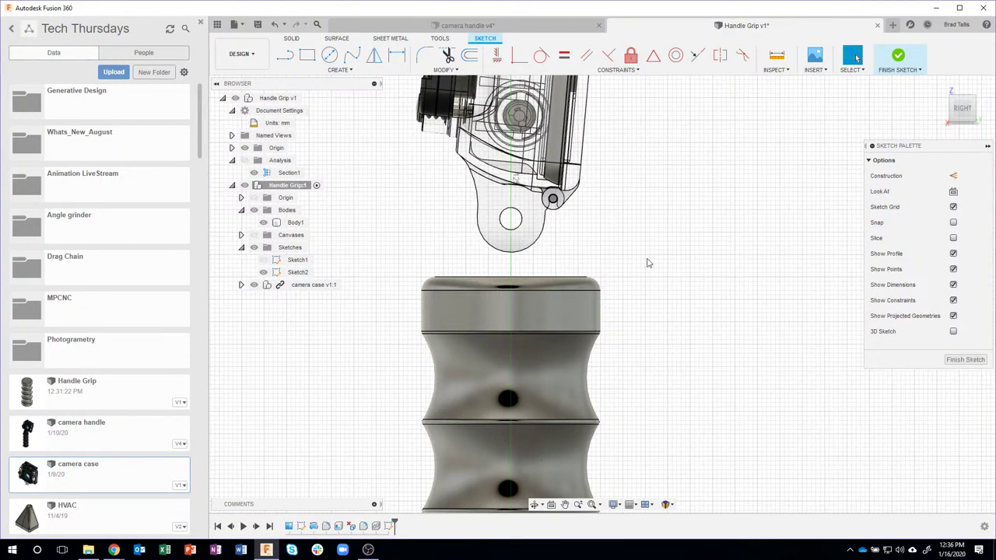
pyautogui.scroll(3, 638, 280)
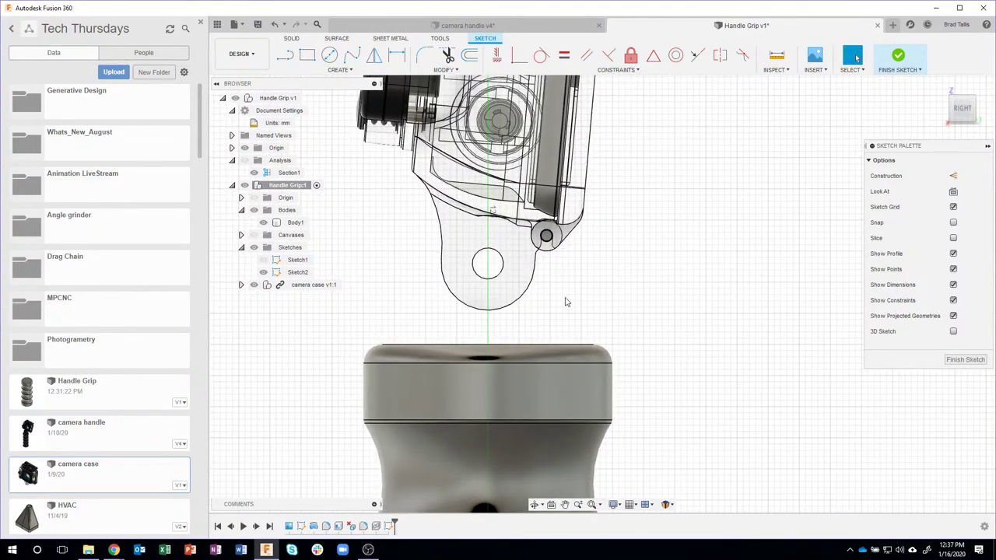
pyautogui.click(217, 24)
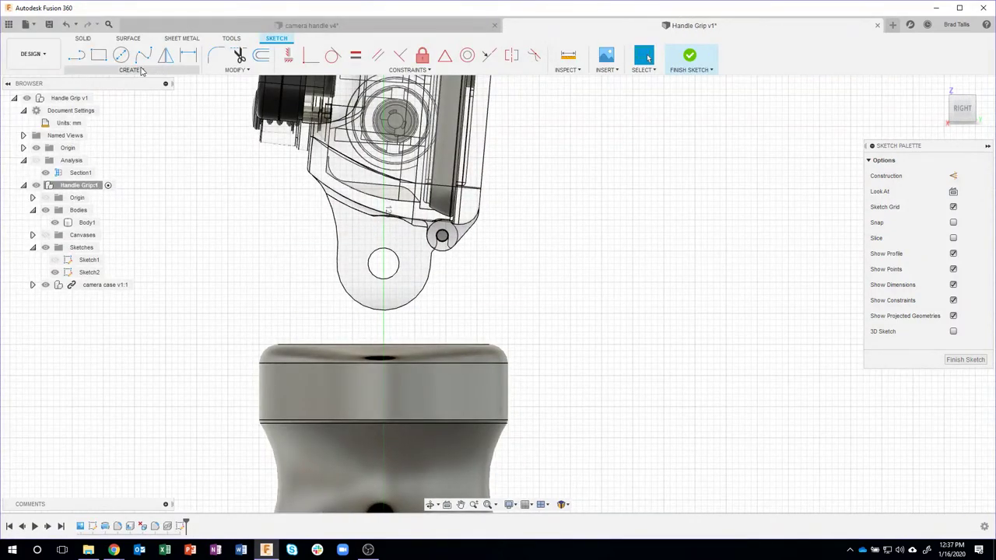
# Step: Start a sketch projection with the Specified entities filter and try picking the grip body
pyautogui.click(142, 70)
pyautogui.moveTo(122, 268)
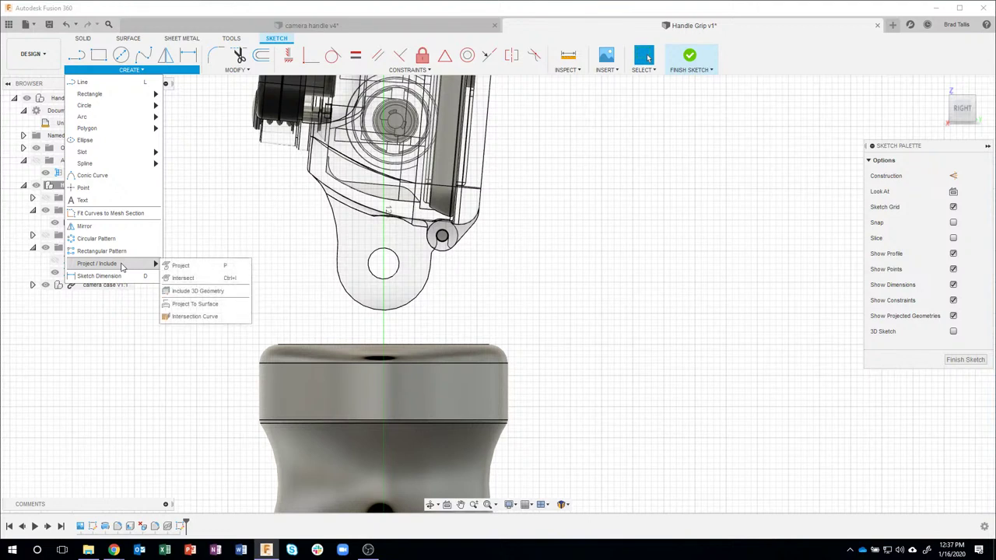
pyautogui.click(198, 270)
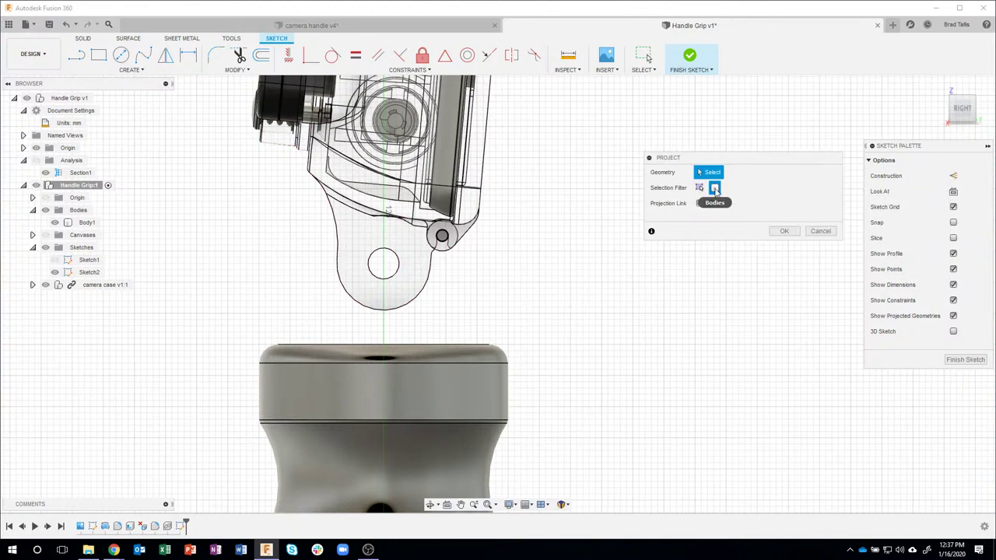
pyautogui.click(699, 188)
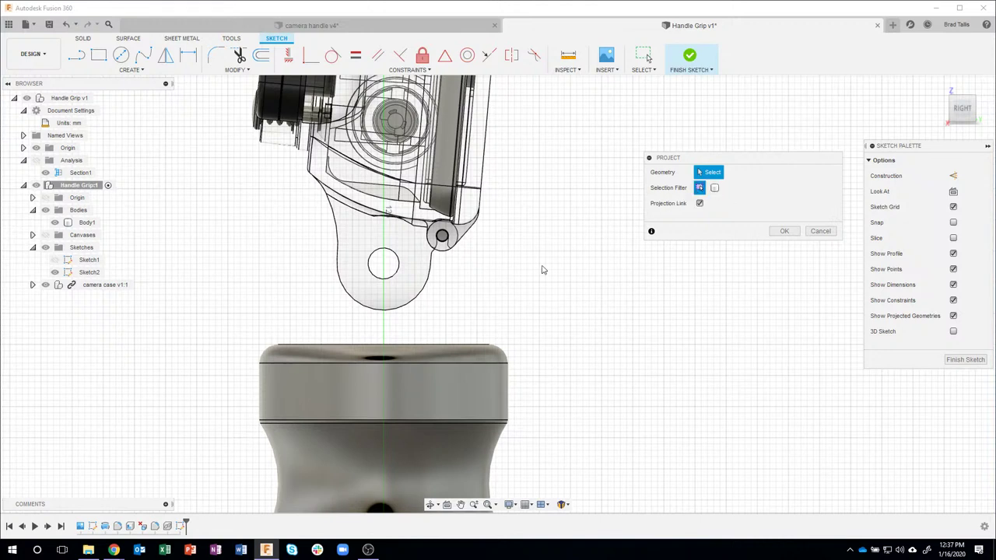
pyautogui.click(447, 363)
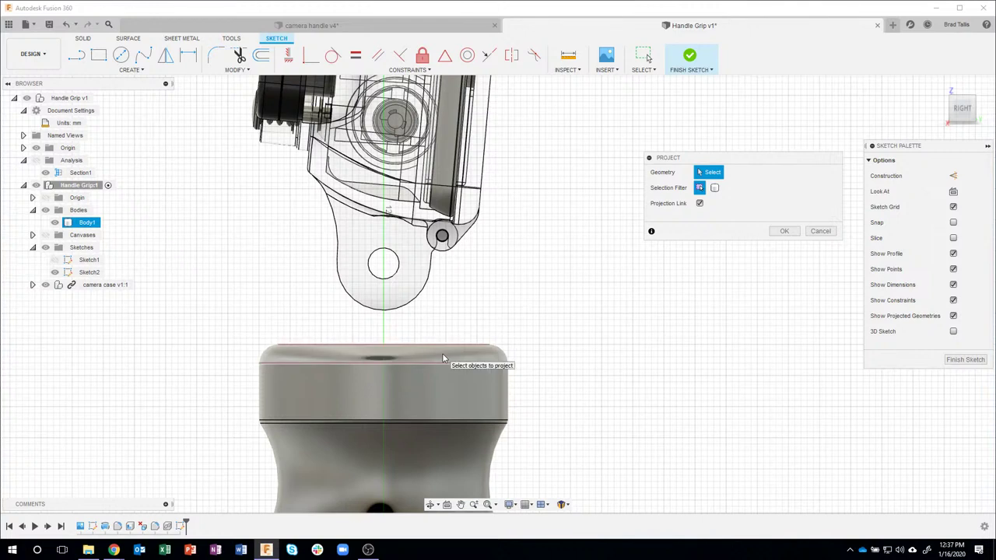
pyautogui.click(441, 374)
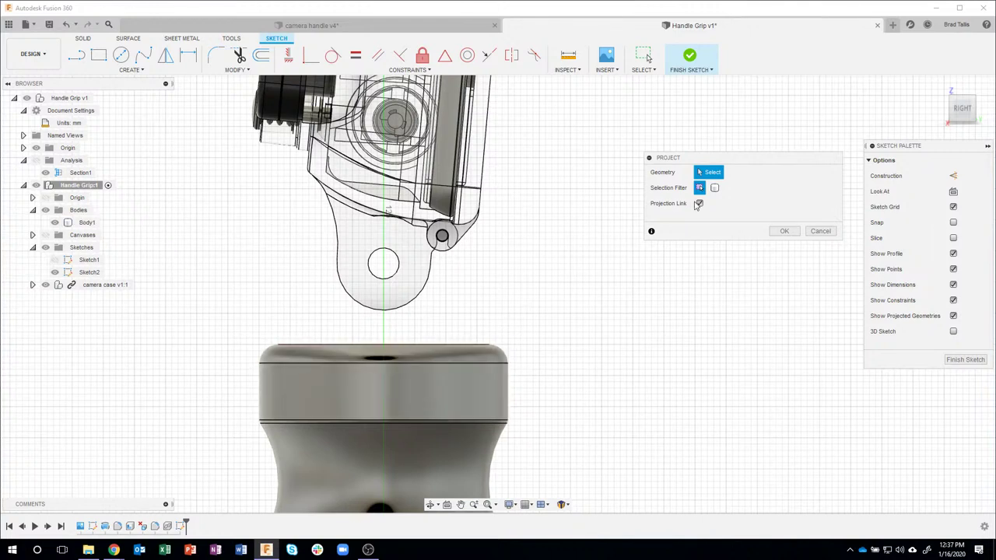
# Step: Project the mount's lower teardrop face into Sketch2 with the Specified entities filter
pyautogui.click(714, 189)
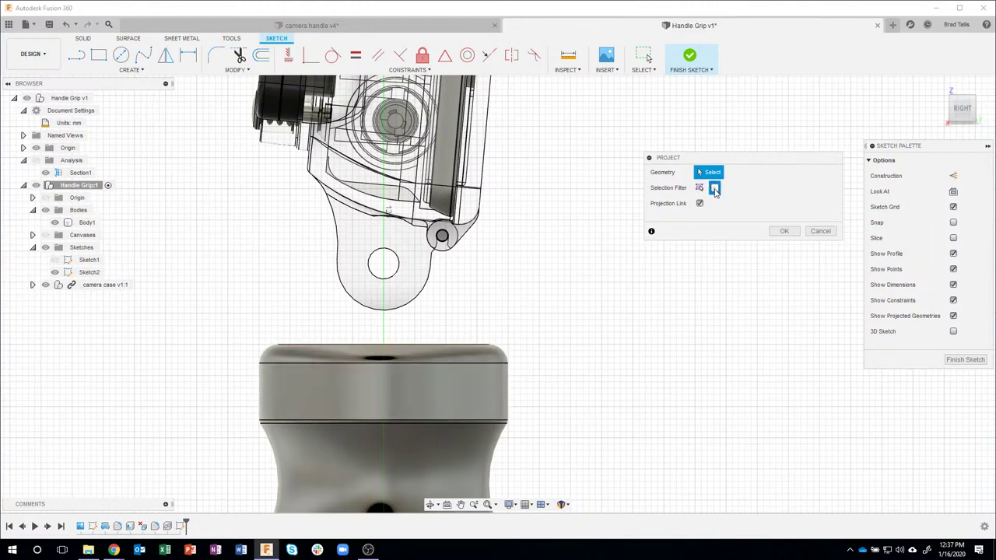
pyautogui.click(468, 368)
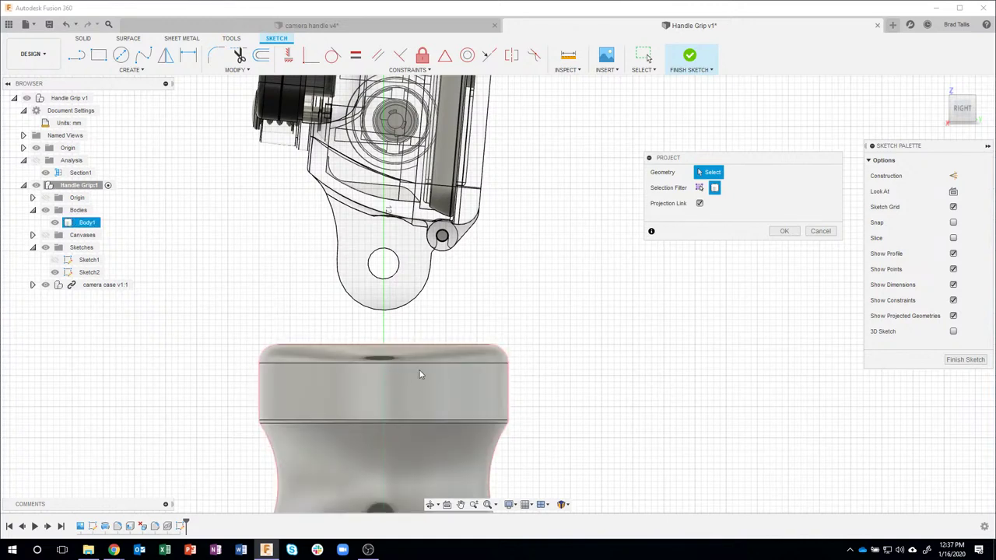
pyautogui.click(440, 377)
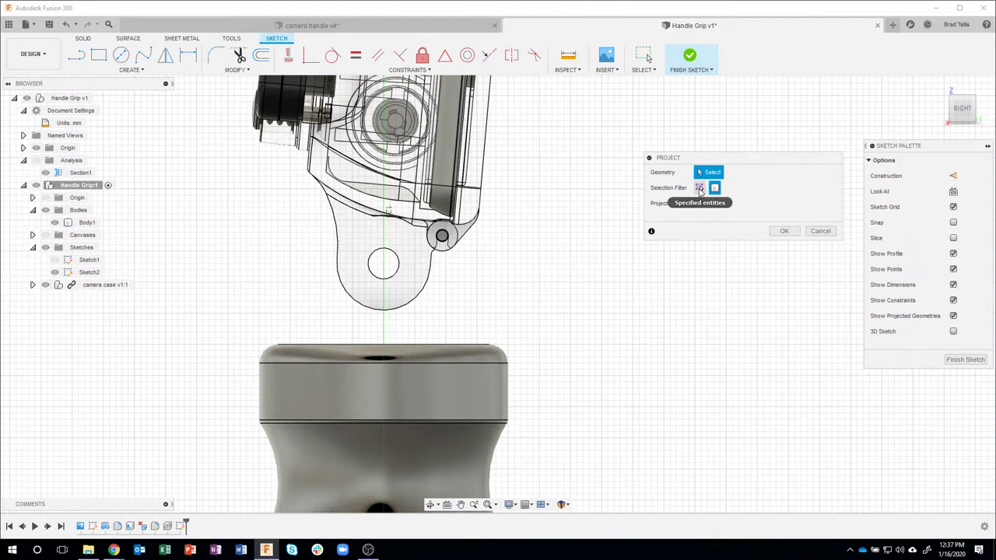
pyautogui.click(700, 189)
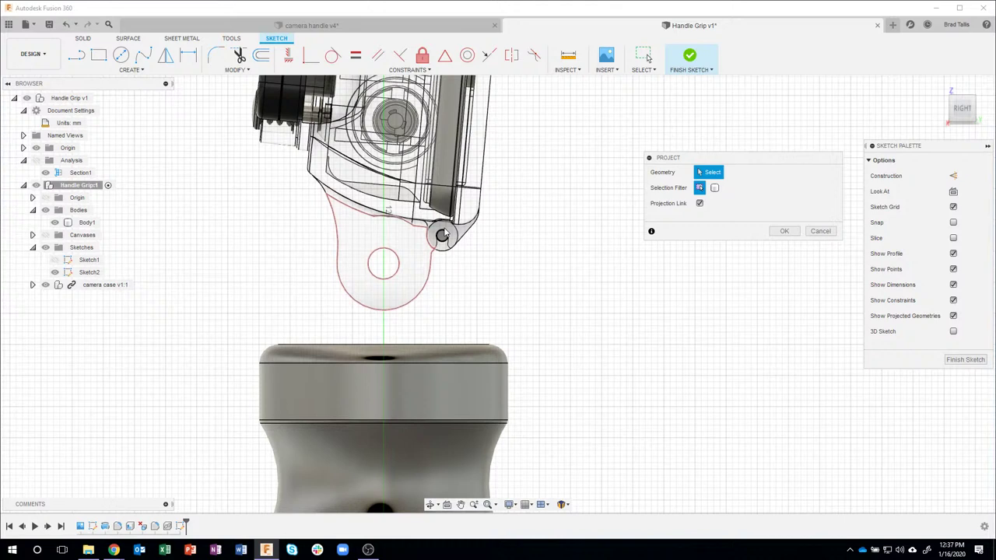
pyautogui.click(715, 188)
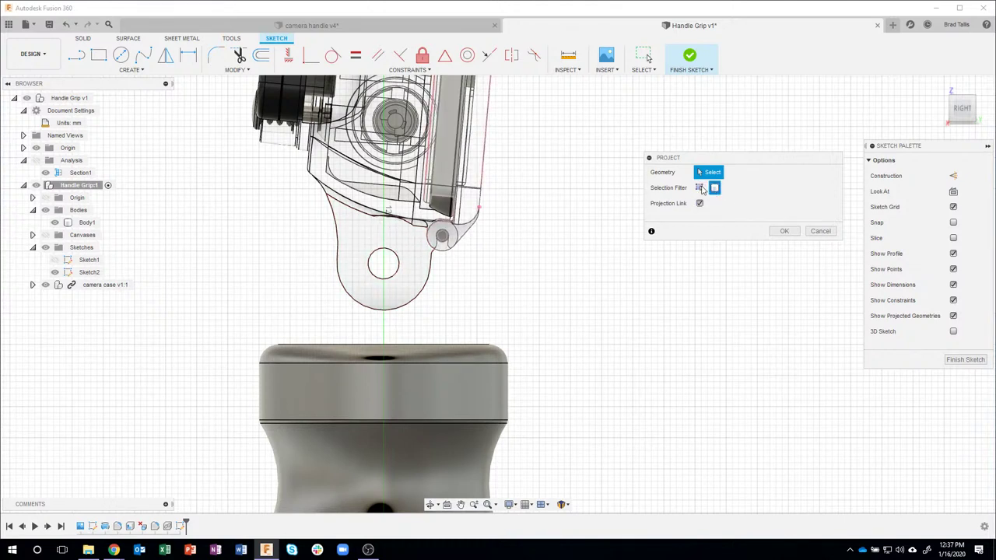
pyautogui.click(700, 188)
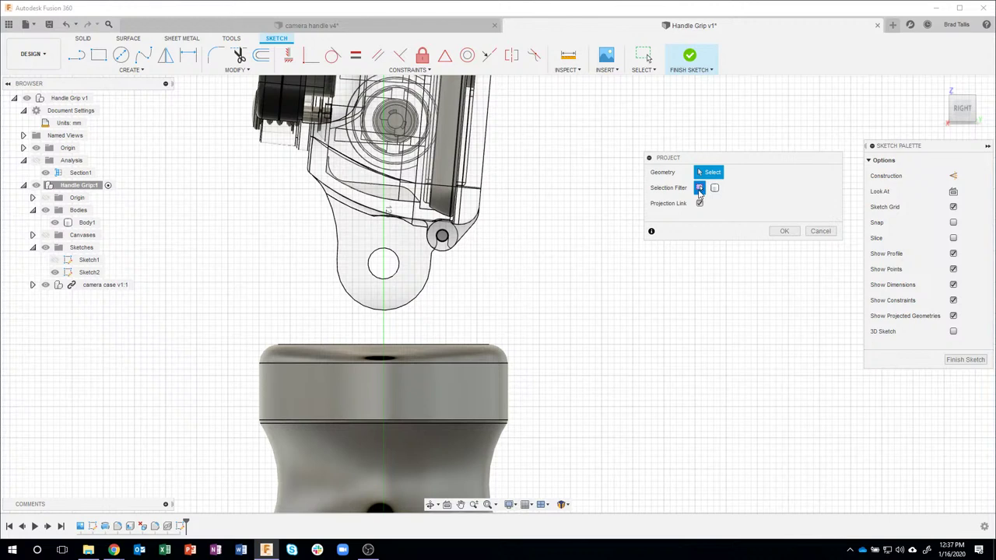
pyautogui.click(403, 241)
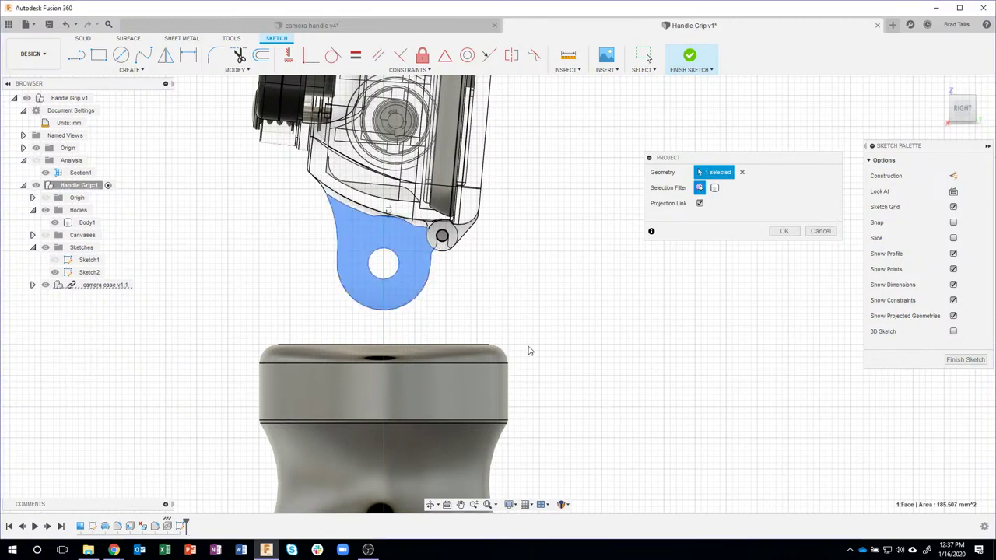
pyautogui.click(784, 231)
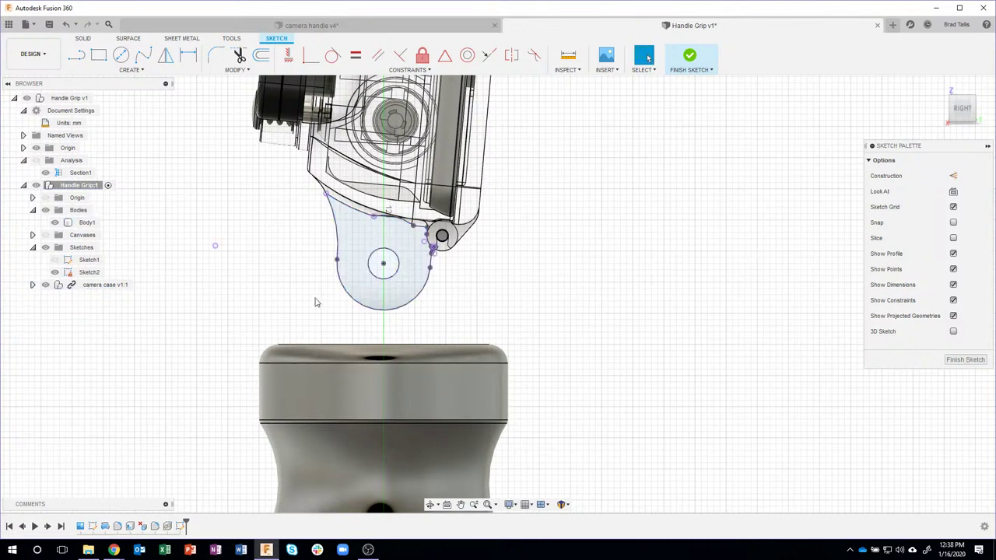
# Step: Hide camera case v1:1 in the right view and window-select the projected sketch curves
pyautogui.click(45, 285)
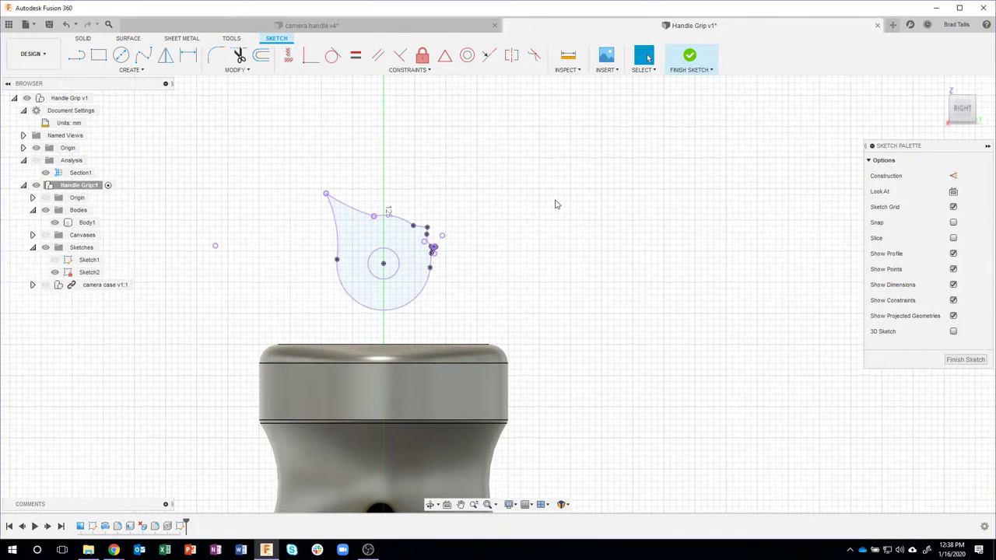
pyautogui.scroll(2, 502, 260)
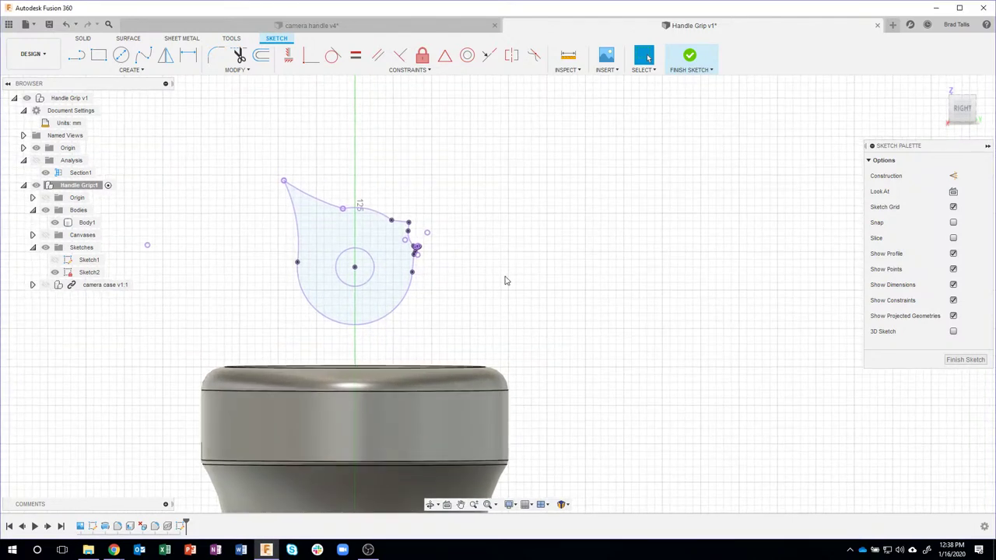
pyautogui.keyDown('shift'); pyautogui.moveTo(507, 280); pyautogui.dragTo(101, 301, button='middle'); pyautogui.keyUp('shift')
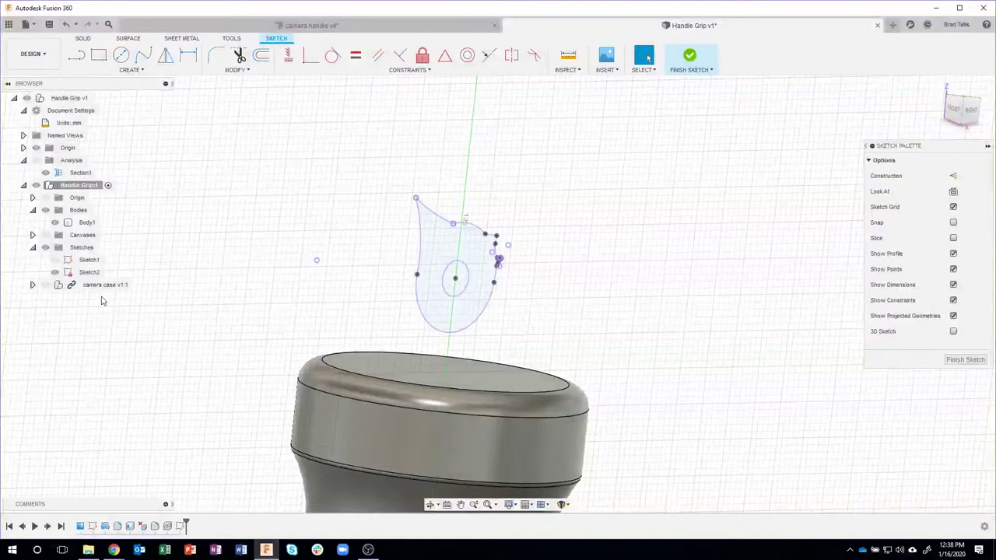
pyautogui.click(45, 284)
pyautogui.moveTo(300, 287)
pyautogui.keyDown('shift'); pyautogui.mouseDown(button='middle')
pyautogui.moveTo(542, 298)
pyautogui.moveTo(181, 270)
pyautogui.moveTo(206, 266)
pyautogui.mouseUp(button='middle'); pyautogui.keyUp('shift')
pyautogui.click(964, 109)
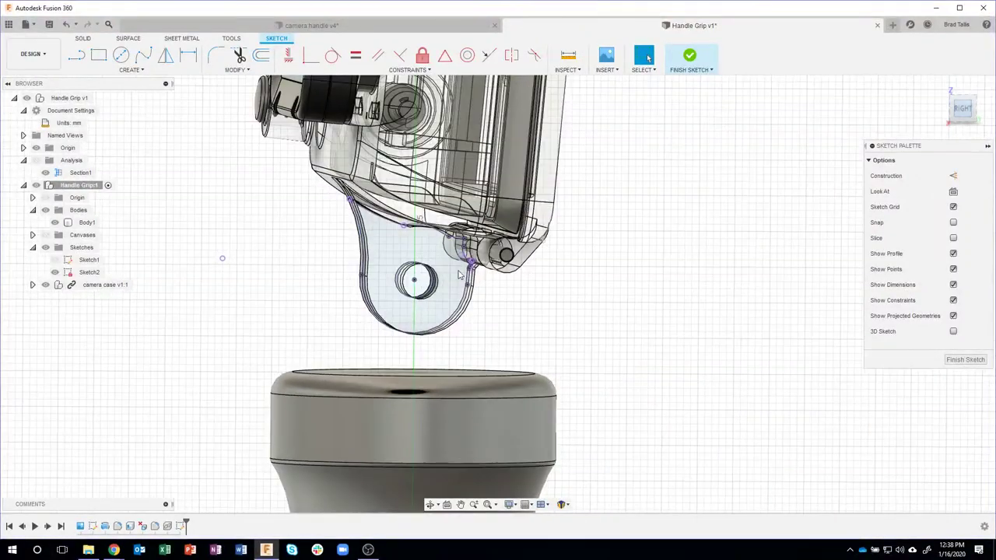
pyautogui.click(45, 286)
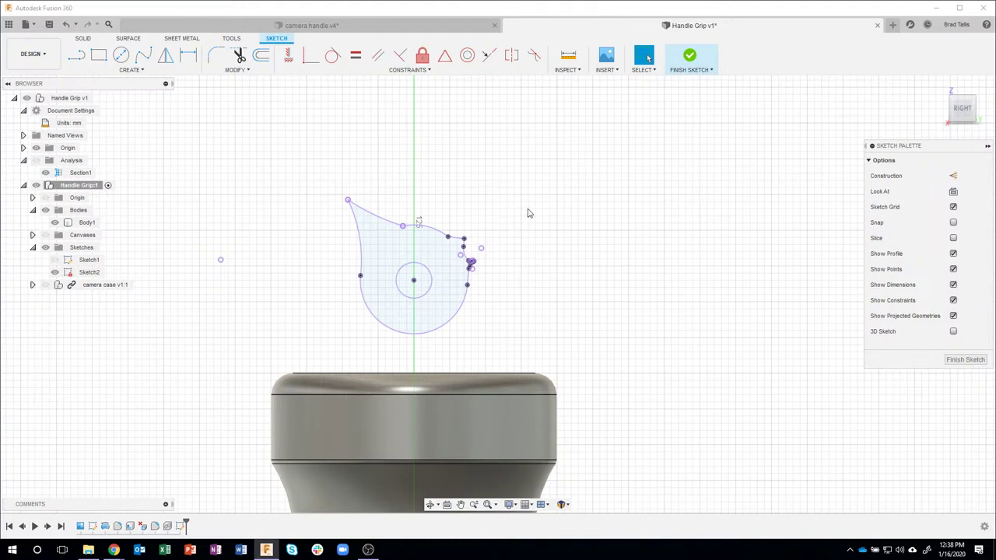
pyautogui.moveTo(325, 170); pyautogui.dragTo(520, 350)
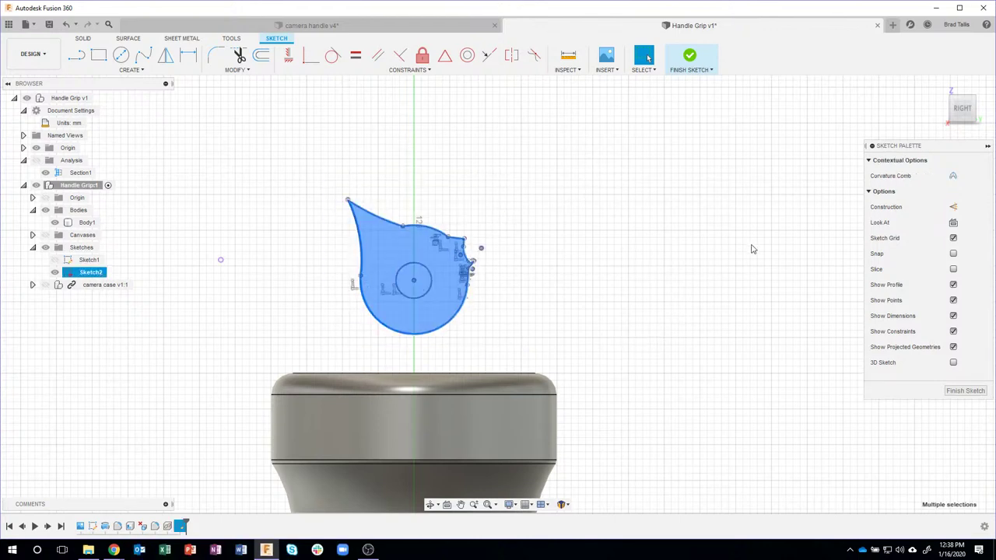
# Step: Convert the projected teardrop outline to construction curves, keeping the hole circle as a profile
pyautogui.click(954, 207)
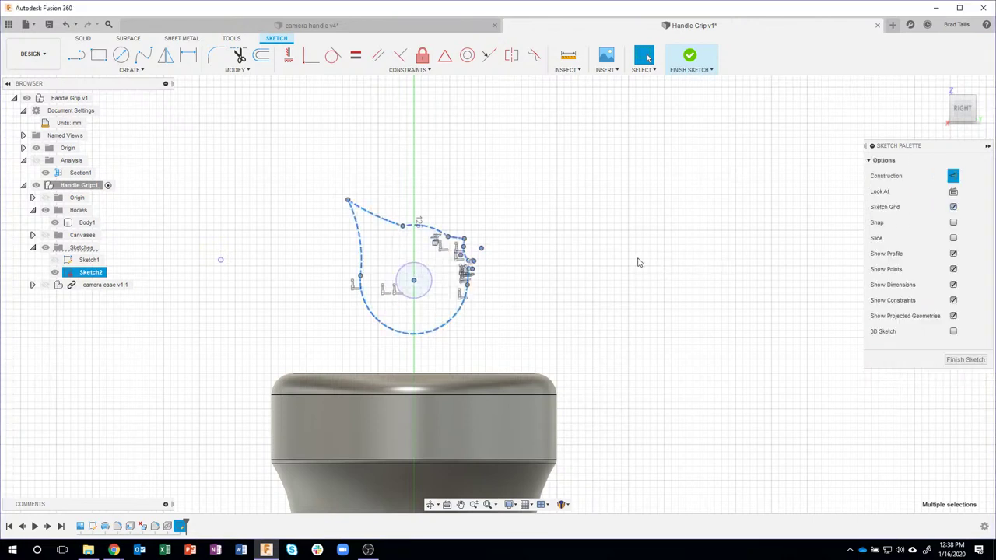
pyautogui.click(540, 260)
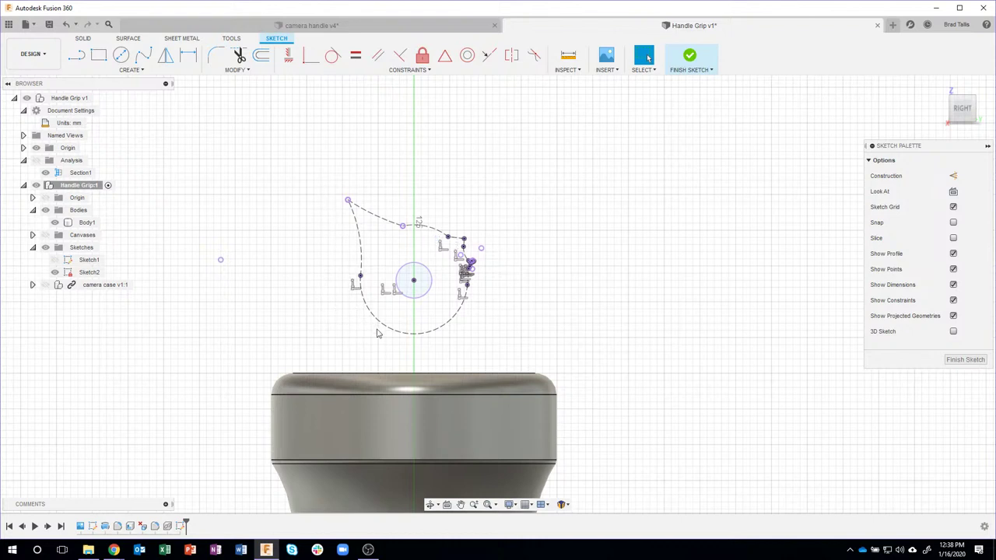
pyautogui.scroll(3, 487, 313)
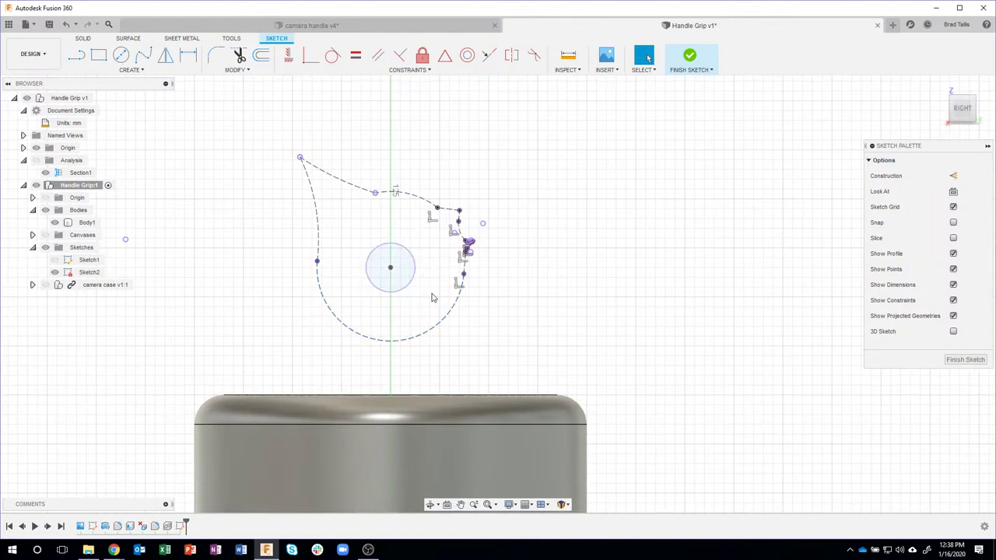
pyautogui.click(408, 250)
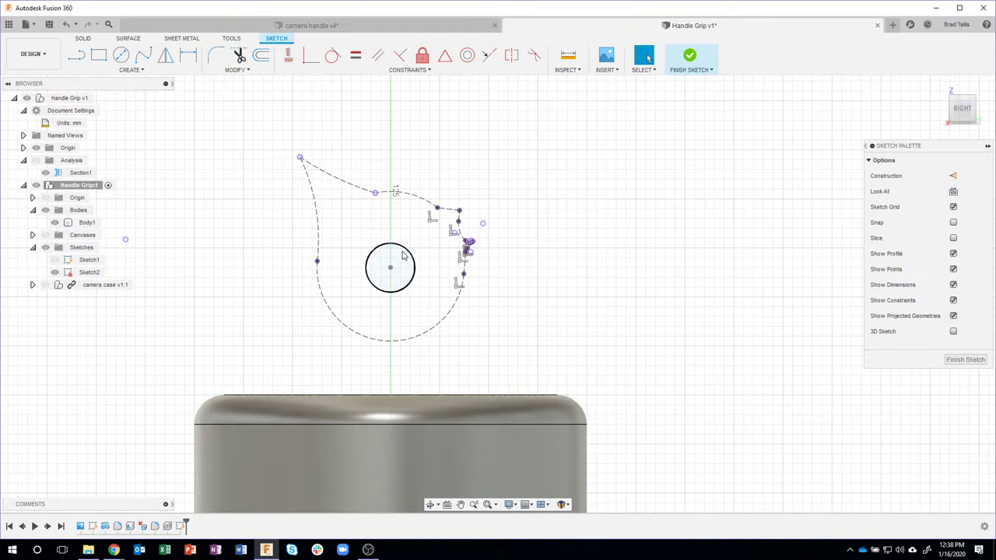
pyautogui.press('Escape')
pyautogui.click(397, 265)
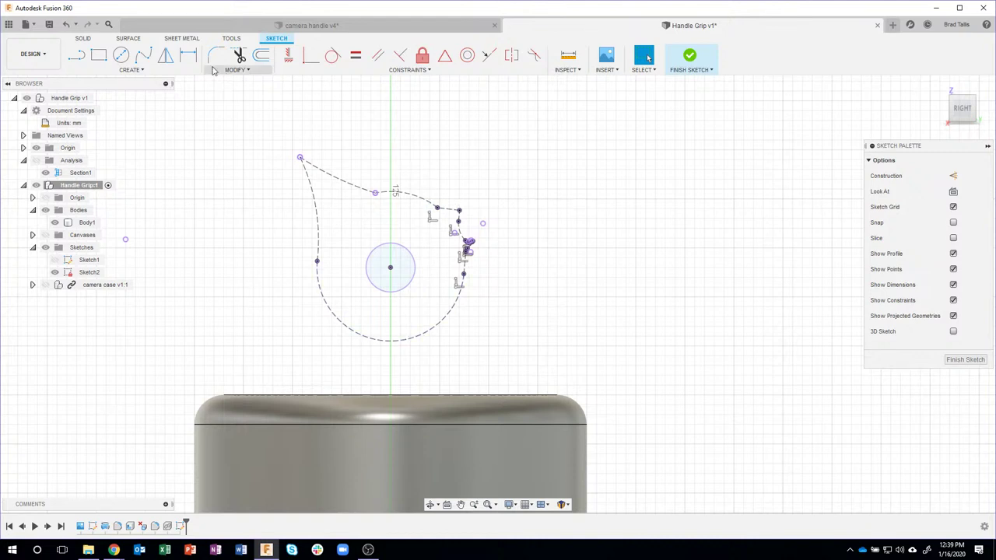
# Step: Draw a roughly 19 mm circle centred on the hole and a rectangle down to the grip
pyautogui.click(121, 55)
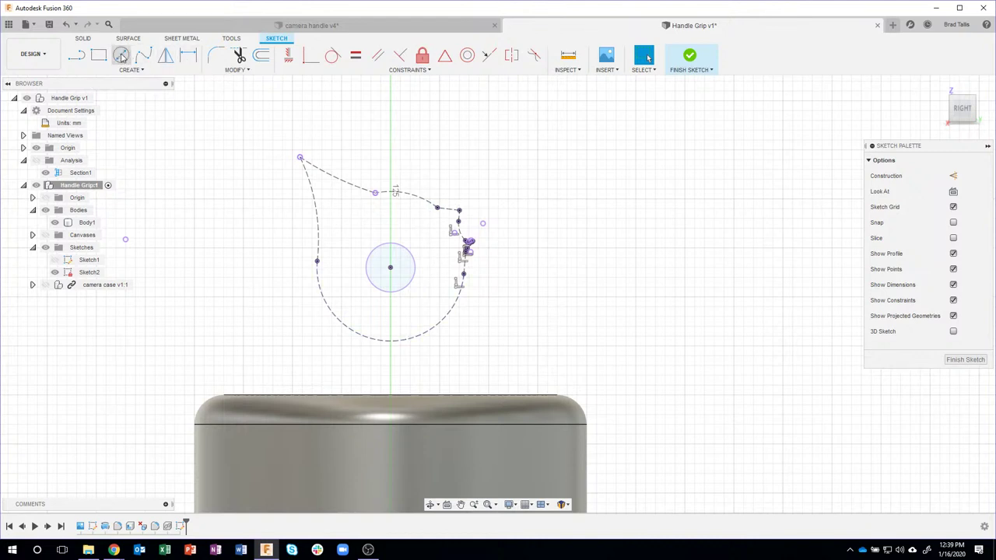
pyautogui.click(391, 268)
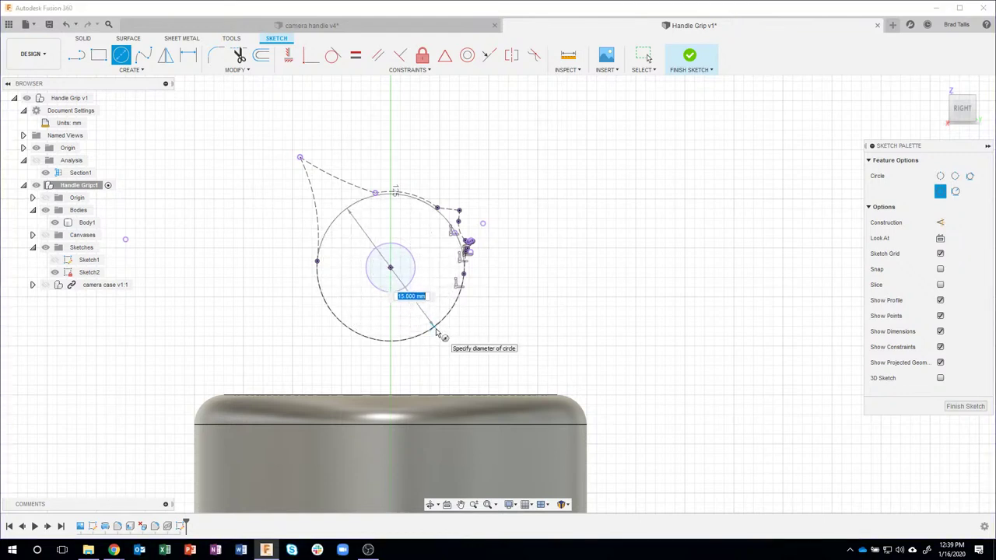
pyautogui.click(432, 329)
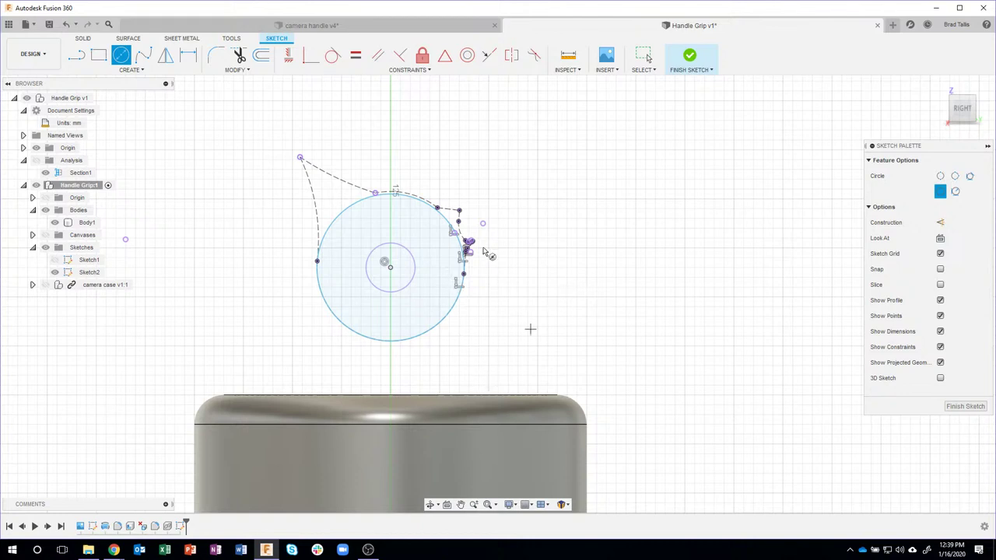
pyautogui.press('r')
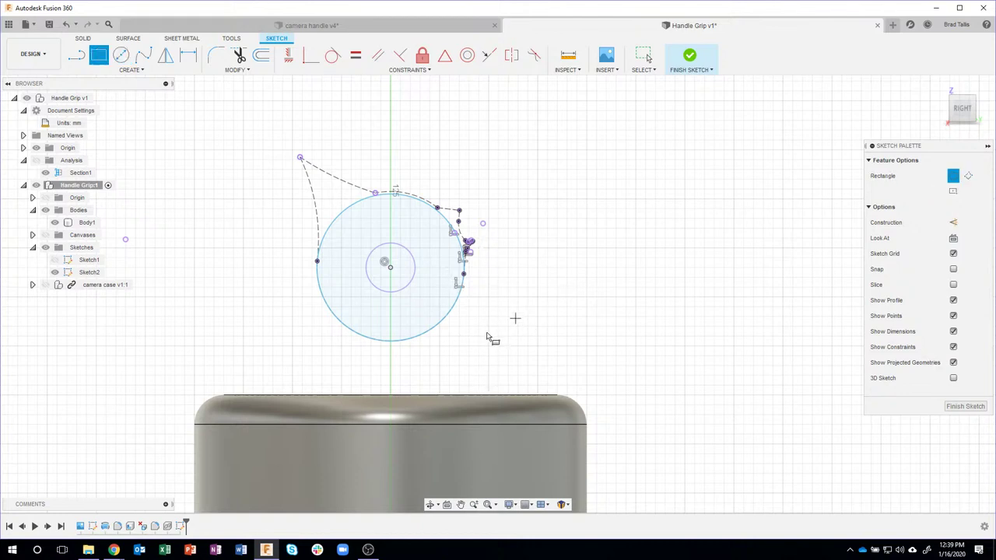
pyautogui.click(298, 285)
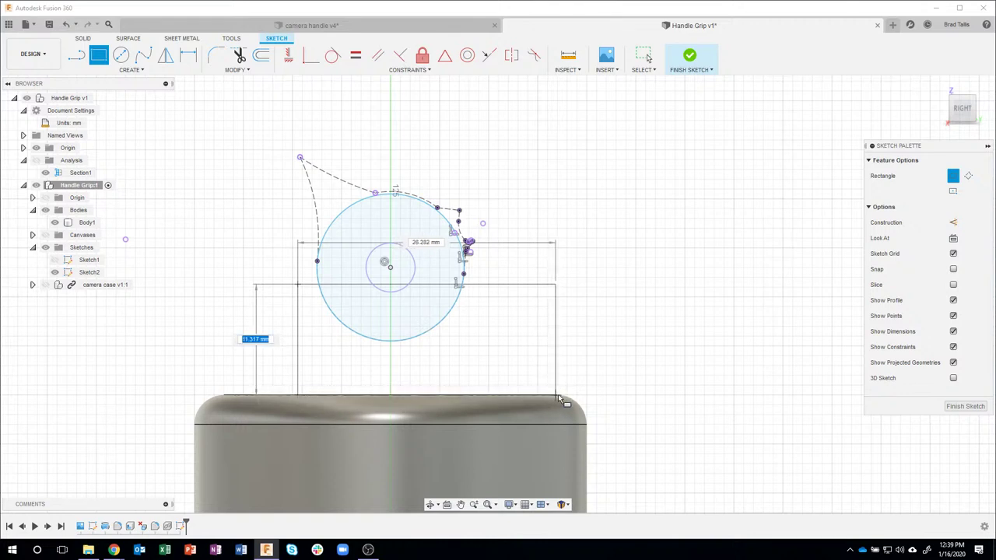
pyautogui.click(488, 376)
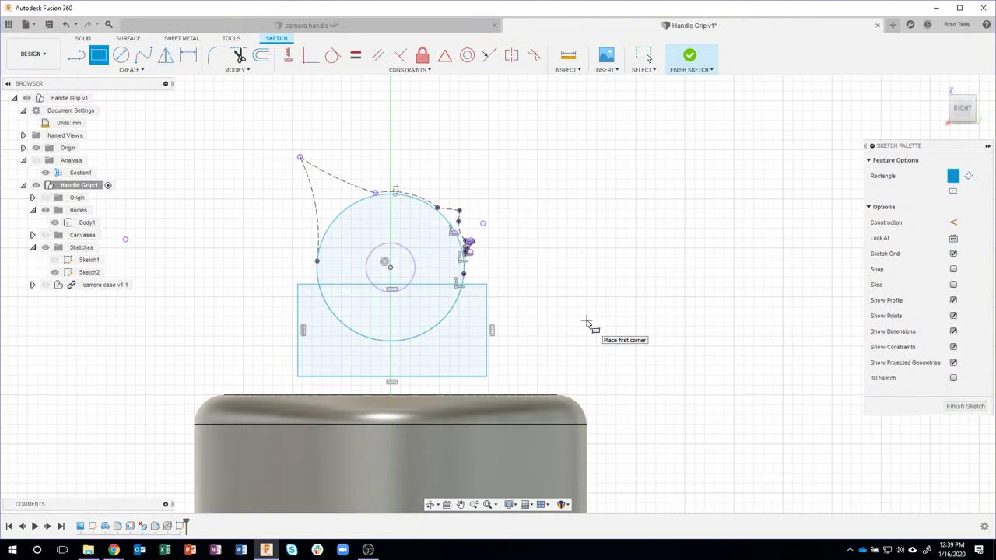
pyautogui.press('Escape')
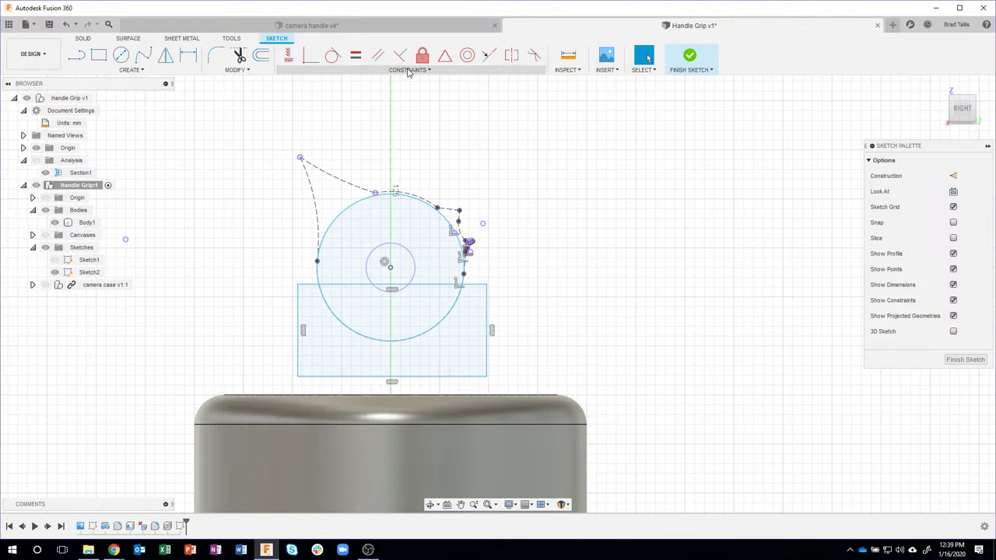
# Step: Make the rectangle's left and right sides tangent to the big circle
pyautogui.click(297, 319)
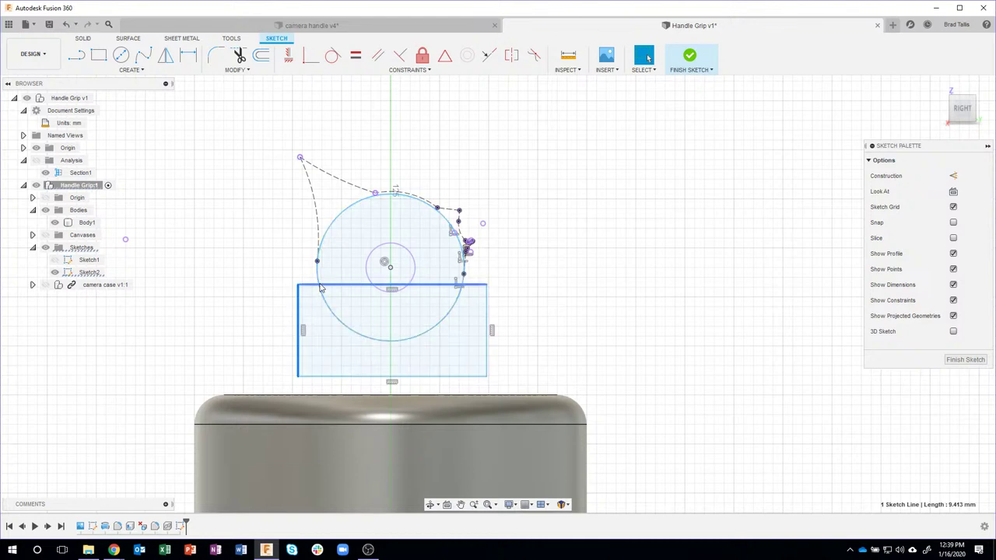
pyautogui.click(319, 284)
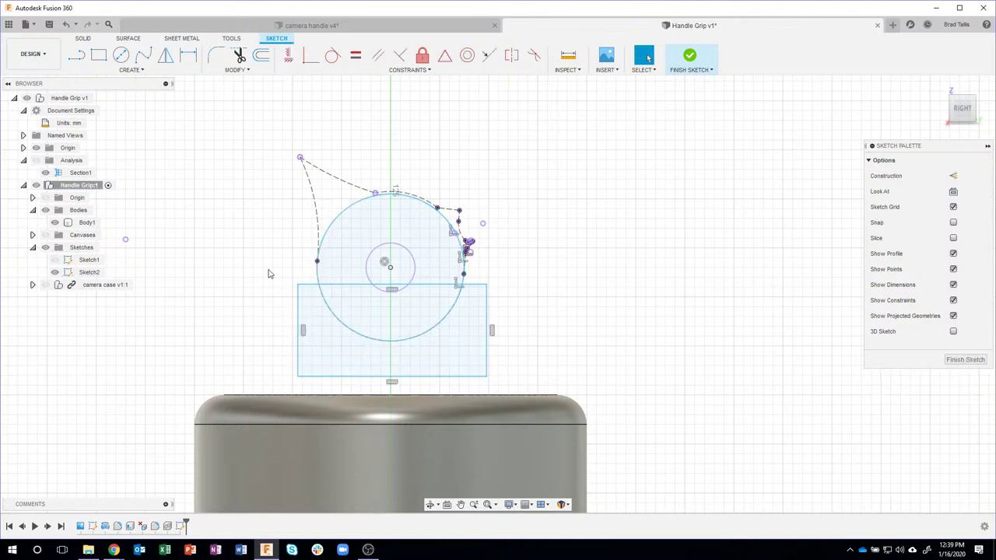
pyautogui.click(271, 275)
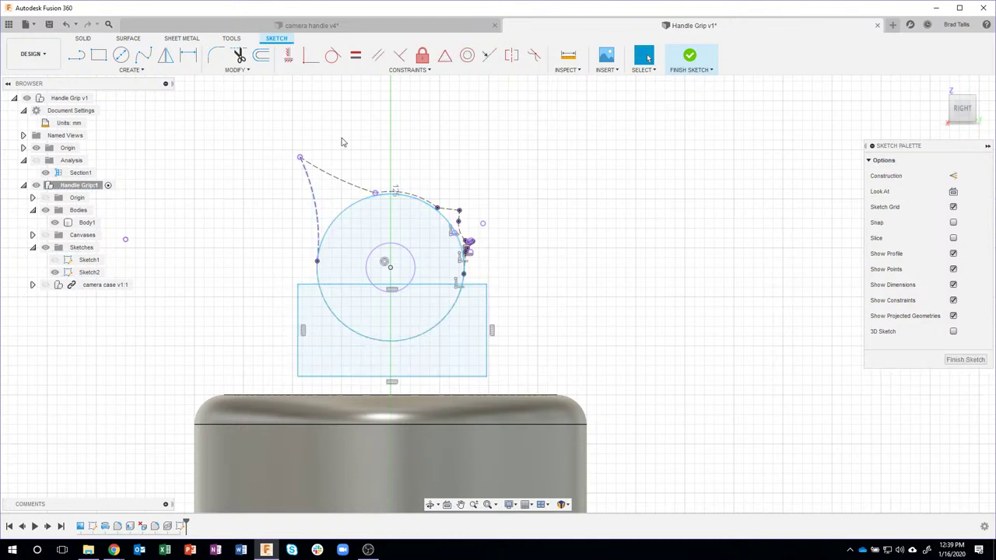
pyautogui.click(333, 55)
pyautogui.click(297, 307)
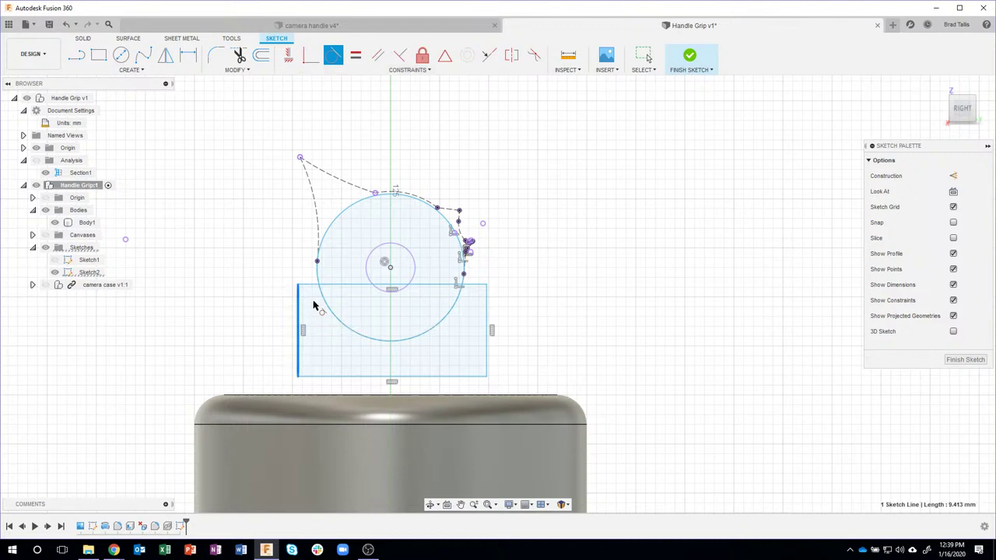
pyautogui.click(322, 303)
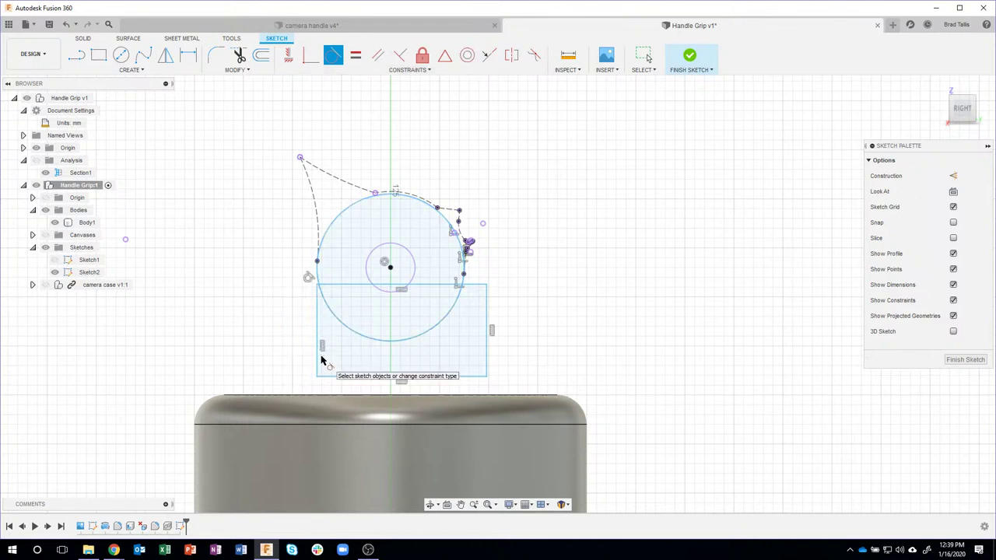
pyautogui.click(487, 320)
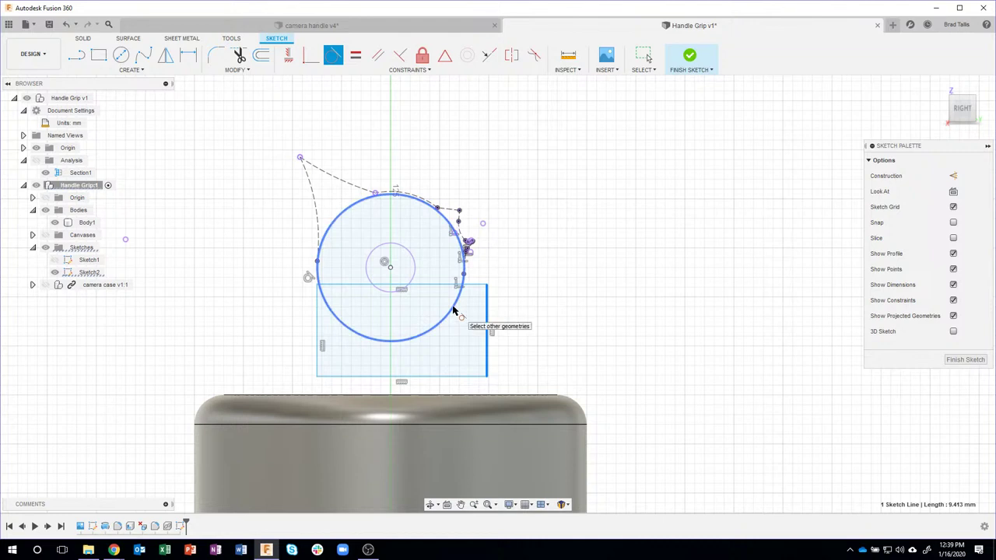
pyautogui.click(454, 310)
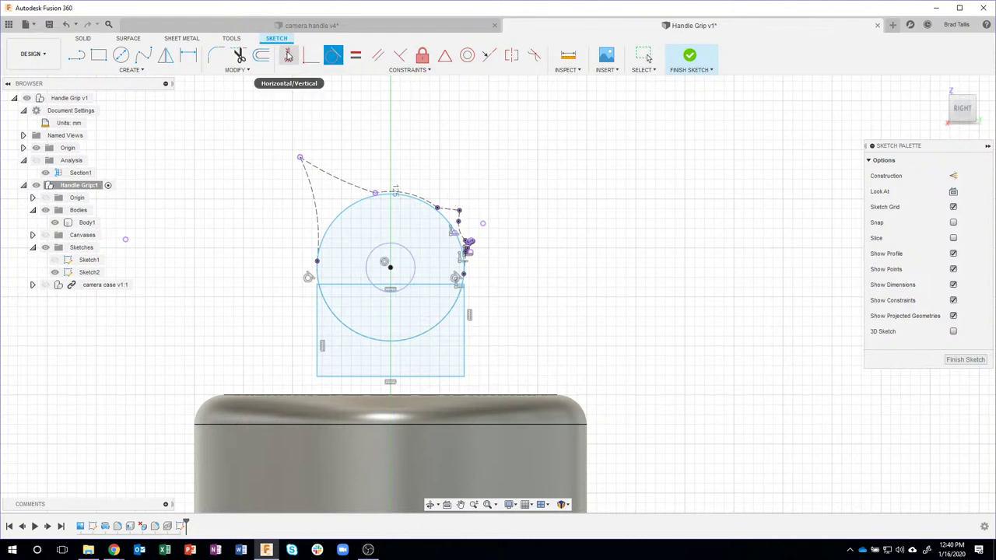
# Step: Constrain the rectangle's top edge coincident with the circle's centre
pyautogui.click(309, 56)
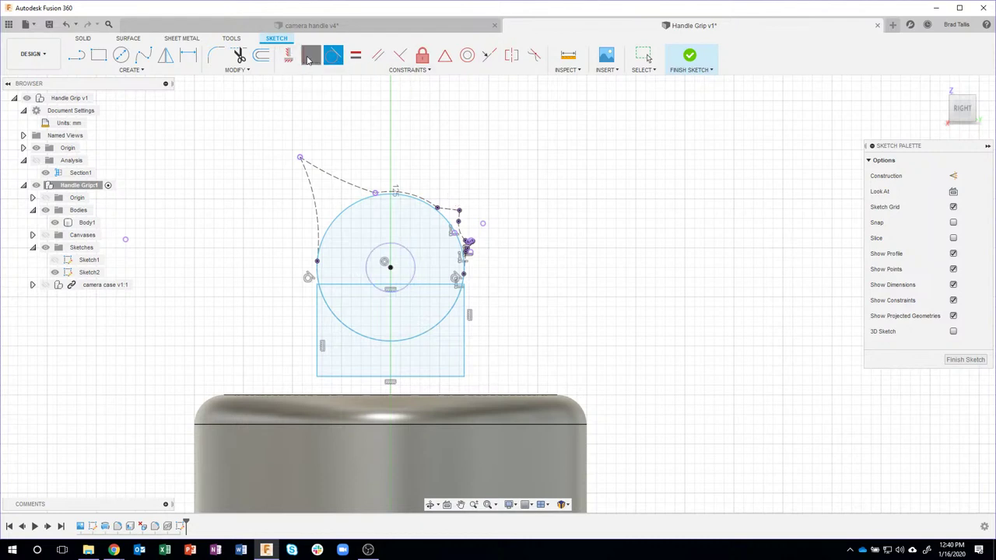
pyautogui.click(424, 288)
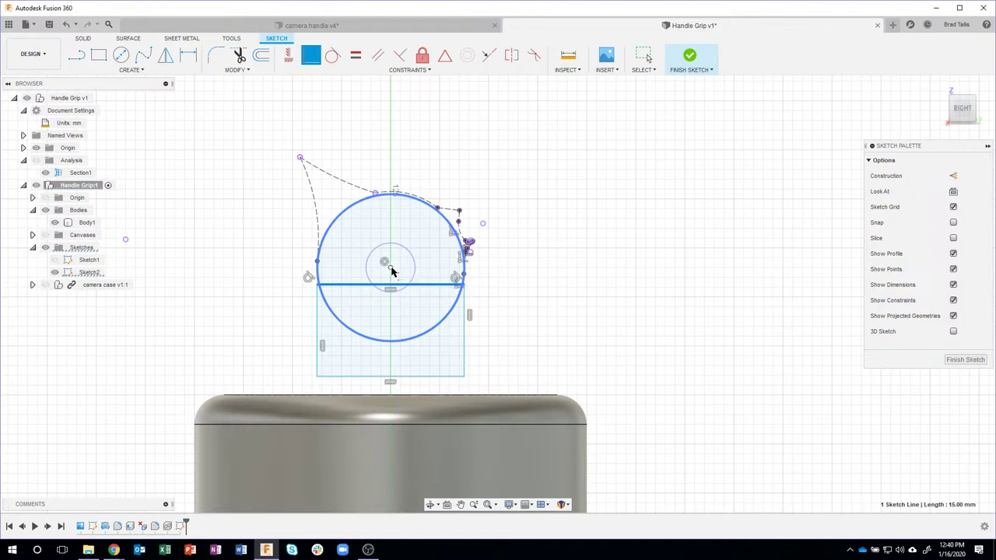
pyautogui.click(389, 267)
pyautogui.scroll(4, 294, 275)
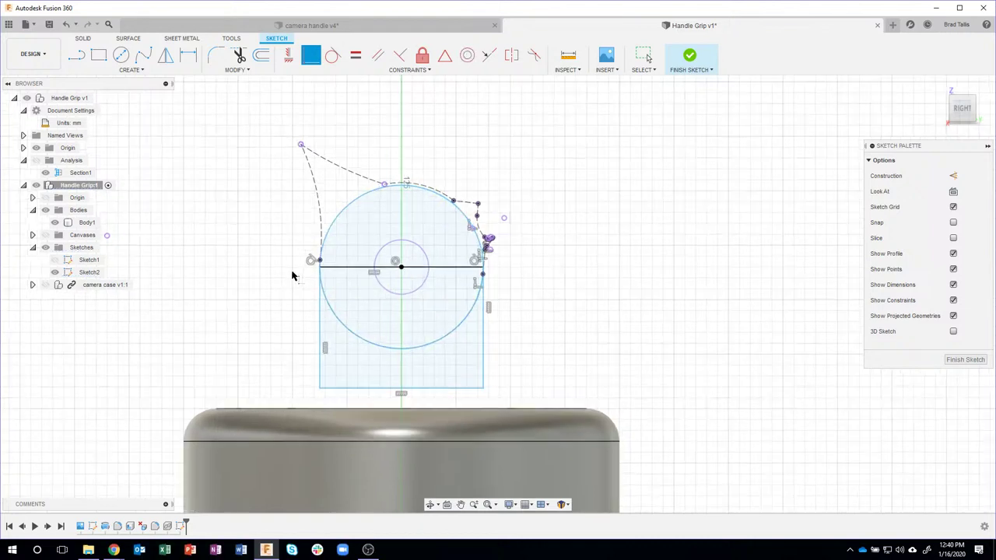
pyautogui.scroll(5, 294, 276)
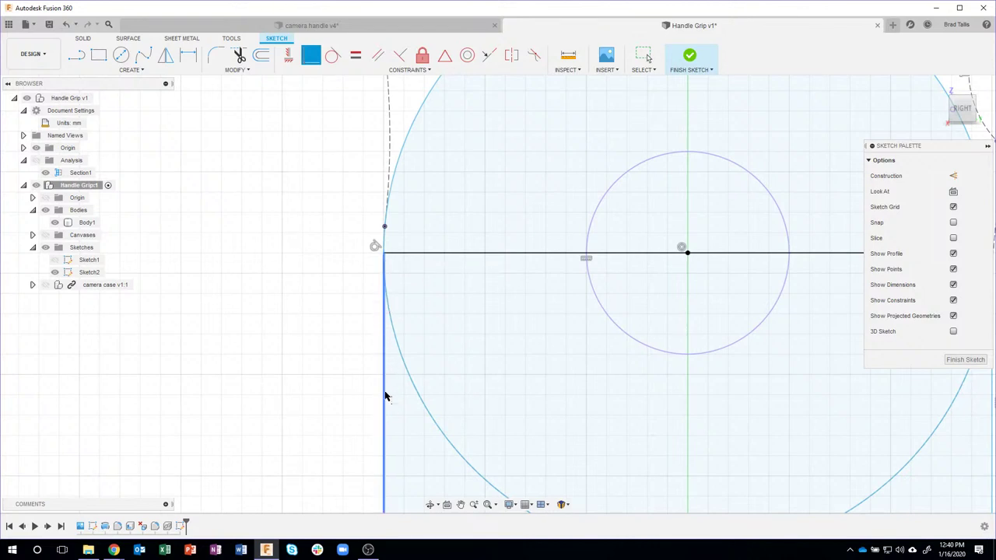
pyautogui.scroll(-4, 348, 380)
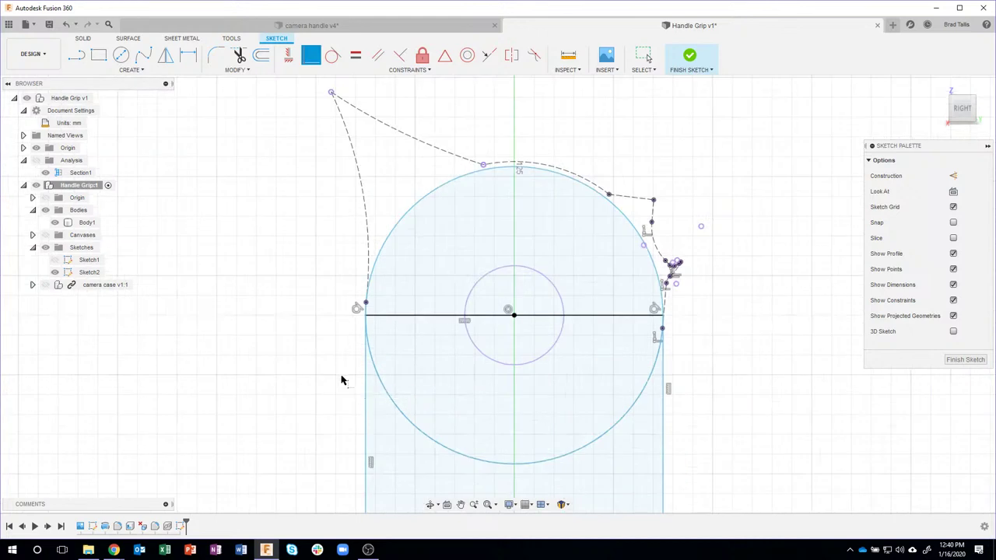
pyautogui.scroll(-3, 342, 380)
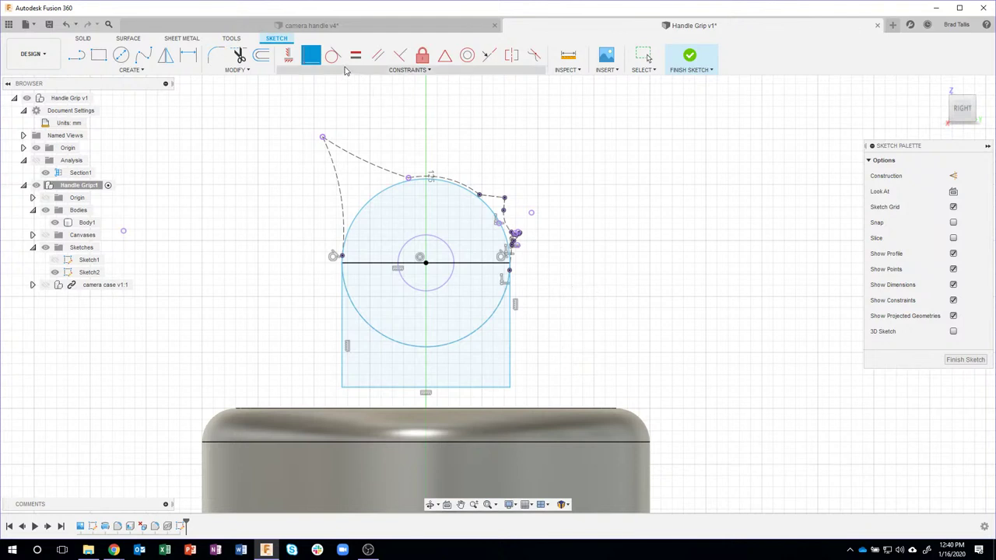
pyautogui.click(478, 387)
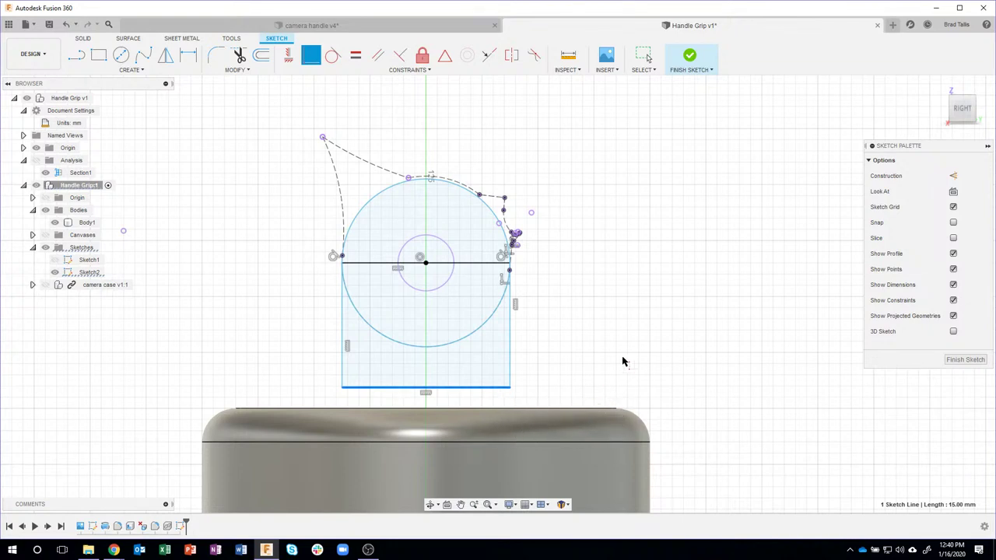
pyautogui.press('Escape')
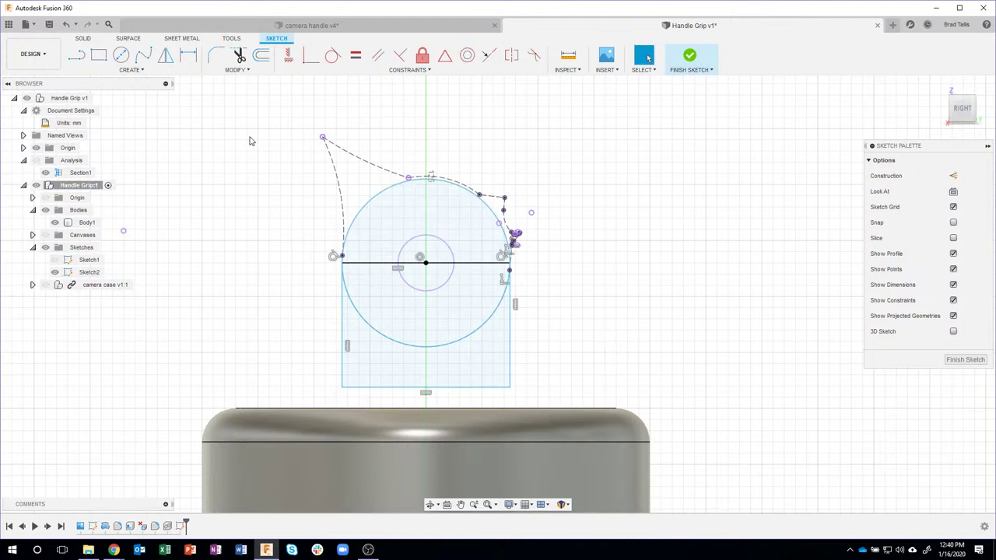
# Step: Project Body1's top face into the sketch
pyautogui.click(131, 69)
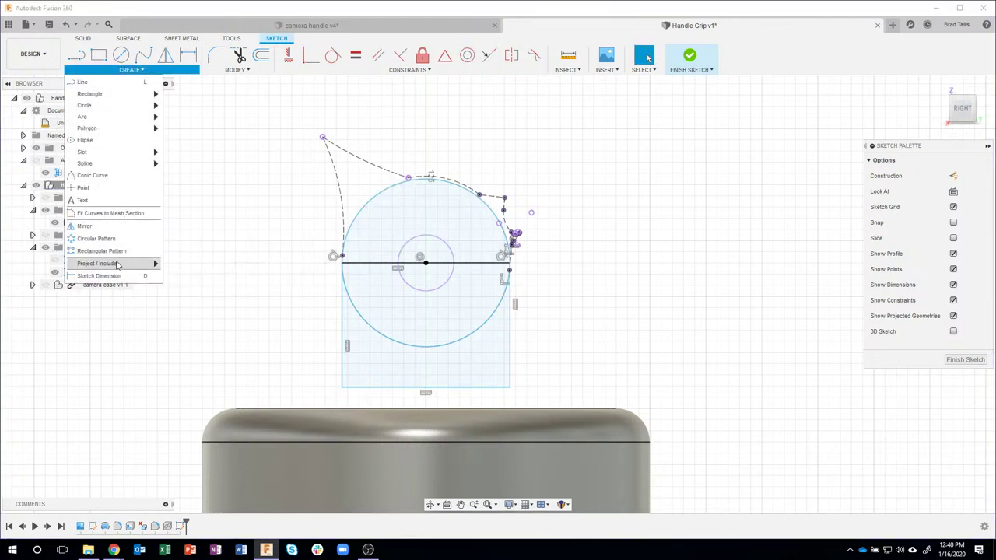
pyautogui.moveTo(118, 266)
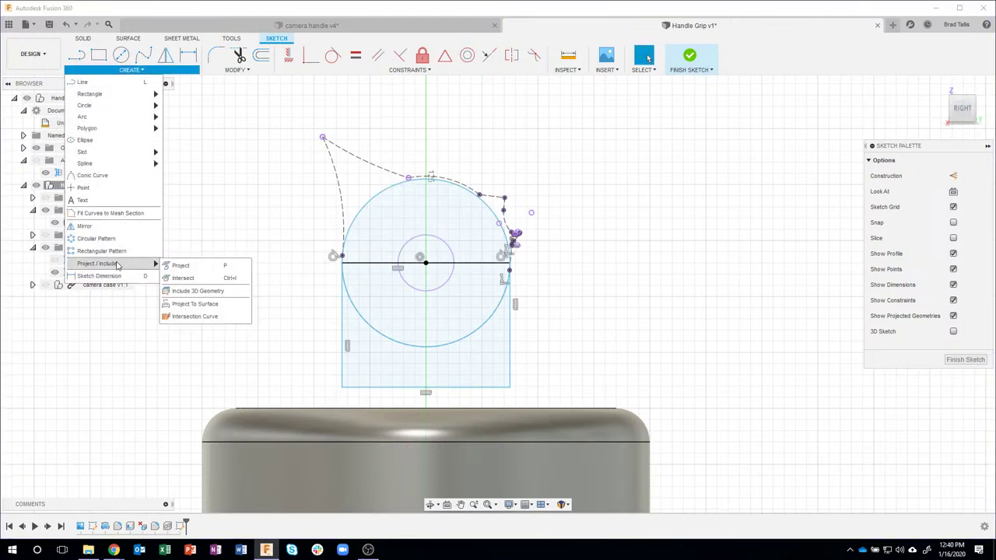
pyautogui.click(173, 266)
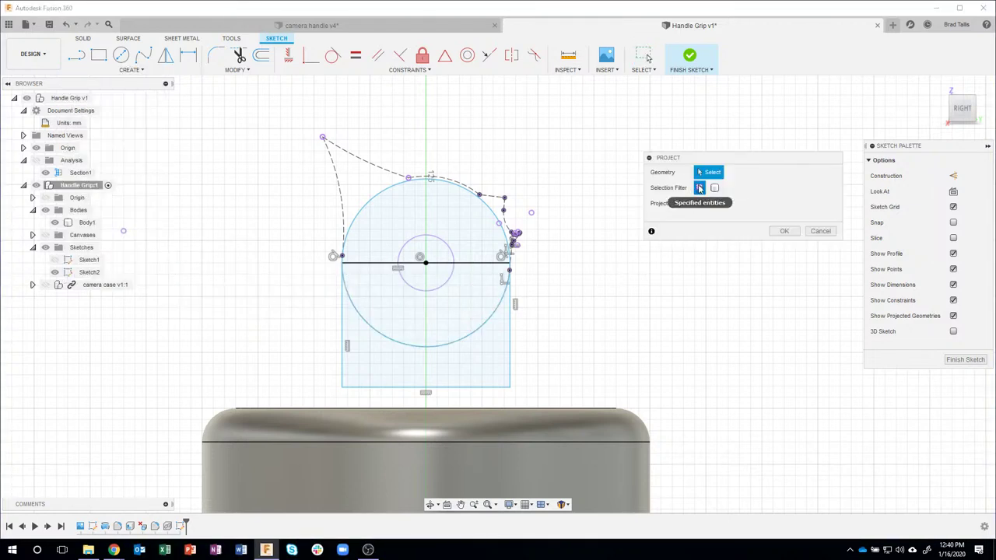
pyautogui.click(547, 409)
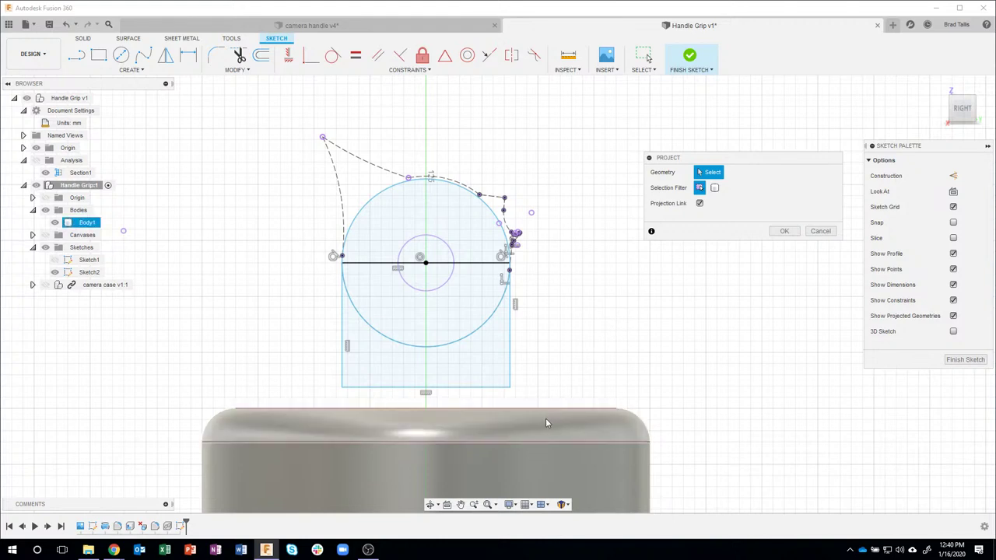
pyautogui.click(535, 427)
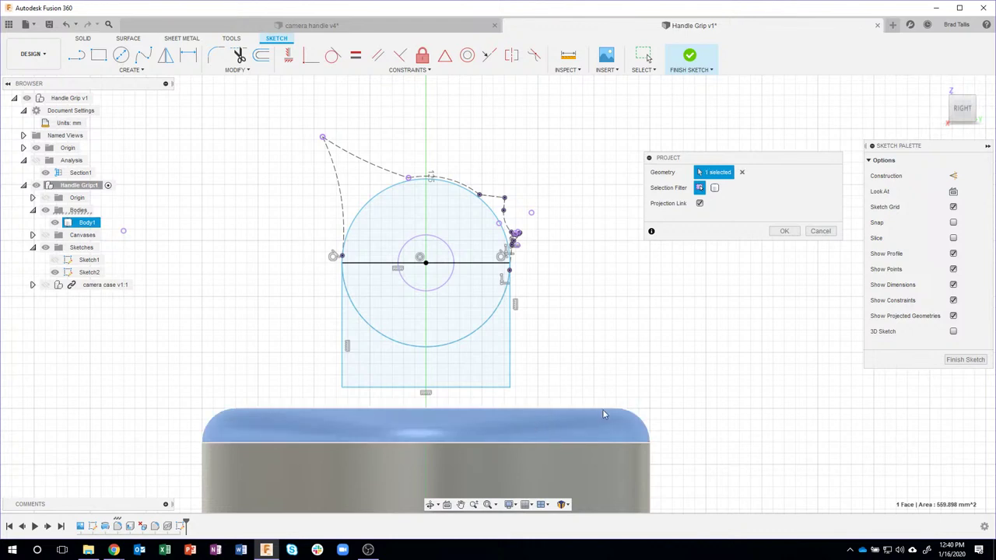
pyautogui.click(783, 232)
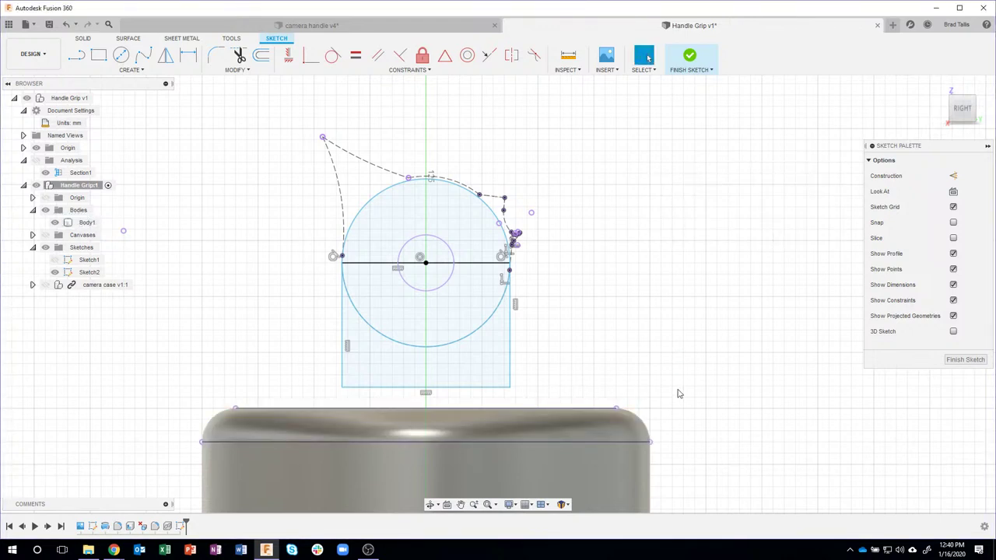
pyautogui.click(573, 413)
# Step: Make the rectangle's bottom edge coincident with the grip's projected top edge
pyautogui.click(311, 55)
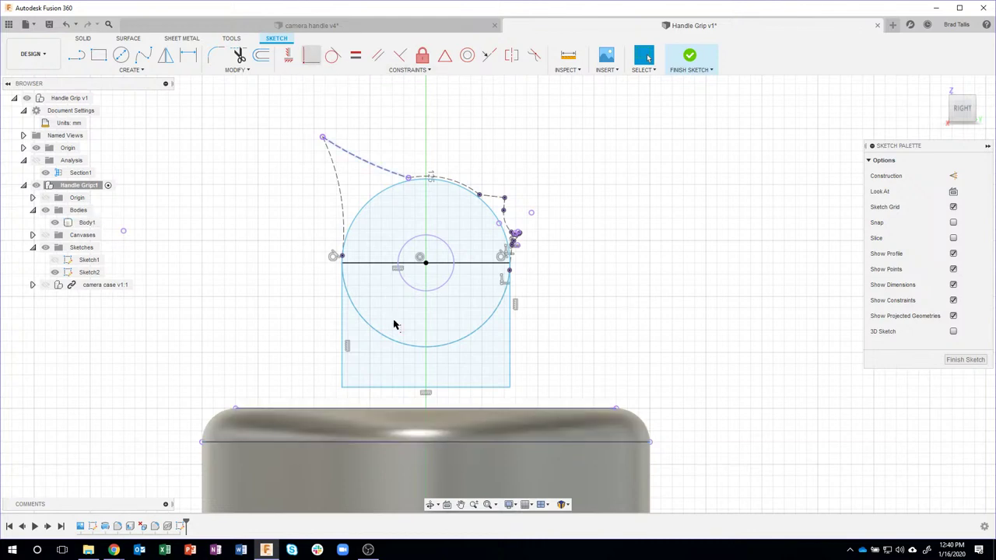
pyautogui.click(479, 388)
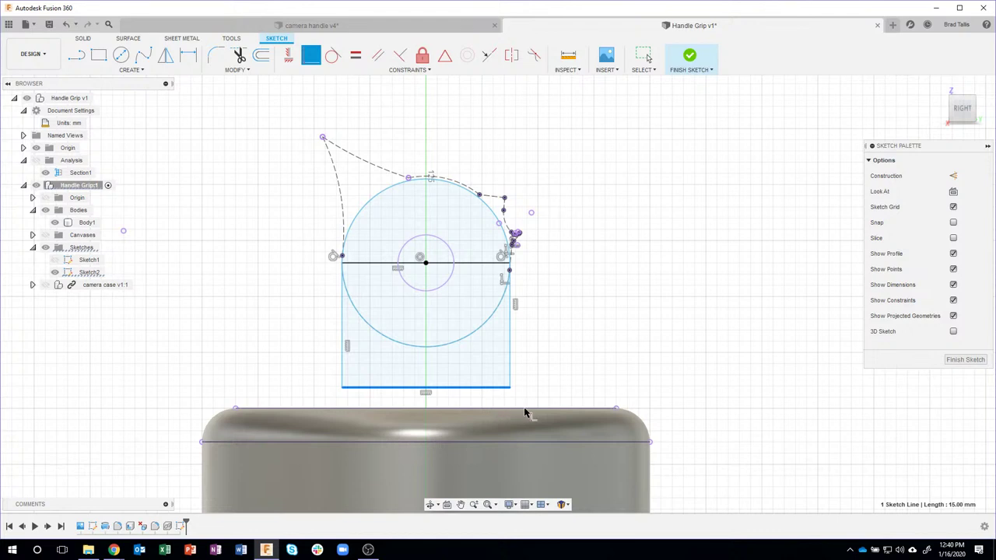
pyautogui.click(617, 410)
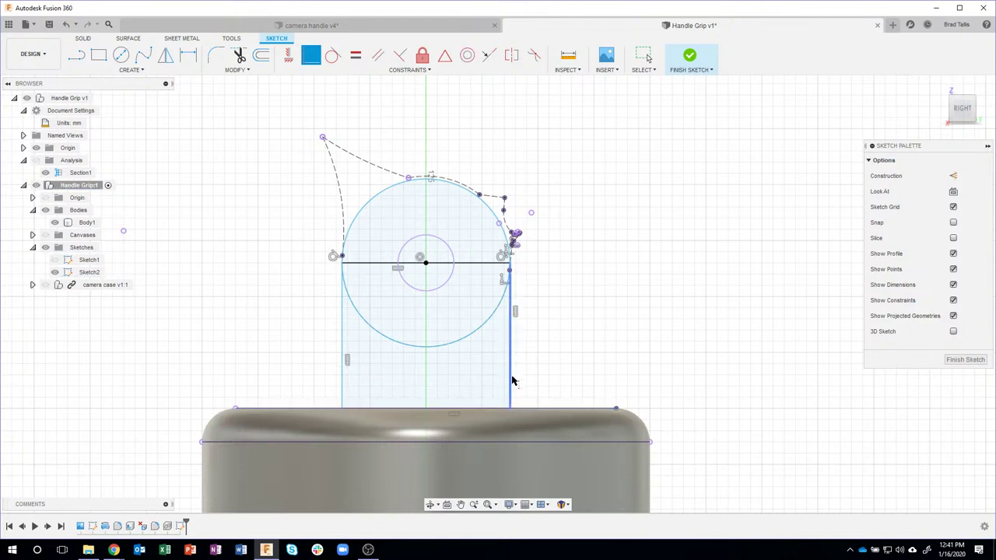
pyautogui.click(614, 408)
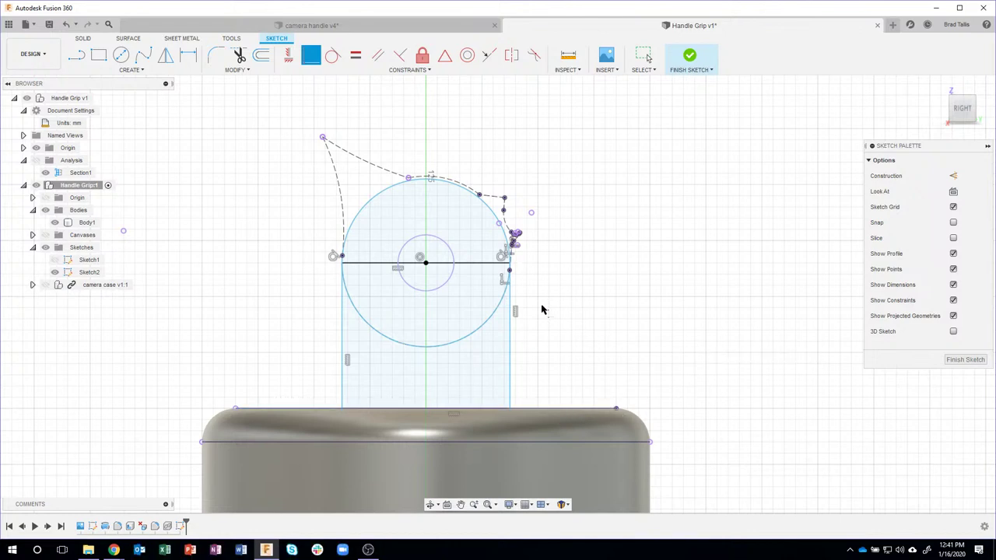
# Step: Make the horizontal centre line construction geometry and test-select the ring and rectangle profiles
pyautogui.click(481, 274)
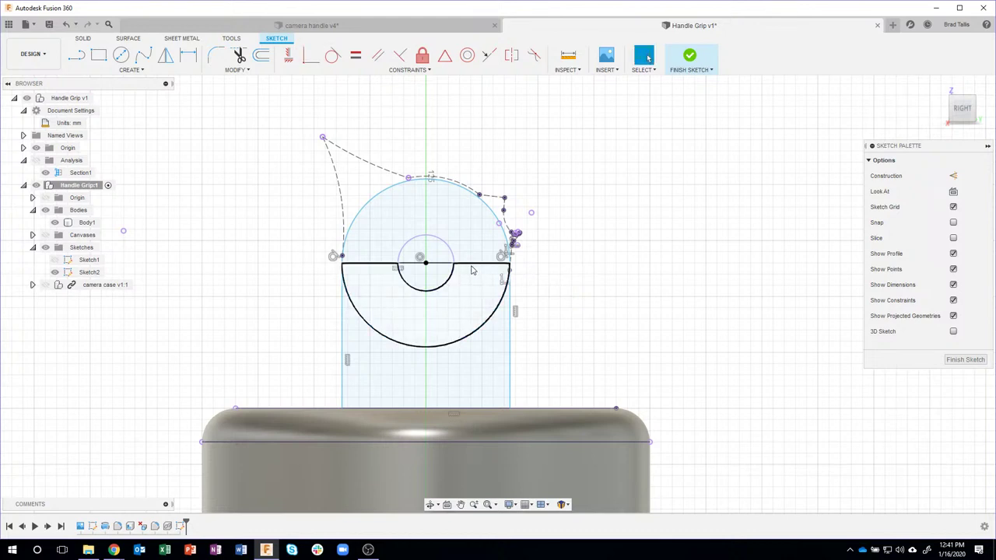
pyautogui.click(469, 268)
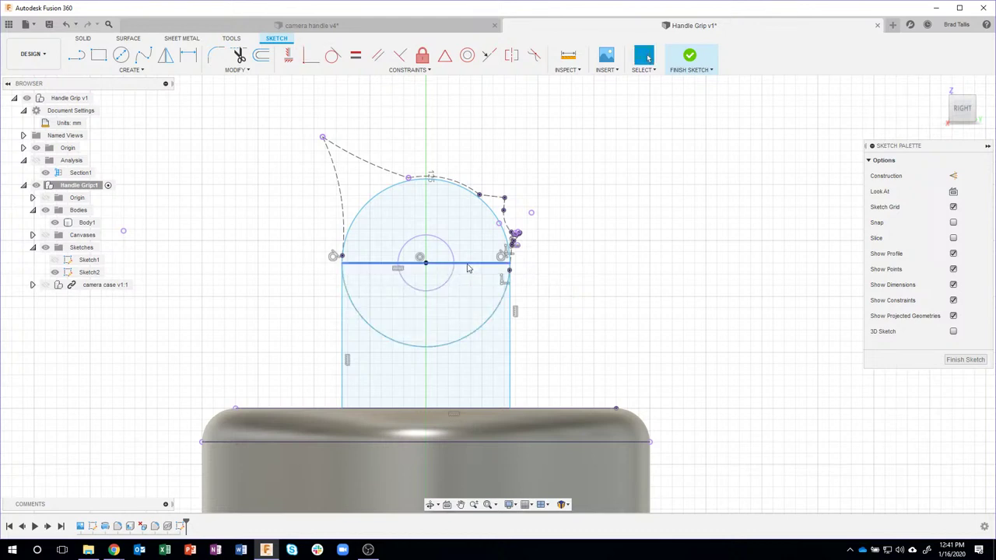
pyautogui.click(951, 179)
pyautogui.click(644, 298)
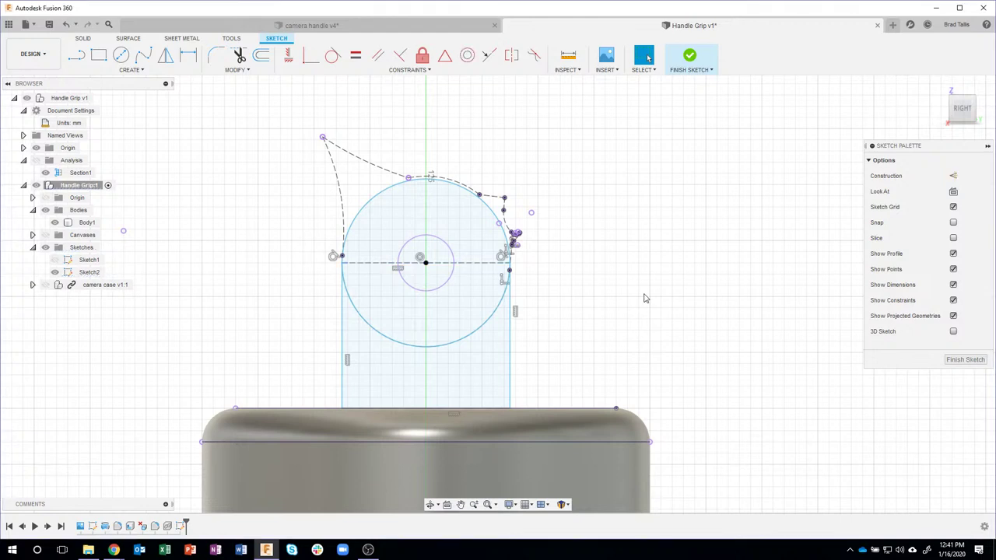
pyautogui.click(481, 239)
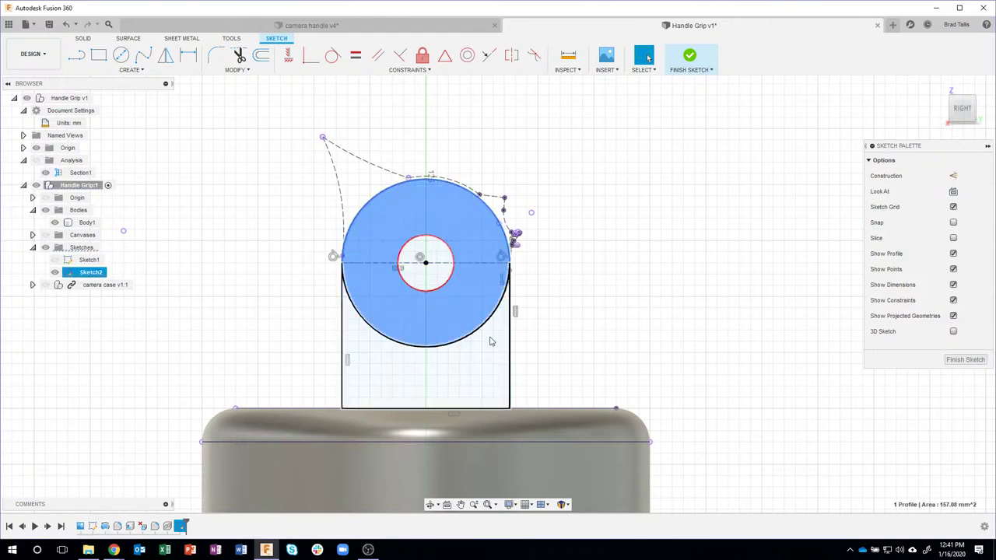
pyautogui.keyDown('ctrl'); pyautogui.click(492, 336); pyautogui.keyUp('ctrl')
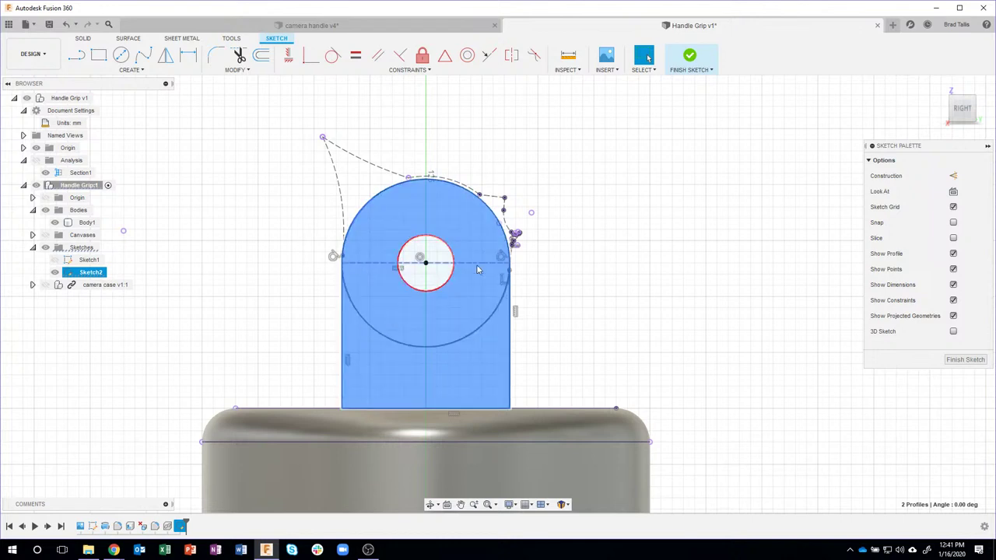
pyautogui.press('Escape')
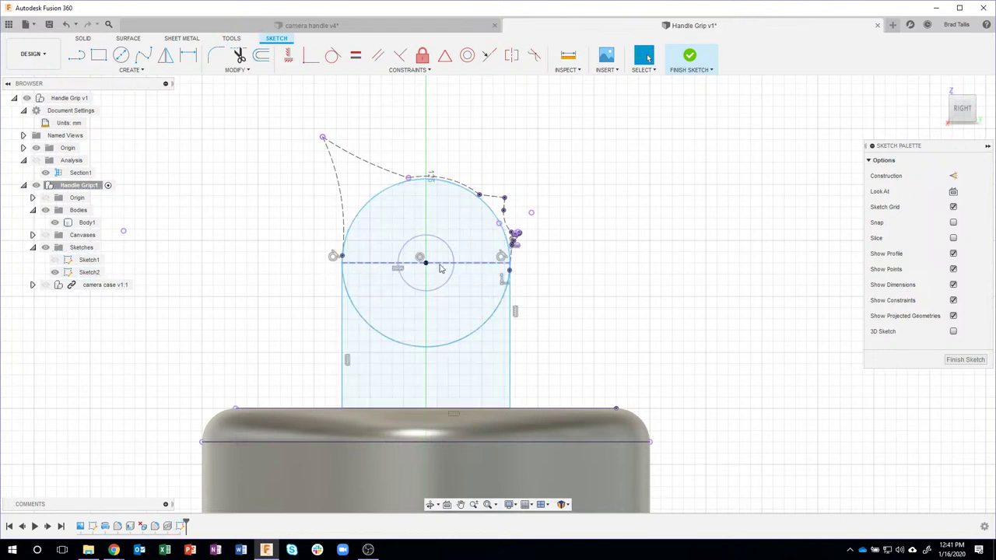
# Step: Revert the centre line to a normal line and compare the split ring and rectangle profiles
pyautogui.click(481, 263)
pyautogui.click(956, 177)
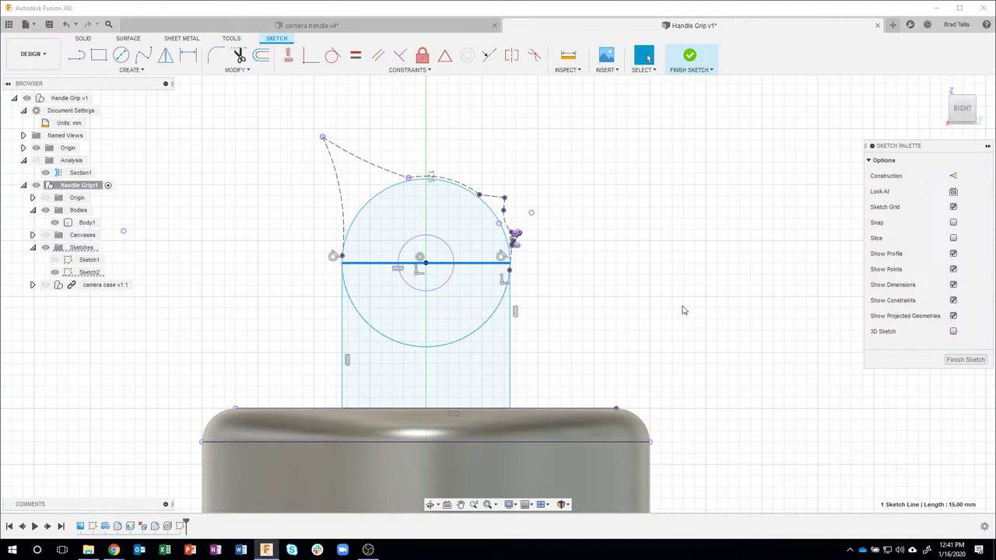
pyautogui.click(470, 237)
pyautogui.keyDown('shift'); pyautogui.click(481, 292); pyautogui.keyUp('shift')
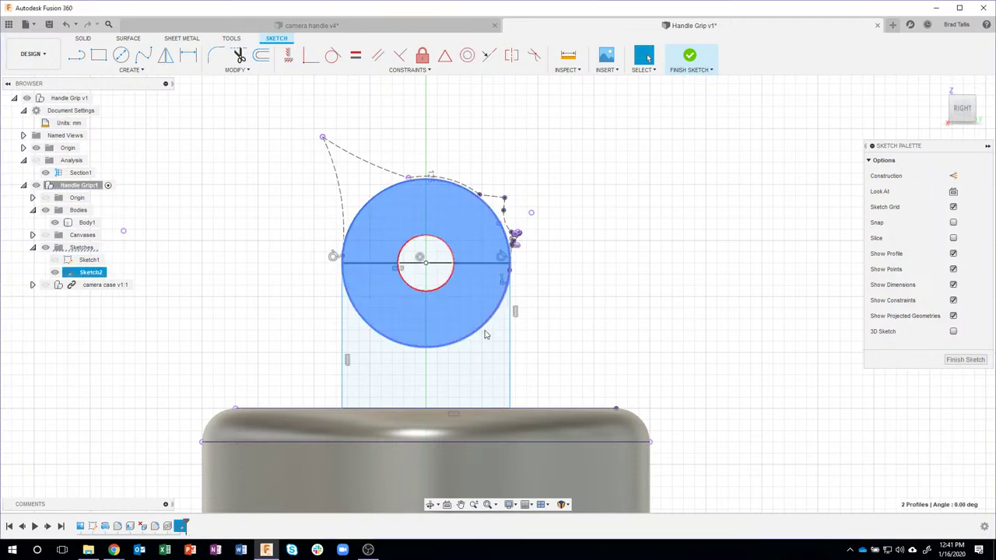
pyautogui.keyDown('shift'); pyautogui.click(490, 375); pyautogui.keyUp('shift')
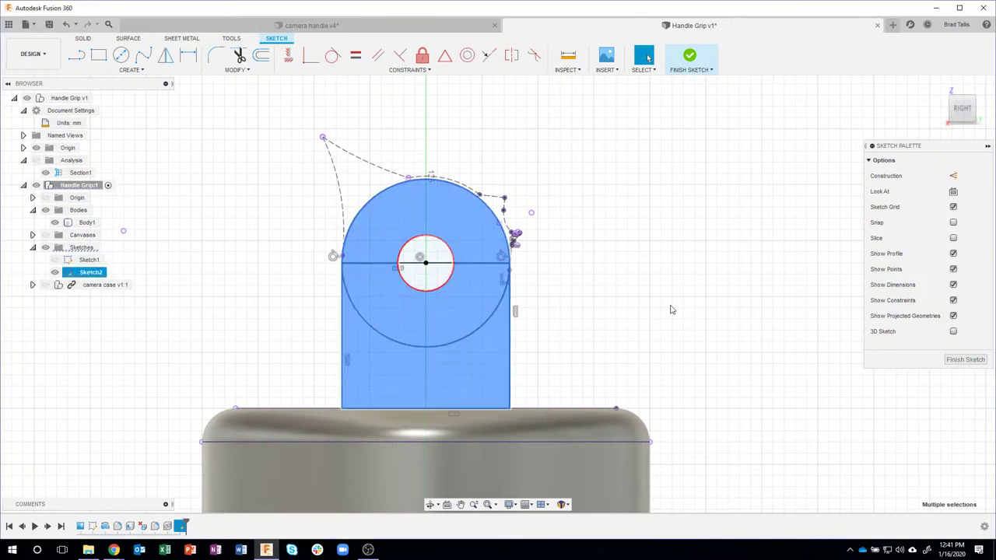
pyautogui.click(593, 289)
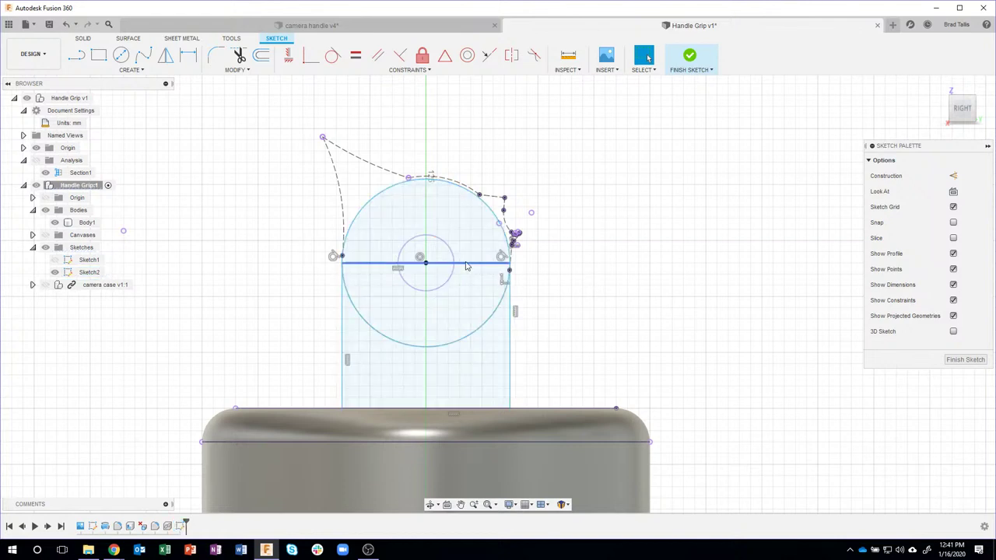
# Step: Set the centre line back to construction and select the ring and lower rectangle profiles
pyautogui.click(471, 265)
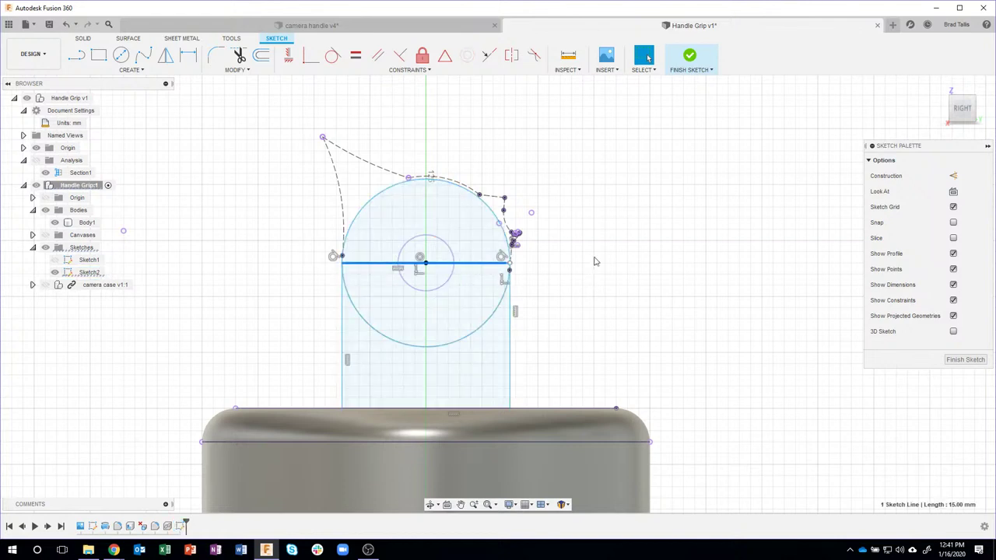
pyautogui.click(953, 175)
pyautogui.click(640, 284)
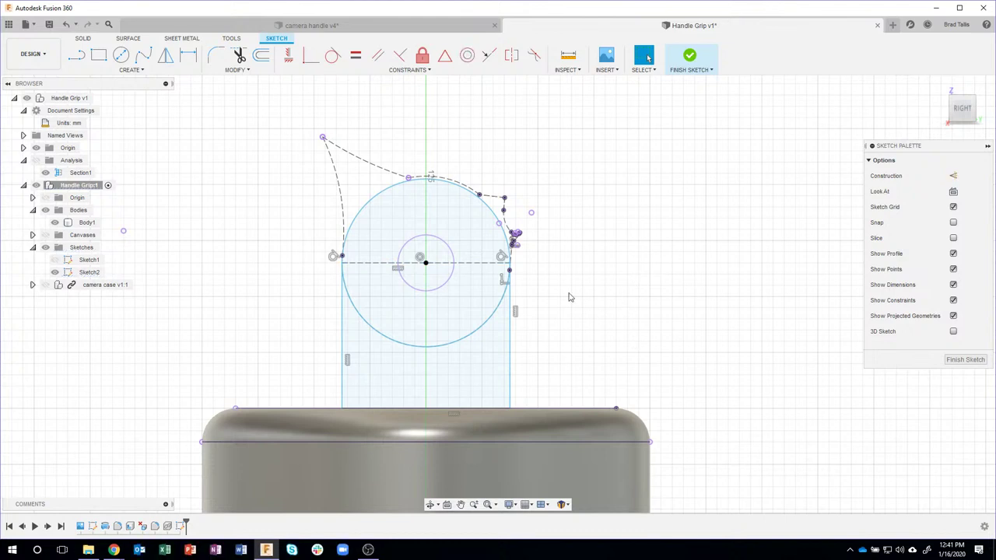
pyautogui.click(485, 241)
pyautogui.keyDown('shift'); pyautogui.click(496, 369); pyautogui.keyUp('shift')
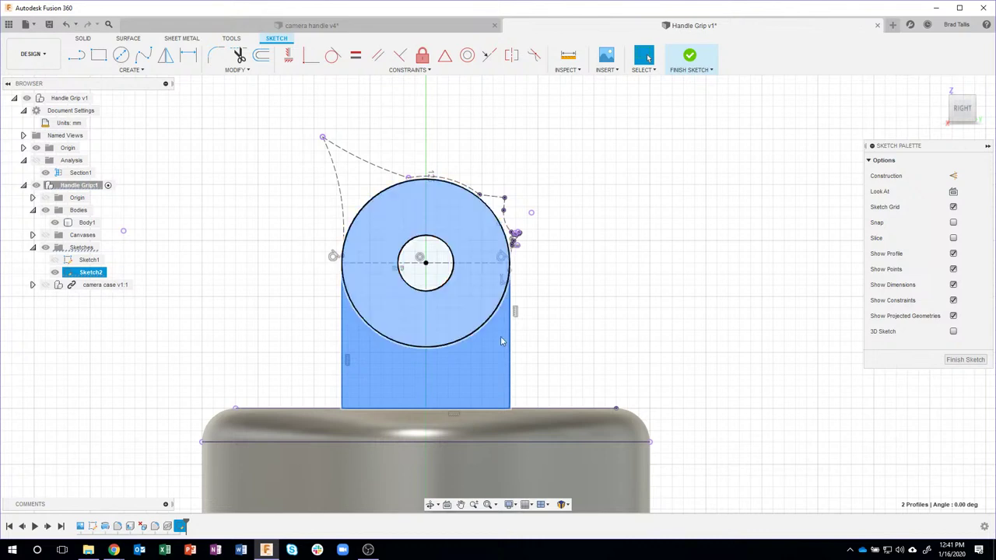
# Step: From an oblique view, start an Extrude on the selected ring and rectangle profiles
pyautogui.moveTo(663, 276)
pyautogui.keyDown('shift'); pyautogui.mouseDown(button='middle')
pyautogui.moveTo(547, 280)
pyautogui.moveTo(465, 299)
pyautogui.mouseUp(button='middle'); pyautogui.keyUp('shift')
pyautogui.rightClick(466, 300)
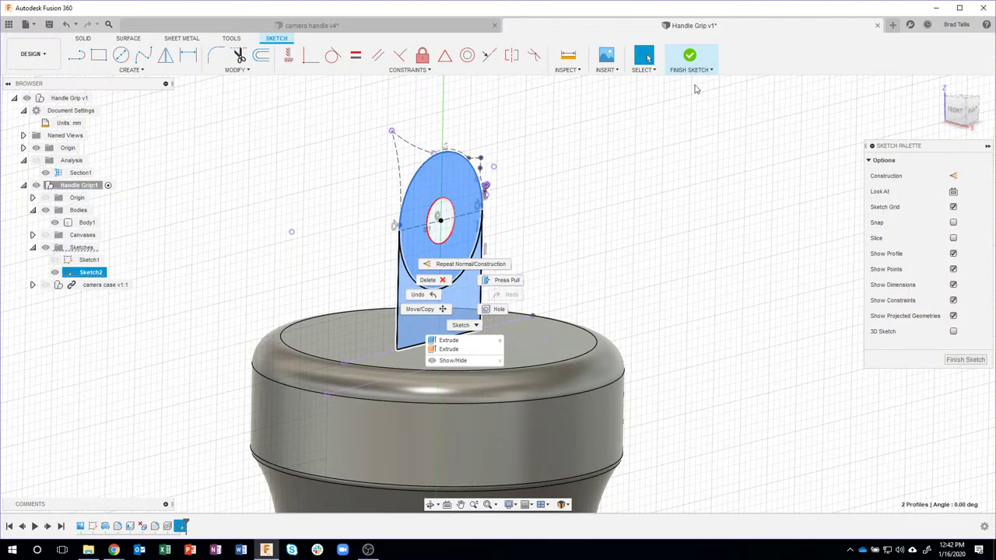
pyautogui.moveTo(600, 202)
pyautogui.keyDown('shift'); pyautogui.mouseDown(button='middle')
pyautogui.moveTo(673, 213)
pyautogui.moveTo(453, 222)
pyautogui.mouseUp(button='middle'); pyautogui.keyUp('shift')
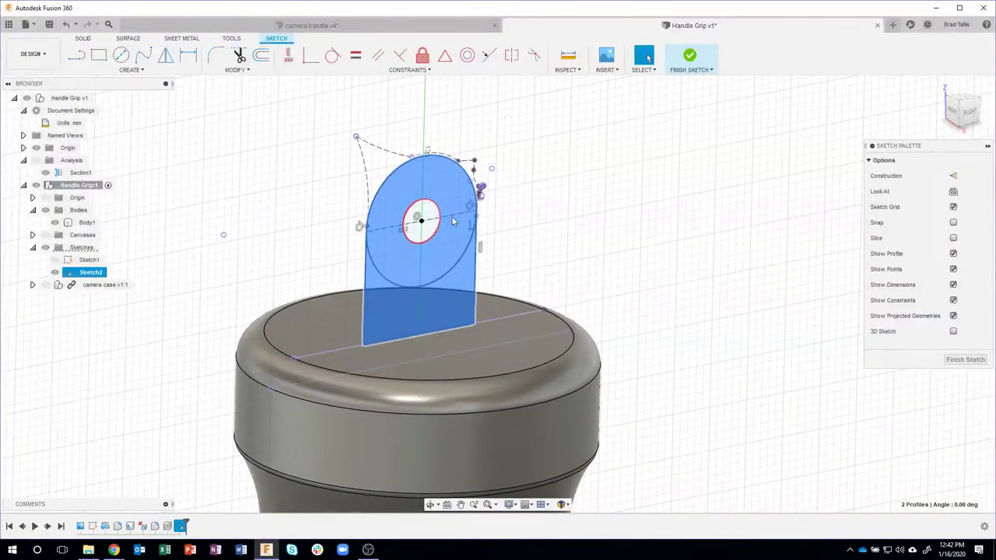
pyautogui.rightClick(466, 281)
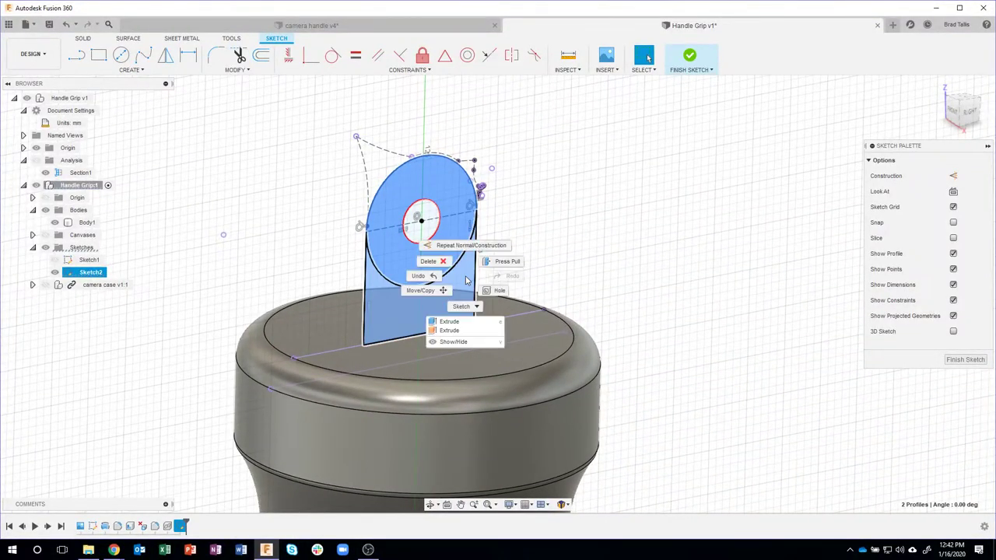
pyautogui.click(465, 324)
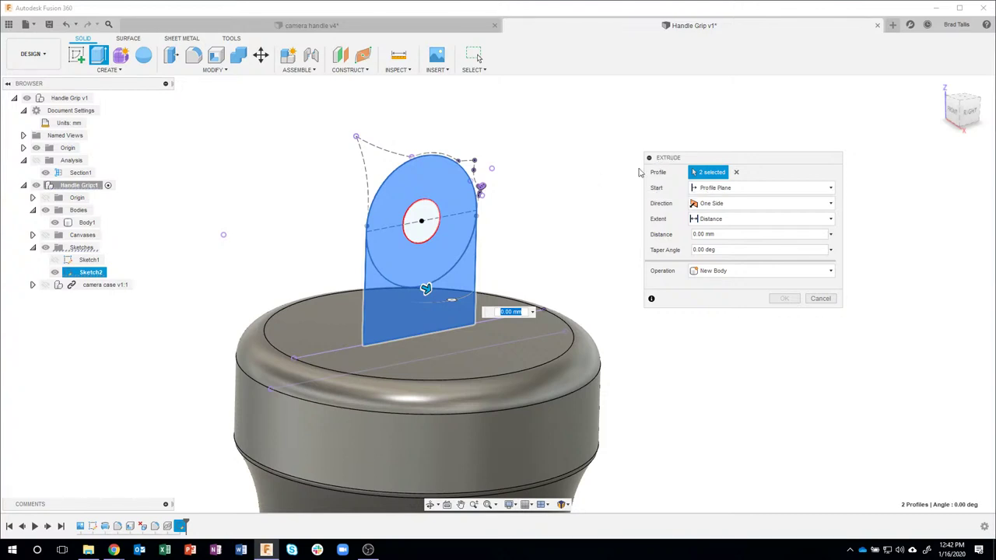
# Step: Drag the profiles out as a joined extrusion and set its direction to Symmetric
pyautogui.keyDown('shift'); pyautogui.moveTo(567, 194); pyautogui.dragTo(564, 221, button='middle'); pyautogui.keyUp('shift')
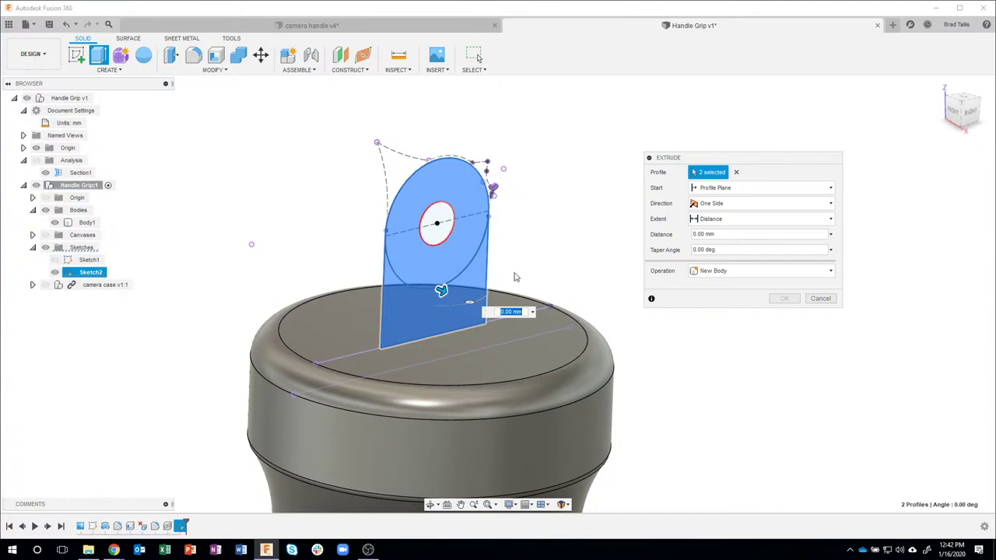
pyautogui.moveTo(441, 290); pyautogui.dragTo(495, 328)
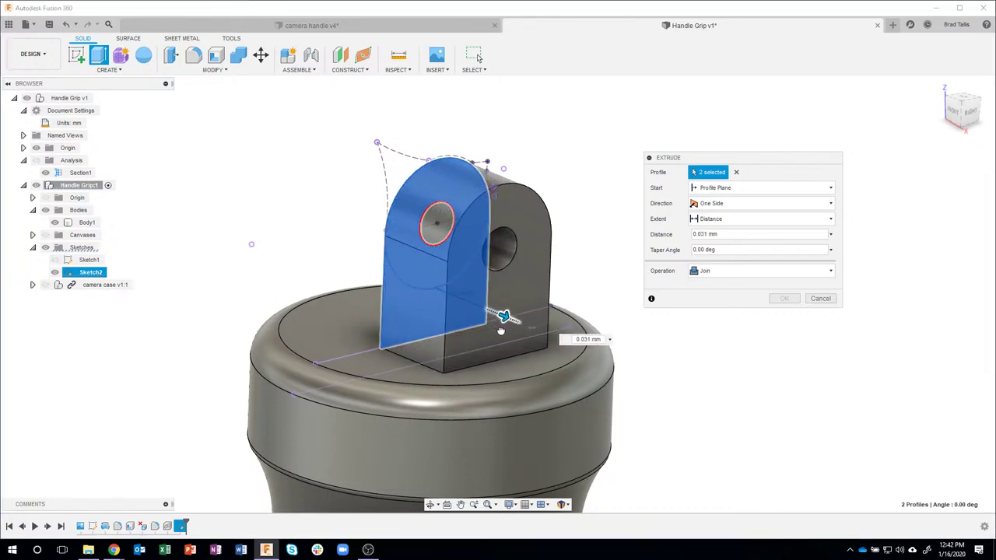
pyautogui.keyDown('shift'); pyautogui.moveTo(496, 328); pyautogui.dragTo(334, 270, button='middle'); pyautogui.keyUp('shift')
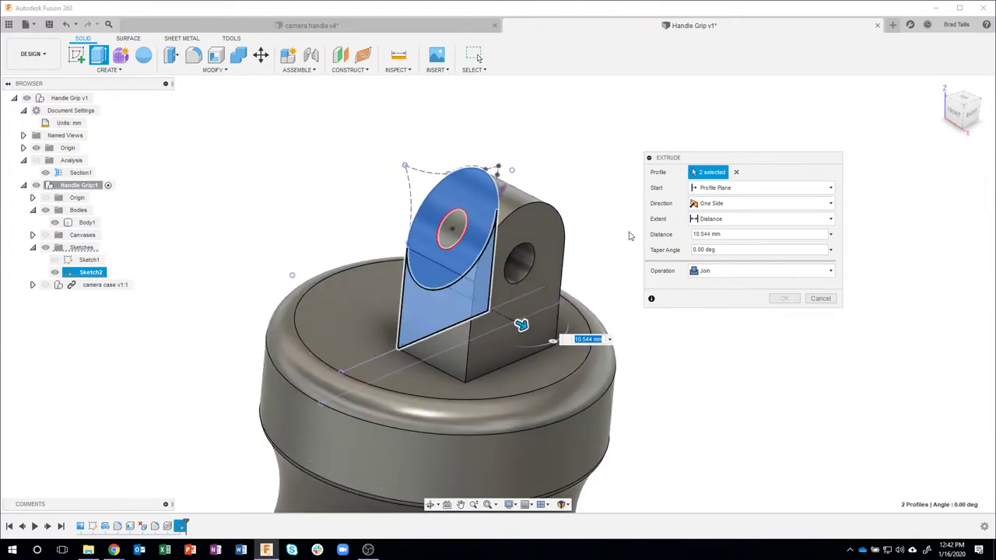
pyautogui.click(766, 205)
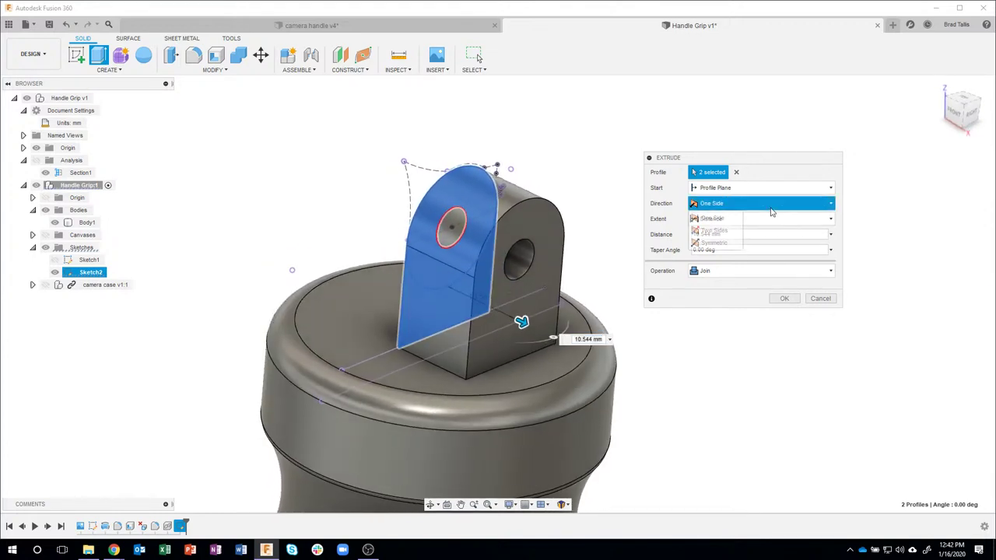
pyautogui.click(718, 242)
pyautogui.keyDown('shift'); pyautogui.moveTo(577, 332); pyautogui.dragTo(498, 303, button='middle'); pyautogui.keyUp('shift')
pyautogui.moveTo(498, 303); pyautogui.dragTo(529, 314)
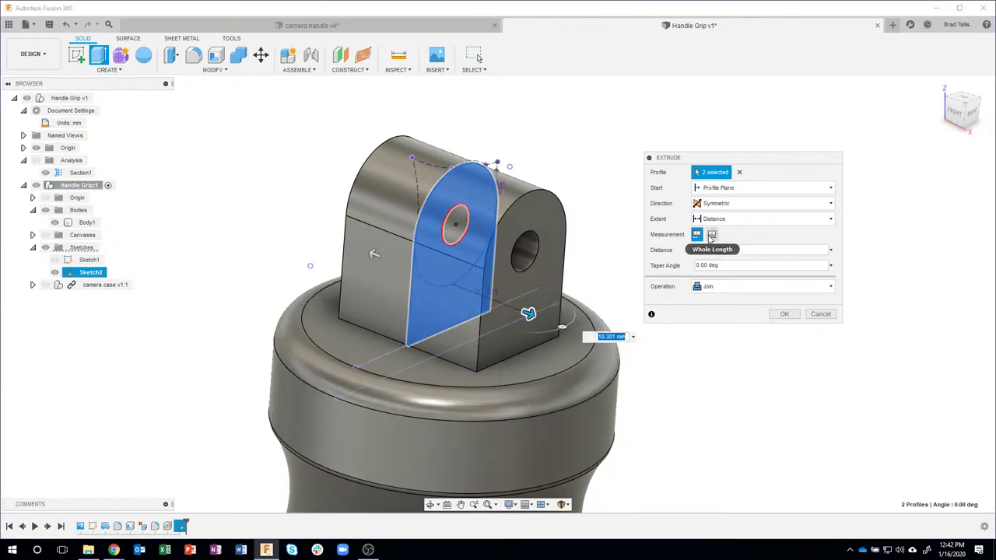
# Step: Set the measurement to Whole Length with a 22 mm distance and apply the extrusion
pyautogui.click(713, 235)
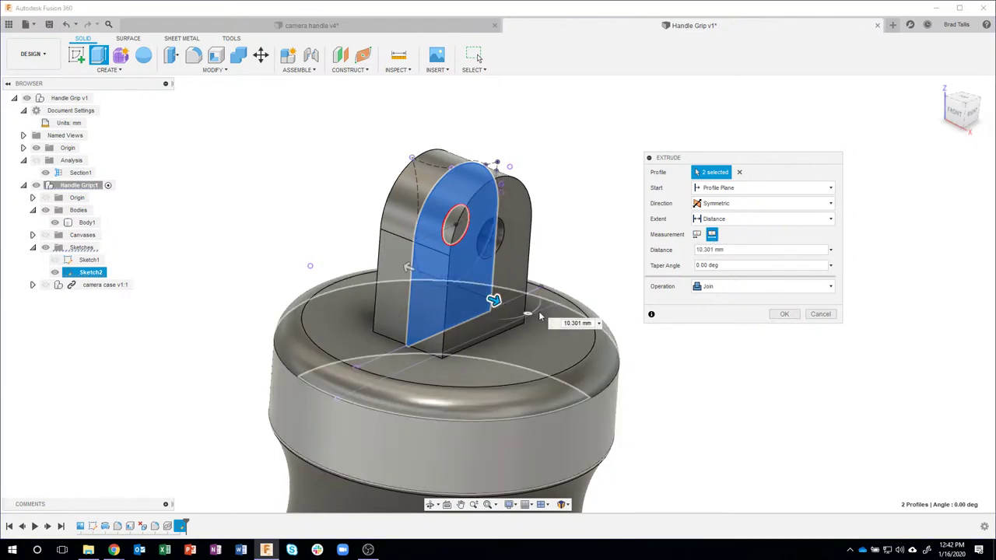
pyautogui.moveTo(494, 302); pyautogui.dragTo(529, 327)
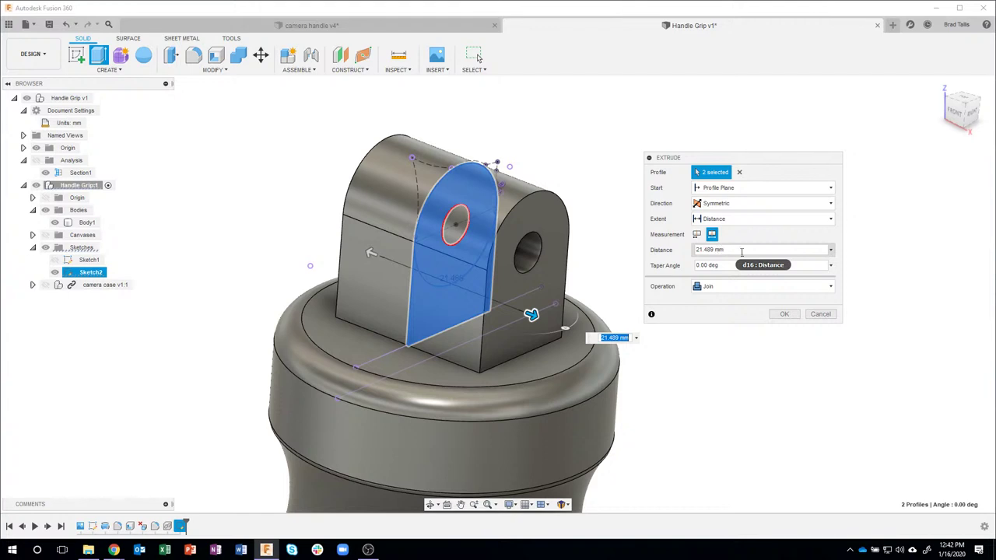
pyautogui.moveTo(738, 249); pyautogui.dragTo(693, 251)
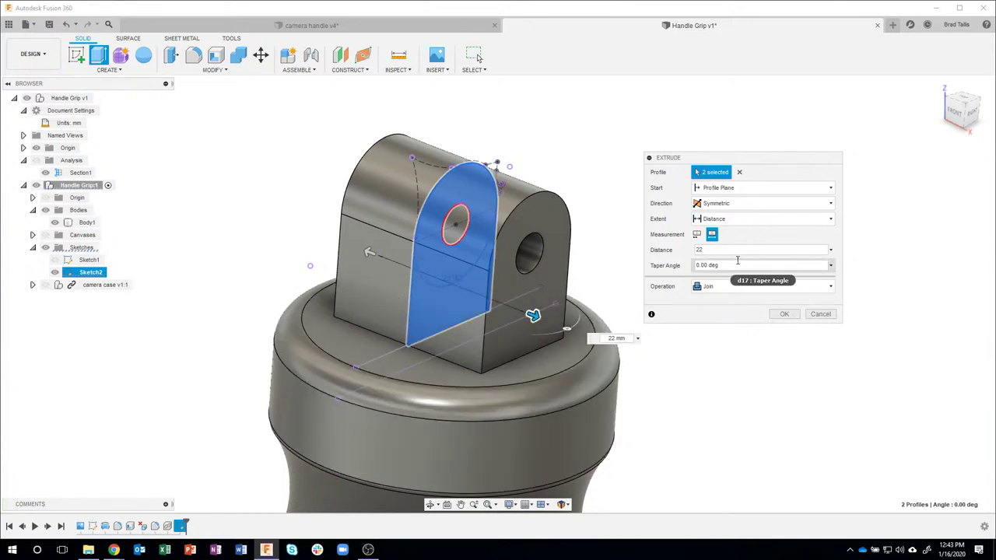
pyautogui.click(697, 235)
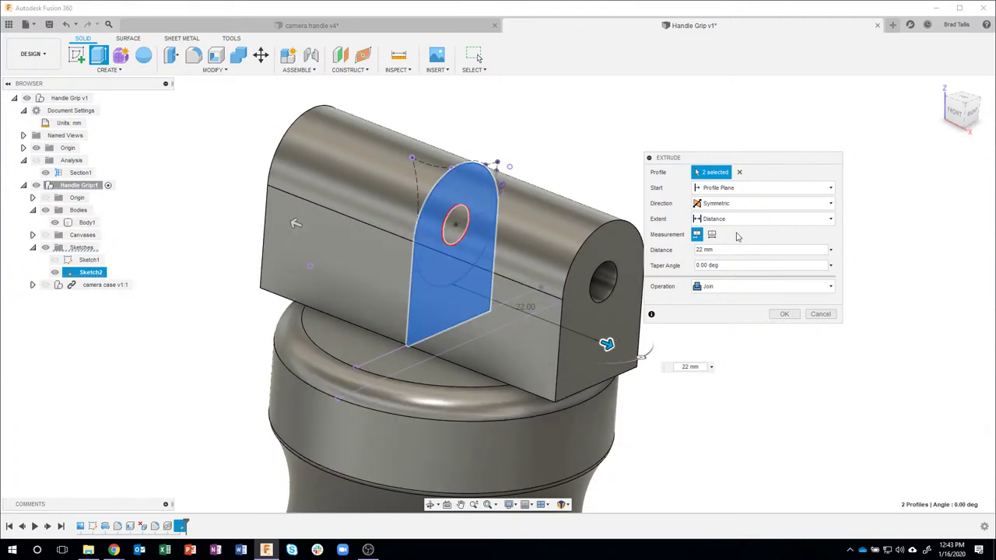
pyautogui.click(712, 235)
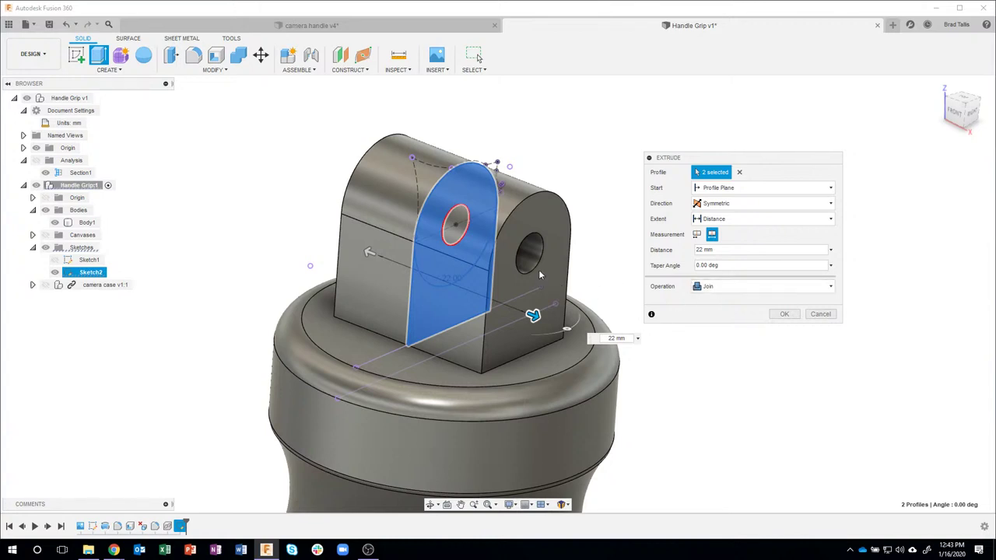
pyautogui.click(783, 315)
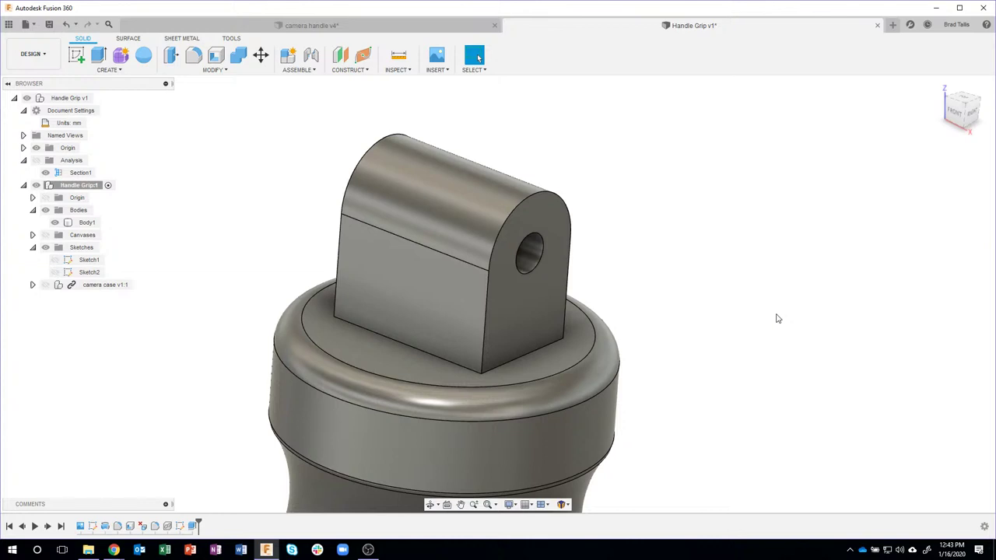
# Step: Zoom out, unhide camera case v1:1, and begin a new sketch
pyautogui.scroll(-5, 728, 359)
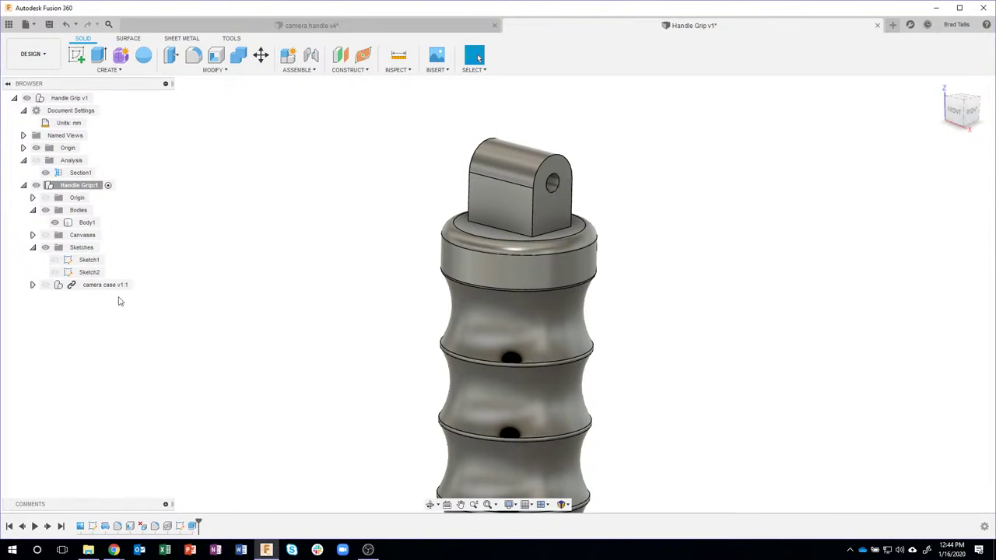
pyautogui.click(45, 285)
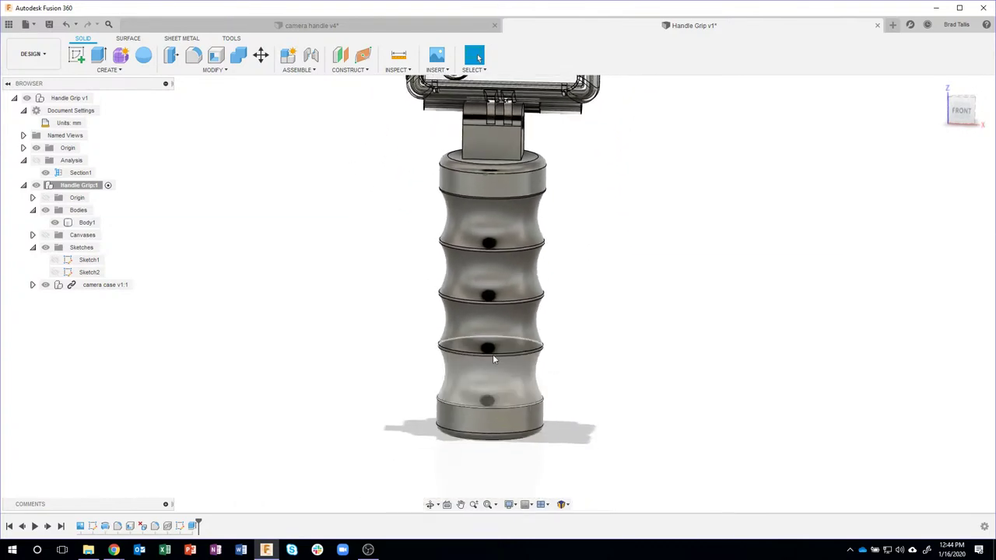
pyautogui.click(78, 57)
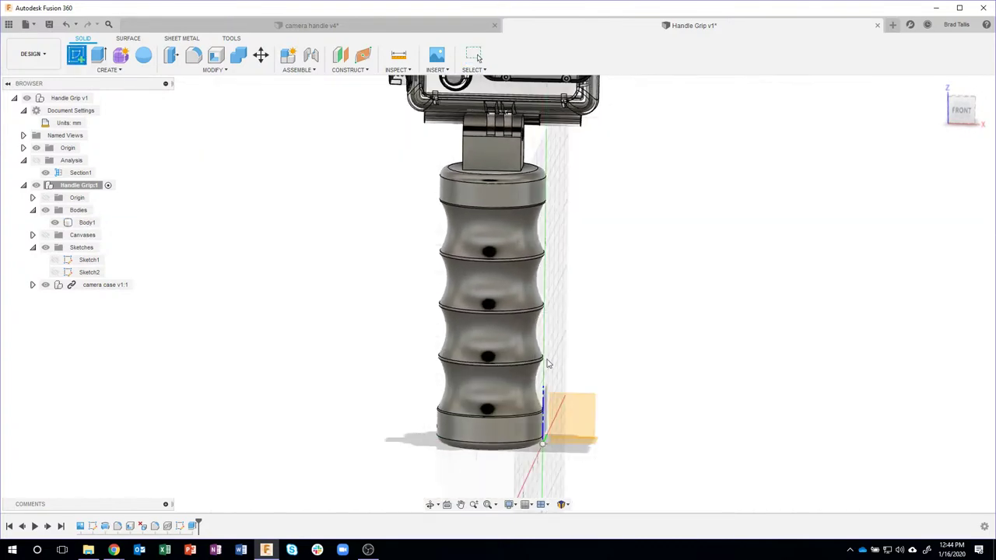
# Step: Place Sketch3 on the front plane by the grip base and start projecting mount geometry
pyautogui.click(588, 409)
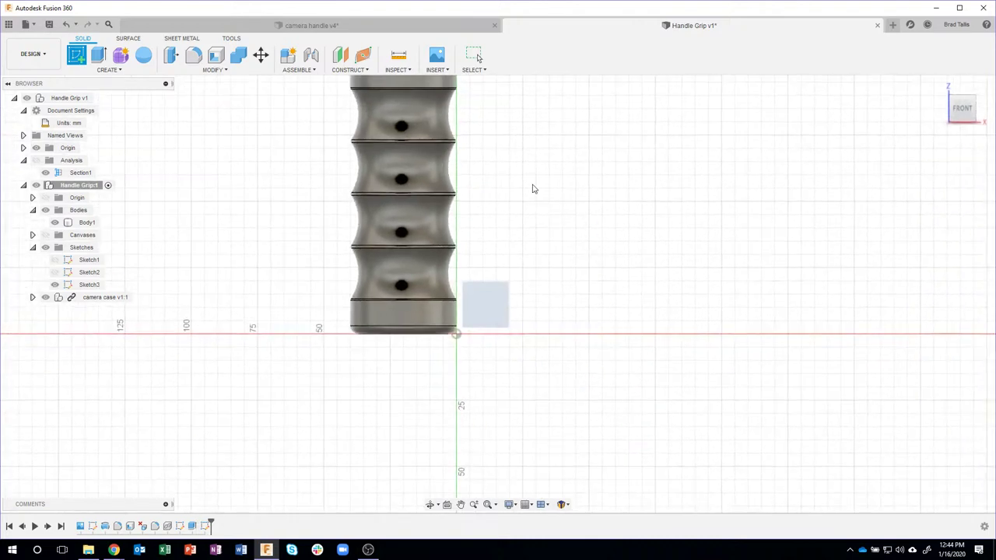
pyautogui.scroll(5, 415, 198)
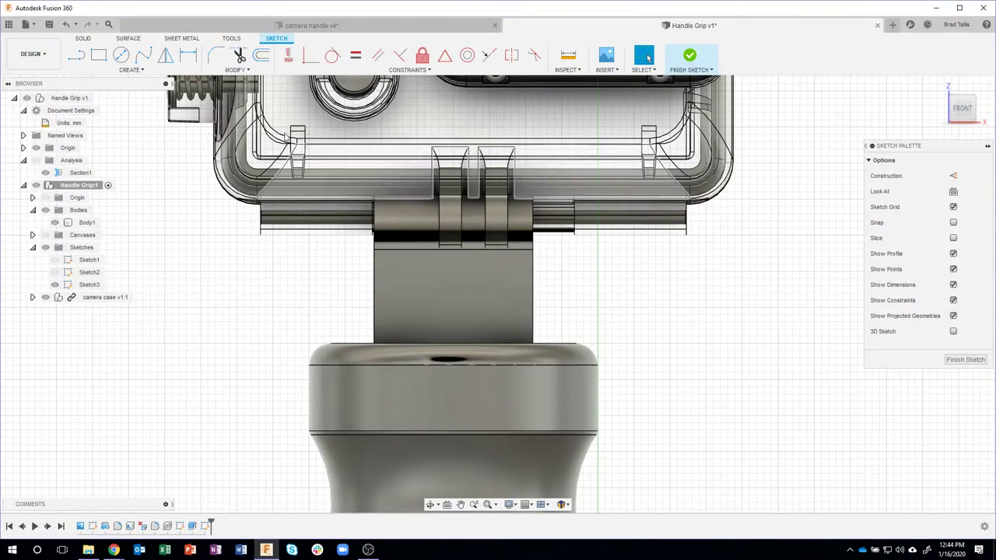
pyautogui.click(131, 70)
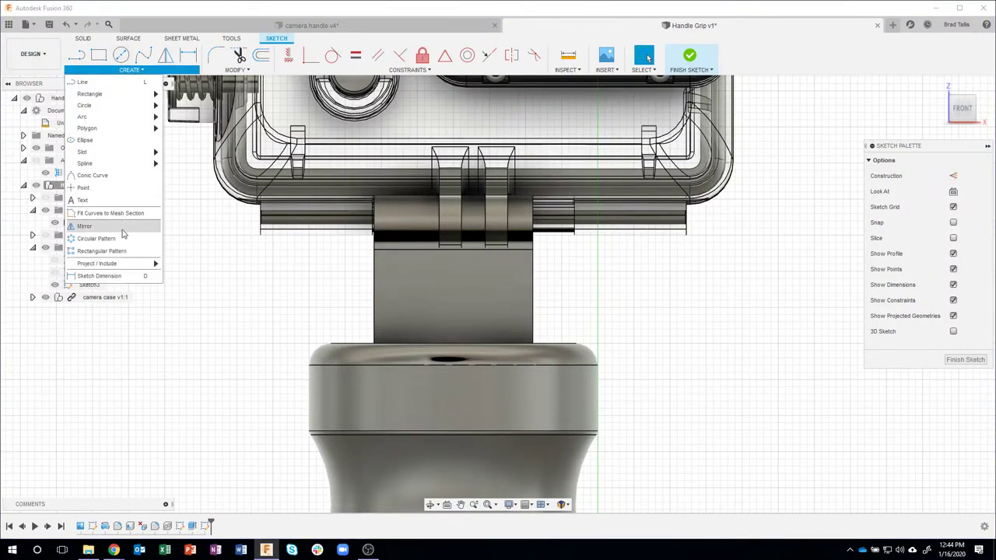
pyautogui.moveTo(121, 264)
pyautogui.click(181, 268)
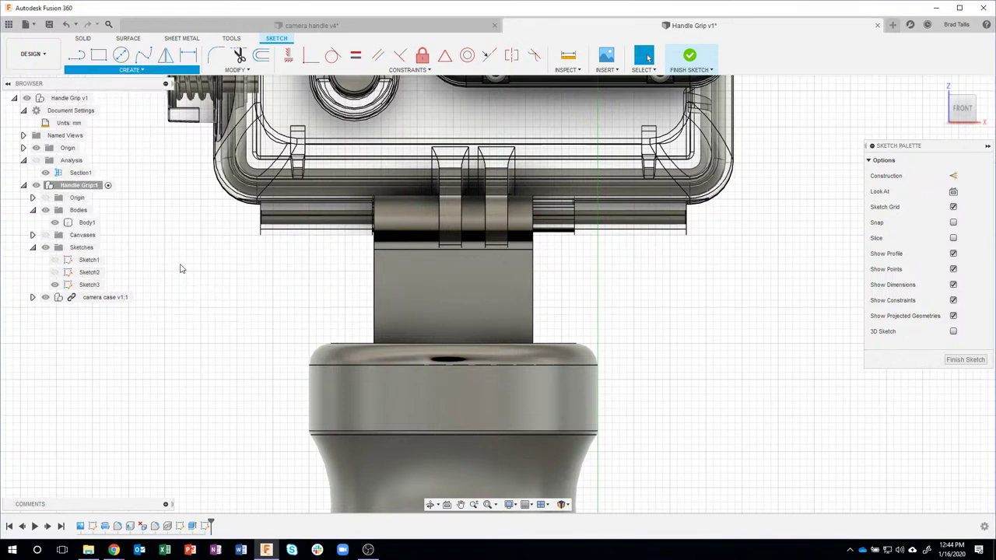
pyautogui.moveTo(744, 170); pyautogui.dragTo(745, 246)
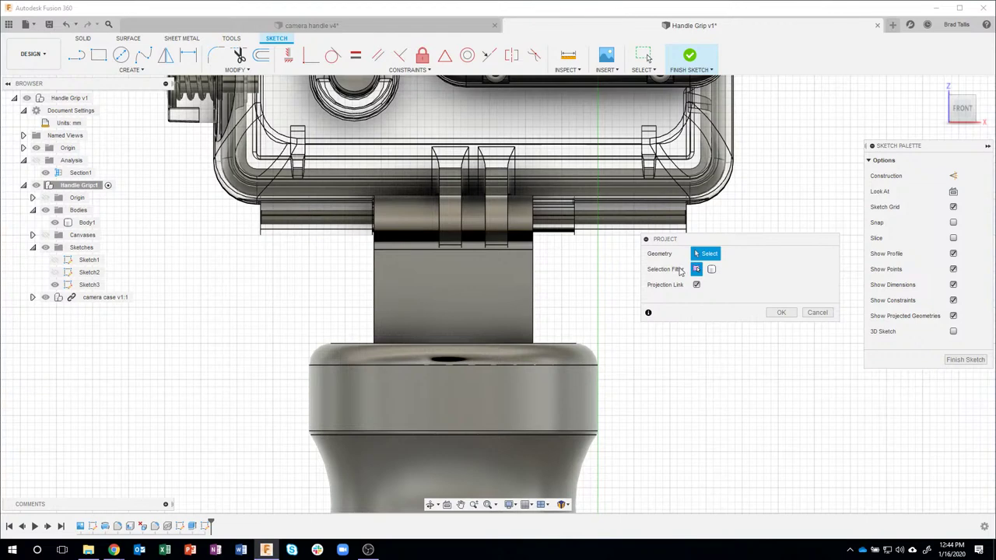
# Step: Project the camera case body's outline into Sketch3 using the Bodies selection filter
pyautogui.click(713, 269)
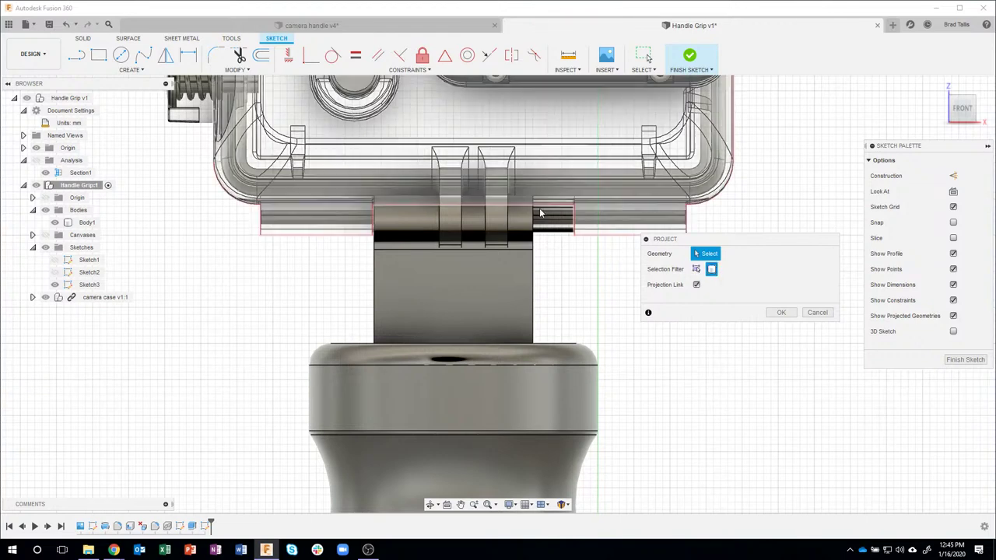
pyautogui.click(494, 184)
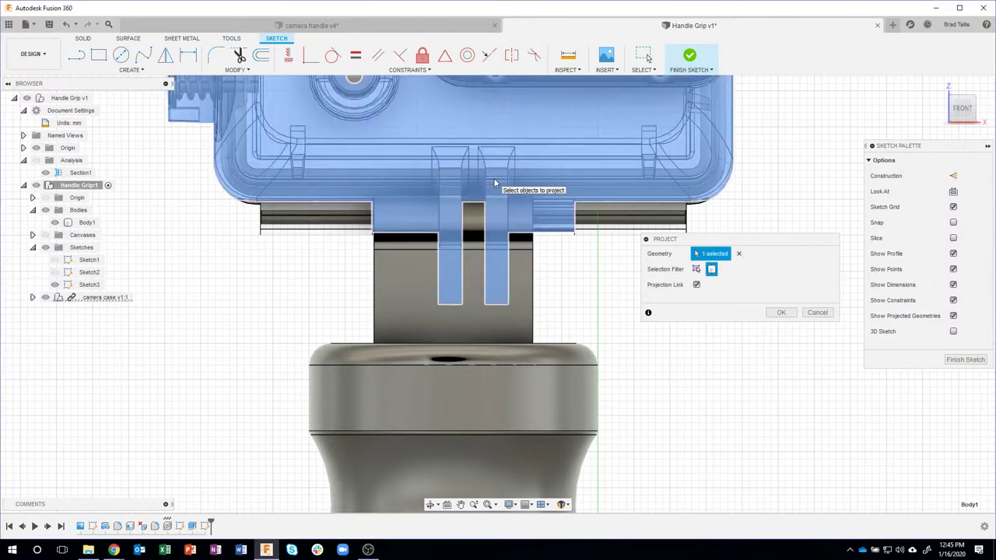
pyautogui.click(781, 312)
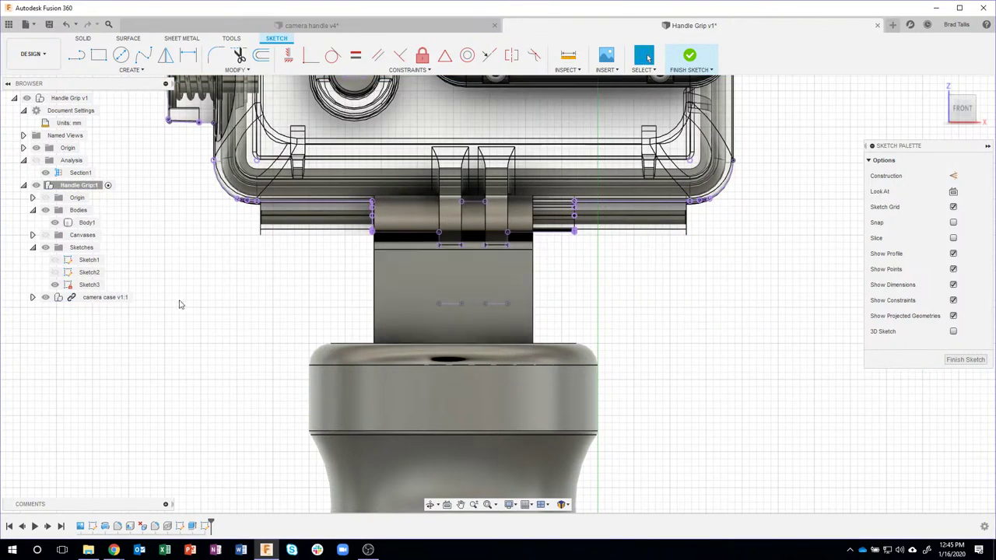
# Step: Hide the camera case and draw the right narrow slot rectangle over the mount
pyautogui.click(45, 298)
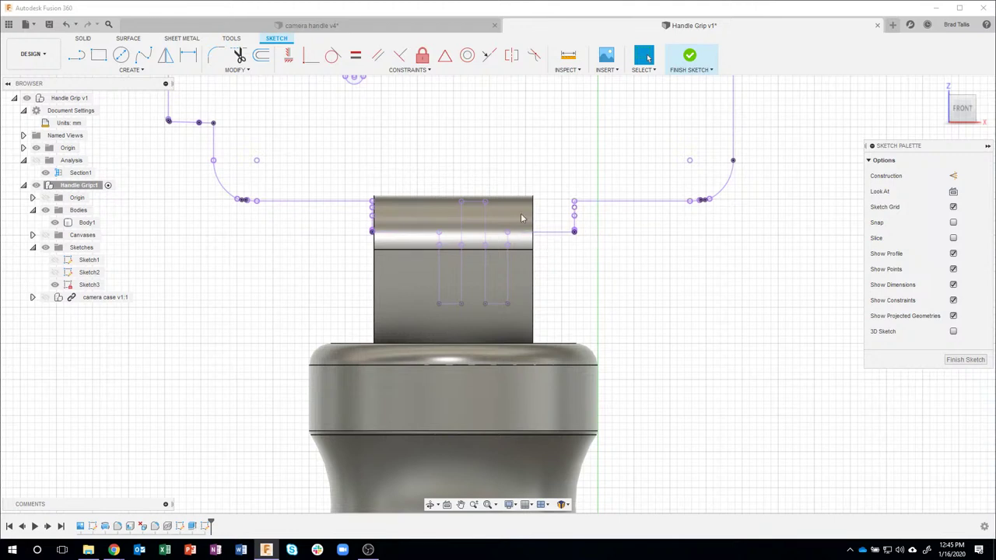
pyautogui.click(456, 222)
pyautogui.click(98, 55)
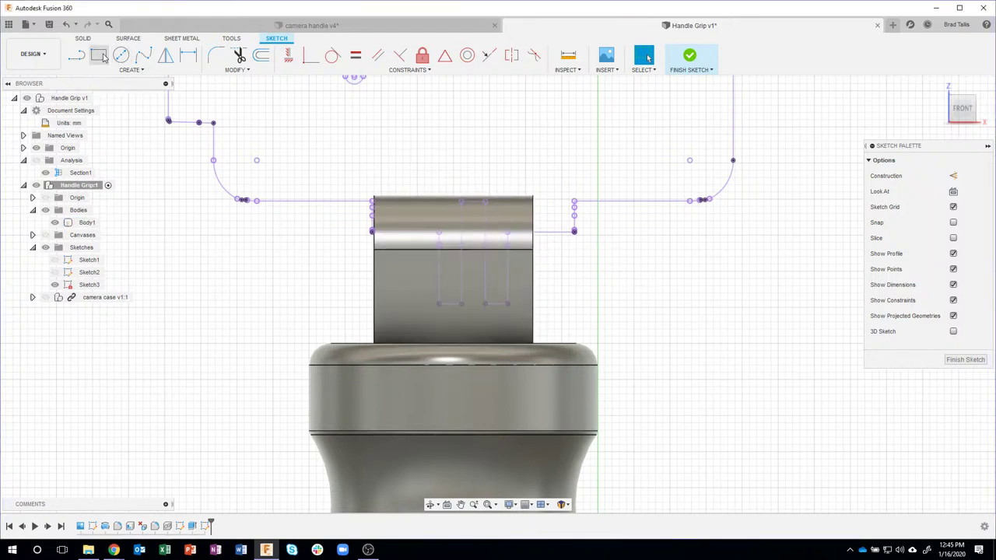
pyautogui.click(486, 302)
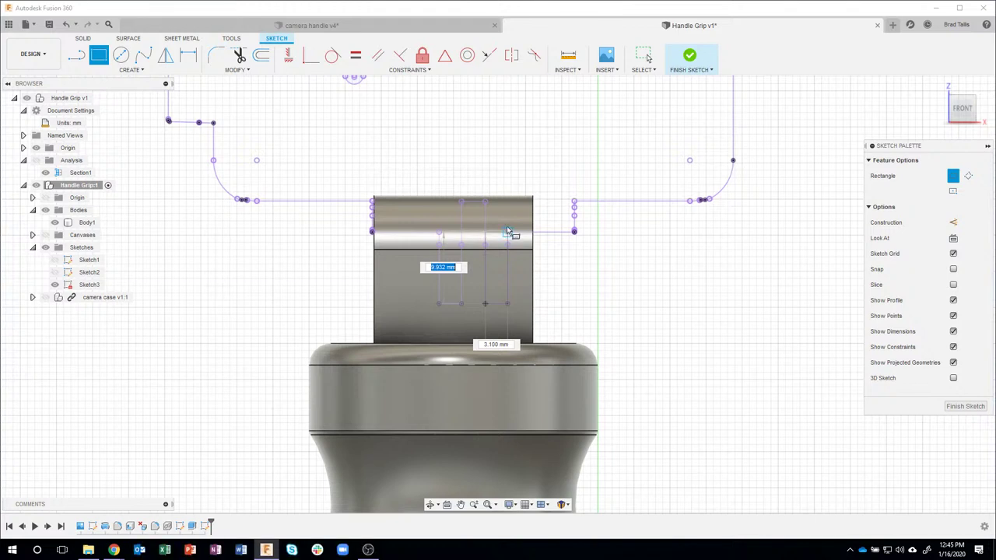
pyautogui.click(508, 159)
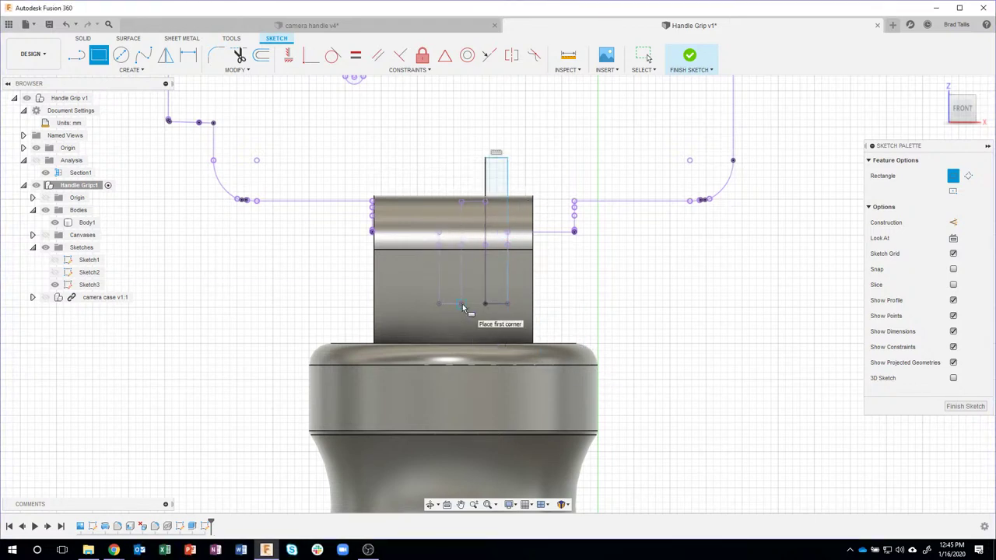
# Step: Draw the left slot rectangle beside it and select the slot profiles
pyautogui.click(439, 159)
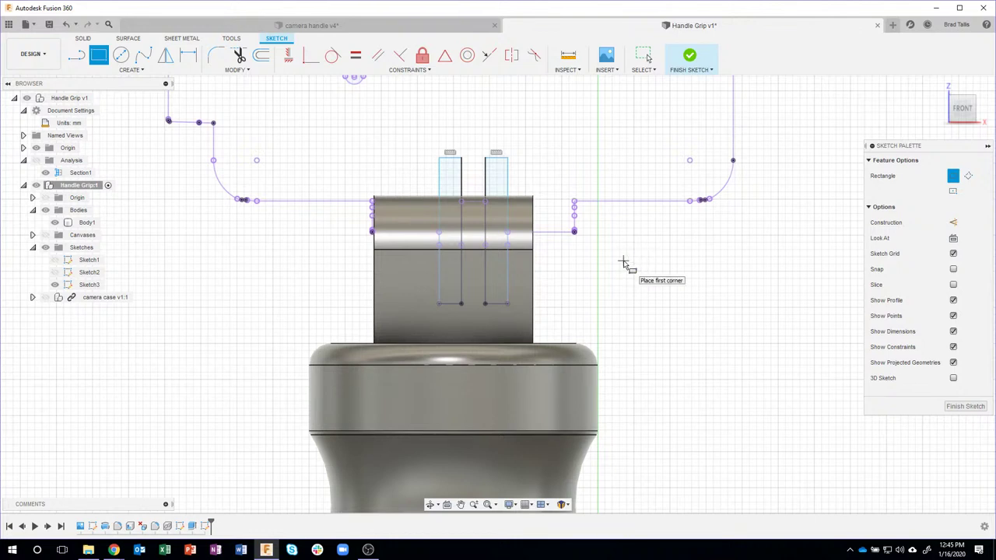
pyautogui.press('Escape')
pyautogui.click(499, 184)
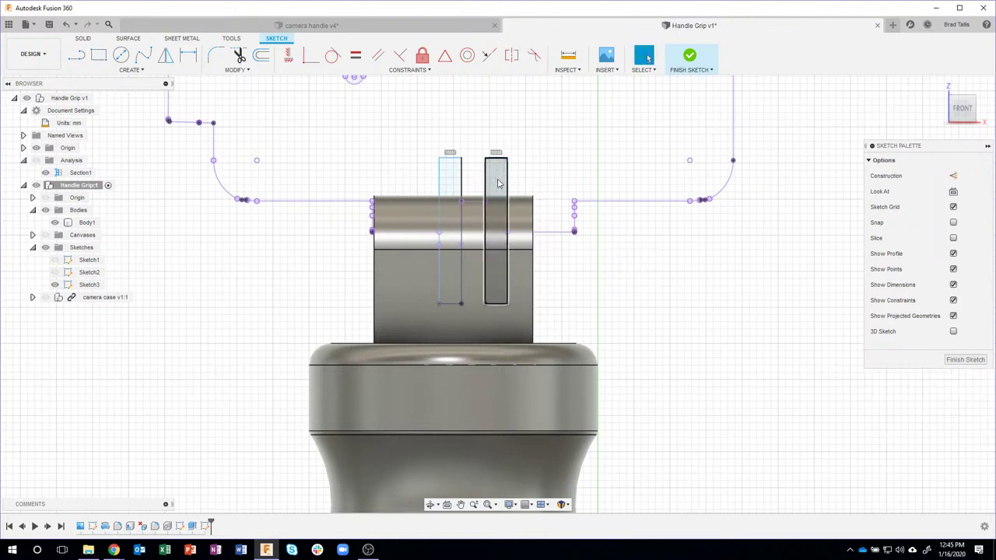
pyautogui.click(499, 184)
# Step: Extrude both slot profiles as a cut into the mount block
pyautogui.keyDown('shift'); pyautogui.click(452, 181); pyautogui.keyUp('shift')
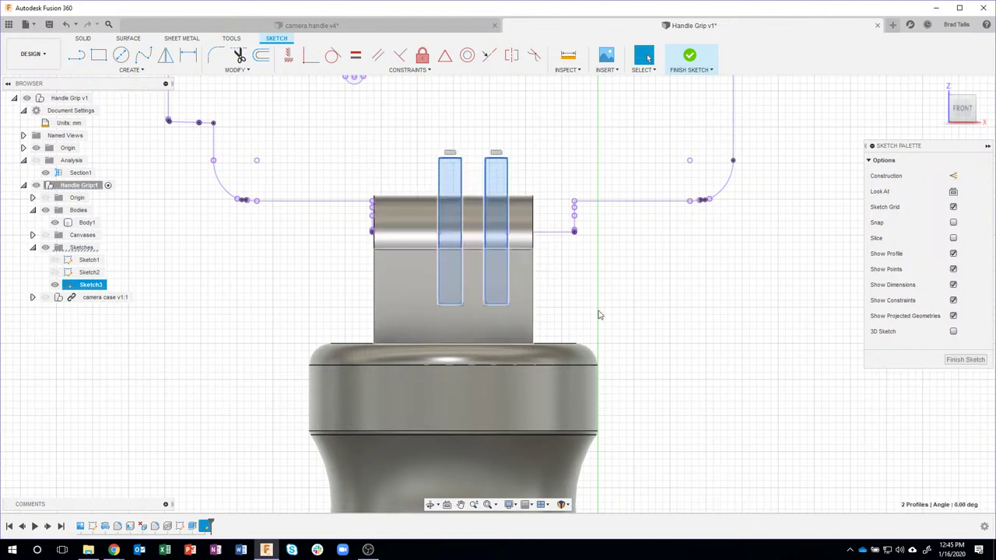
pyautogui.keyDown('shift'); pyautogui.moveTo(660, 336); pyautogui.dragTo(532, 208, button='middle'); pyautogui.keyUp('shift')
pyautogui.rightClick(531, 209)
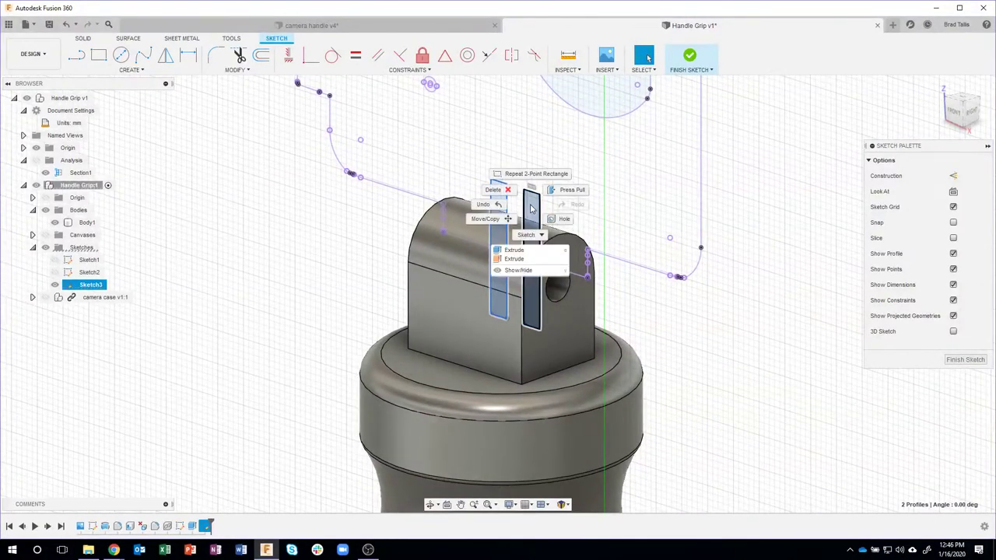
pyautogui.click(523, 251)
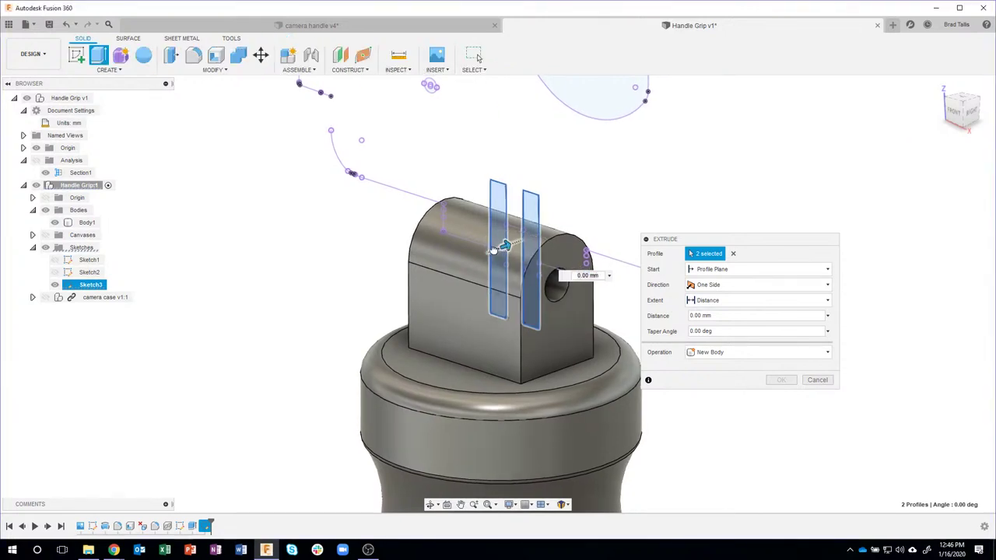
pyautogui.moveTo(492, 249); pyautogui.dragTo(445, 250)
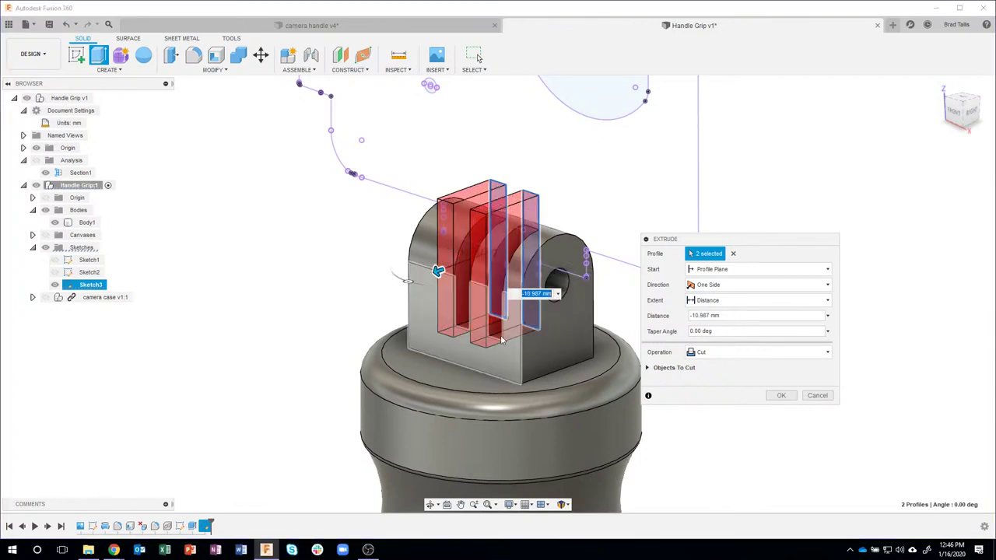
pyautogui.moveTo(418, 292)
pyautogui.keyDown('shift'); pyautogui.mouseDown(button='middle')
pyautogui.moveTo(443, 285)
pyautogui.moveTo(478, 298)
pyautogui.moveTo(483, 232)
pyautogui.mouseUp(button='middle'); pyautogui.keyUp('shift')
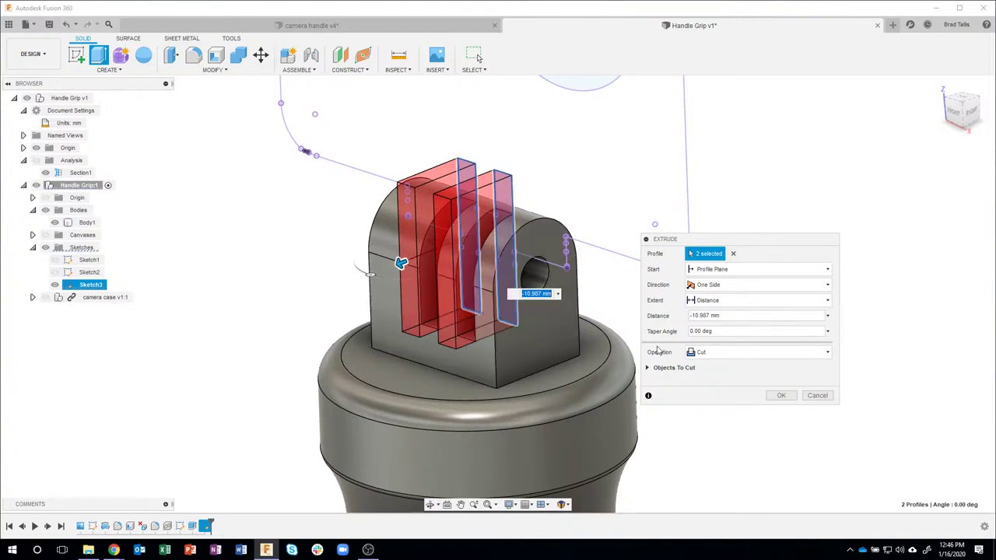
pyautogui.click(484, 355)
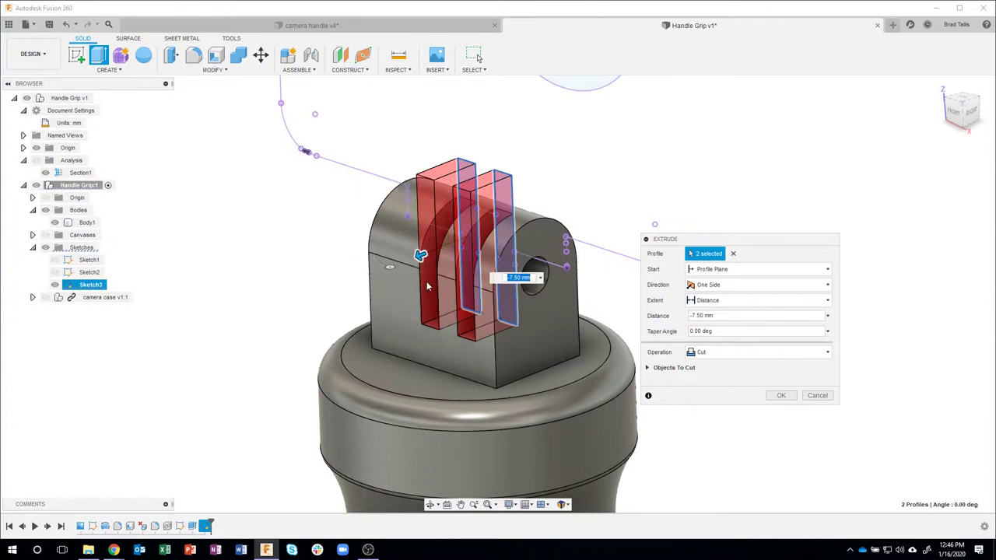
pyautogui.moveTo(420, 256); pyautogui.dragTo(399, 263)
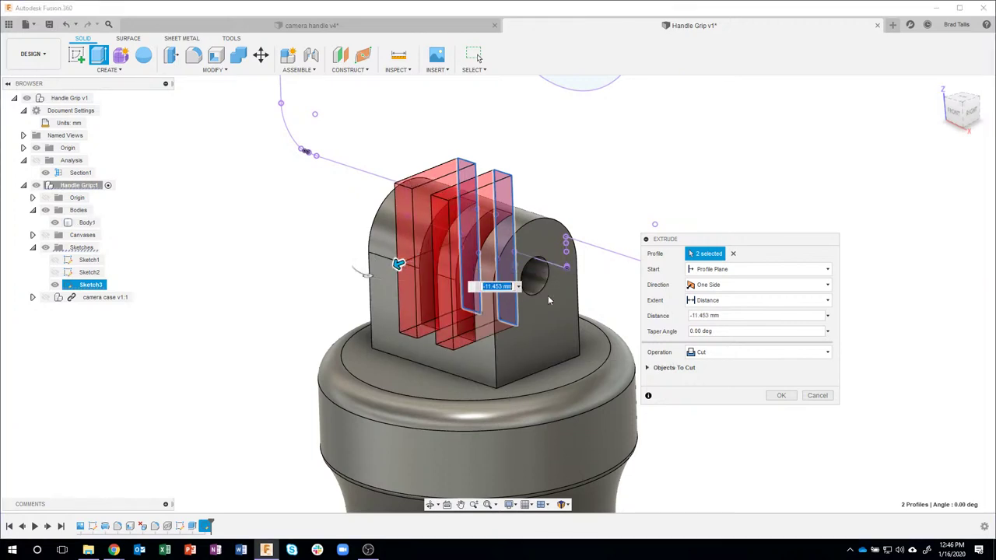
# Step: Set the cut to Symmetric direction with extent All, creating two slots
pyautogui.click(732, 285)
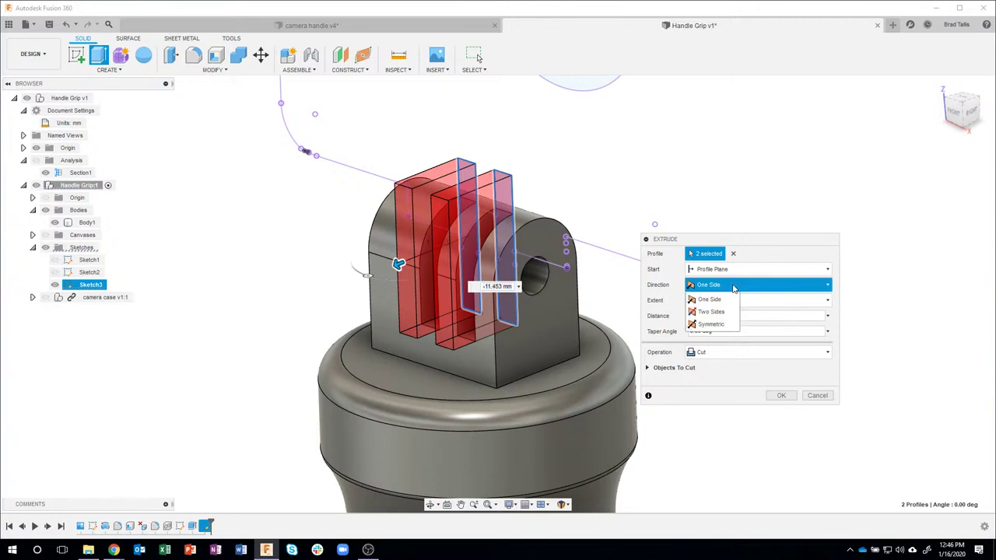
pyautogui.click(721, 324)
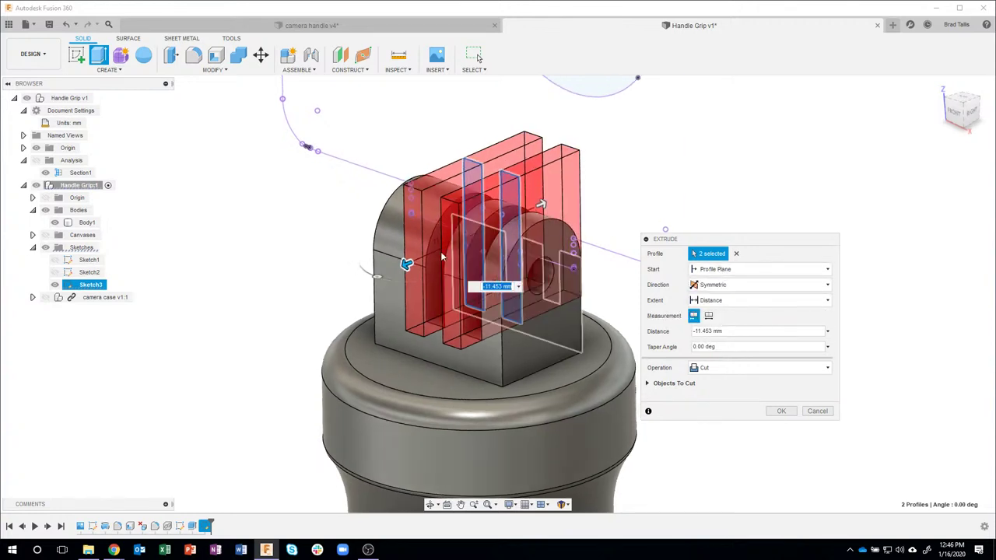
pyautogui.moveTo(414, 263); pyautogui.dragTo(441, 249)
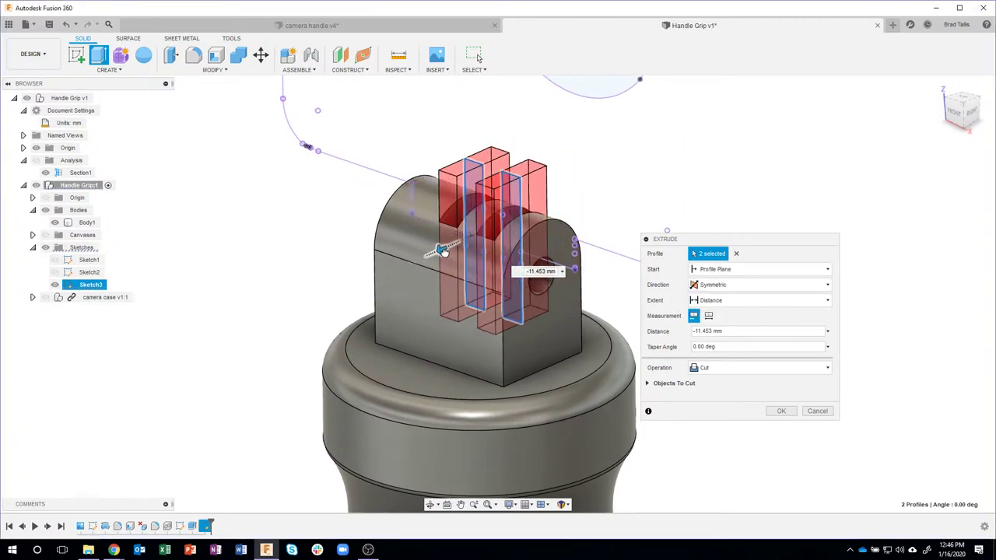
pyautogui.keyDown('shift'); pyautogui.moveTo(467, 249); pyautogui.dragTo(569, 210, button='middle'); pyautogui.keyUp('shift')
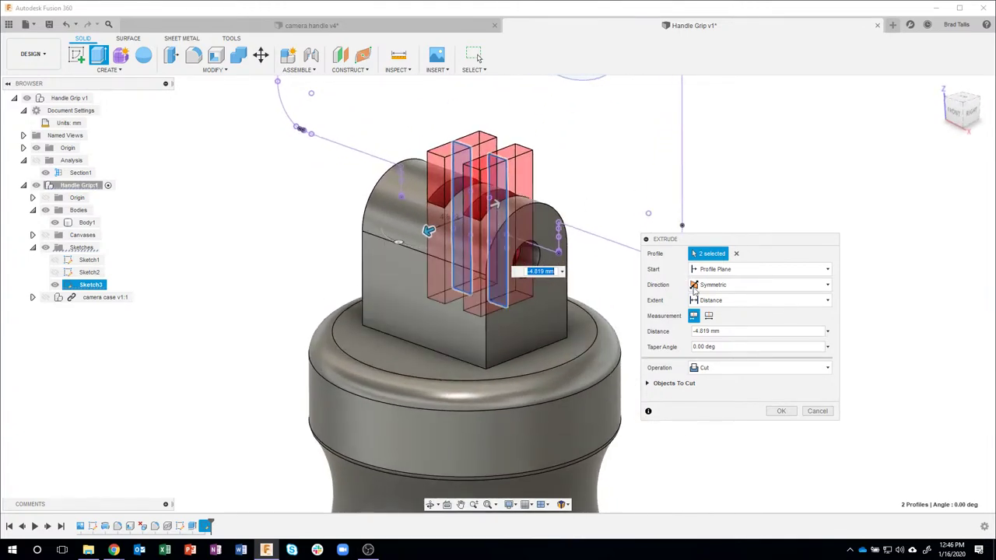
pyautogui.click(721, 303)
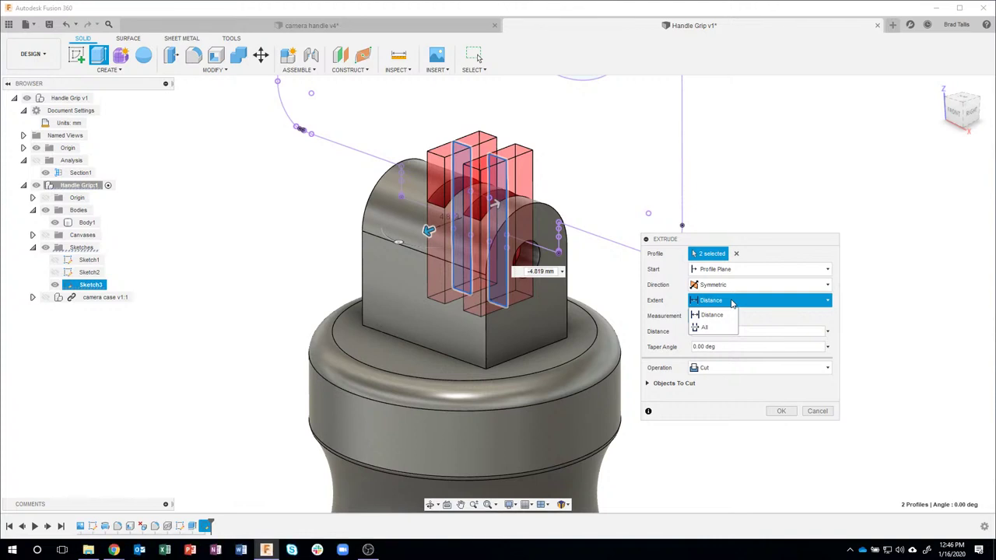
pyautogui.click(715, 330)
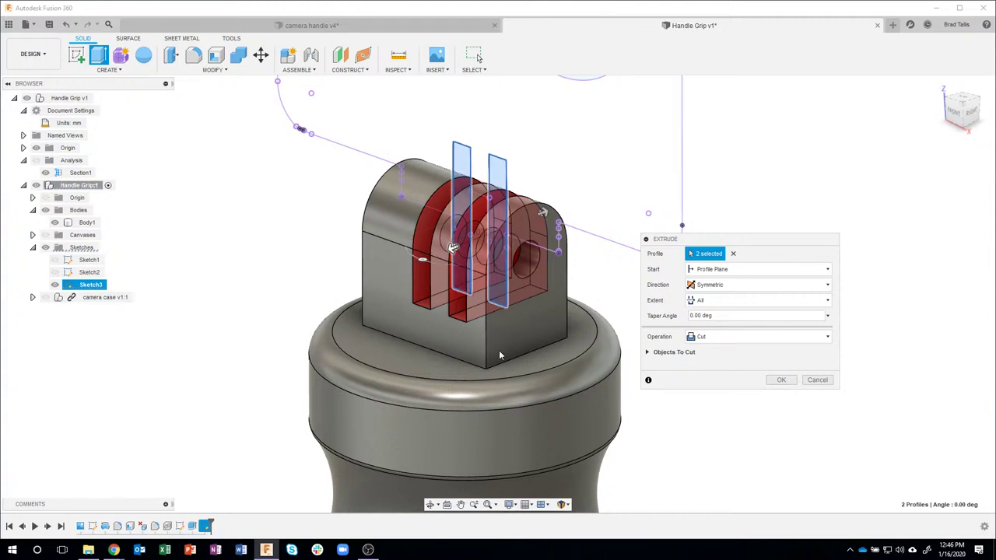
pyautogui.click(779, 380)
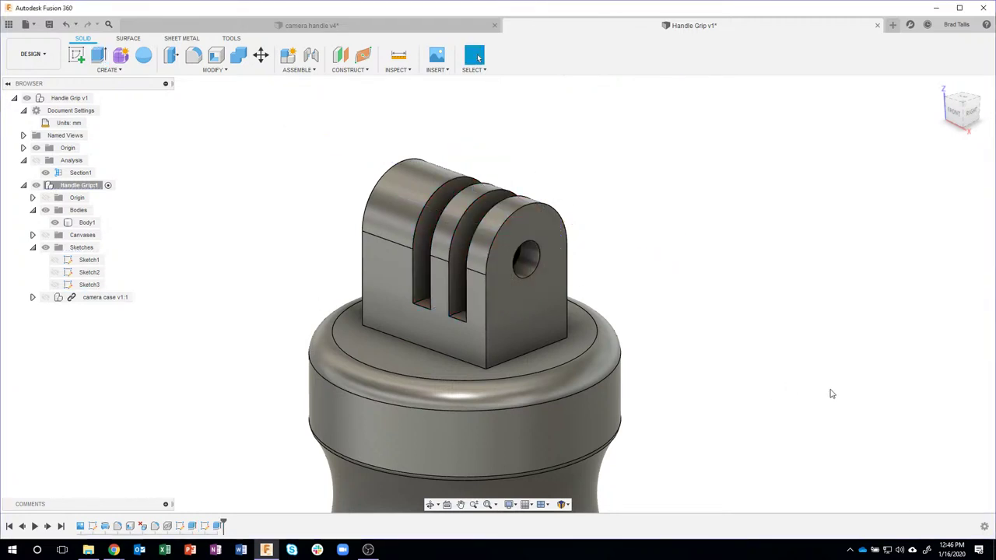
# Step: Show the camera case again and check its fit from the front view
pyautogui.keyDown('shift'); pyautogui.moveTo(807, 382); pyautogui.dragTo(726, 174, button='middle'); pyautogui.keyUp('shift')
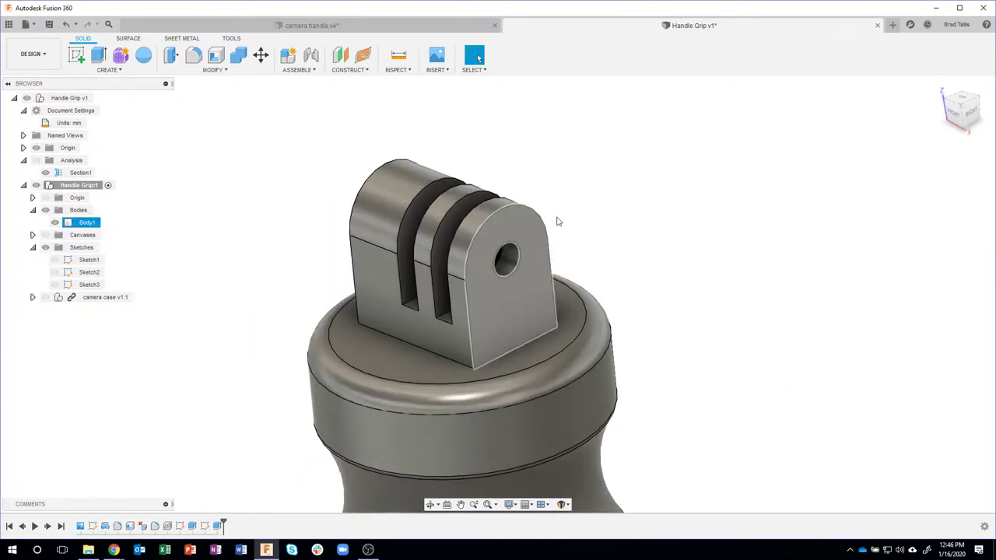
pyautogui.keyDown('shift'); pyautogui.moveTo(834, 365); pyautogui.dragTo(76, 269, button='middle'); pyautogui.keyUp('shift')
pyautogui.click(45, 297)
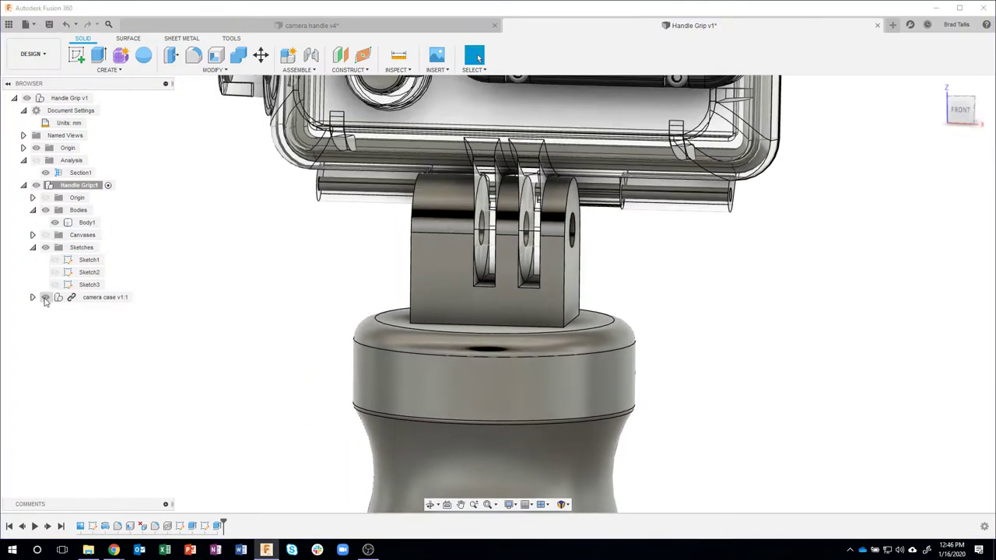
pyautogui.keyDown('shift'); pyautogui.moveTo(678, 186); pyautogui.dragTo(779, 293, button='middle'); pyautogui.keyUp('shift')
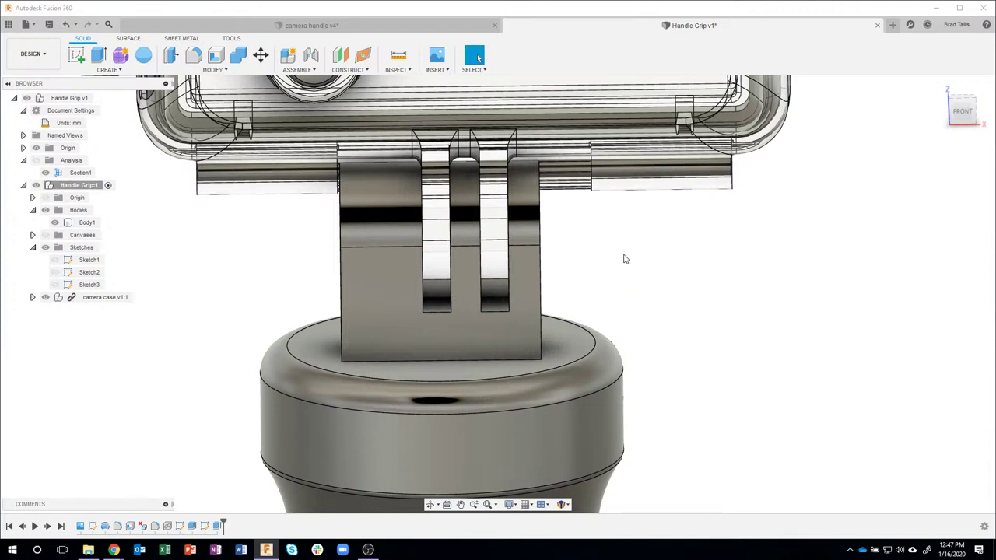
pyautogui.click(962, 112)
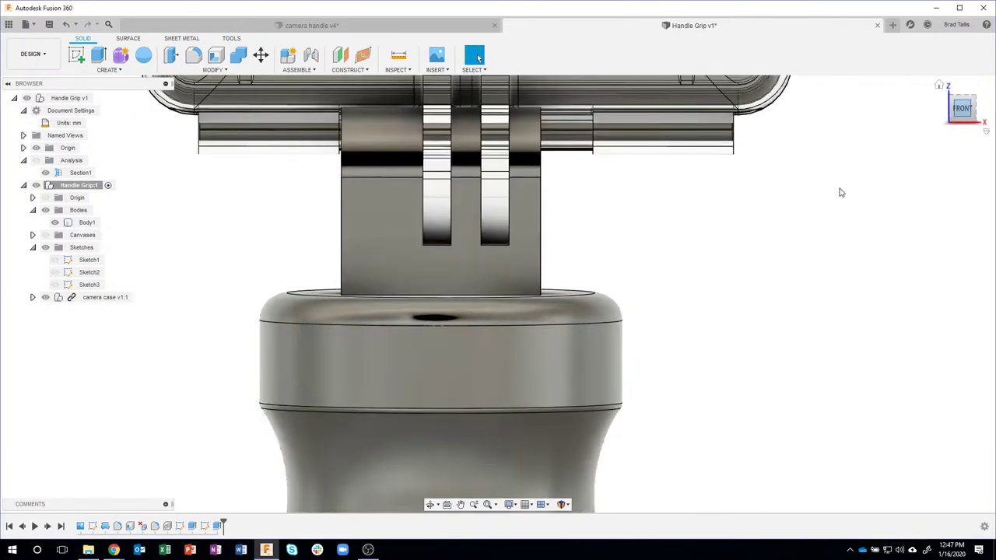
pyautogui.click(366, 226)
pyautogui.scroll(5, 526, 223)
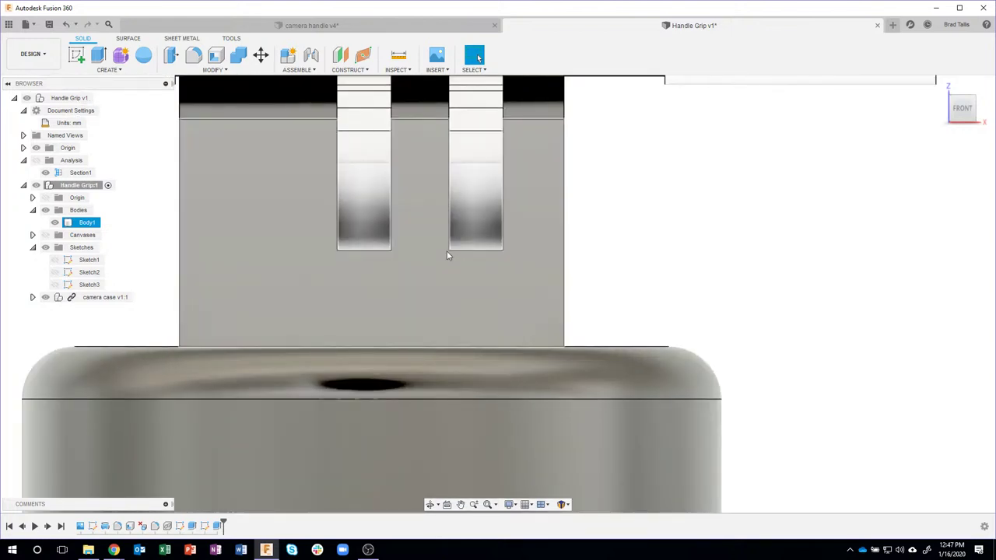
pyautogui.press('Escape')
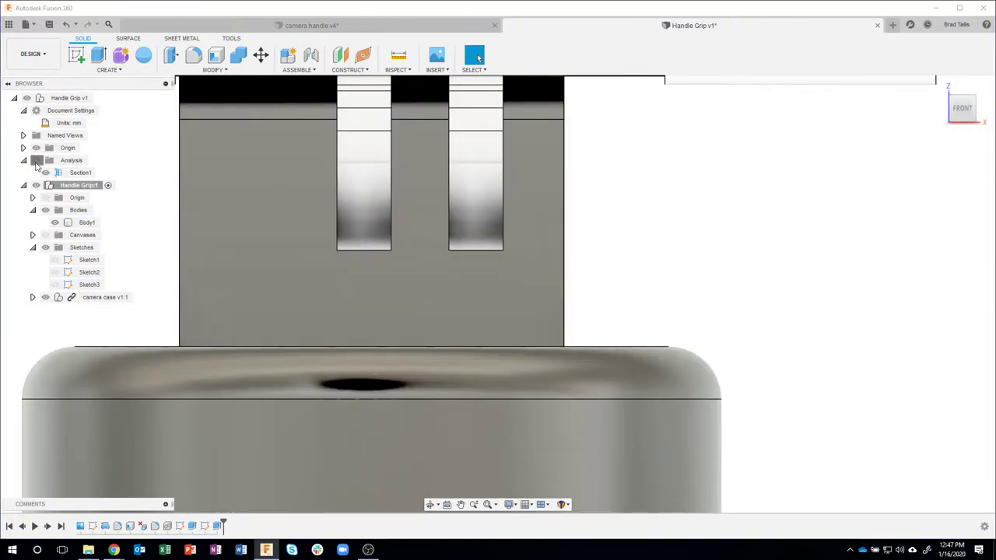
# Step: Turn Section1 off, hide camera case v1:1, and window-select the slot faces
pyautogui.click(45, 173)
pyautogui.press('Escape')
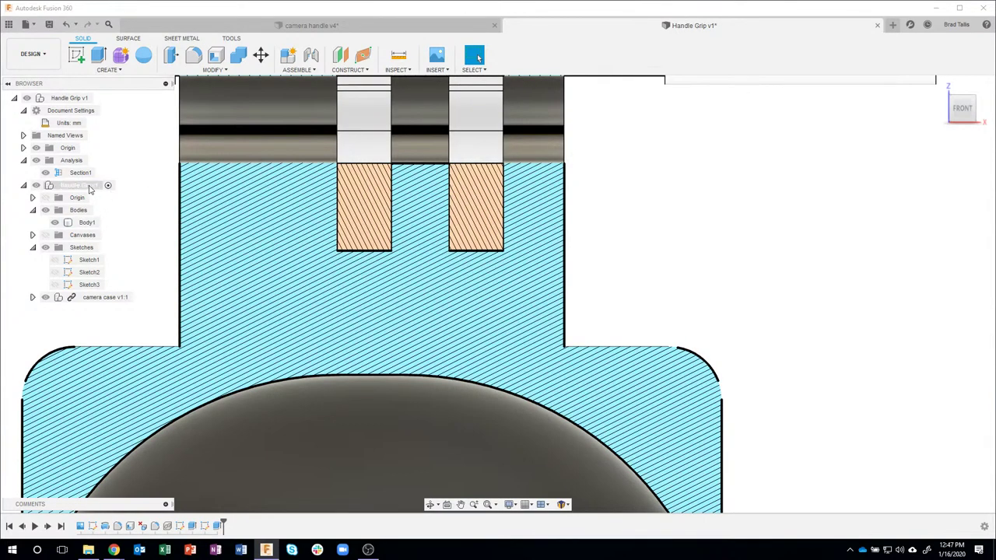
pyautogui.click(37, 160)
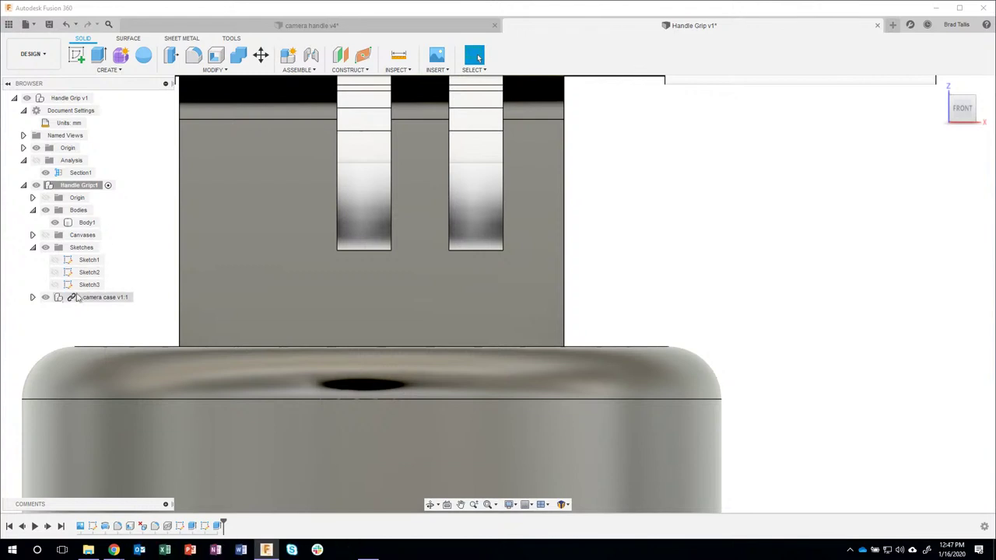
pyautogui.click(46, 298)
pyautogui.scroll(-5, 662, 247)
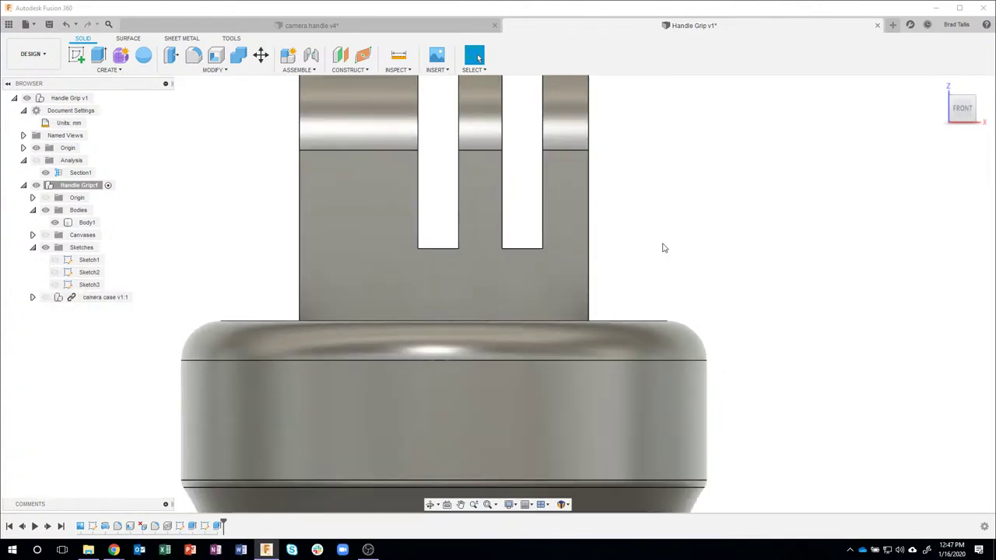
pyautogui.moveTo(708, 200); pyautogui.dragTo(706, 242, button='middle')
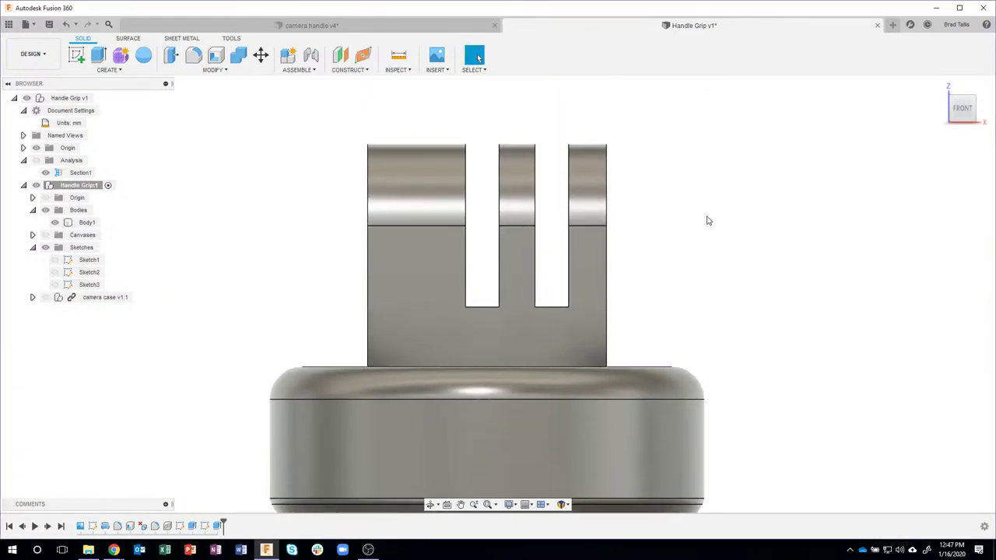
pyautogui.moveTo(439, 118); pyautogui.dragTo(584, 329)
# Step: Add the left prong's inner face to the slot-face selection
pyautogui.press('F6')
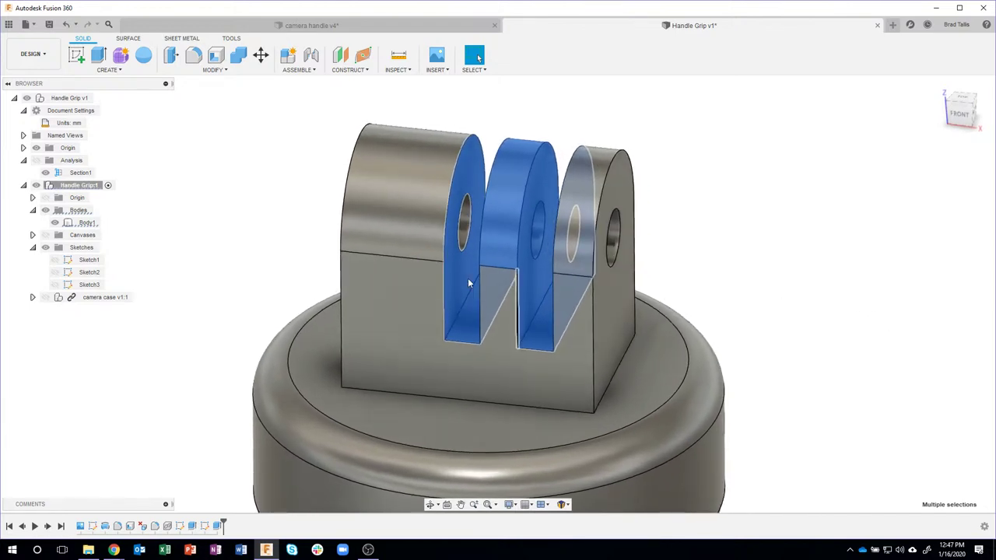
pyautogui.keyDown('ctrl'); pyautogui.click(459, 279); pyautogui.keyUp('ctrl')
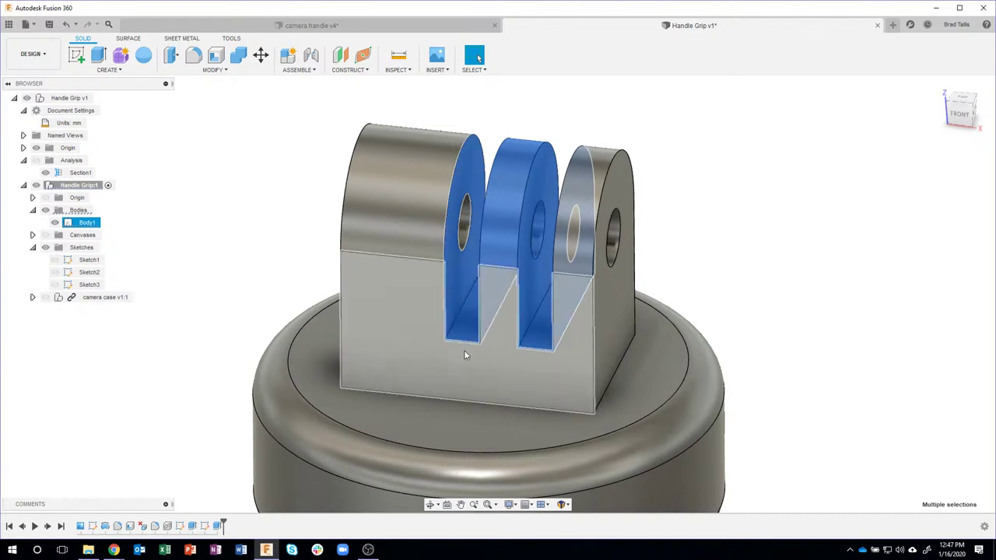
pyautogui.keyDown('shift'); pyautogui.moveTo(467, 323); pyautogui.dragTo(508, 177, button='middle'); pyautogui.keyUp('shift')
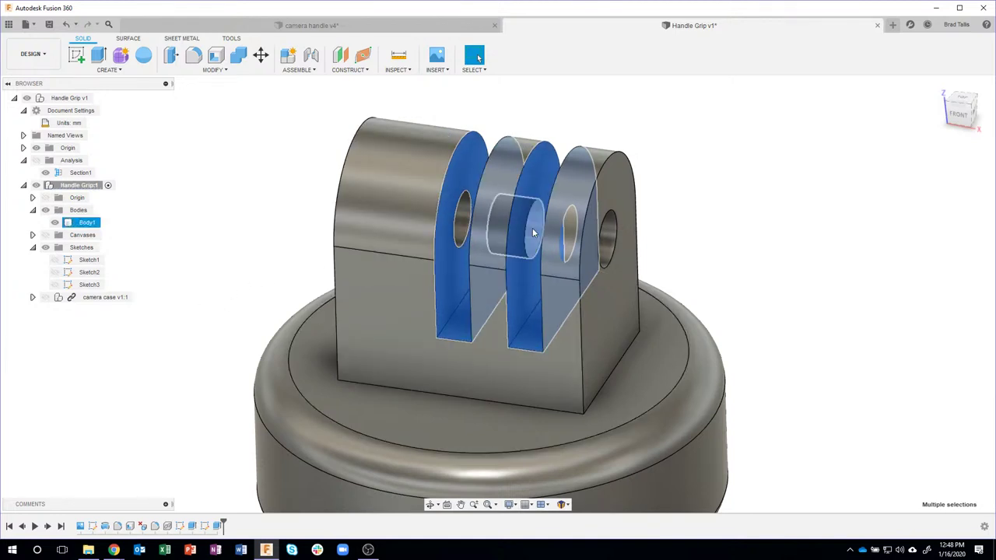
pyautogui.keyDown('shift'); pyautogui.moveTo(825, 300); pyautogui.dragTo(748, 292, button='middle'); pyautogui.keyUp('shift')
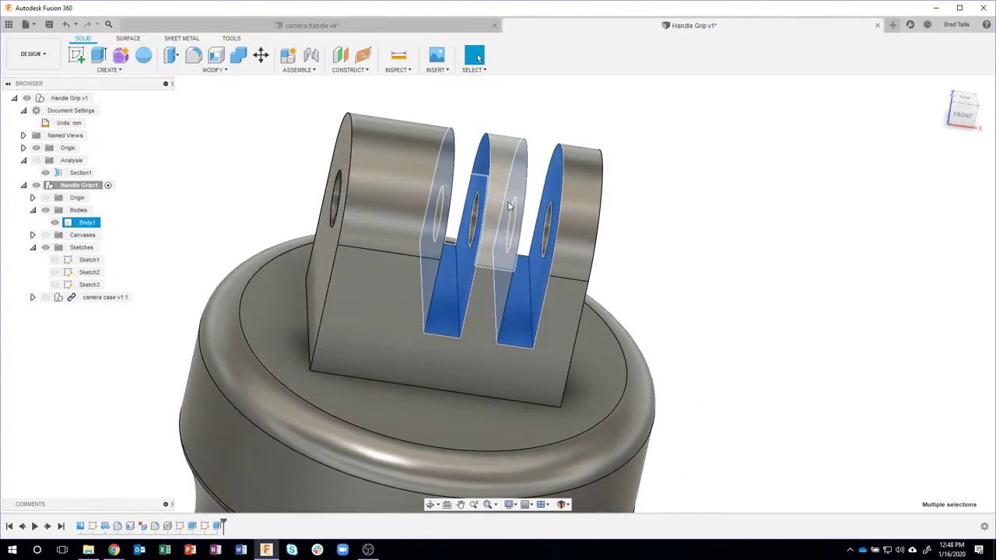
pyautogui.keyDown('shift'); pyautogui.moveTo(634, 218); pyautogui.dragTo(349, 120, button='middle'); pyautogui.keyUp('shift')
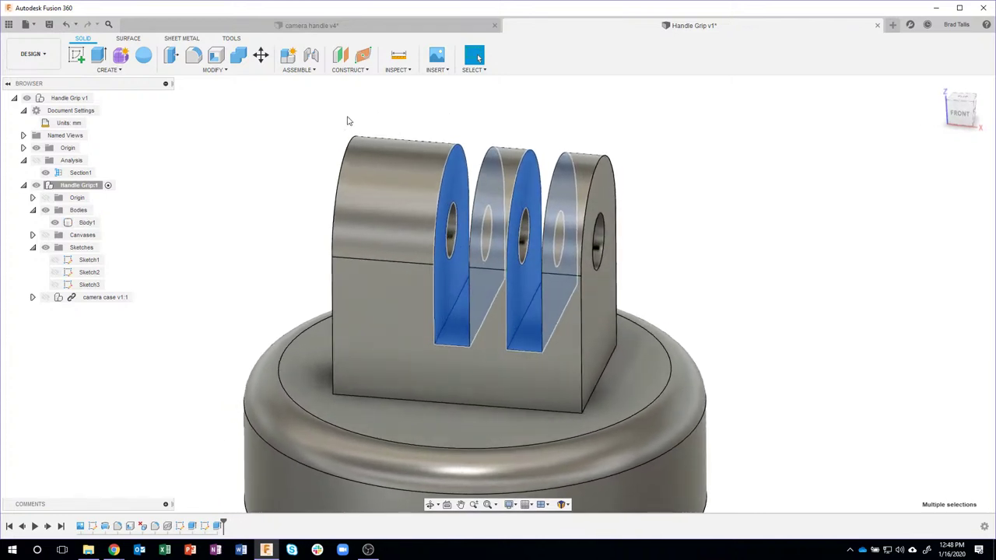
# Step: Apply a -0.2 mm Offset Face to the six slot faces to widen the gaps
pyautogui.click(209, 70)
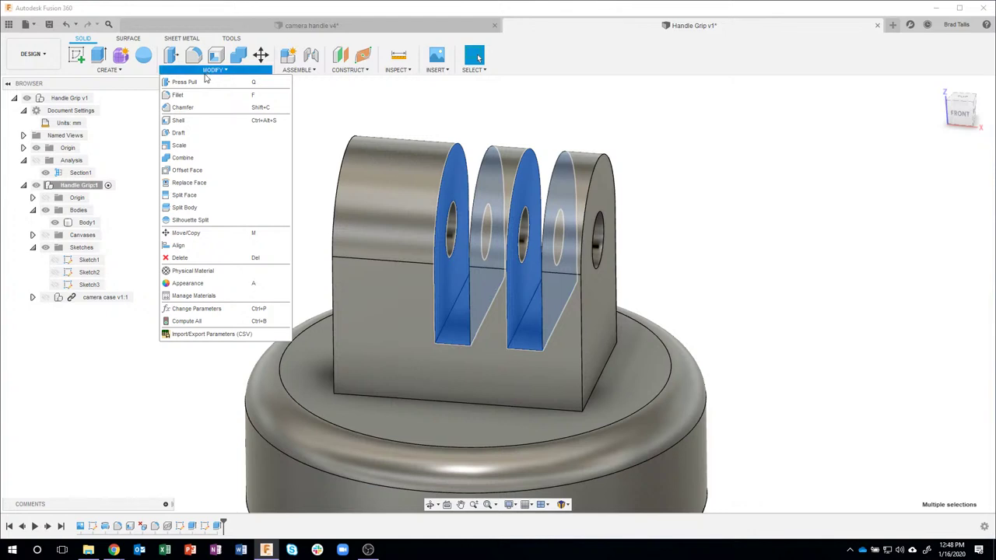
pyautogui.click(186, 170)
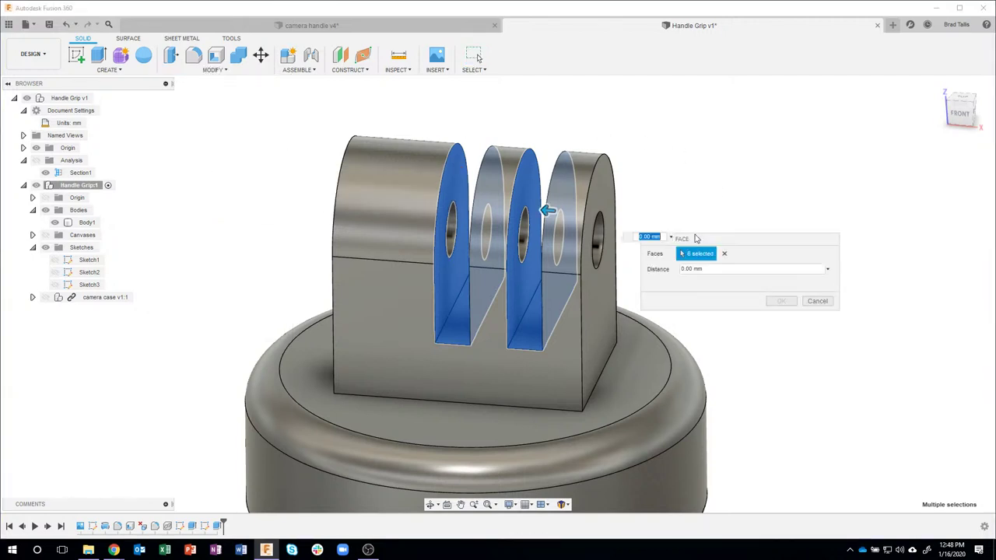
pyautogui.keyDown('shift'); pyautogui.moveTo(697, 183); pyautogui.dragTo(534, 209, button='middle'); pyautogui.keyUp('shift')
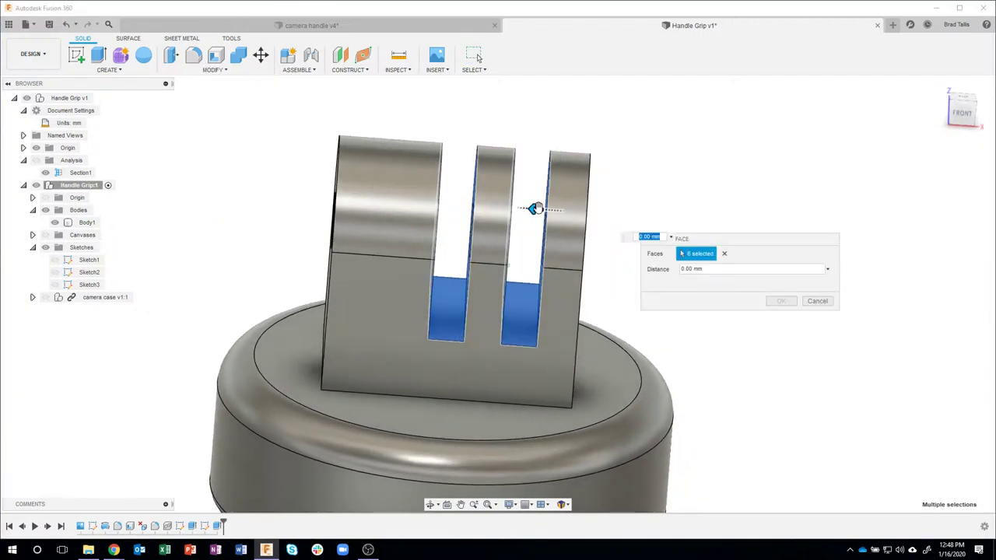
pyautogui.moveTo(534, 208)
pyautogui.mouseDown()
pyautogui.moveTo(545, 210)
pyautogui.moveTo(522, 210)
pyautogui.moveTo(551, 211)
pyautogui.moveTo(524, 207)
pyautogui.moveTo(543, 210)
pyautogui.mouseUp()
pyautogui.keyDown('shift'); pyautogui.moveTo(549, 265); pyautogui.dragTo(731, 269, button='middle'); pyautogui.keyUp('shift')
pyautogui.click(693, 269)
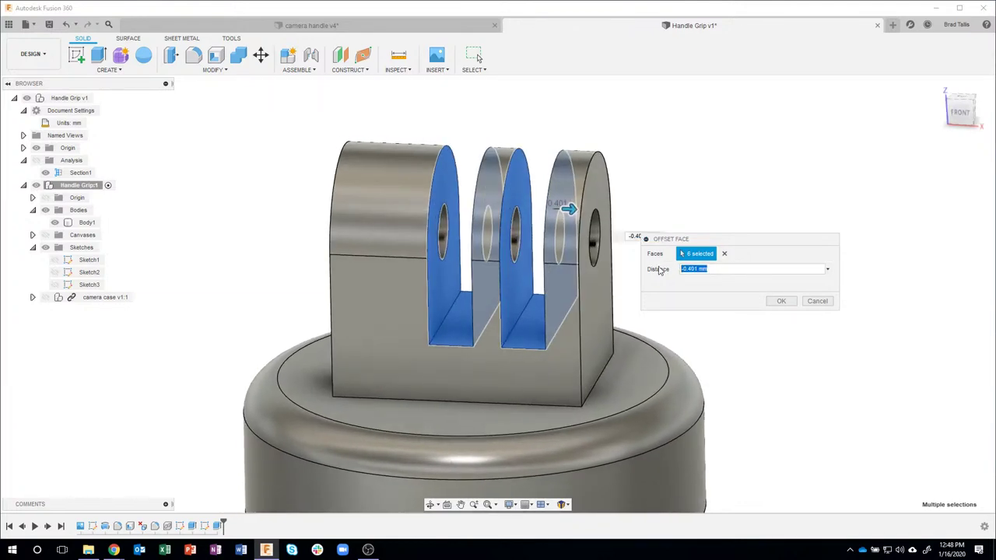
pyautogui.write('-.2')
pyautogui.click(779, 304)
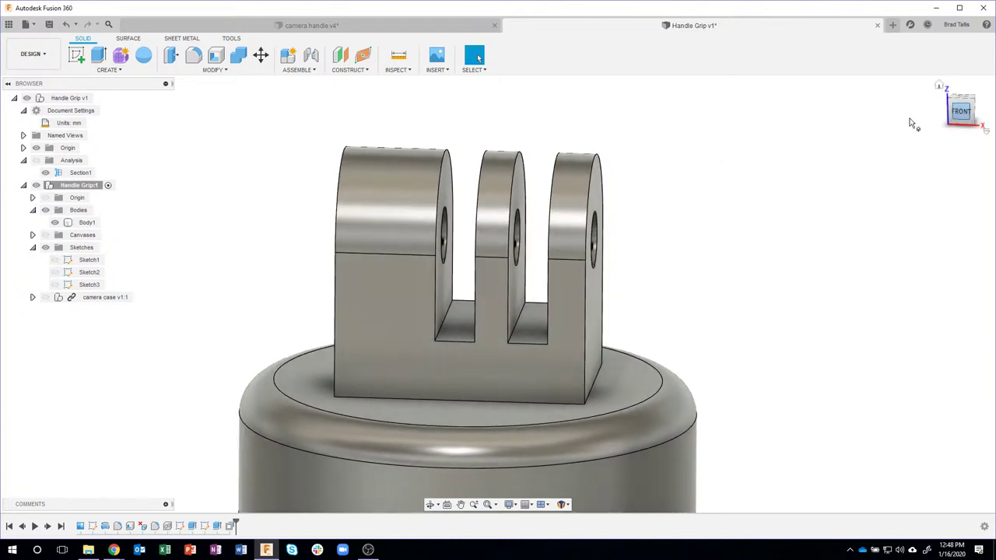
pyautogui.click(961, 112)
# Step: Show camera case v1:1 and zoom in on its fingers inside the widened slots
pyautogui.click(294, 207)
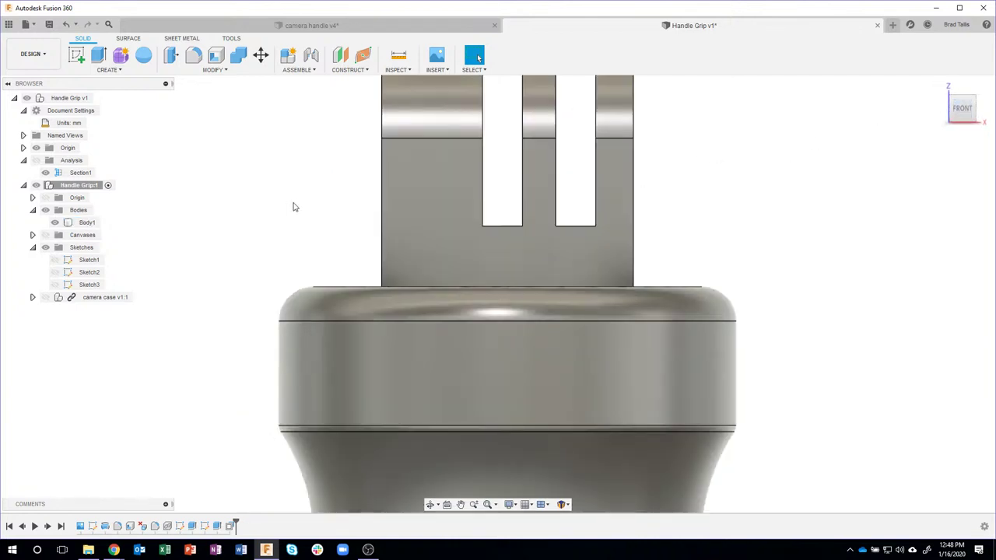
pyautogui.click(45, 297)
pyautogui.scroll(4, 712, 202)
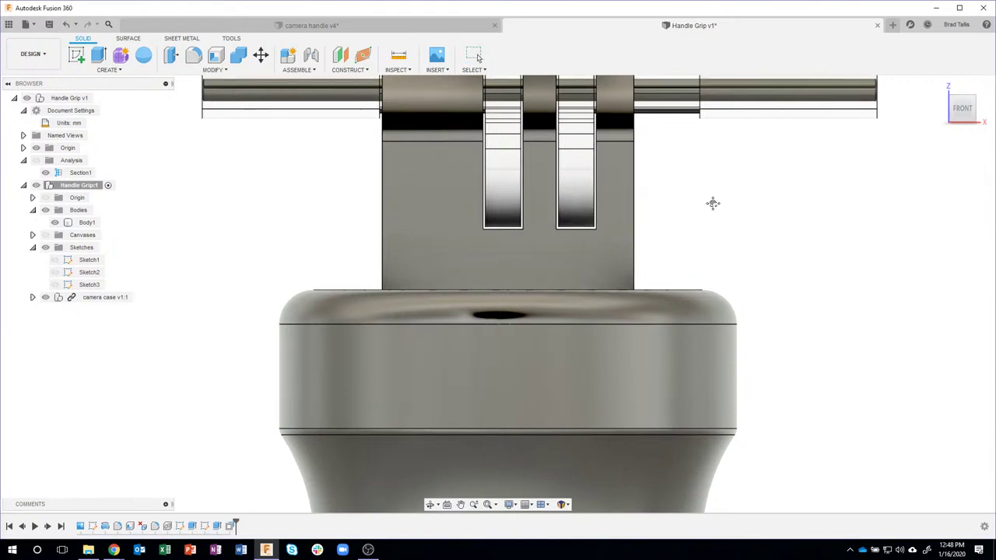
pyautogui.scroll(2, 627, 288)
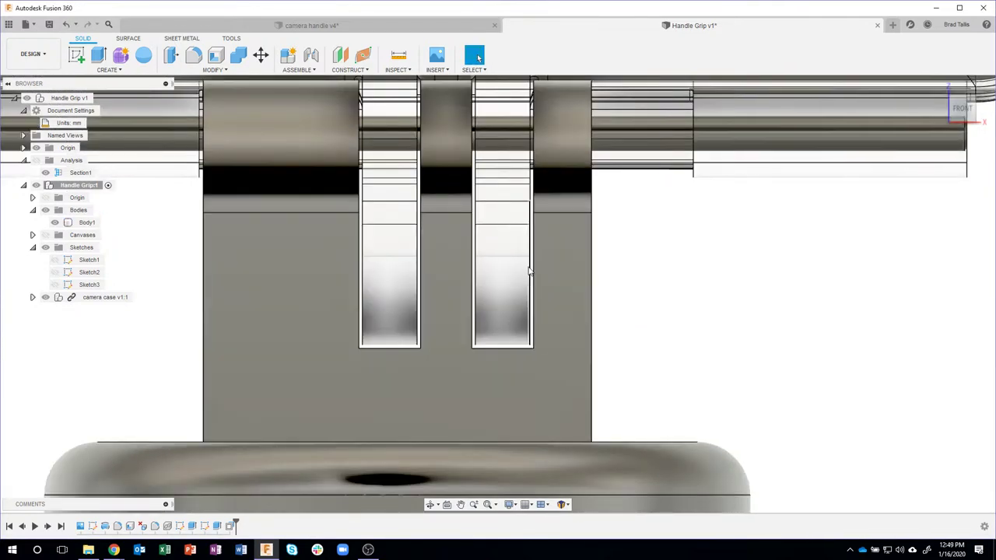
pyautogui.click(467, 336)
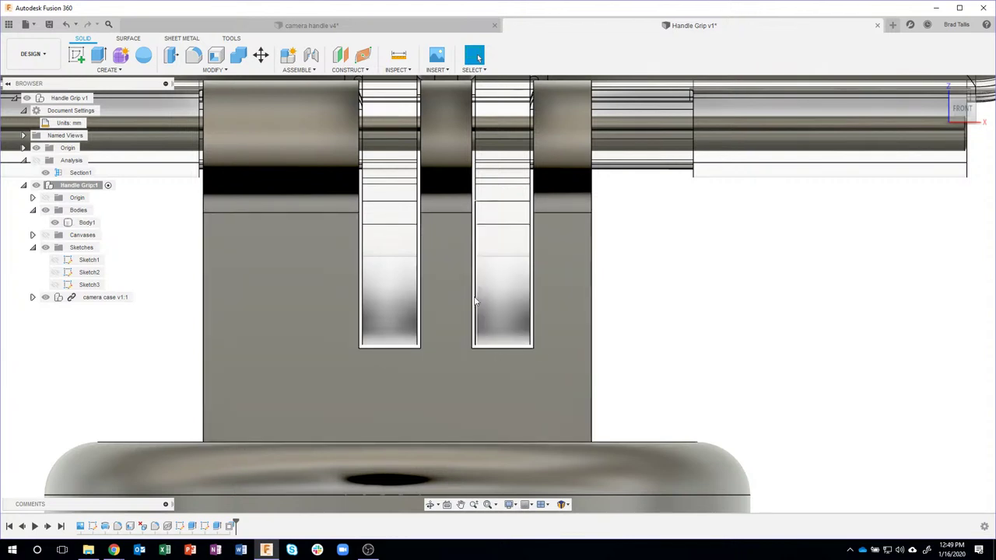
pyautogui.click(627, 263)
pyautogui.scroll(-1, 677, 266)
pyautogui.scroll(-3, 677, 266)
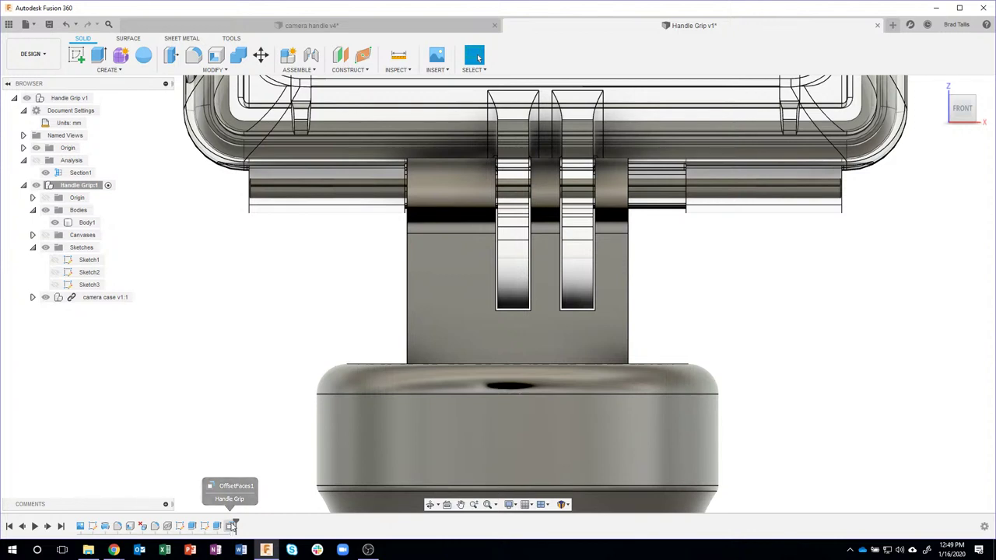
# Step: Rename the OffsetFaces1 timeline feature to 'Clamp Grip'
pyautogui.rightClick(230, 529)
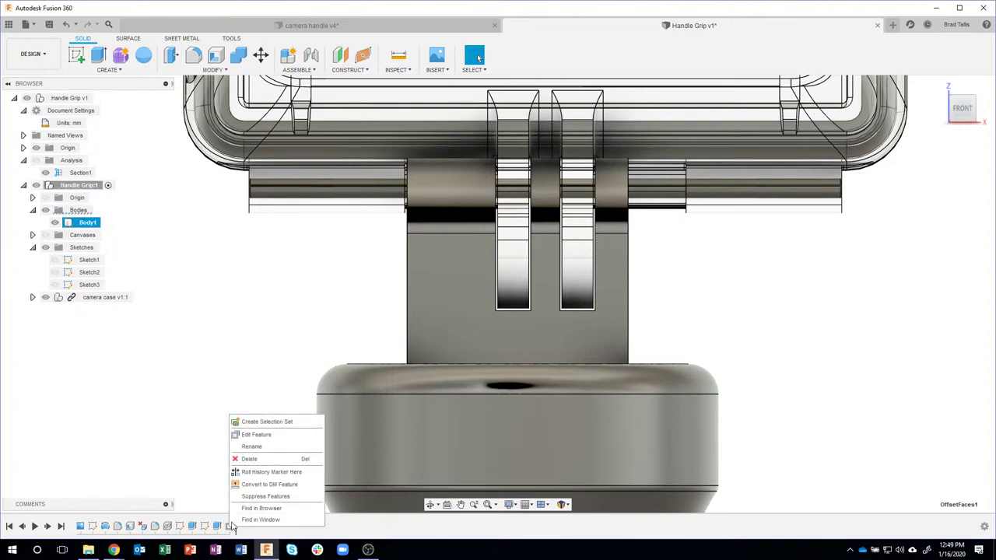
pyautogui.click(251, 447)
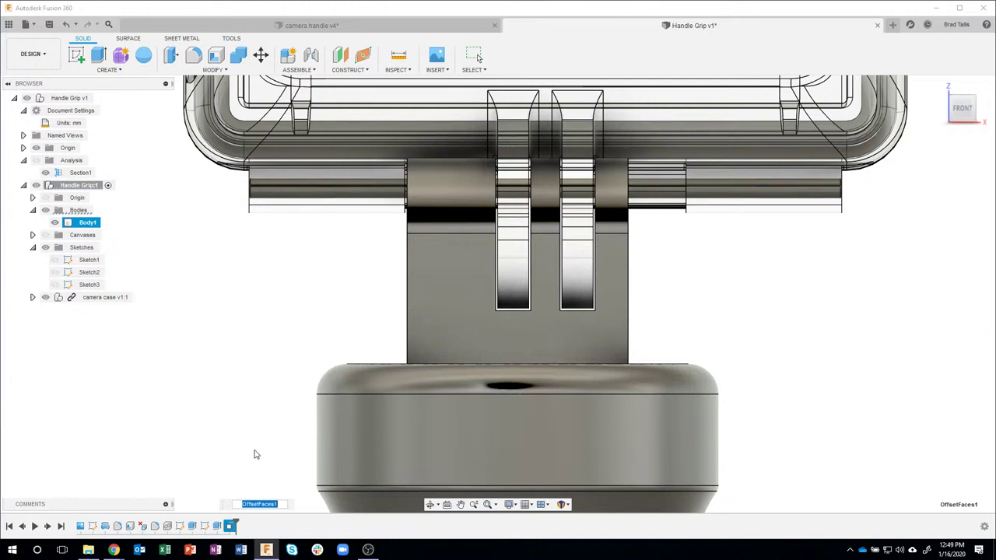
pyautogui.write('Clamp Grip')
pyautogui.press('Return')
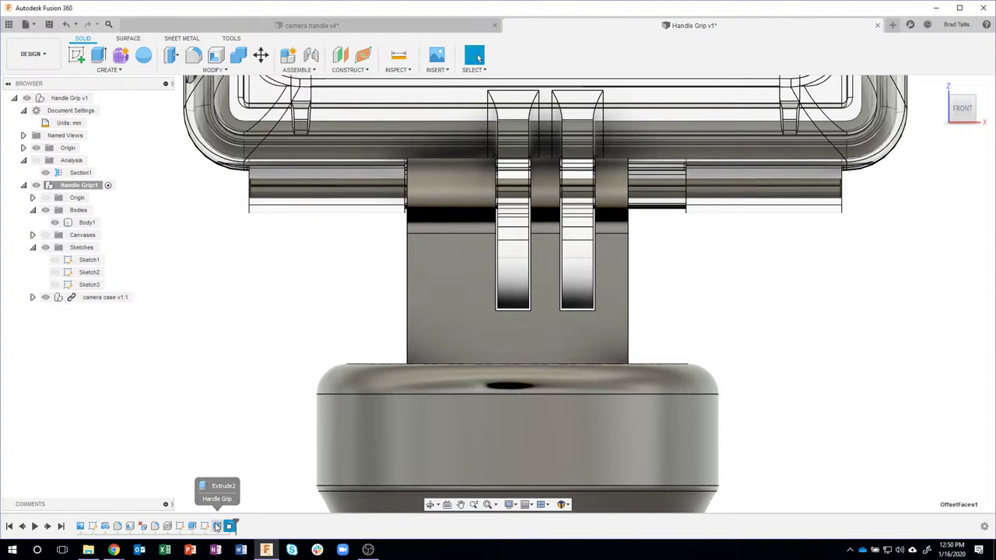
# Step: Rename the Extrude2 timeline feature to 'Clamp groove extrude'
pyautogui.click(218, 527)
pyautogui.rightClick(218, 527)
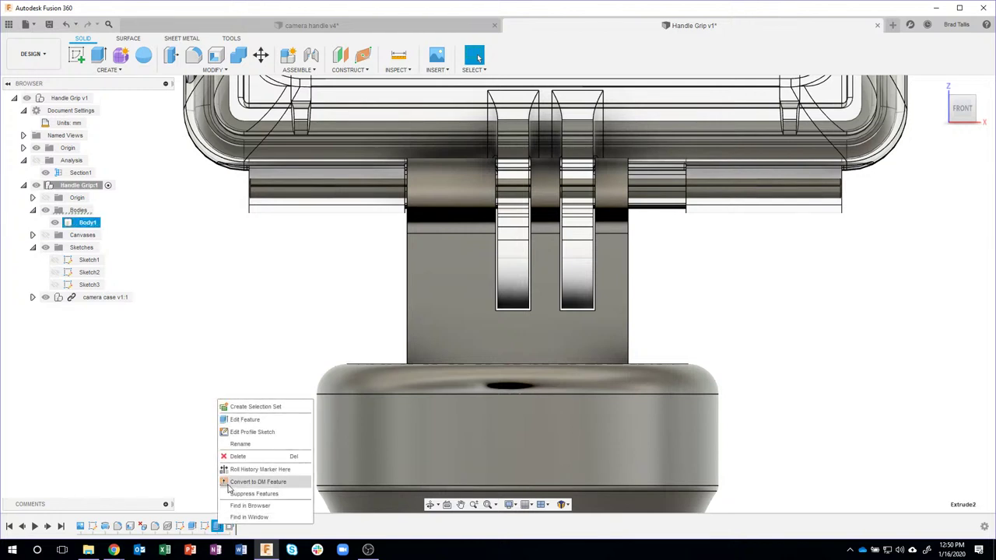
pyautogui.click(241, 445)
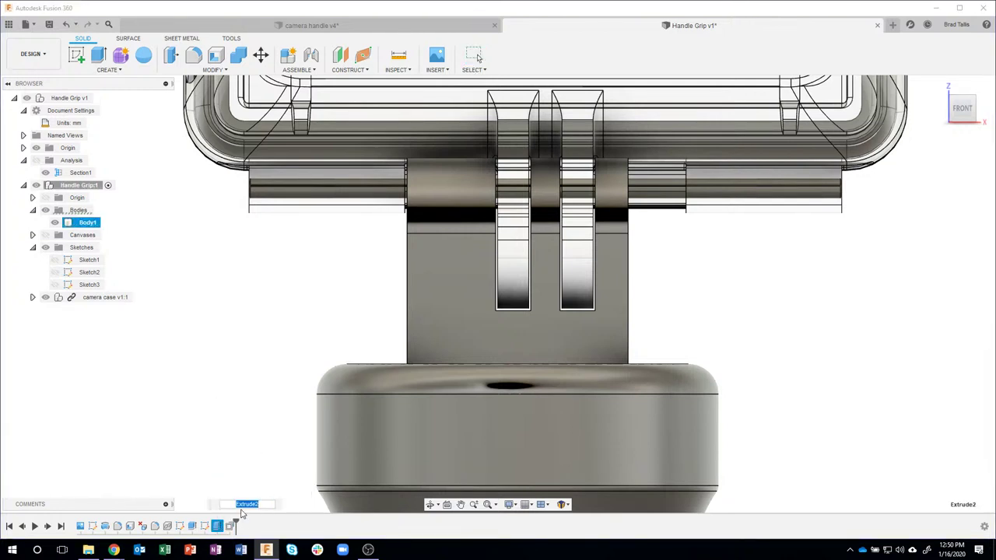
pyautogui.write('Clamp groove extrude')
pyautogui.press('Return')
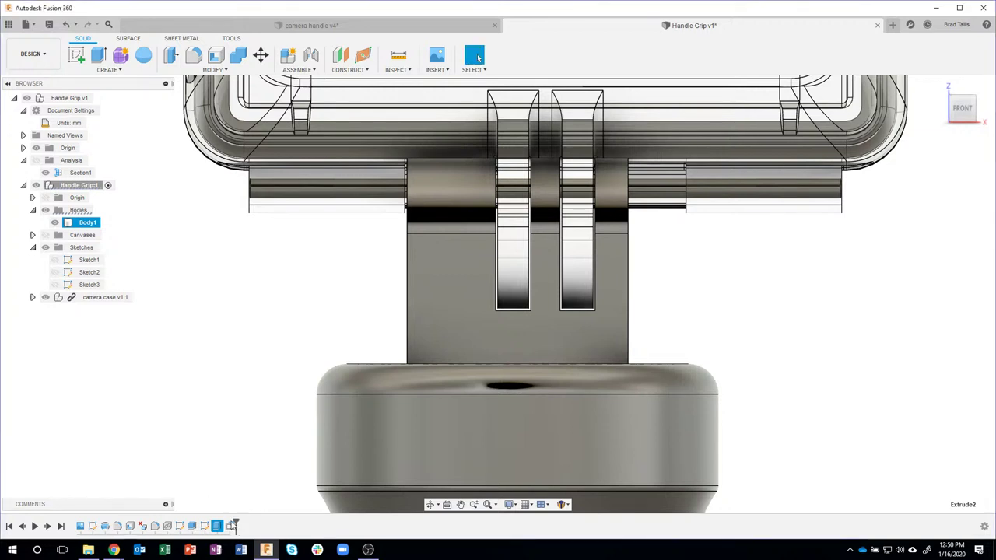
pyautogui.click(237, 477)
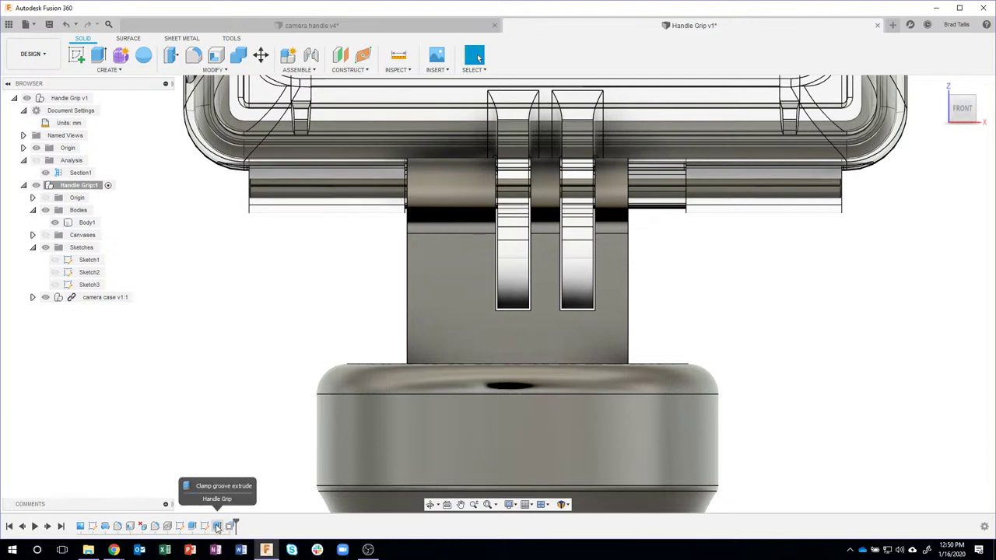
# Step: Rename Sketch1 to 'Master Sketch'
pyautogui.rightClick(91, 264)
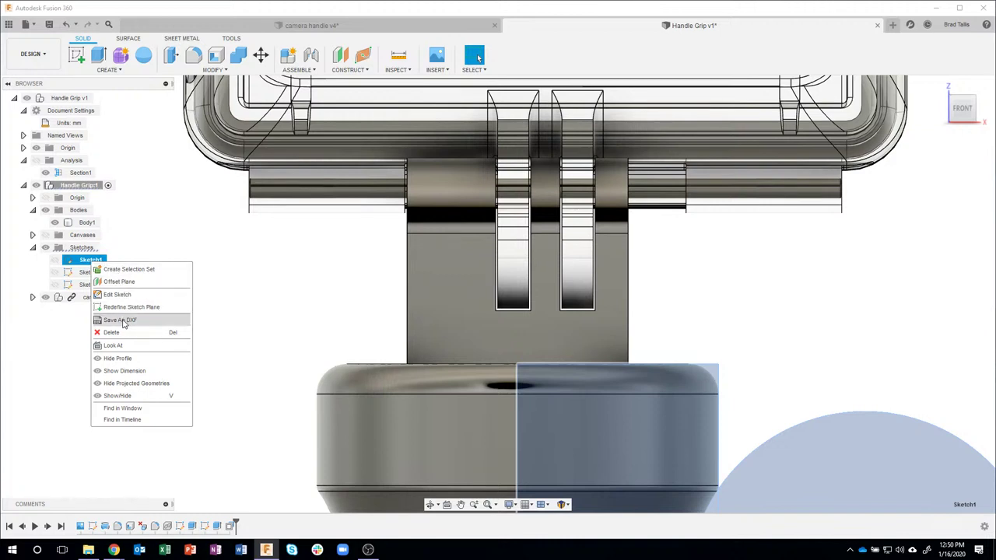
pyautogui.click(122, 258)
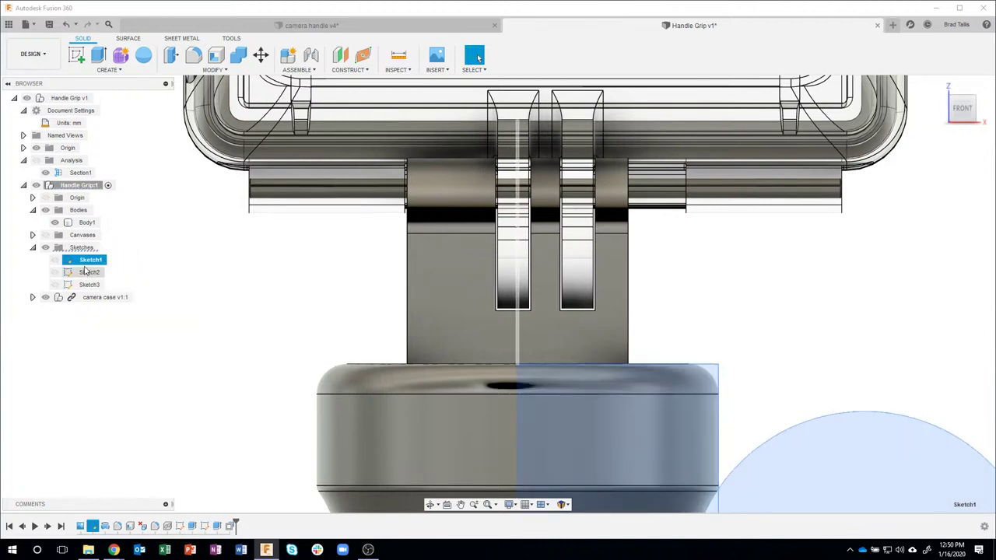
pyautogui.doubleClick(85, 265)
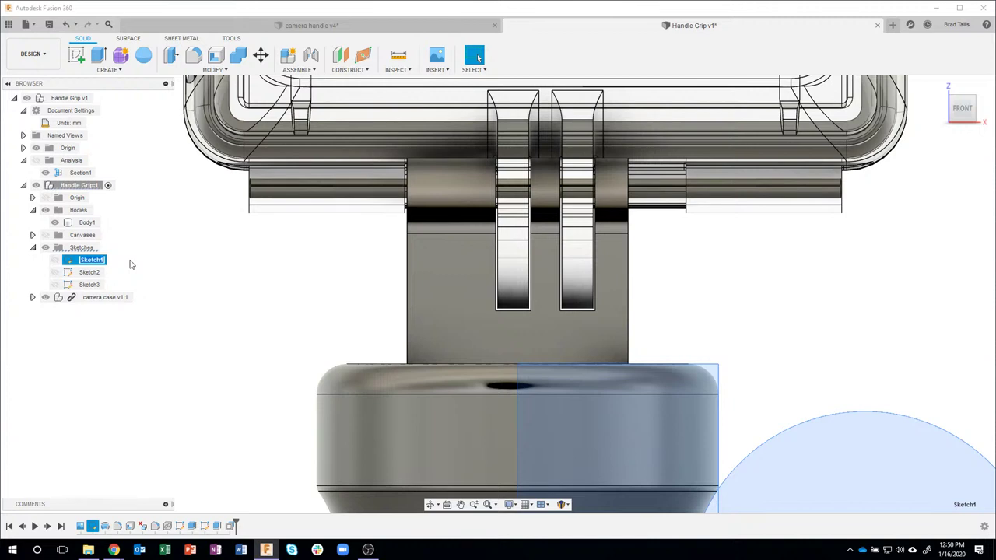
pyautogui.write('Master')
pyautogui.press('Return')
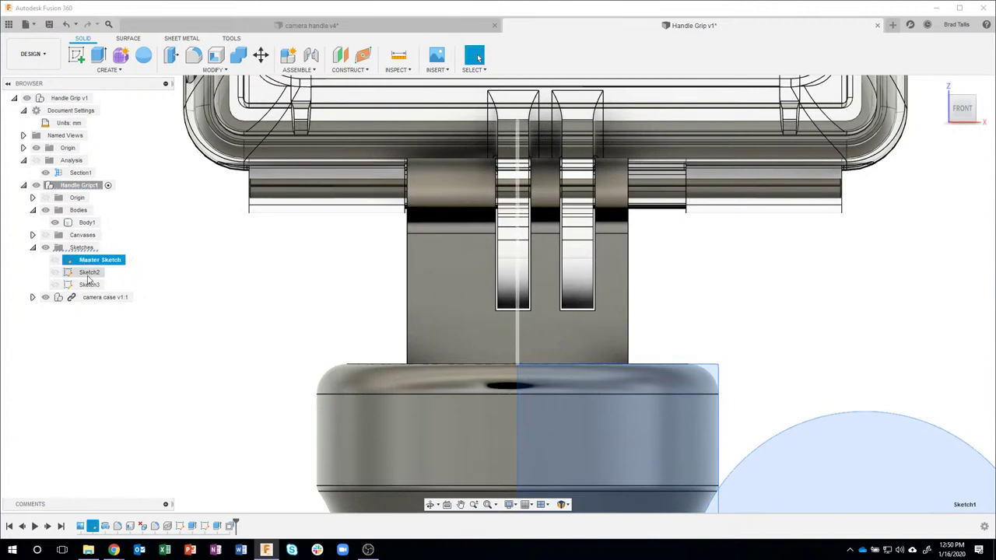
# Step: Rename Sketch2 to 'Standoff Sketch'
pyautogui.click(88, 274)
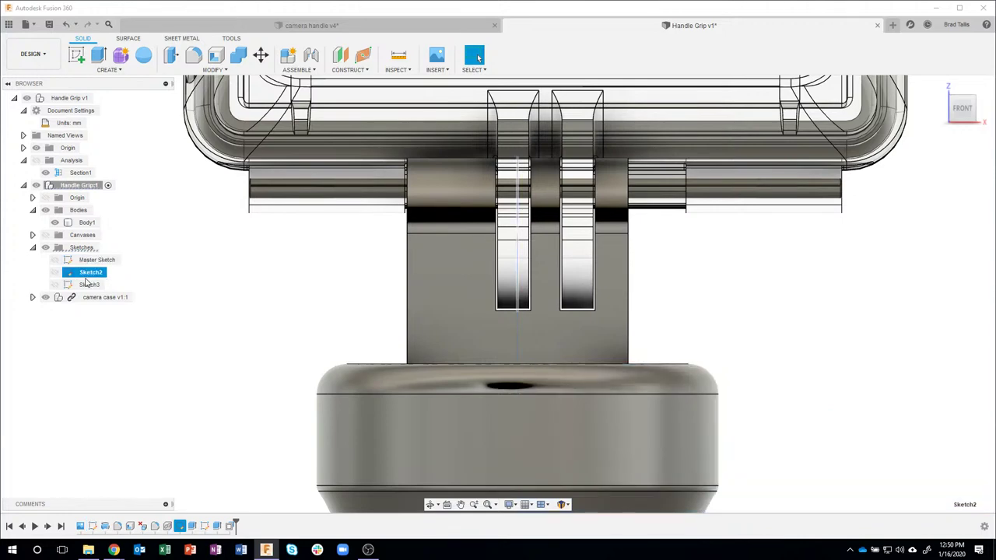
pyautogui.scroll(-3, 238, 309)
pyautogui.moveTo(259, 309)
pyautogui.keyDown('shift'); pyautogui.mouseDown(button='middle')
pyautogui.moveTo(200, 270)
pyautogui.moveTo(295, 274)
pyautogui.moveTo(204, 271)
pyautogui.mouseUp(button='middle'); pyautogui.keyUp('shift')
pyautogui.click(91, 273)
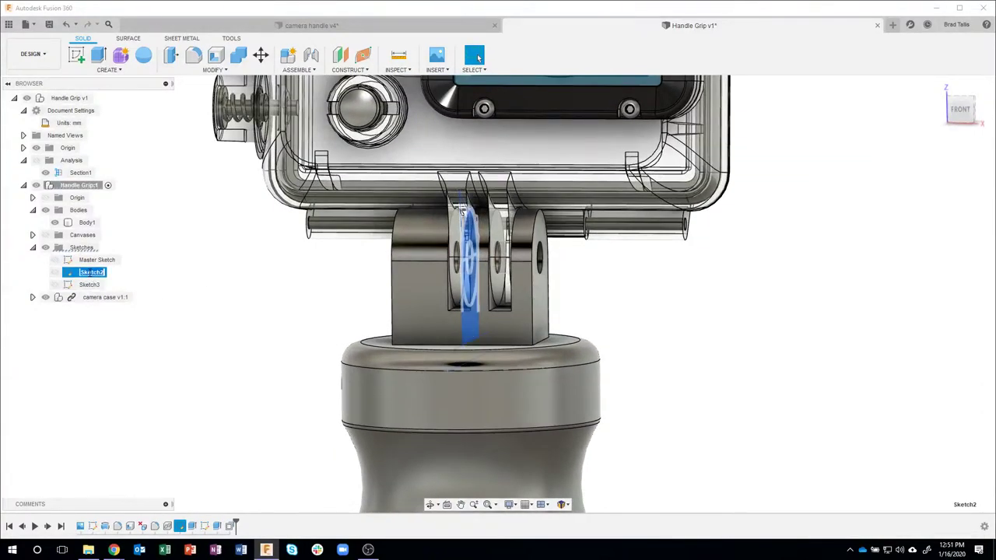
pyautogui.write('Standoff')
pyautogui.press('Return')
# Step: Rename Sketch3 to 'Groove Sketch'
pyautogui.click(83, 286)
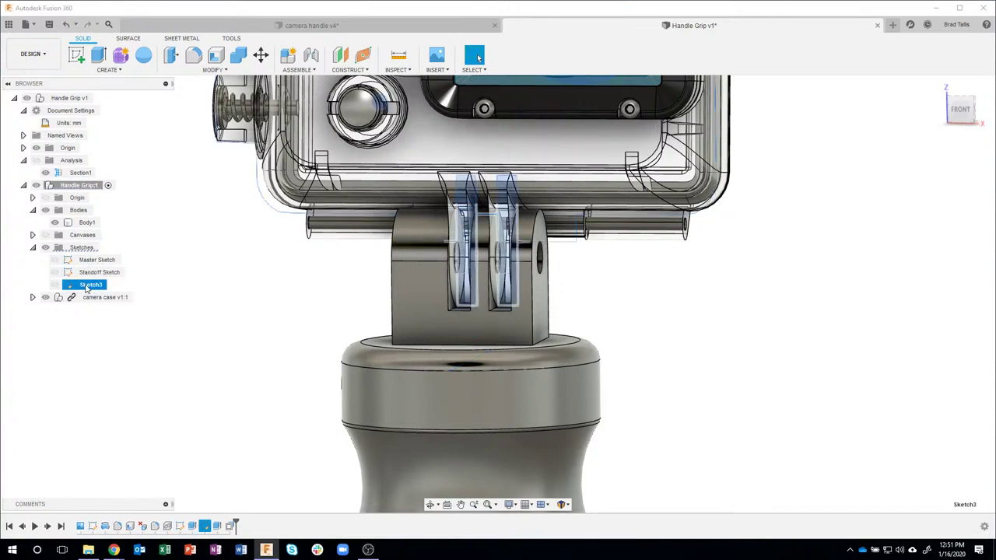
pyautogui.click(86, 287)
pyautogui.write('Groove Sketch')
pyautogui.click(111, 303)
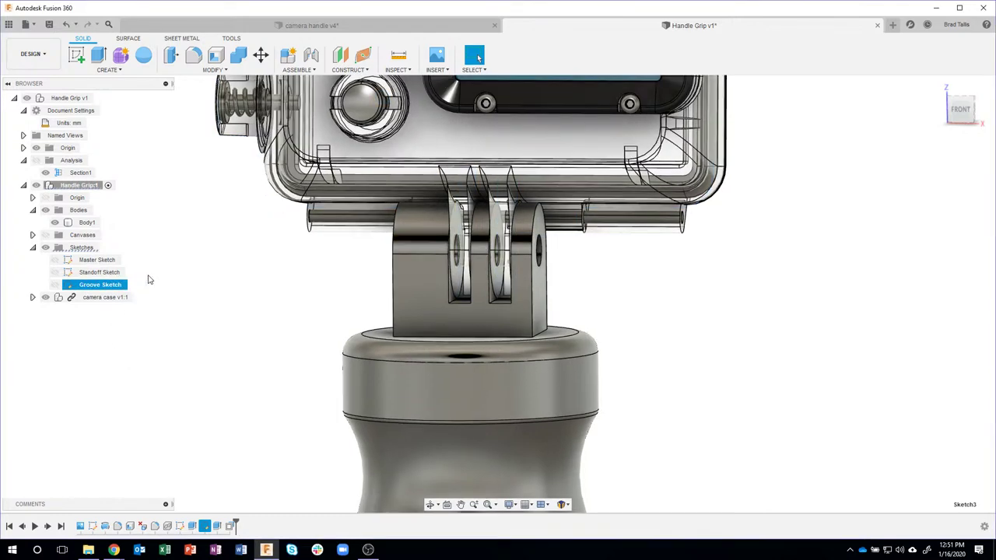
# Step: Centre the grip and camera in a FRONT view, deselect the sketch, and expand COMMENTS
pyautogui.click(100, 260)
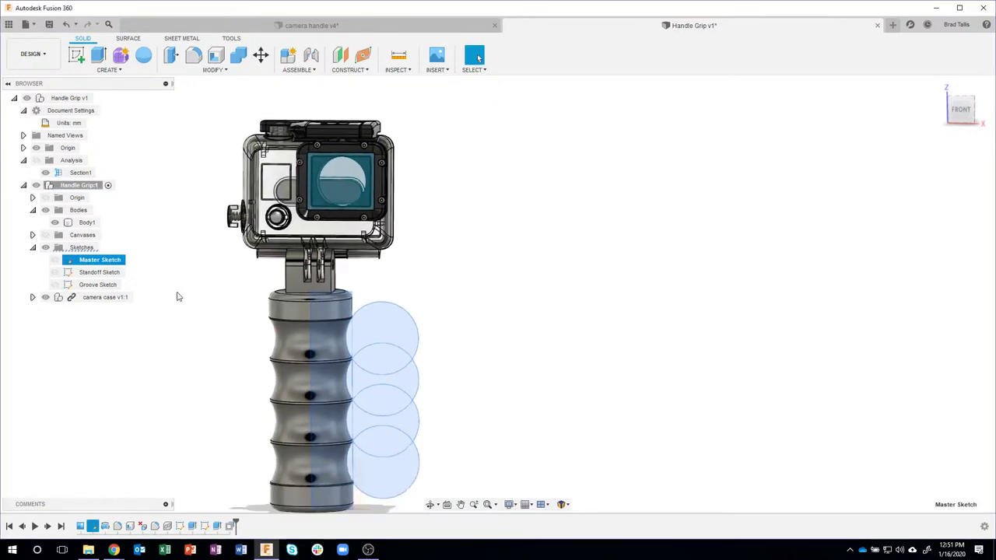
pyautogui.click(107, 286)
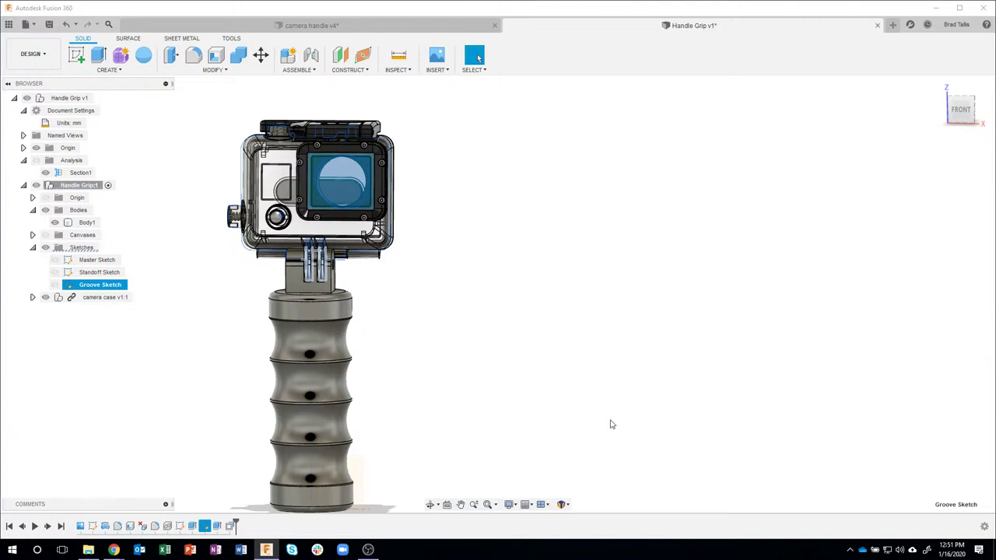
pyautogui.click(961, 109)
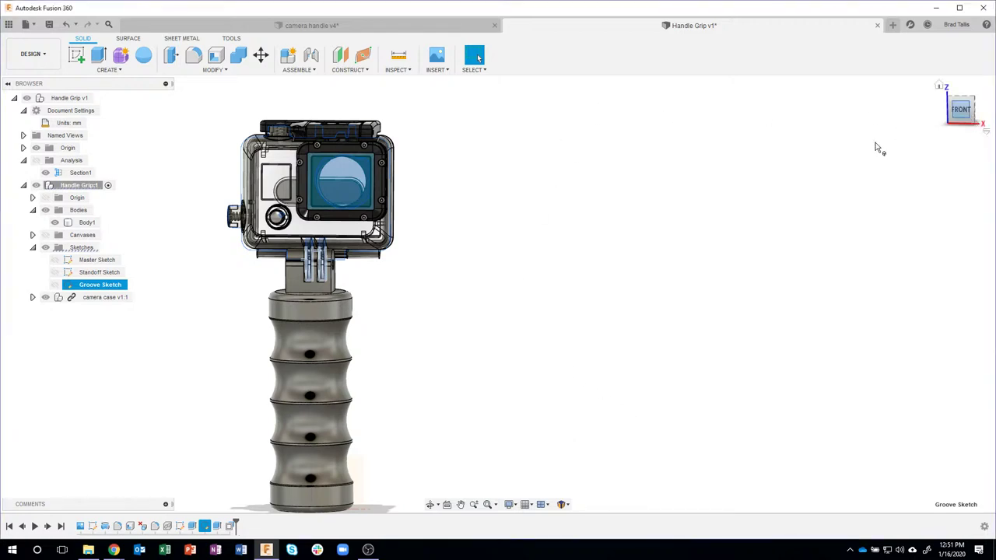
pyautogui.moveTo(470, 372); pyautogui.dragTo(578, 362, button='middle')
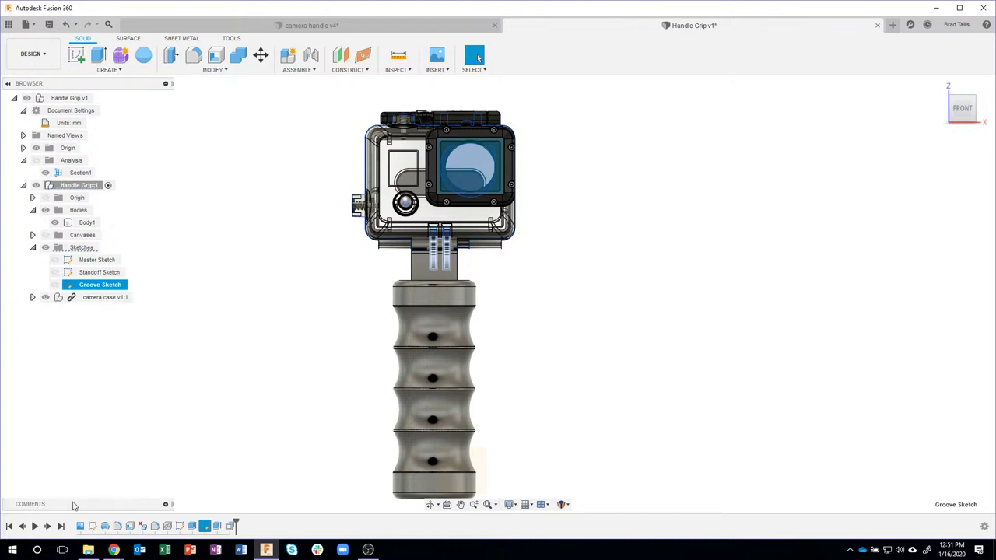
pyautogui.click(178, 452)
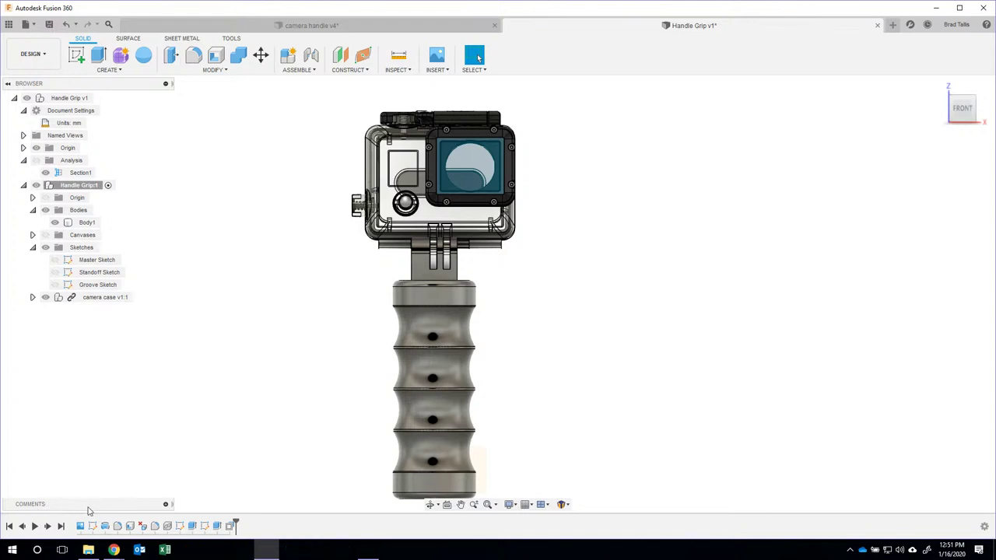
pyautogui.click(165, 504)
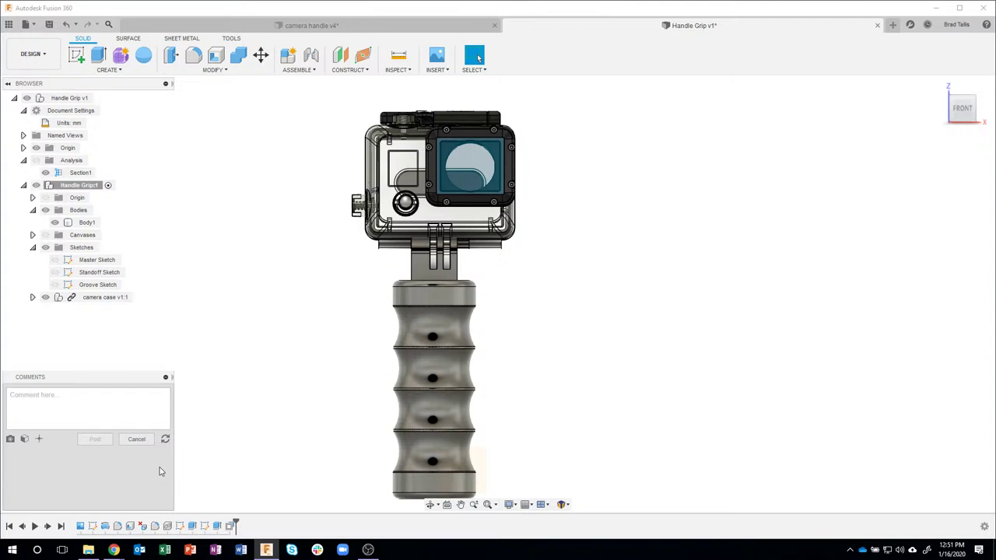
# Step: Hide the camera case and zoom in on the mount prongs at an angle
pyautogui.keyDown('shift'); pyautogui.moveTo(522, 282); pyautogui.dragTo(70, 288, button='middle'); pyautogui.keyUp('shift')
pyautogui.click(45, 296)
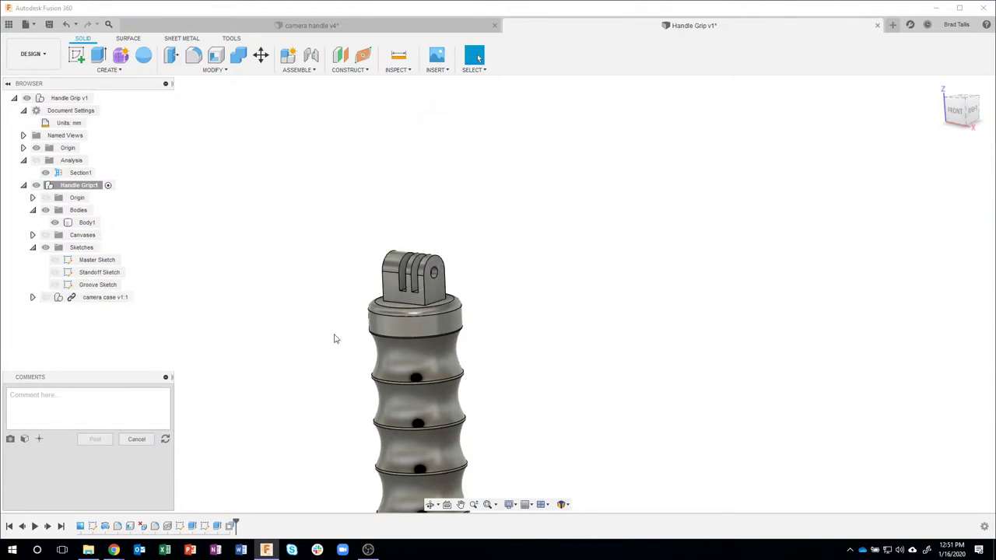
pyautogui.scroll(3, 480, 261)
pyautogui.moveTo(481, 261)
pyautogui.keyDown('shift'); pyautogui.mouseDown(button='middle')
pyautogui.moveTo(444, 273)
pyautogui.moveTo(263, 243)
pyautogui.moveTo(473, 270)
pyautogui.moveTo(311, 273)
pyautogui.moveTo(490, 275)
pyautogui.moveTo(492, 246)
pyautogui.mouseUp(button='middle'); pyautogui.keyUp('shift')
pyautogui.scroll(5, 549, 249)
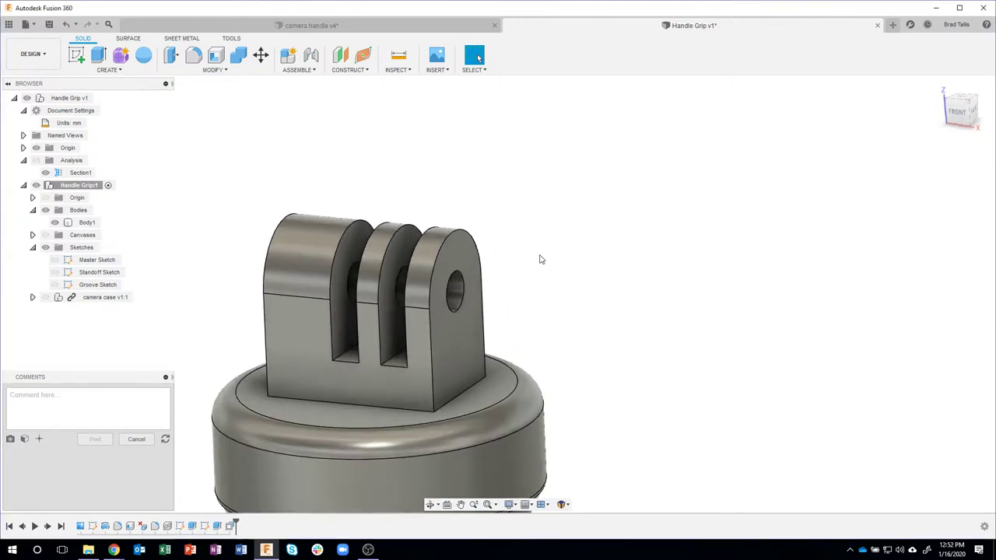
pyautogui.keyDown('shift'); pyautogui.moveTo(572, 275); pyautogui.dragTo(579, 270, button='middle'); pyautogui.keyUp('shift')
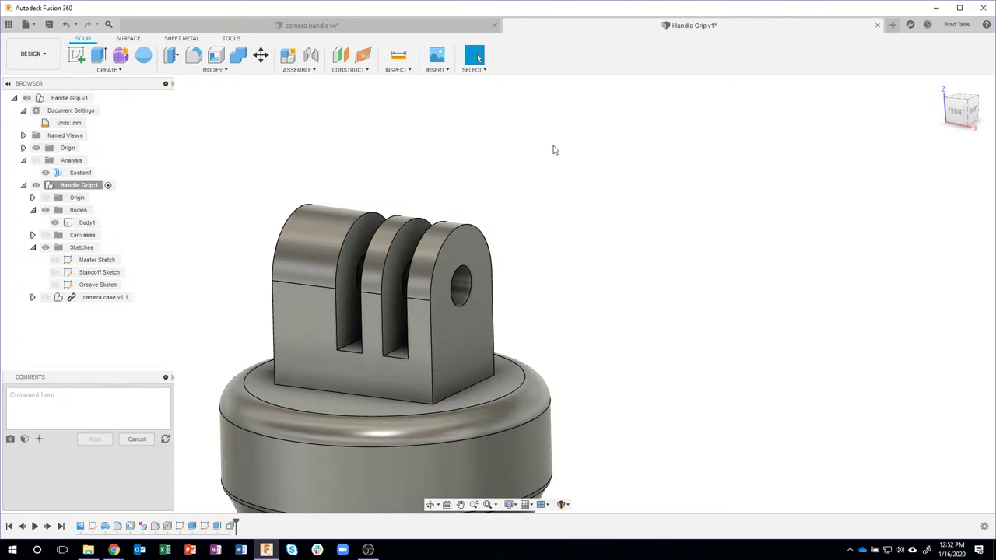
# Step: Measure the mount hole's 5.00 mm diameter and paste it into the comment
pyautogui.click(398, 70)
pyautogui.click(401, 84)
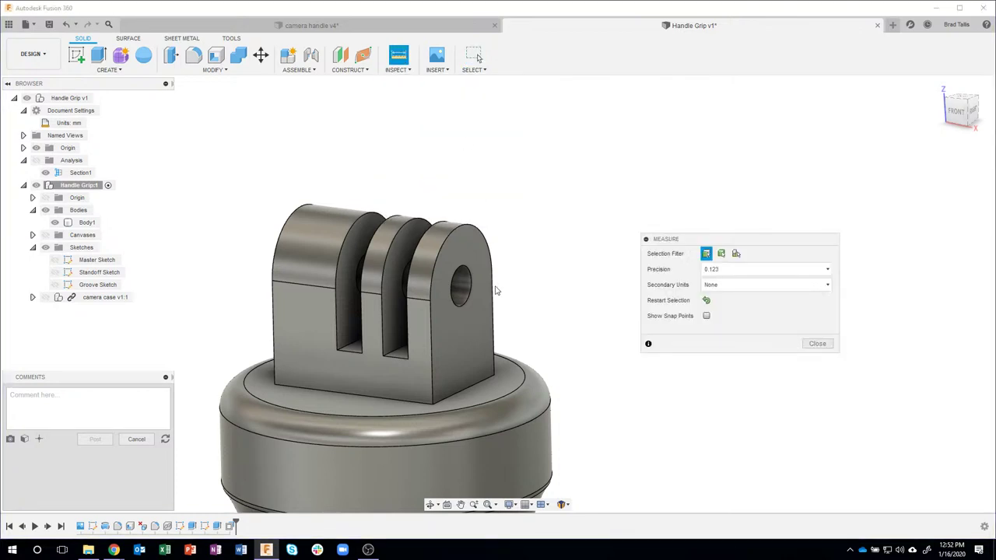
pyautogui.click(462, 290)
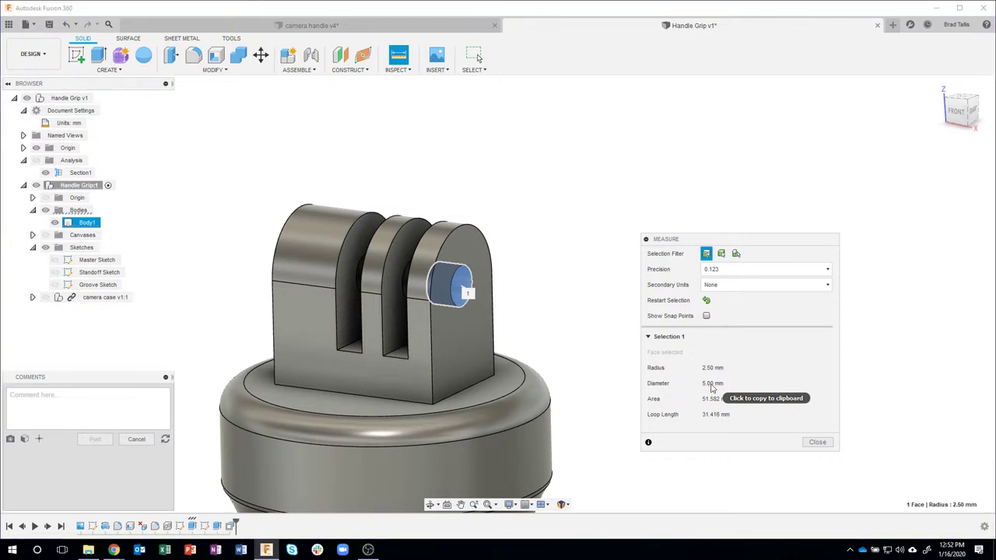
pyautogui.click(712, 383)
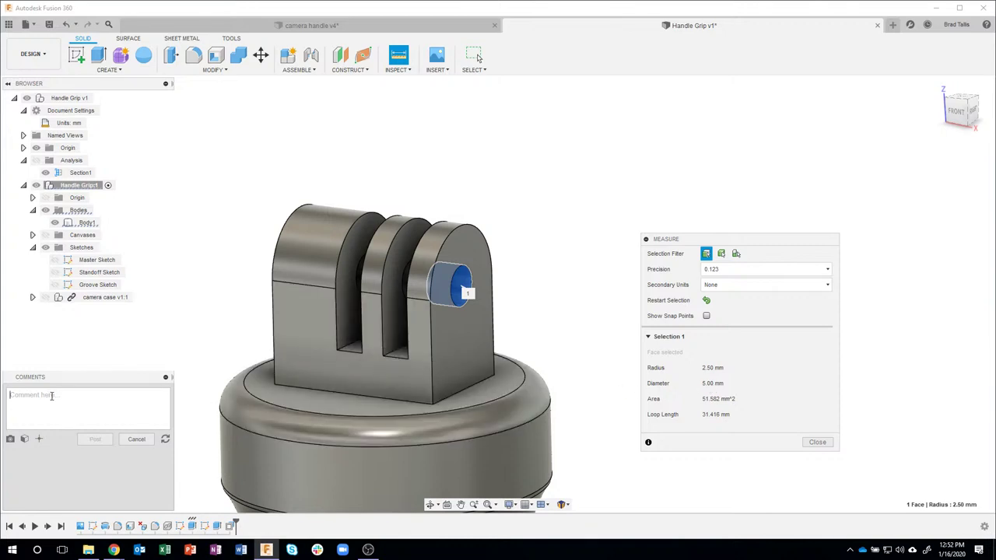
pyautogui.write('5.00 mm')
pyautogui.click(706, 302)
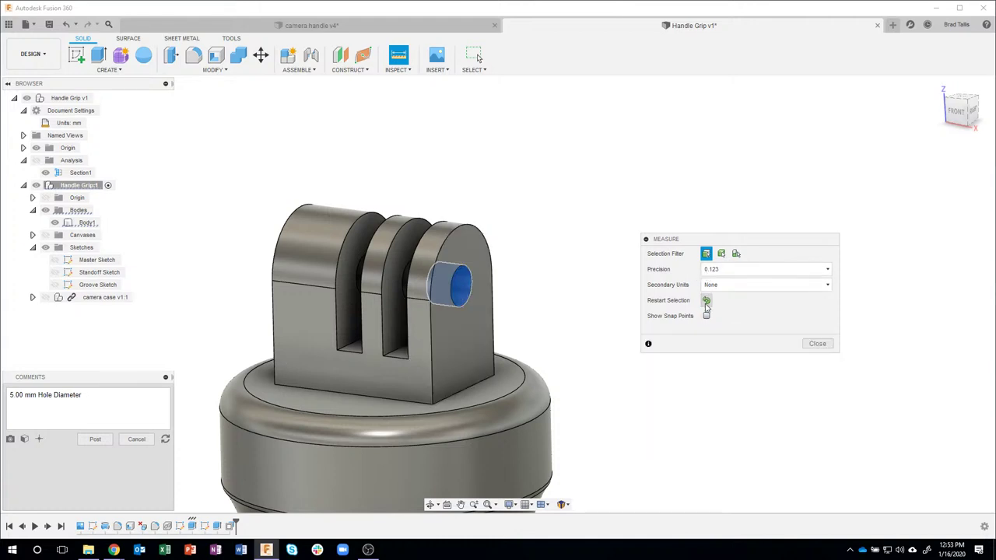
# Step: Measure the 22.00 mm clamp depth between the two outer prong faces
pyautogui.click(480, 346)
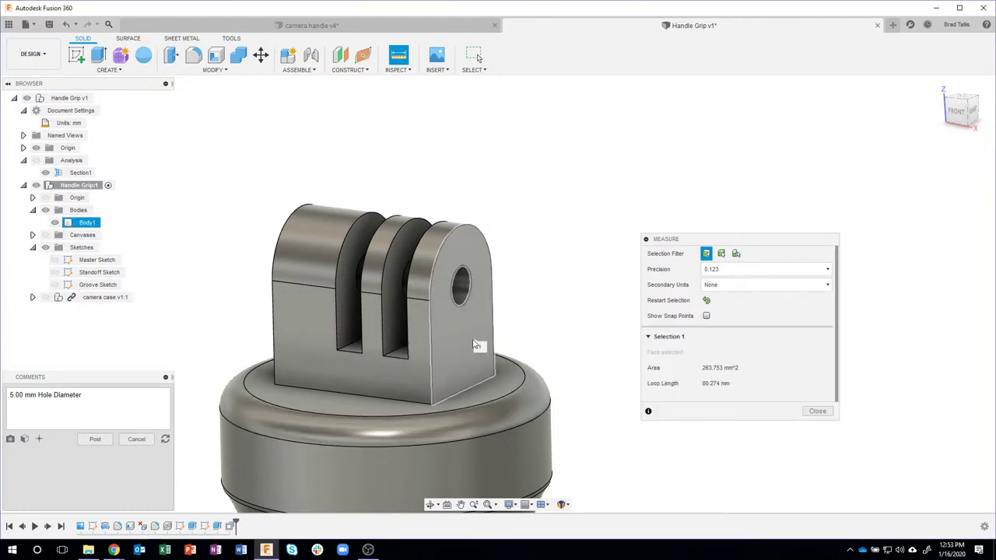
pyautogui.click(287, 313)
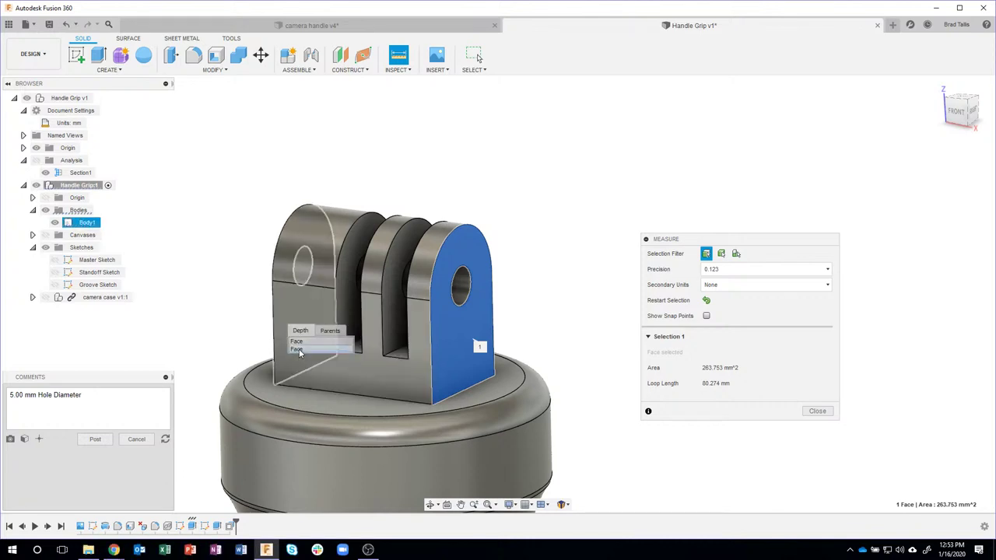
pyautogui.click(299, 349)
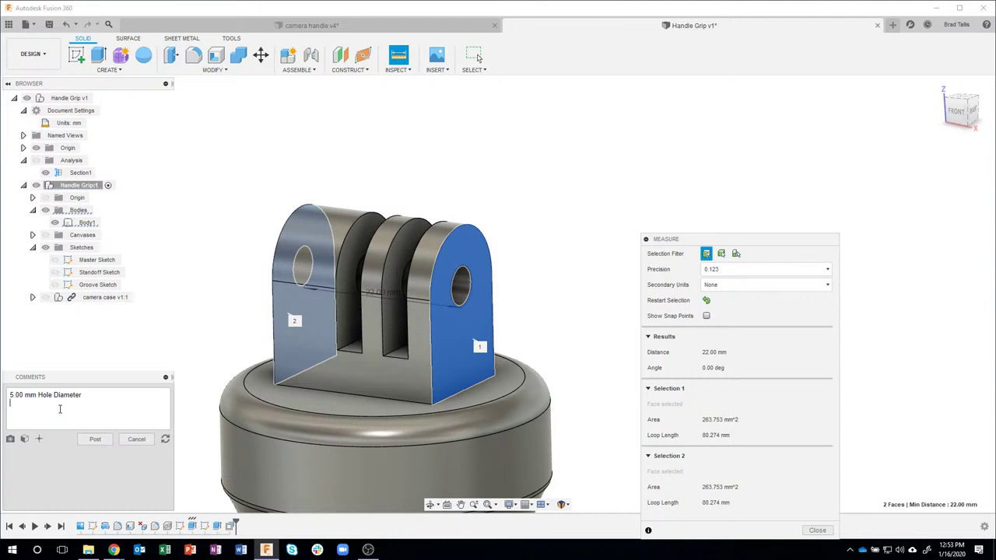
# Step: Add '22.00 mm Clamp Depth' as a new comment line with a model snapshot
pyautogui.press('Return')
pyautogui.write('22.00 mm')
pyautogui.write('Clampo')
pyautogui.press('BackSpace')
pyautogui.press('BackSpace')
pyautogui.click(9, 440)
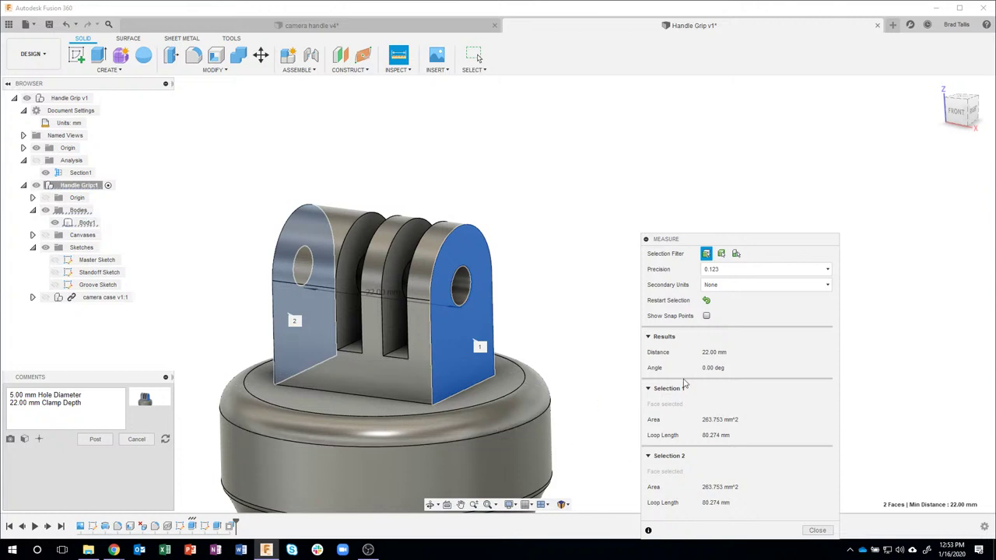
pyautogui.click(817, 530)
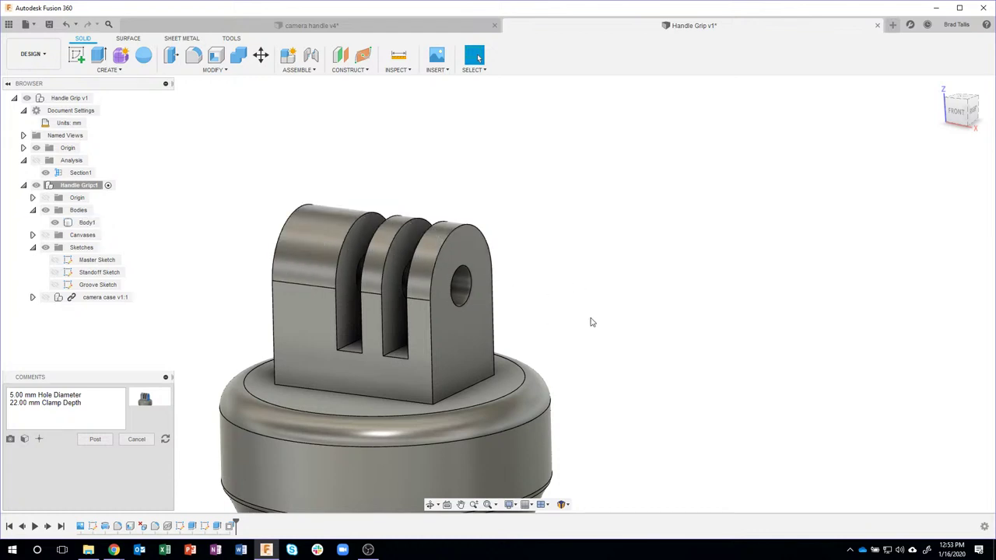
# Step: Open the McMaster-Carr component catalog, moved to the upper right and enlarged beside the grip
pyautogui.keyDown('shift'); pyautogui.moveTo(206, 258); pyautogui.dragTo(576, 202, button='middle'); pyautogui.keyUp('shift')
pyautogui.click(438, 70)
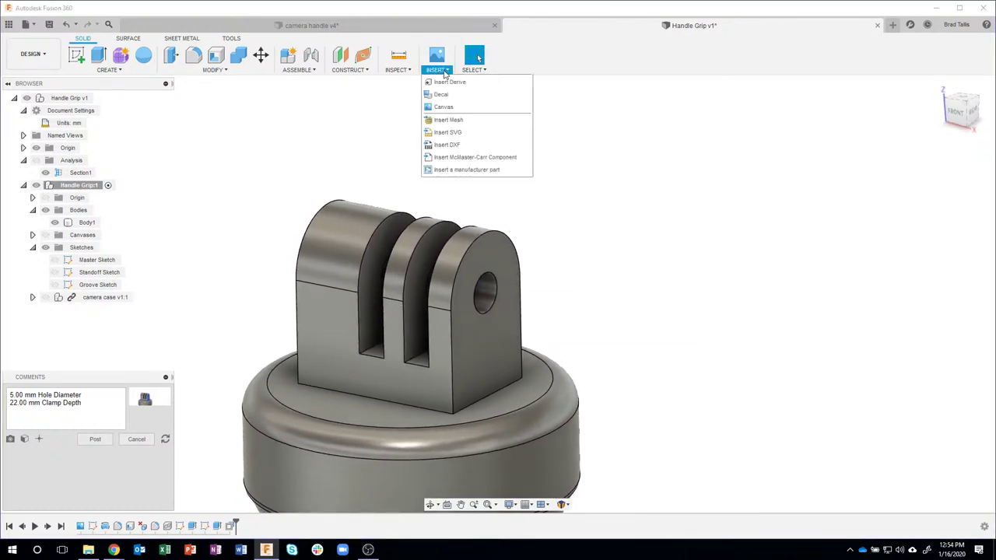
pyautogui.click(464, 158)
pyautogui.moveTo(498, 151); pyautogui.dragTo(685, 132)
pyautogui.click(610, 142)
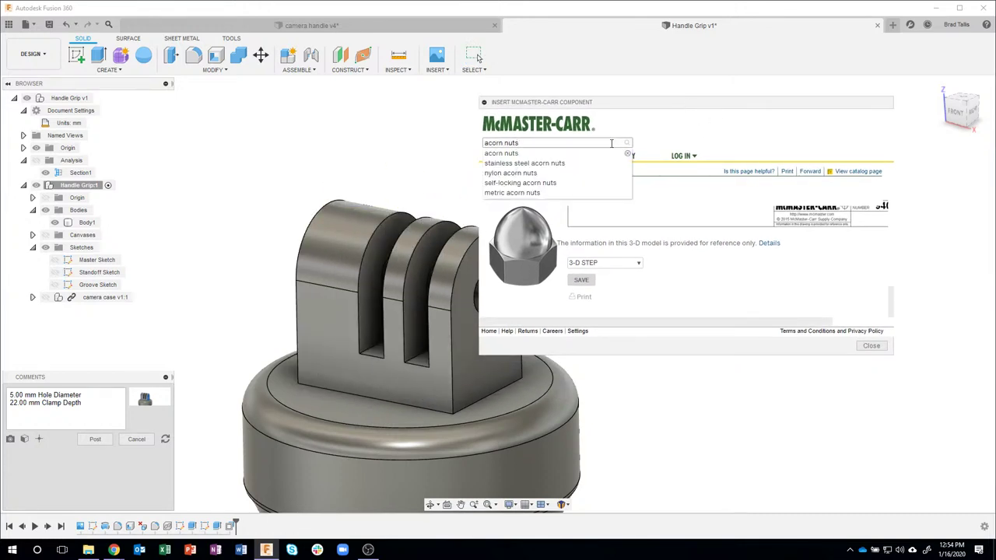
pyautogui.press('Return')
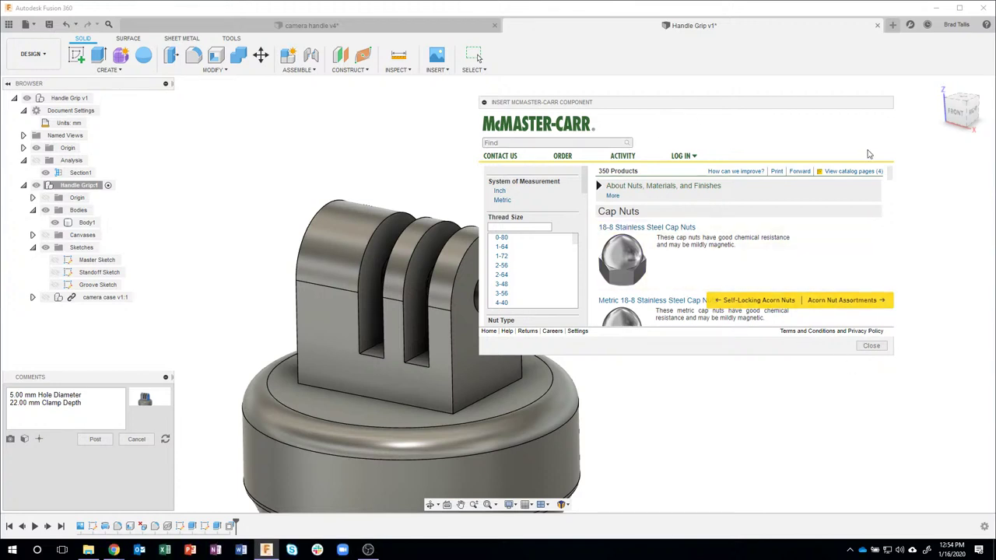
pyautogui.click(871, 345)
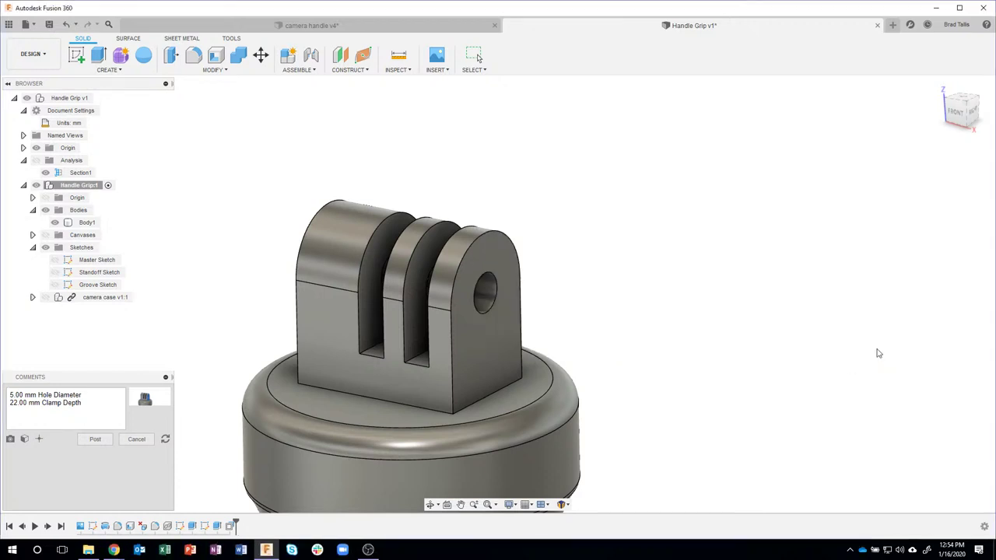
pyautogui.click(436, 69)
pyautogui.click(471, 157)
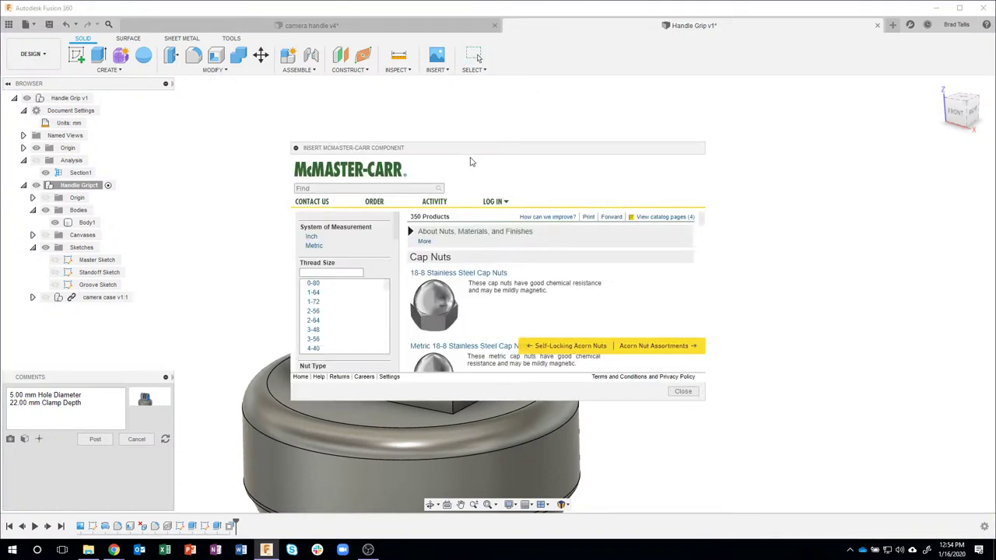
pyautogui.moveTo(470, 148); pyautogui.dragTo(686, 96)
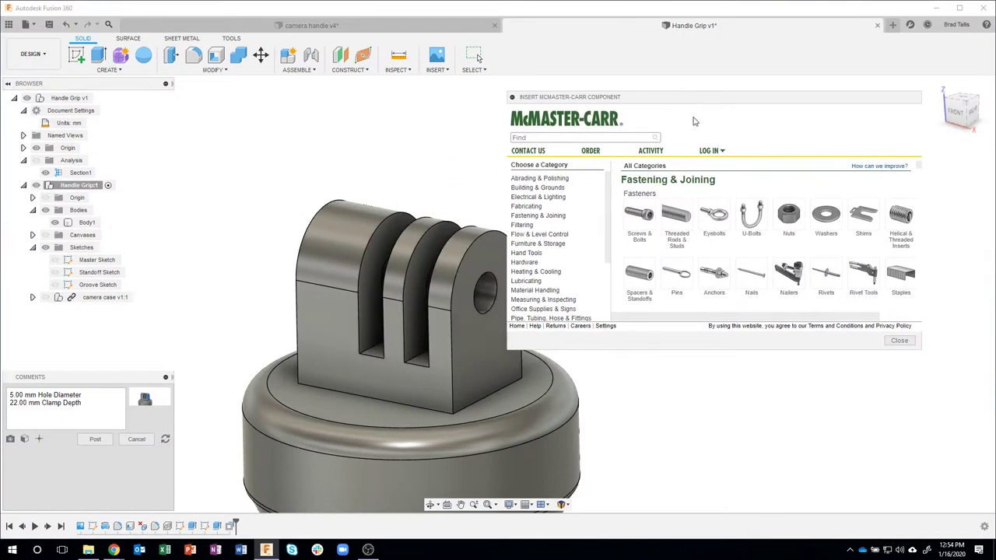
pyautogui.moveTo(921, 354); pyautogui.dragTo(972, 481)
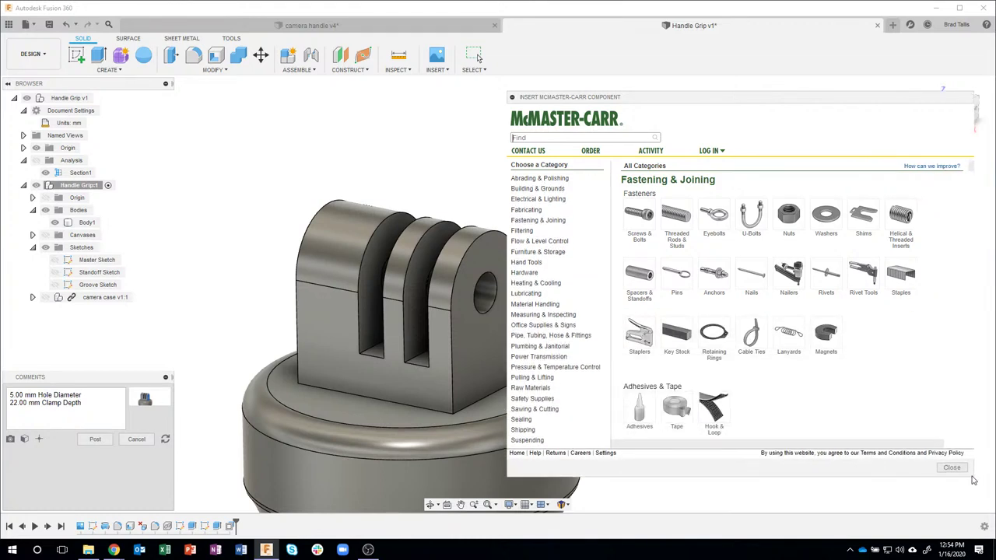
# Step: Filter McMaster-Carr Screws & Bolts to metric, M5 thread, 22 mm length, rounded head
pyautogui.click(638, 216)
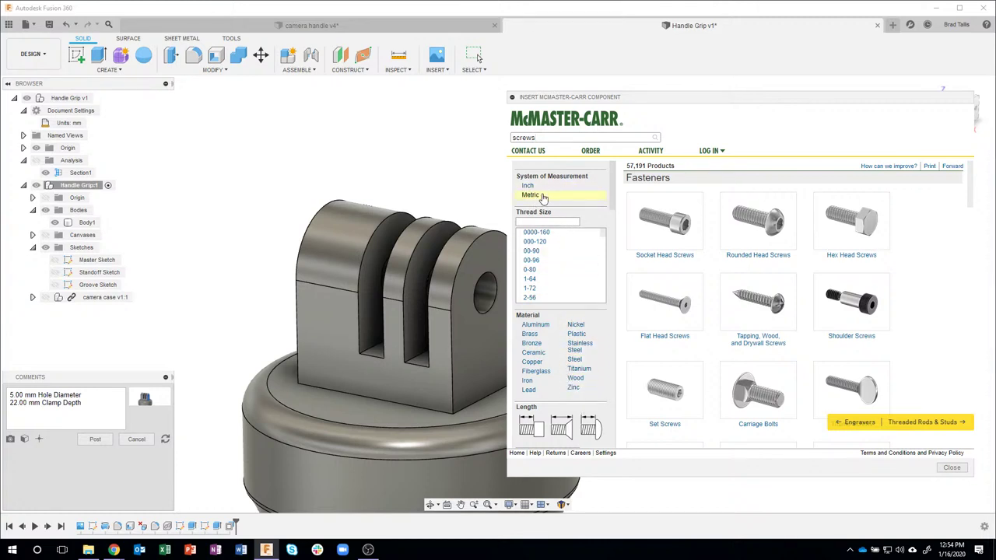
pyautogui.click(547, 198)
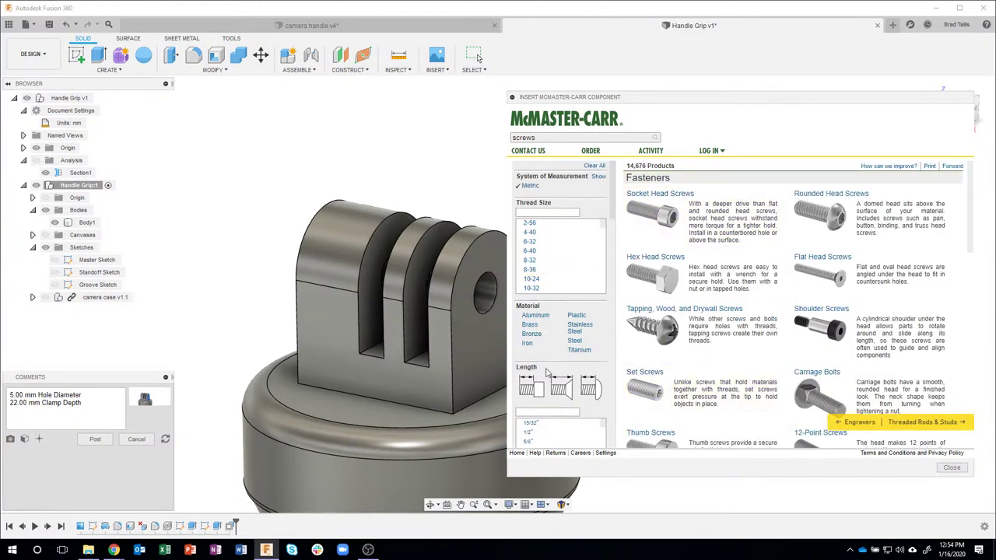
pyautogui.scroll(-2, 602, 226)
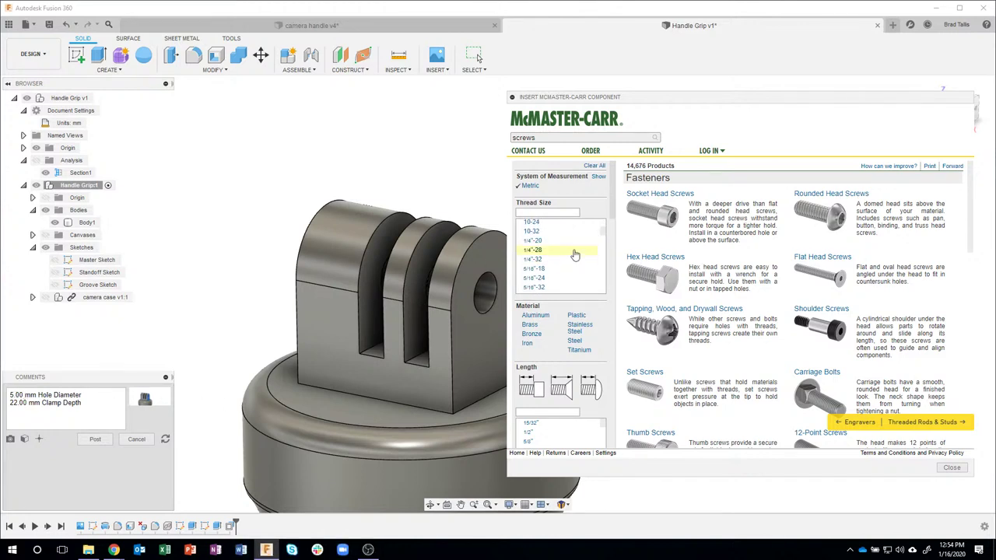
pyautogui.moveTo(604, 235); pyautogui.dragTo(606, 267)
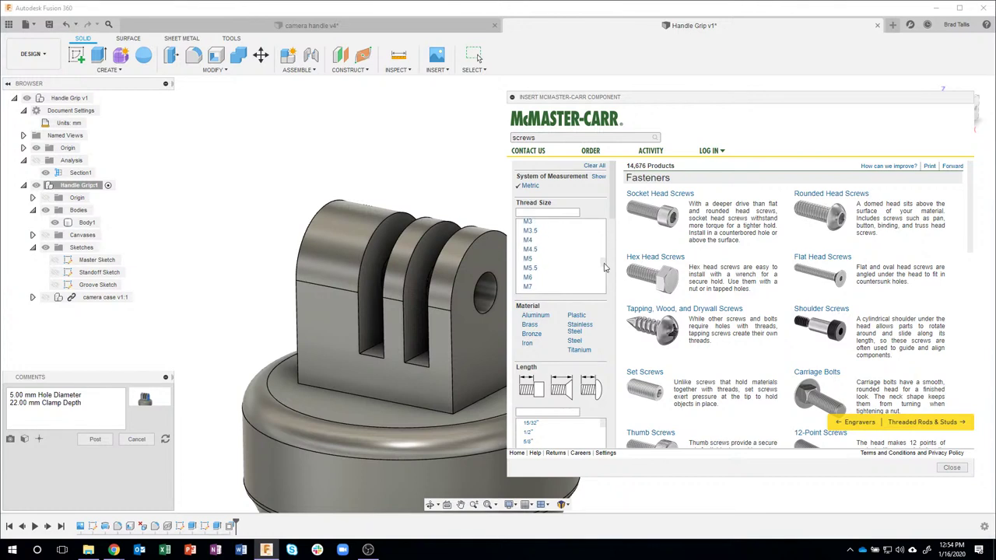
pyautogui.click(536, 260)
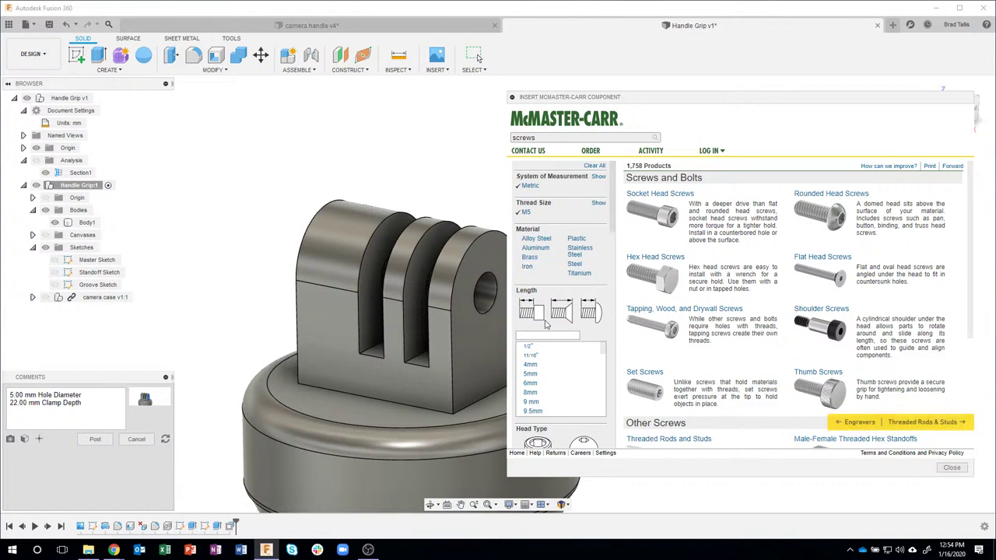
pyautogui.moveTo(606, 348); pyautogui.dragTo(605, 370)
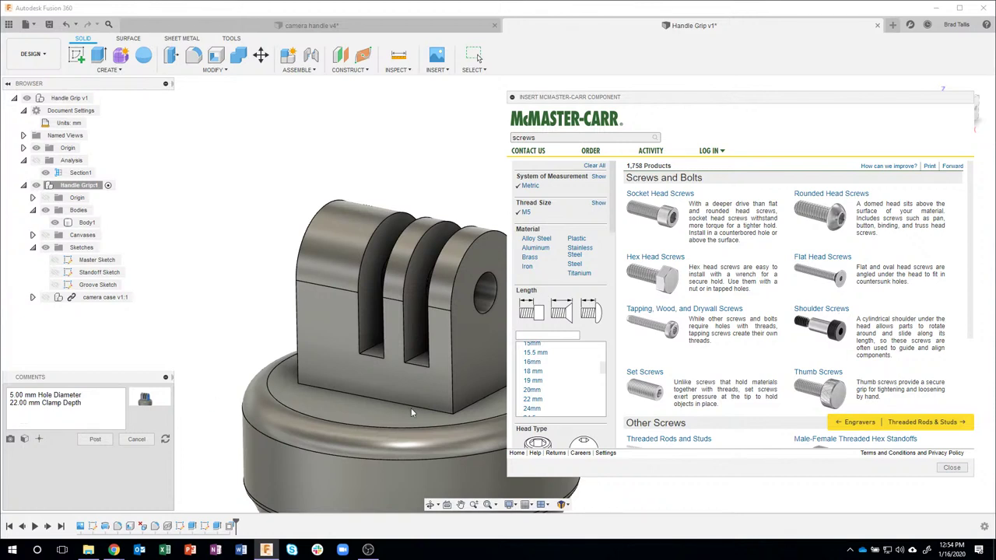
pyautogui.click(533, 399)
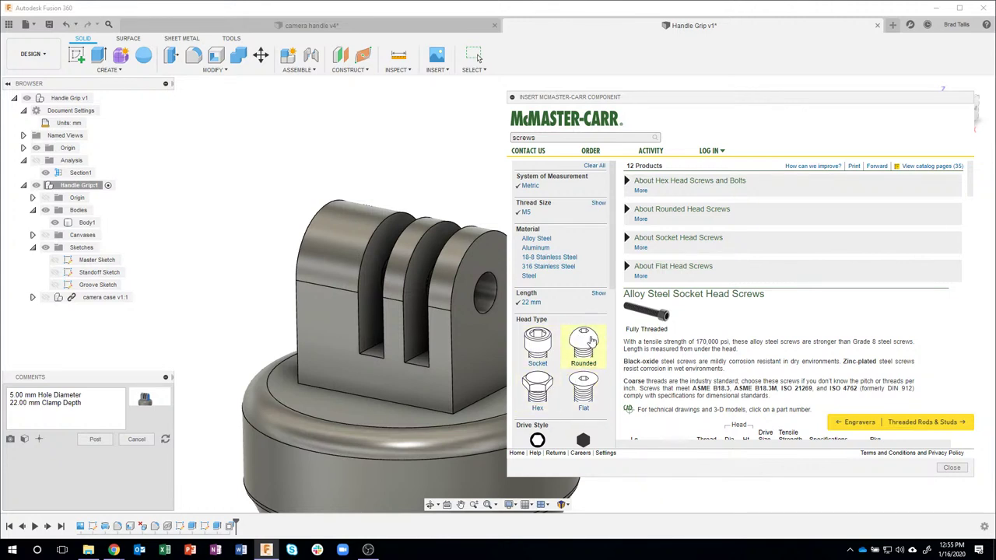
pyautogui.click(583, 342)
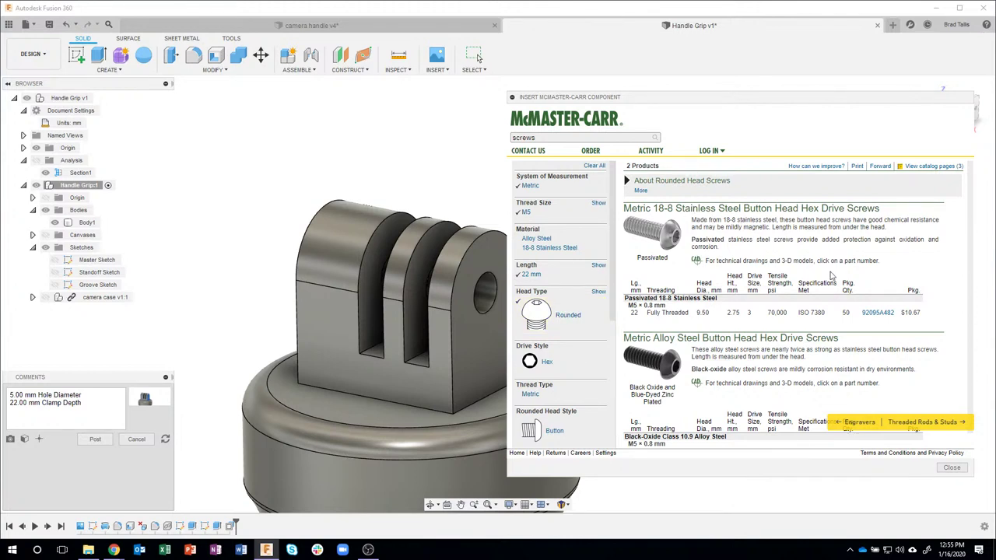
# Step: Insert the stainless steel button head hex drive screw's 3-D STEP model into the design
pyautogui.click(866, 314)
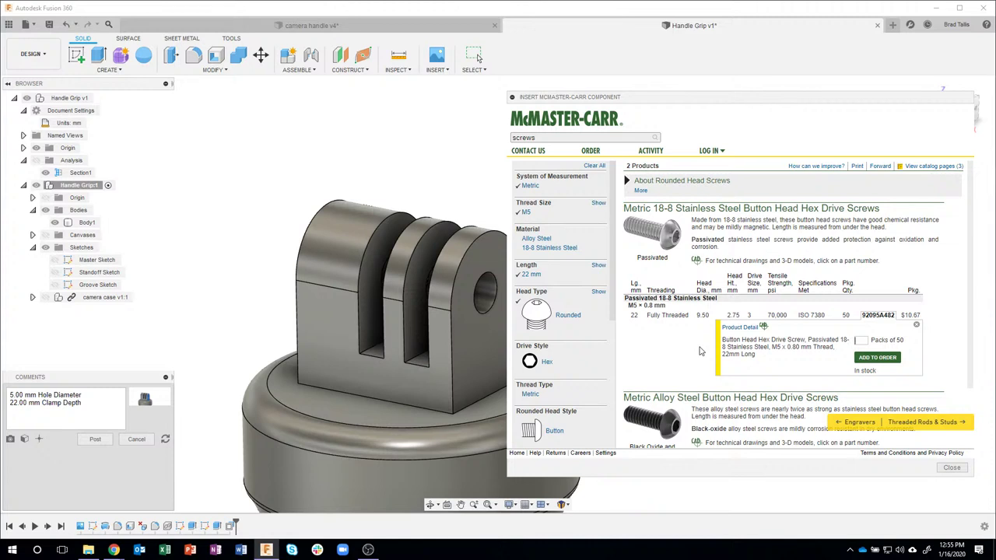
pyautogui.click(740, 327)
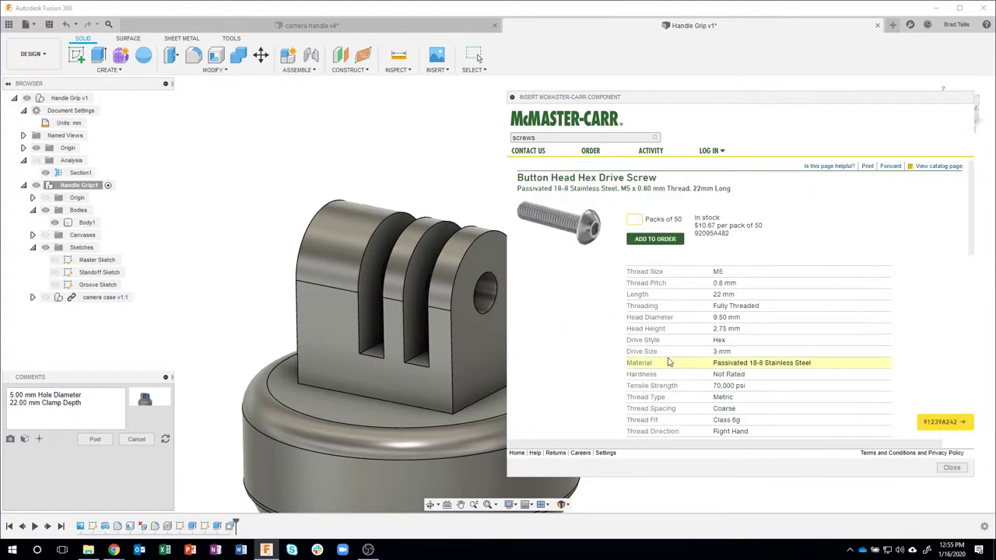
pyautogui.scroll(-8, 630, 354)
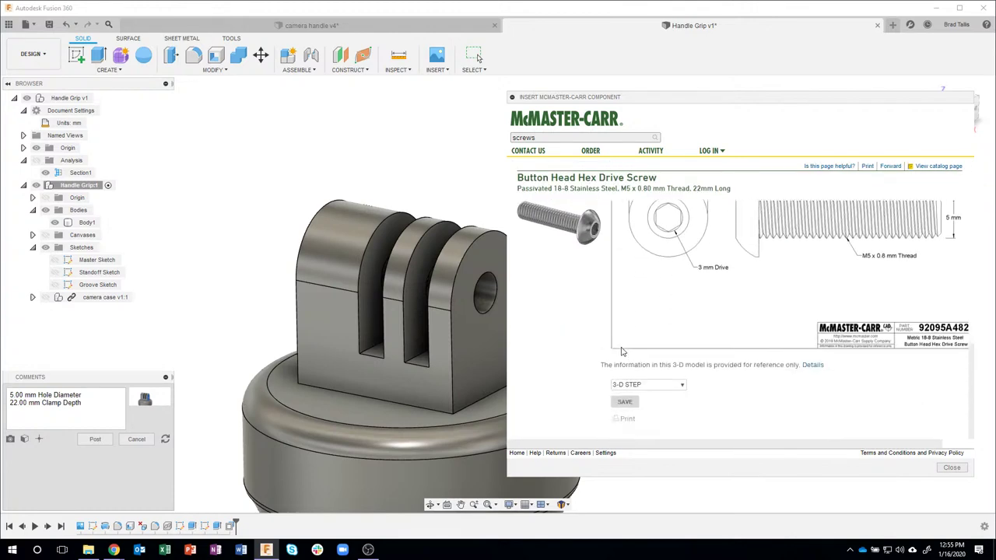
pyautogui.click(626, 403)
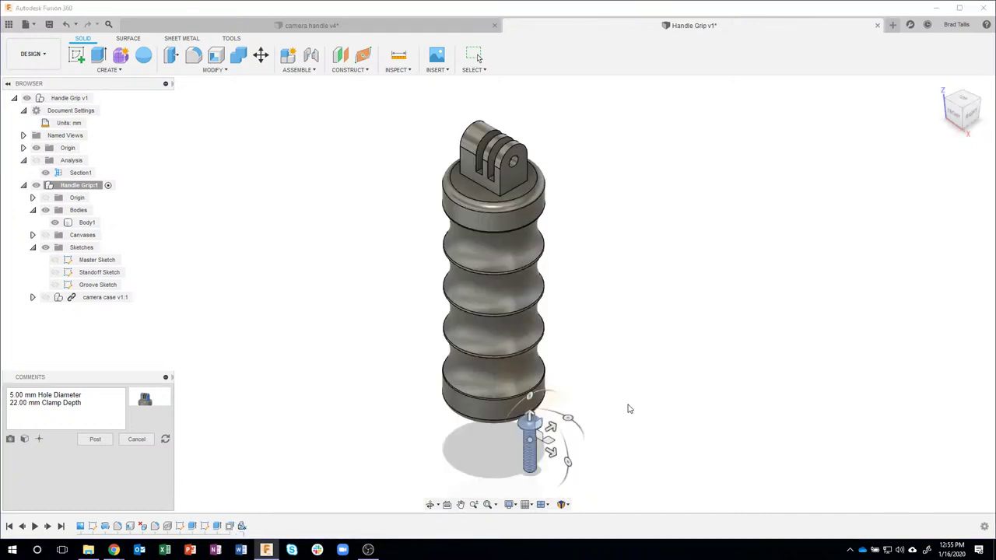
# Step: Rotate the screw horizontal and raise it beside the mount (X -129.96 mm, Z 16.309 mm)
pyautogui.keyDown('shift'); pyautogui.moveTo(631, 355); pyautogui.dragTo(576, 364, button='middle'); pyautogui.keyUp('shift')
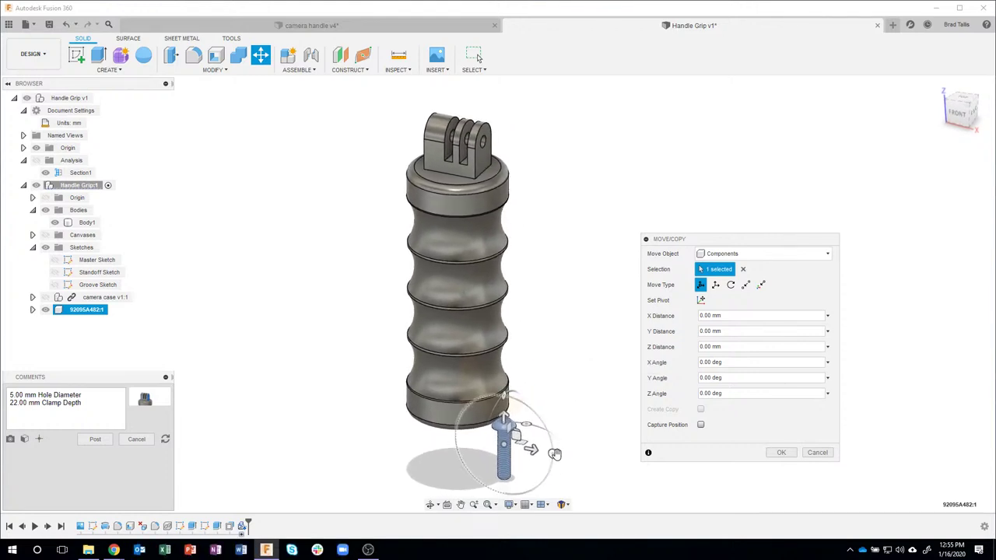
pyautogui.moveTo(552, 454); pyautogui.dragTo(504, 491)
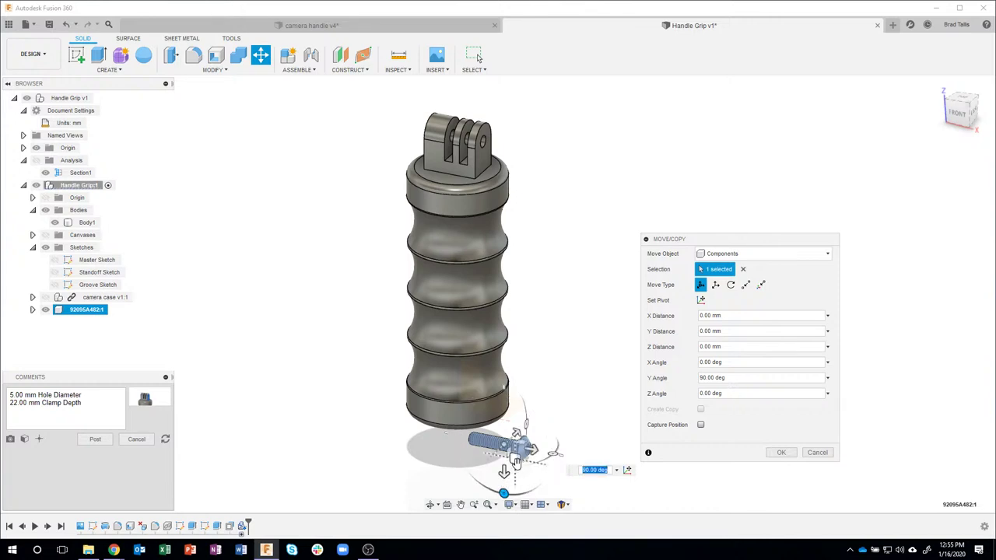
pyautogui.moveTo(517, 455); pyautogui.dragTo(551, 162)
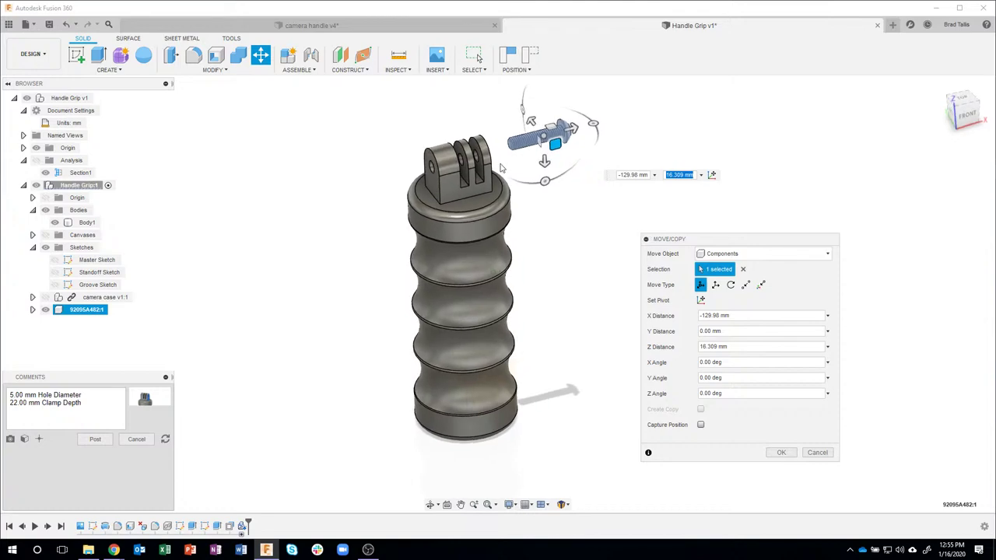
pyautogui.scroll(5, 506, 215)
pyautogui.keyDown('shift'); pyautogui.moveTo(505, 214); pyautogui.dragTo(506, 253, button='middle'); pyautogui.keyUp('shift')
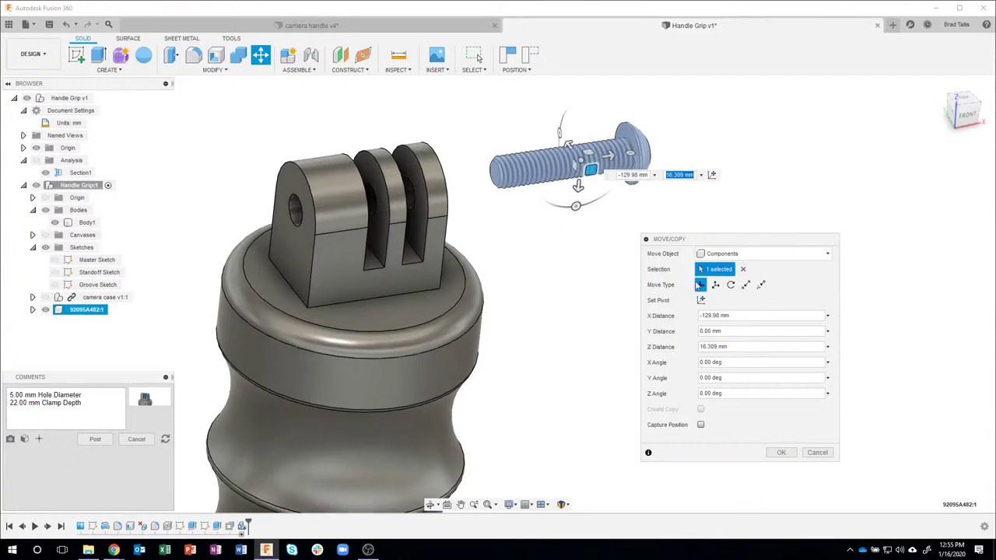
# Step: Snap the screw head point-to-point into the mount hole so it passes through all three prongs
pyautogui.click(746, 285)
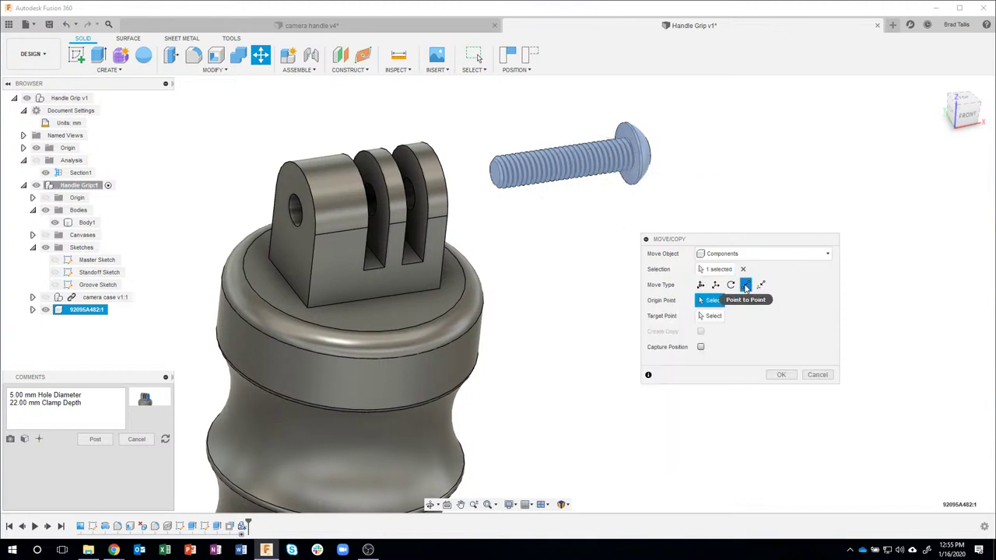
pyautogui.scroll(3, 622, 148)
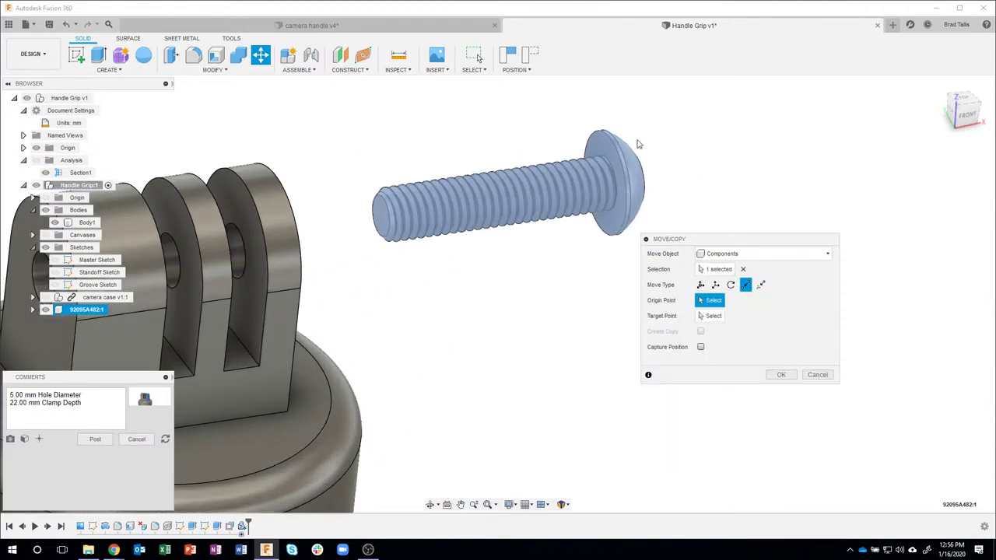
pyautogui.click(606, 181)
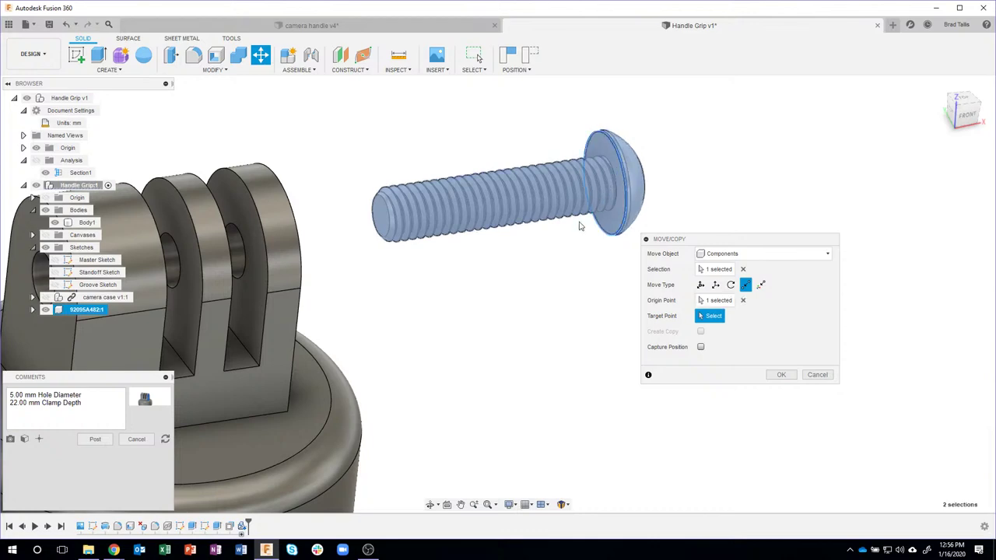
pyautogui.keyDown('shift'); pyautogui.moveTo(517, 271); pyautogui.dragTo(364, 184, button='middle'); pyautogui.keyUp('shift')
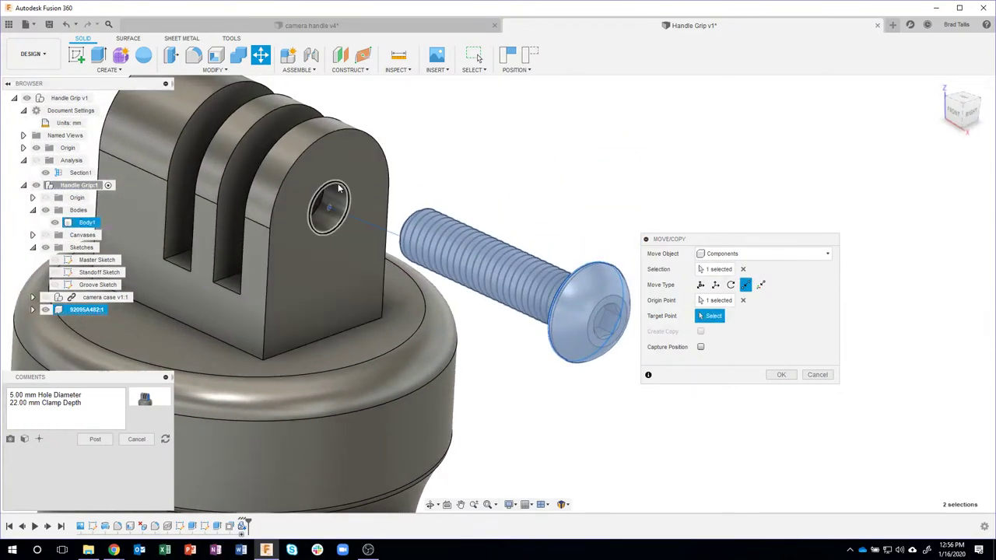
pyautogui.click(330, 207)
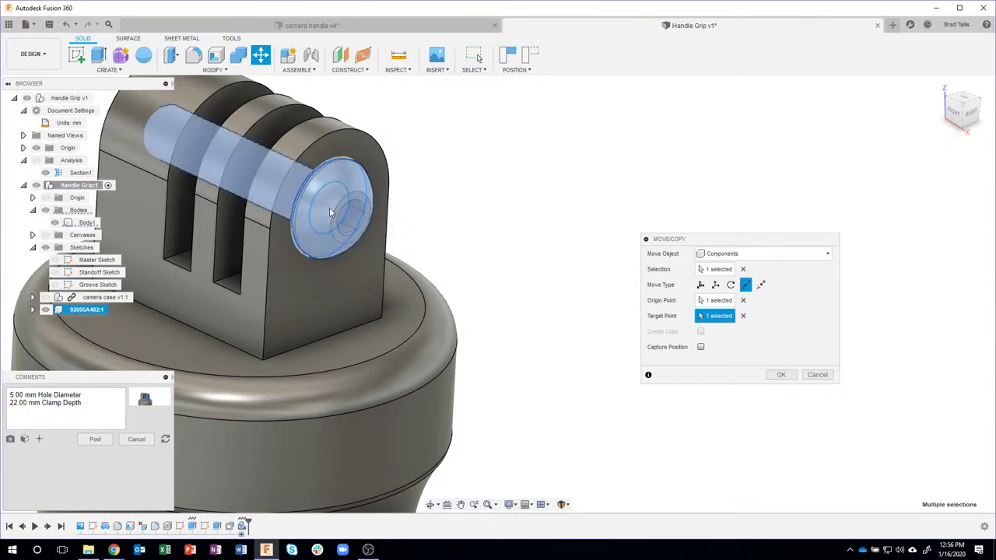
pyautogui.click(955, 111)
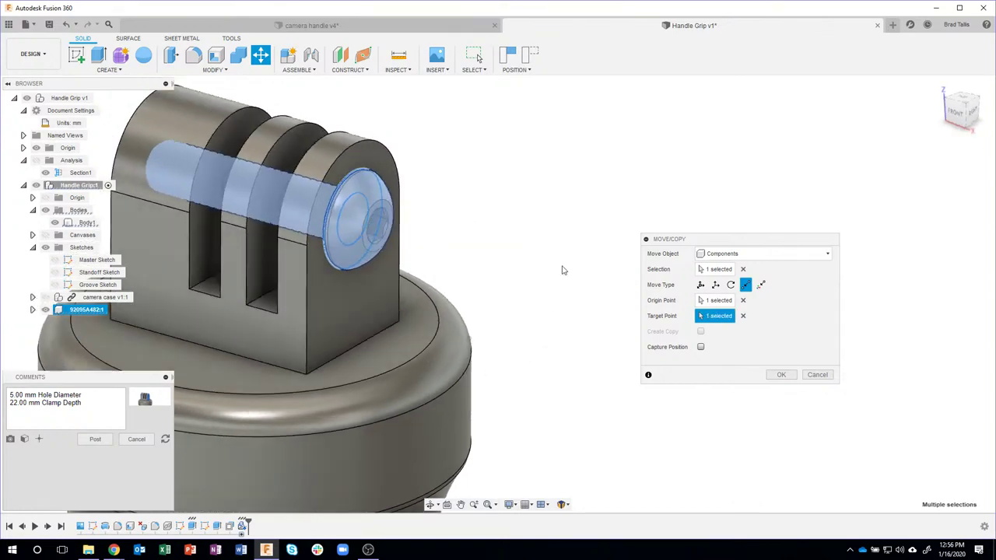
pyautogui.moveTo(947, 117); pyautogui.dragTo(929, 126)
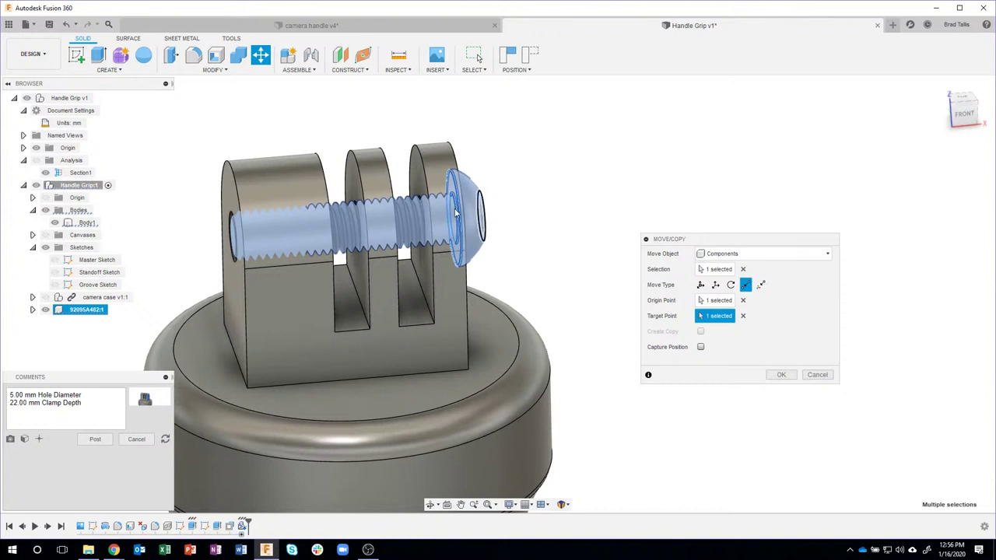
pyautogui.scroll(-2, 710, 160)
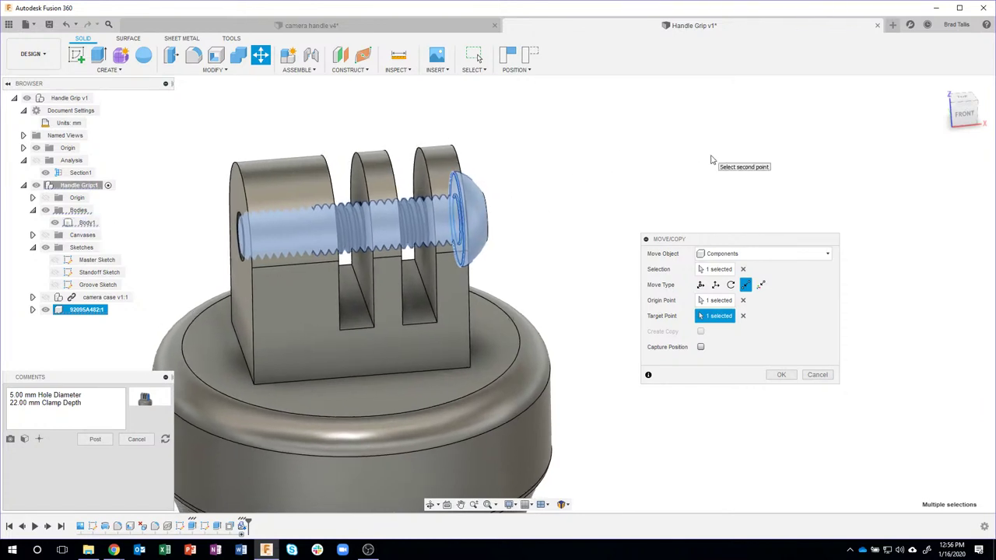
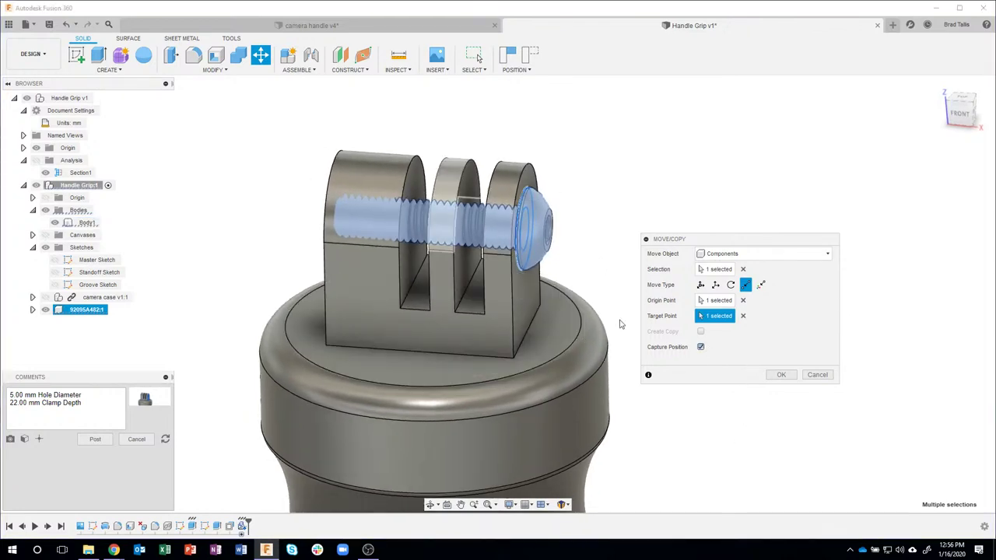
# Step: Apply the point-to-point move that seats the screw through the mount's clamp holes
pyautogui.click(781, 376)
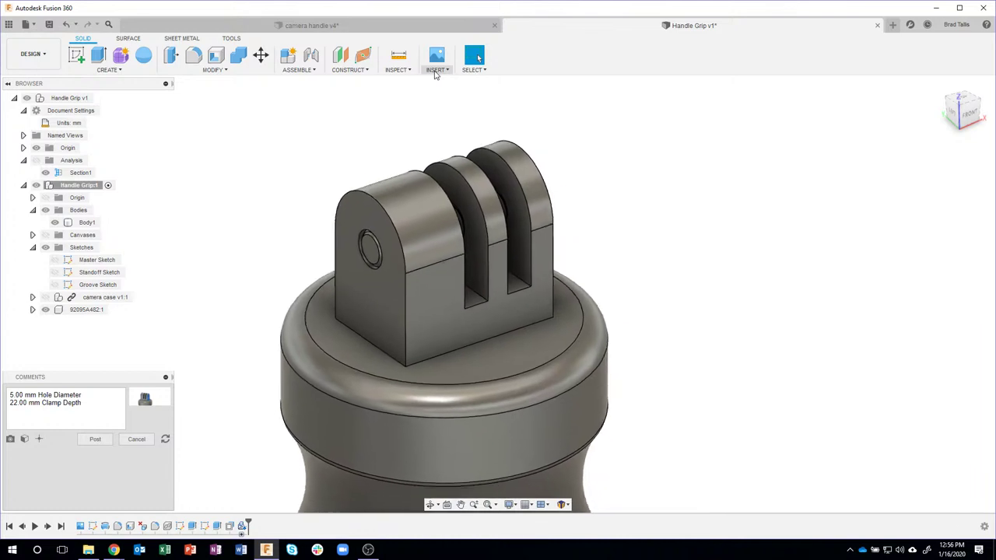
# Step: Open the McMaster-Carr catalogue and browse to Nuts > Cap Nuts
pyautogui.click(437, 70)
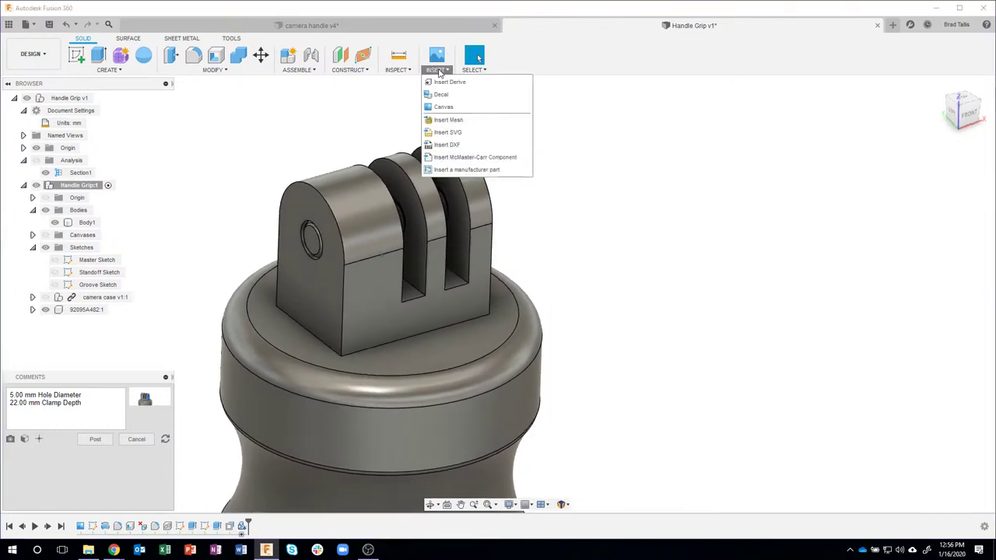
pyautogui.click(452, 158)
pyautogui.moveTo(549, 156); pyautogui.dragTo(778, 101)
pyautogui.click(802, 214)
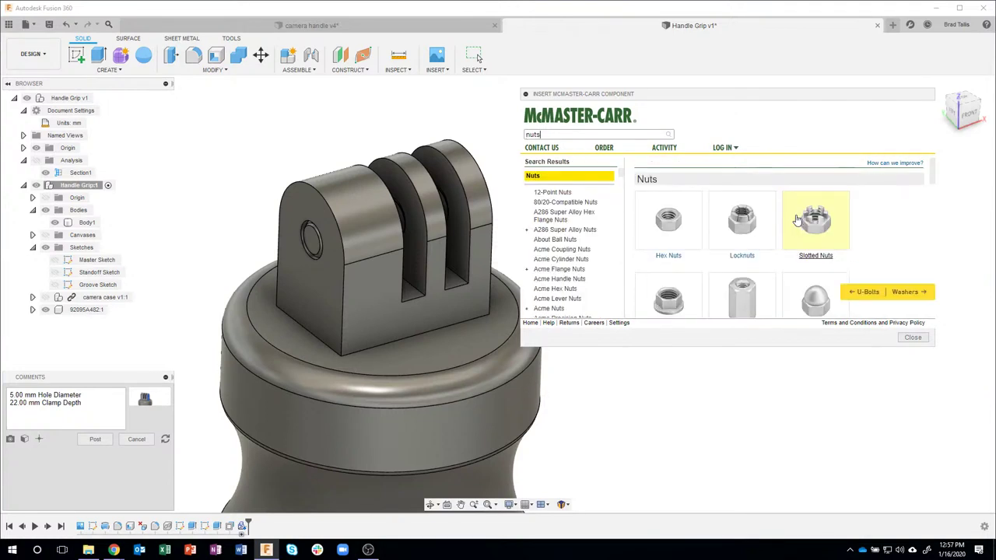
pyautogui.scroll(-1, 774, 204)
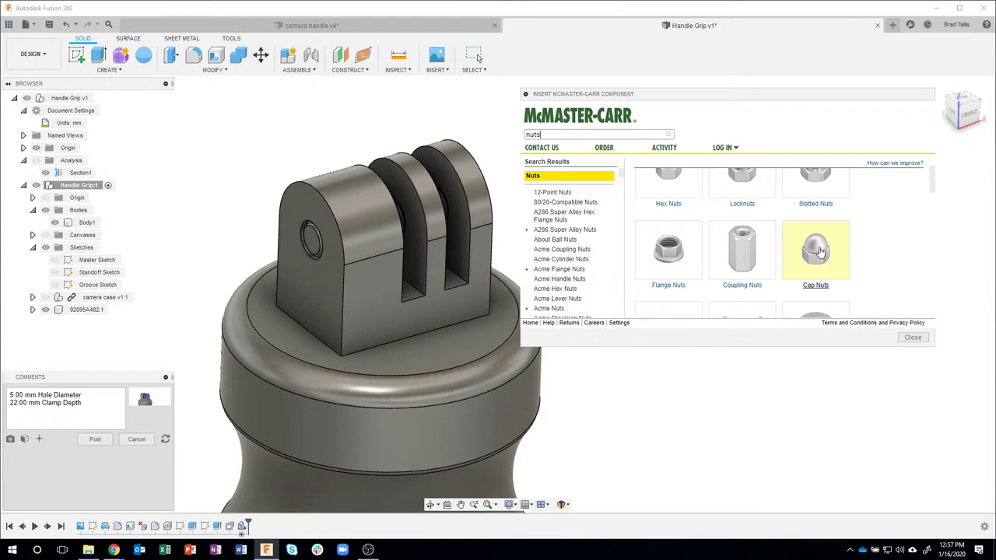
pyautogui.click(815, 249)
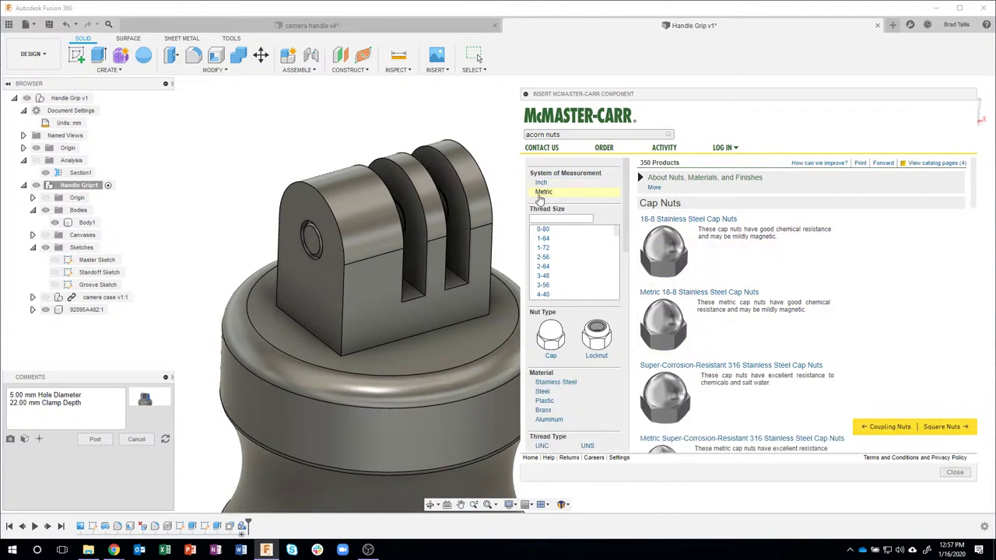
# Step: Filter to metric M5 and save cap nut 94000A037's 3-D STEP model into the design
pyautogui.click(543, 191)
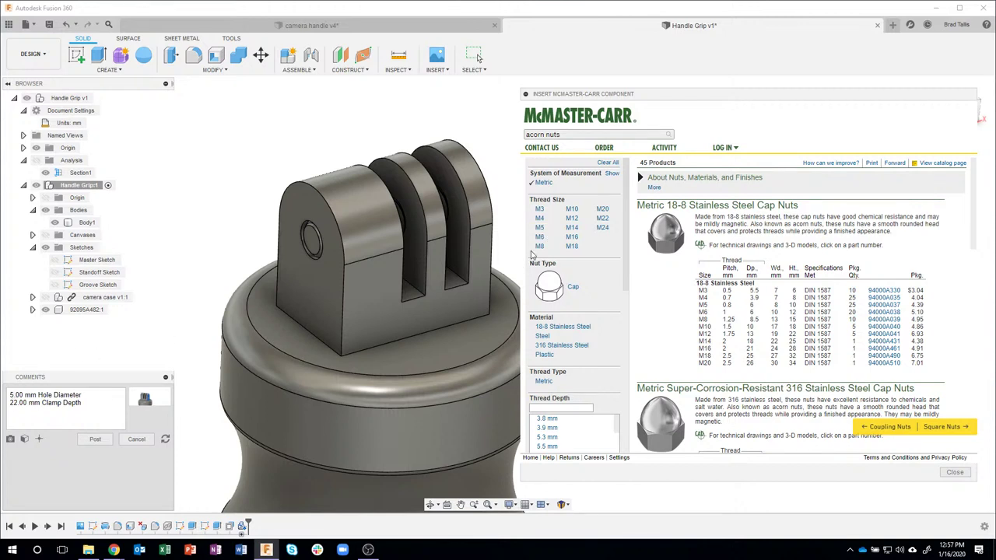
pyautogui.click(539, 227)
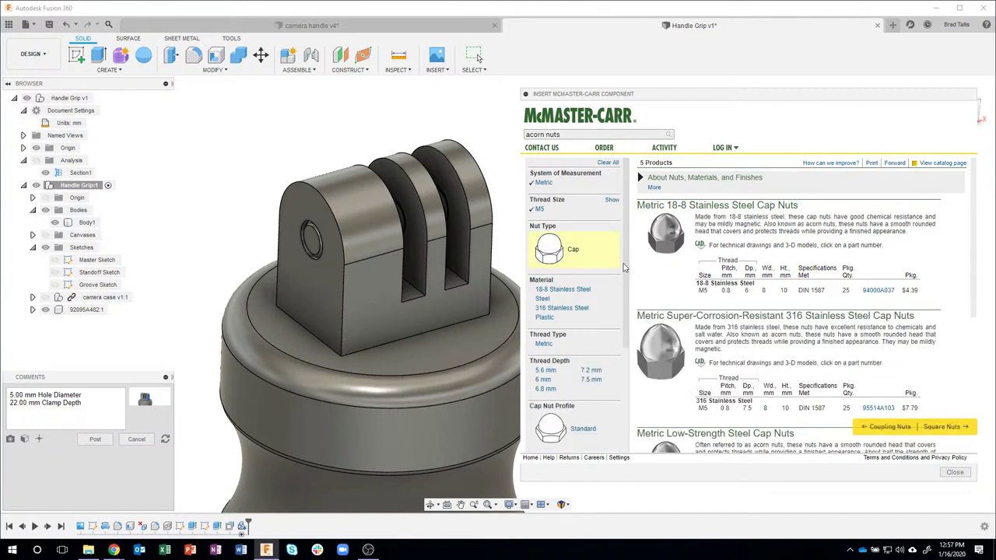
pyautogui.click(880, 288)
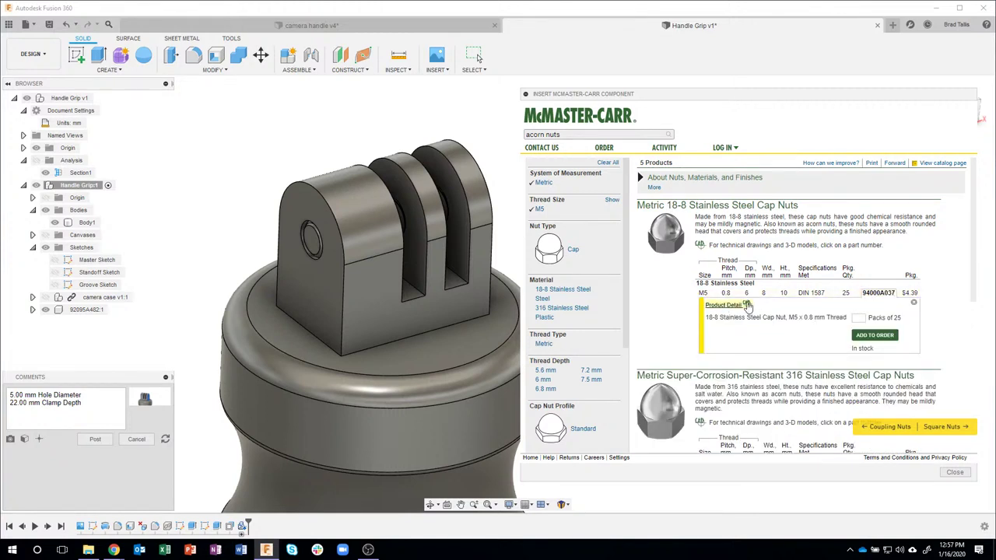
pyautogui.click(721, 306)
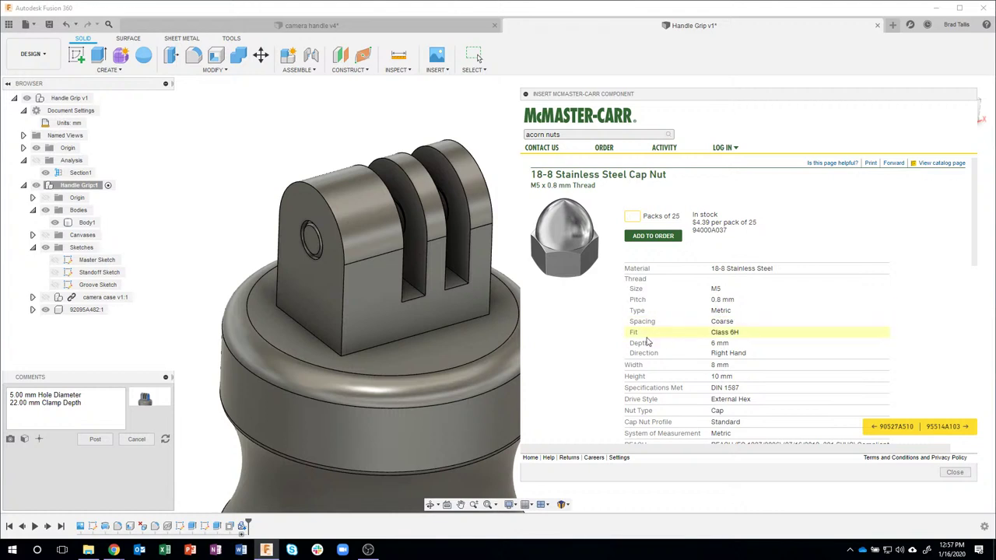
pyautogui.scroll(-5, 647, 342)
pyautogui.scroll(-2, 647, 342)
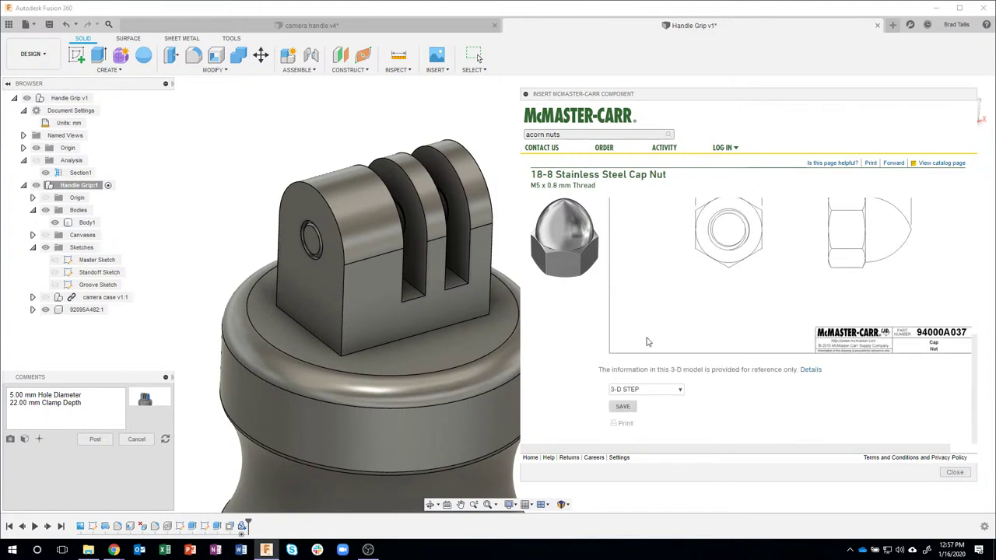
pyautogui.click(622, 406)
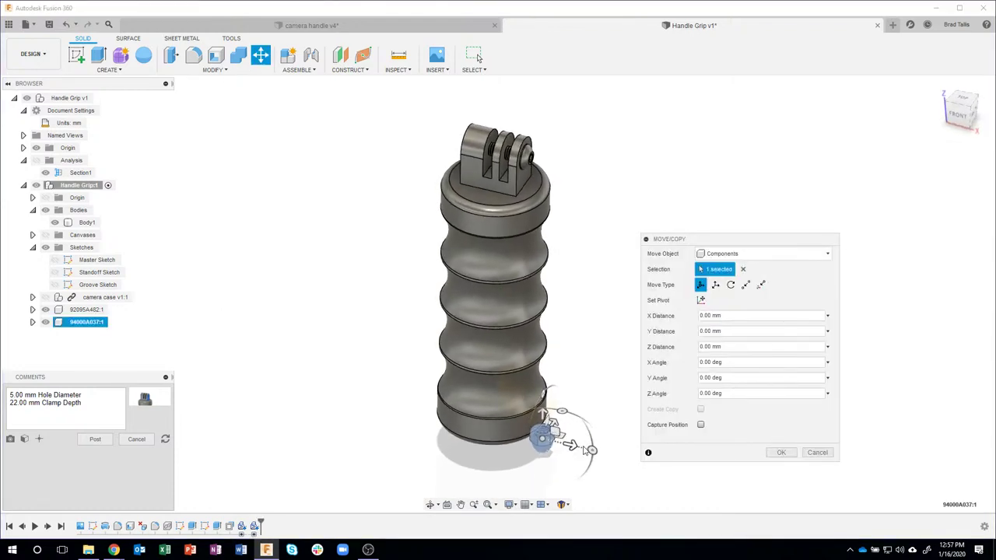
# Step: Move the cap nut up beside the mount and set the move type to Point to Point
pyautogui.moveTo(594, 453); pyautogui.dragTo(424, 162)
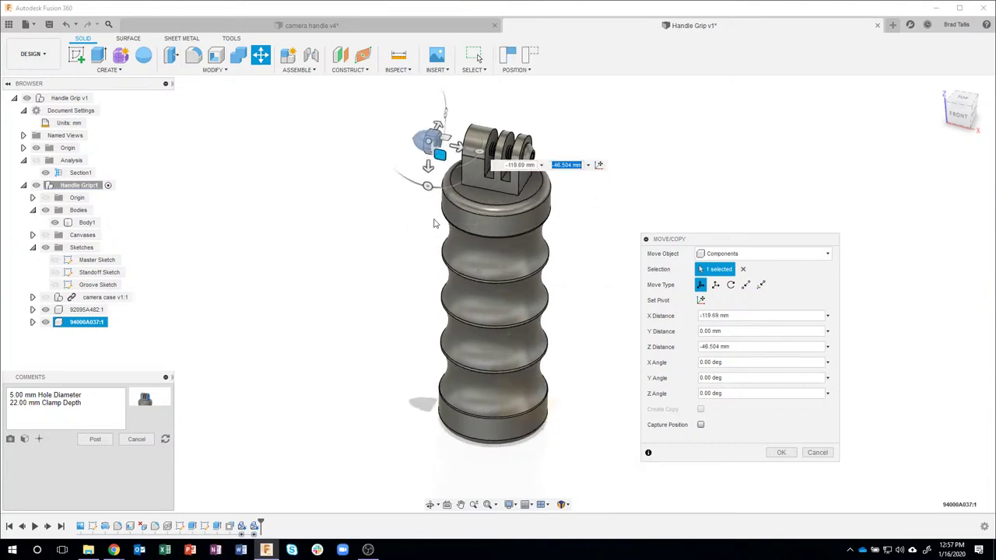
pyautogui.scroll(8, 414, 145)
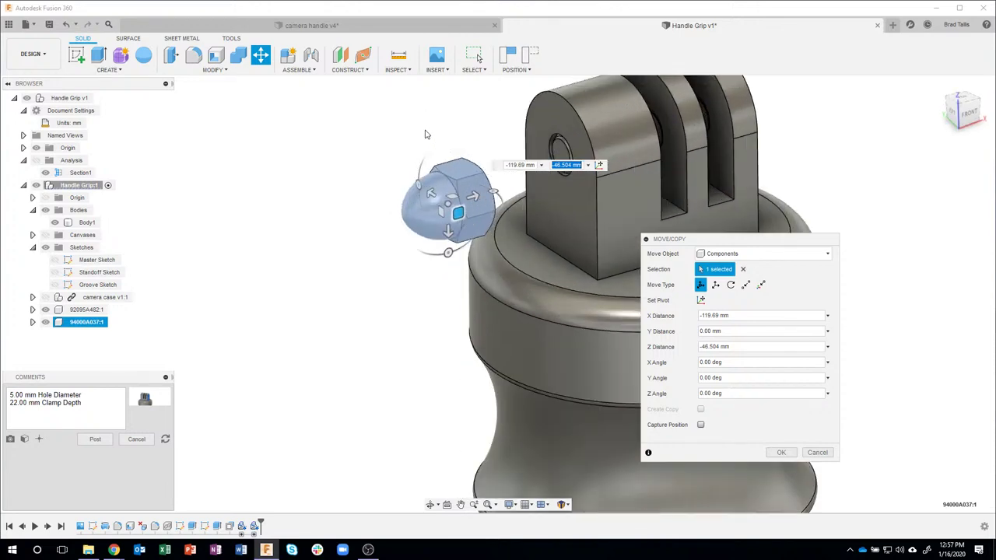
pyautogui.scroll(4, 412, 144)
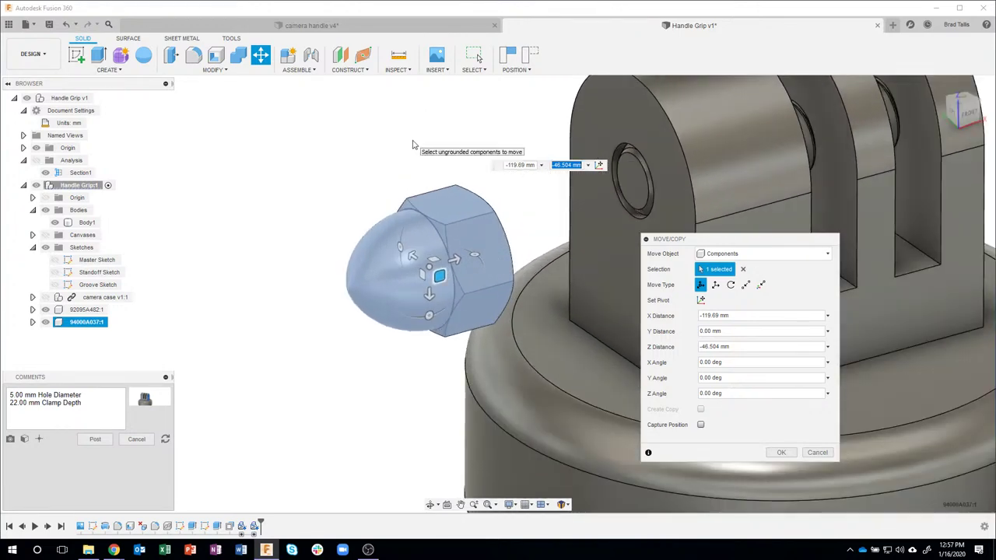
pyautogui.scroll(2, 467, 152)
pyautogui.scroll(3, 514, 167)
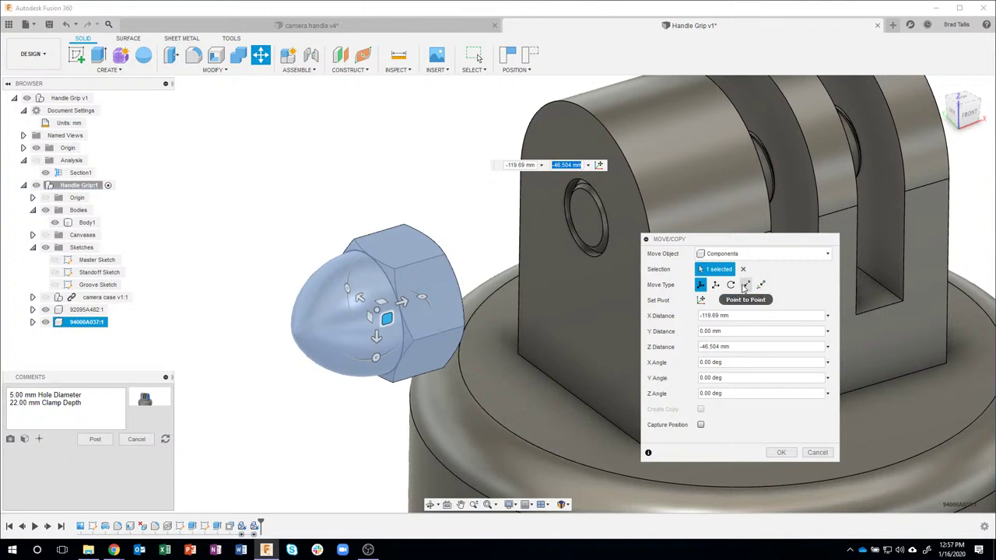
pyautogui.click(744, 286)
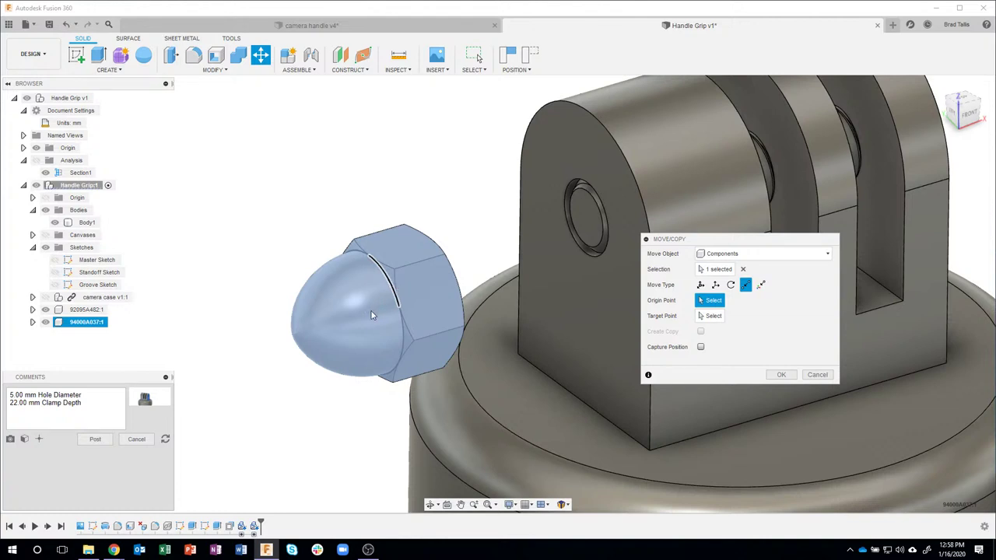
# Step: Move the cap nut from its circular edge onto the mount's hole edge and apply it
pyautogui.click(389, 319)
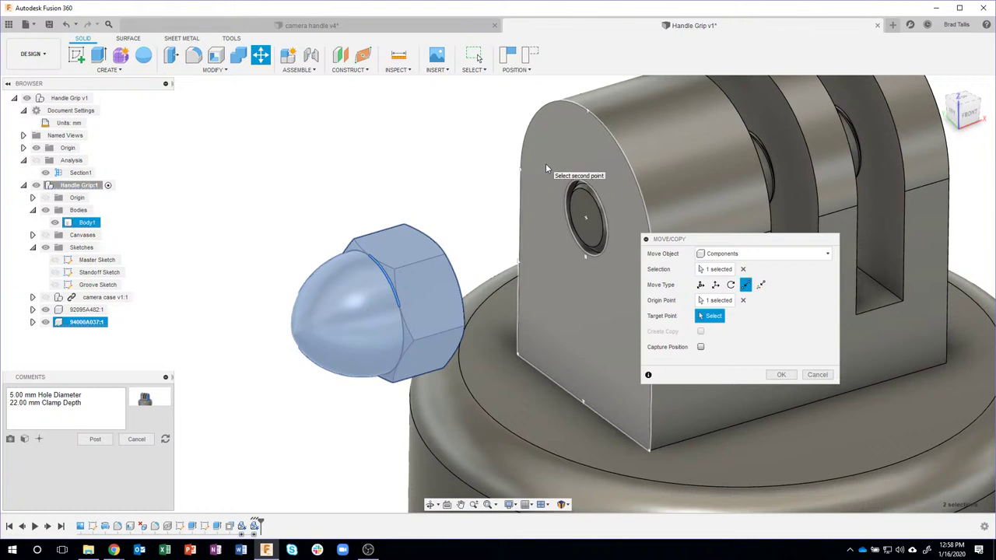
pyautogui.click(587, 218)
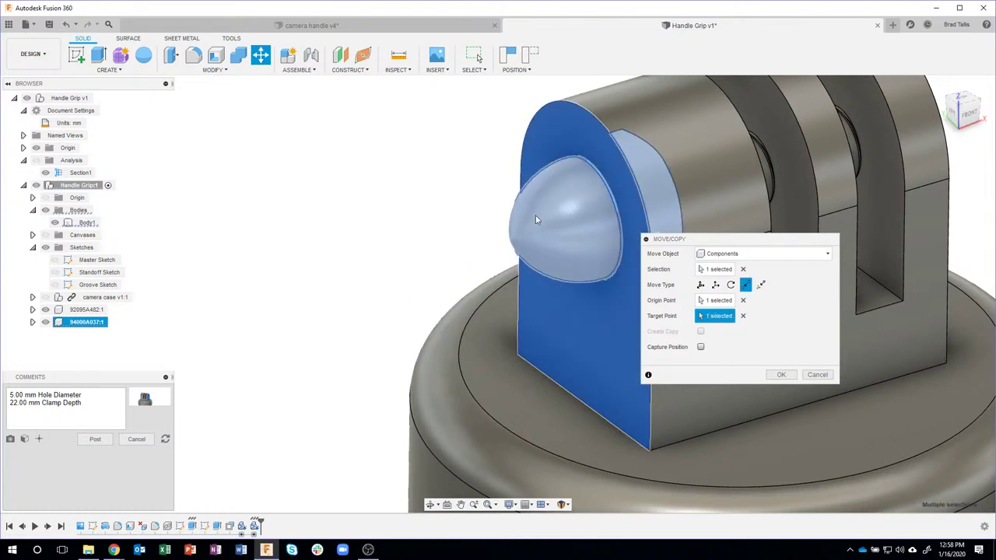
pyautogui.keyDown('shift'); pyautogui.moveTo(410, 210); pyautogui.dragTo(464, 162, button='middle'); pyautogui.keyUp('shift')
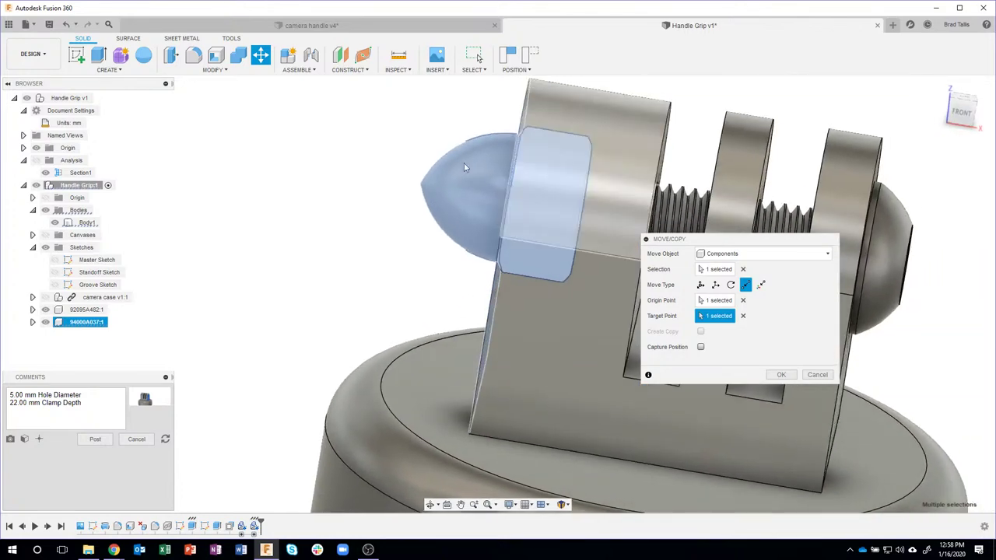
pyautogui.keyDown('shift'); pyautogui.moveTo(546, 160); pyautogui.dragTo(459, 231, button='middle'); pyautogui.keyUp('shift')
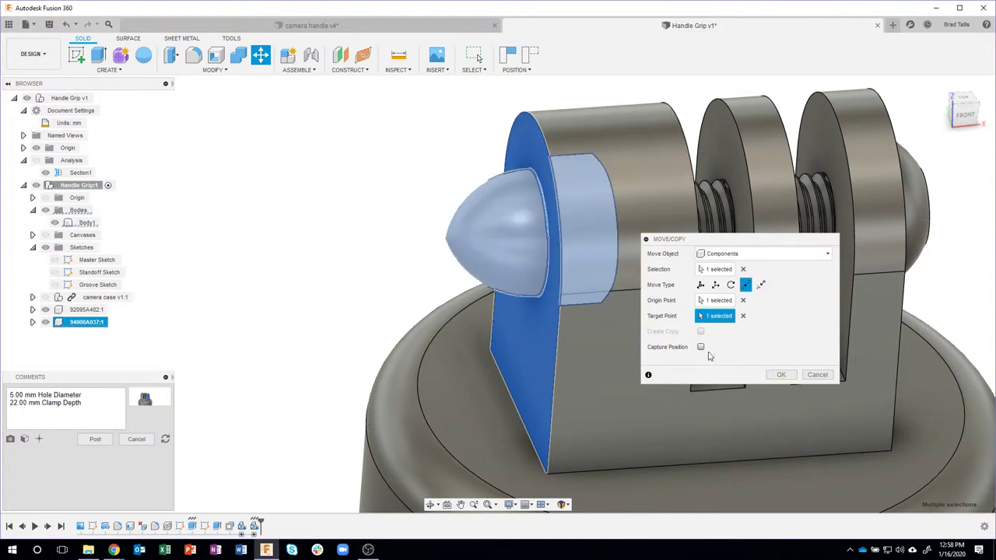
pyautogui.click(782, 374)
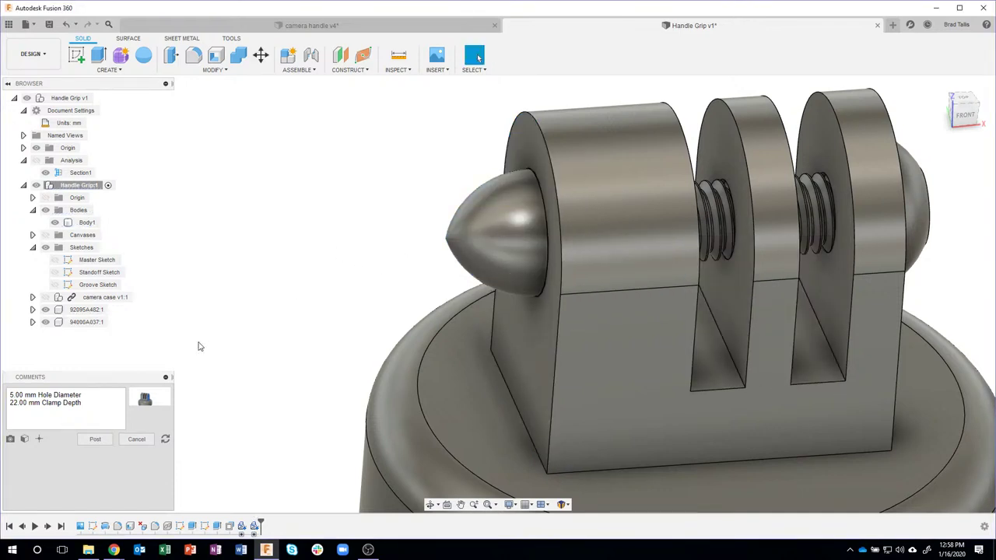
# Step: Collapse the Comments panel, then zoom out and orbit to view the mount from the front
pyautogui.click(165, 378)
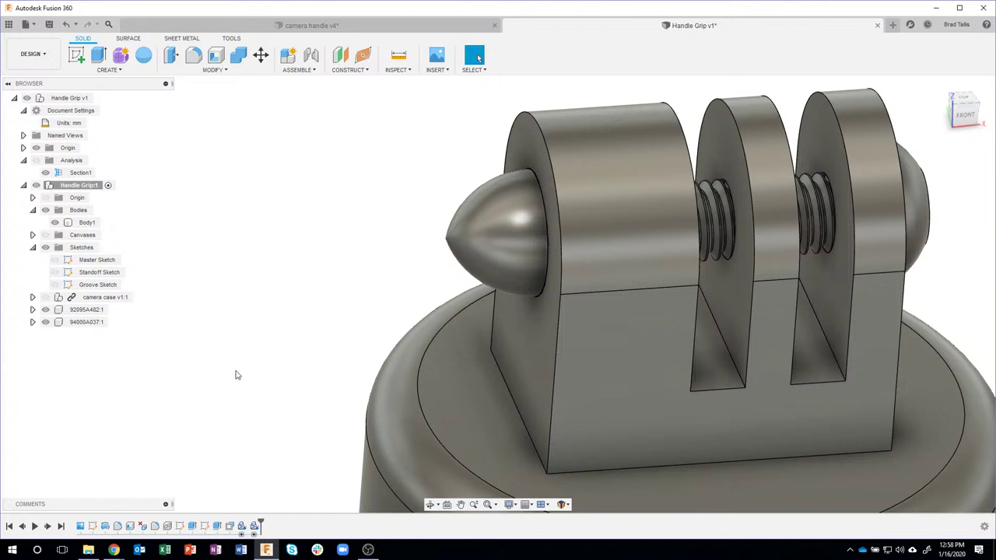
pyautogui.click(165, 505)
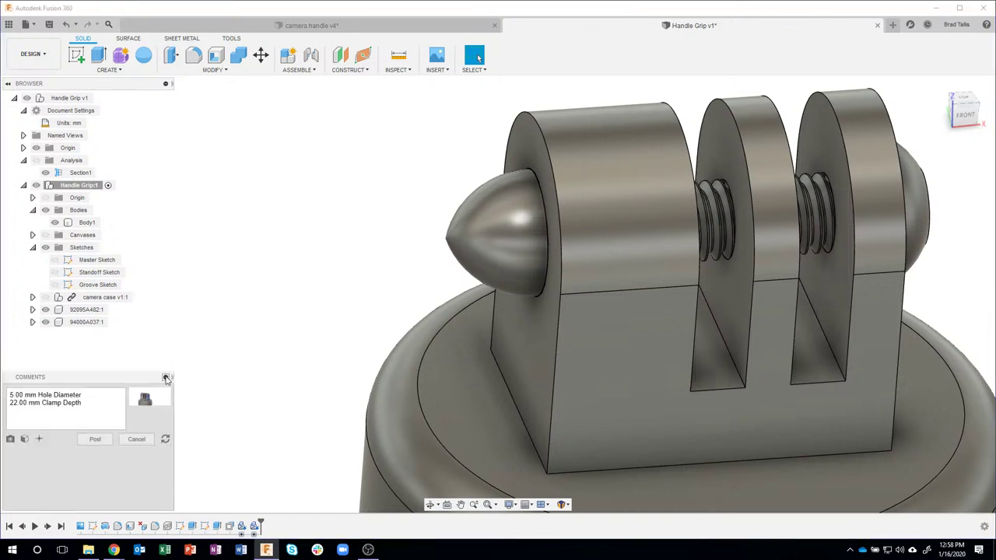
pyautogui.click(166, 378)
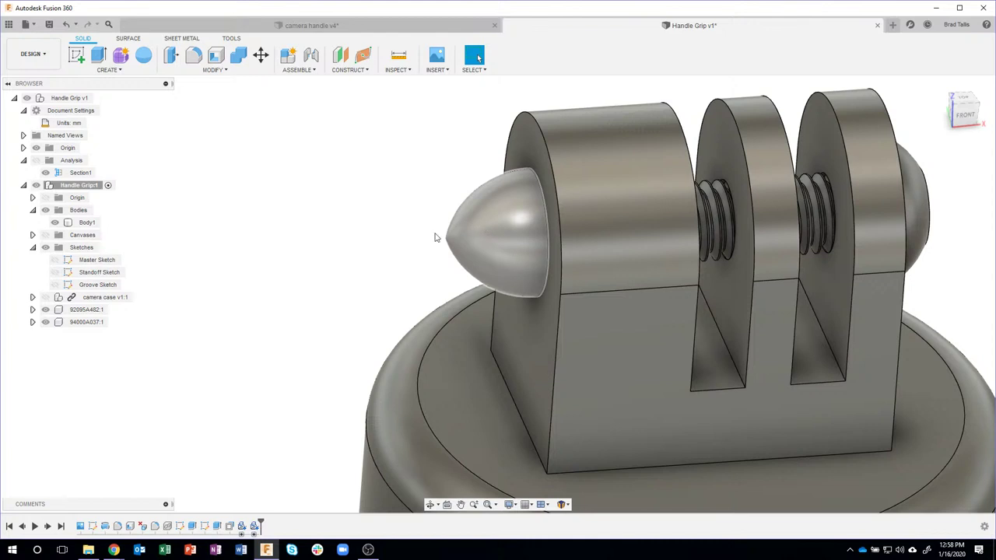
pyautogui.scroll(-5, 307, 247)
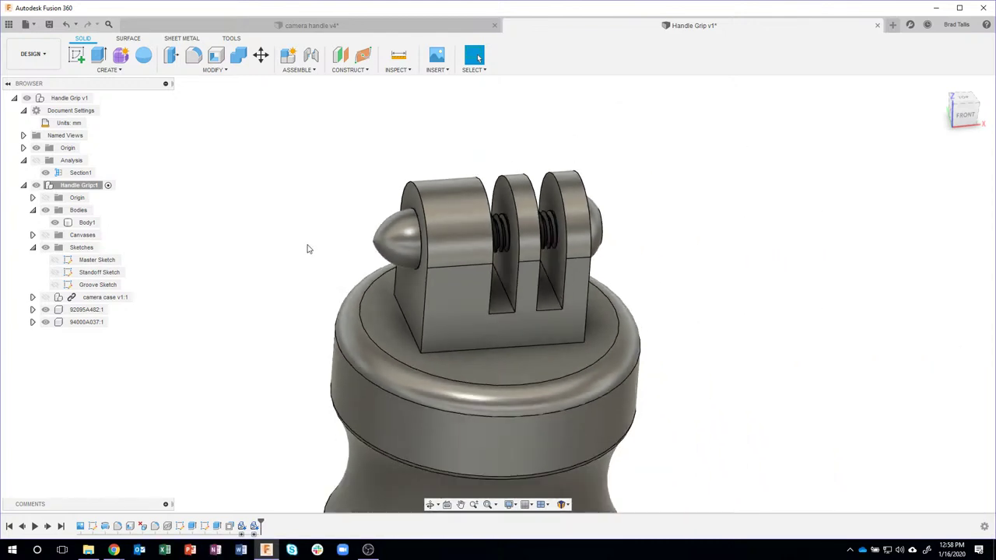
pyautogui.keyDown('shift'); pyautogui.moveTo(307, 249); pyautogui.dragTo(446, 224, button='middle'); pyautogui.keyUp('shift')
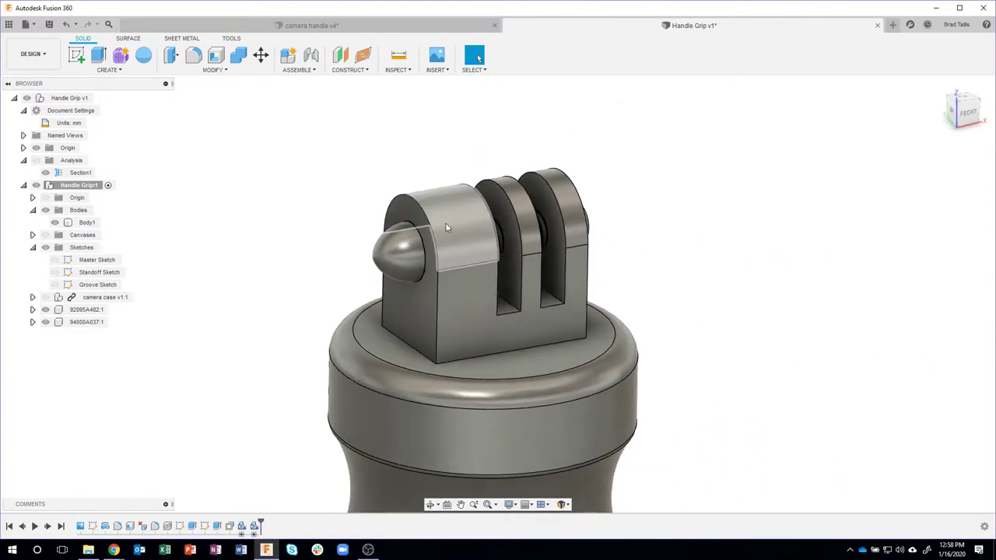
pyautogui.click(399, 211)
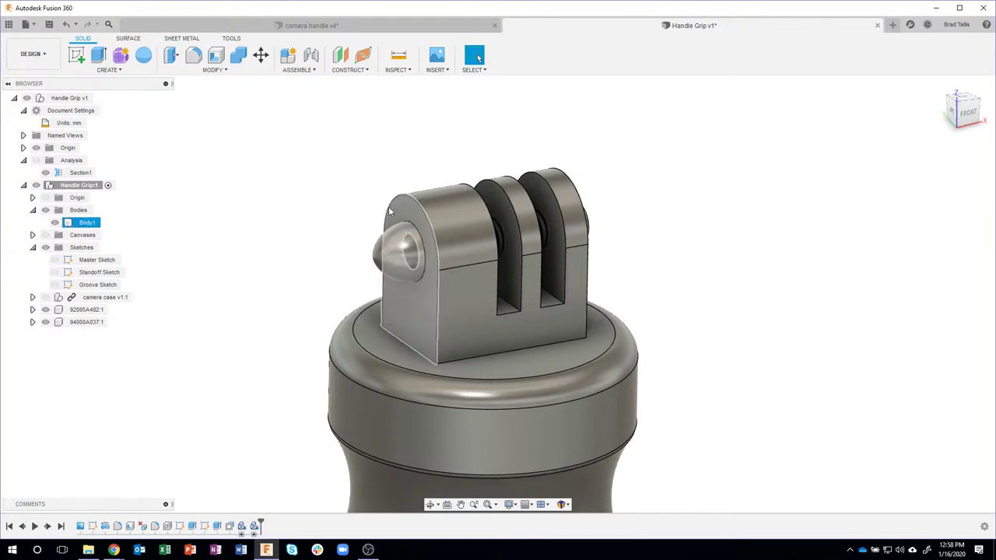
pyautogui.keyDown('shift'); pyautogui.moveTo(427, 253); pyautogui.dragTo(329, 282, button='middle'); pyautogui.keyUp('shift')
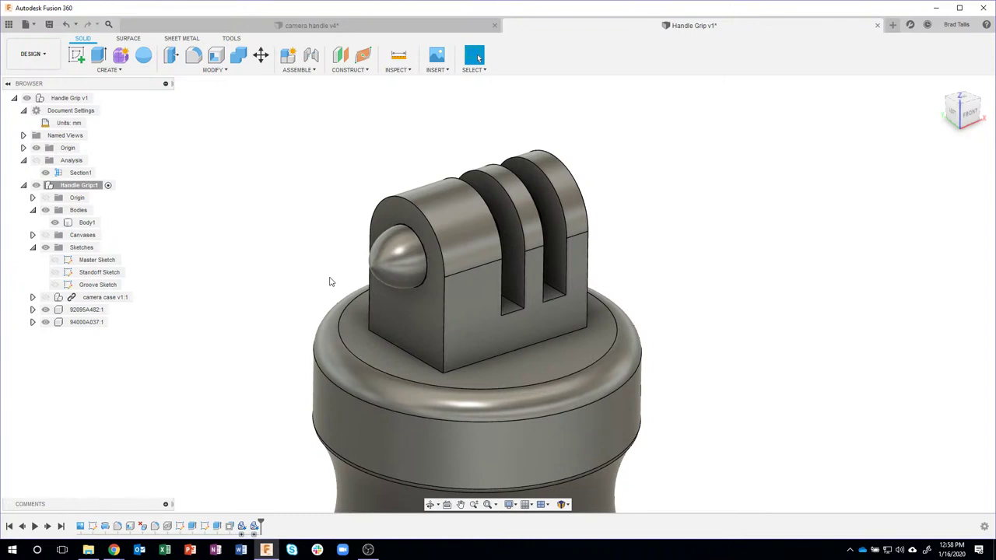
# Step: Create a sketch on the mount's side face and project the hex nut face into it
pyautogui.rightClick(394, 206)
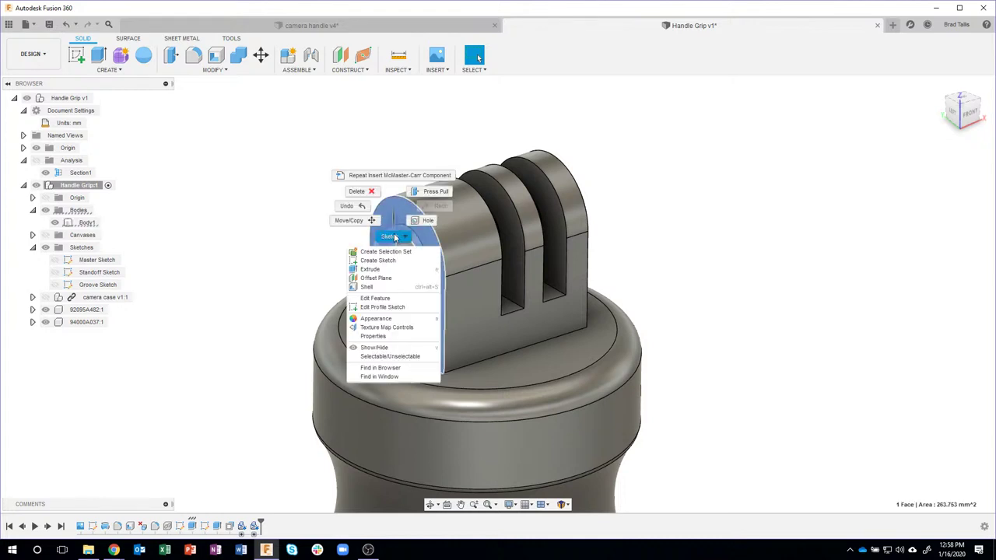
pyautogui.click(378, 261)
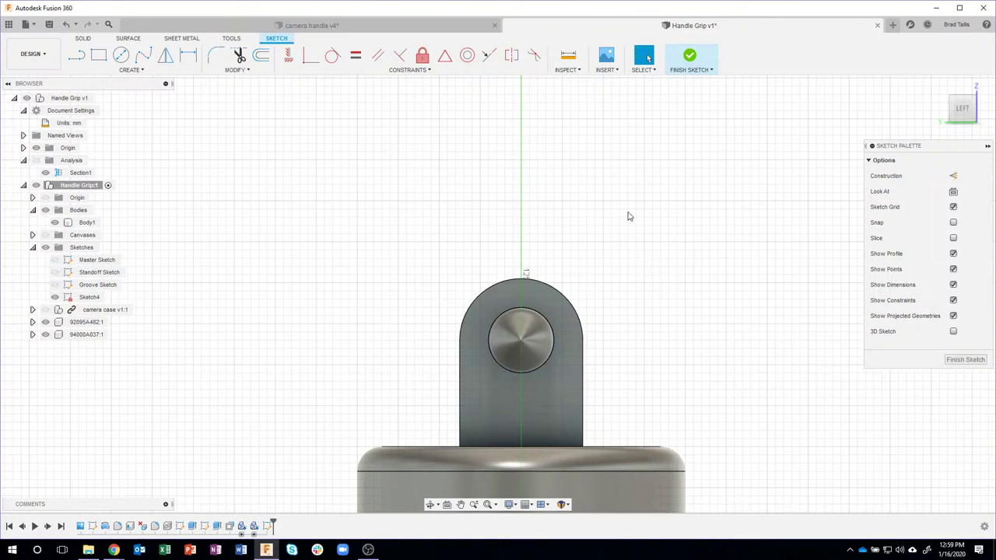
pyautogui.press('p')
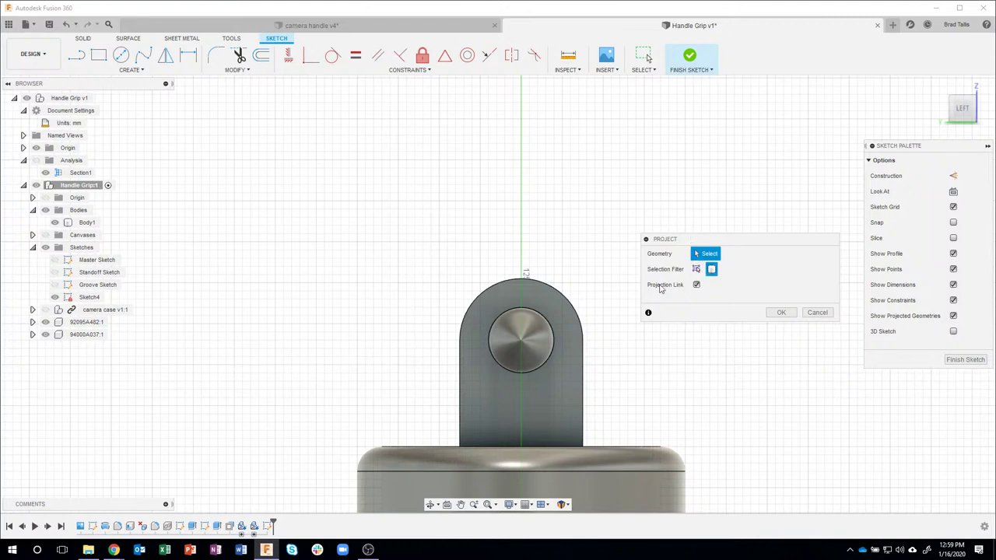
pyautogui.click(533, 335)
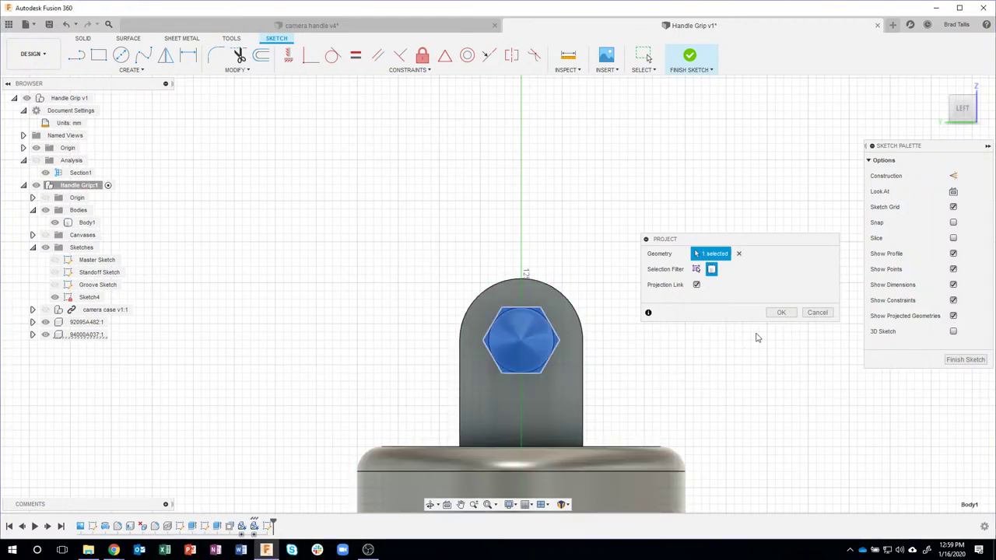
pyautogui.click(781, 313)
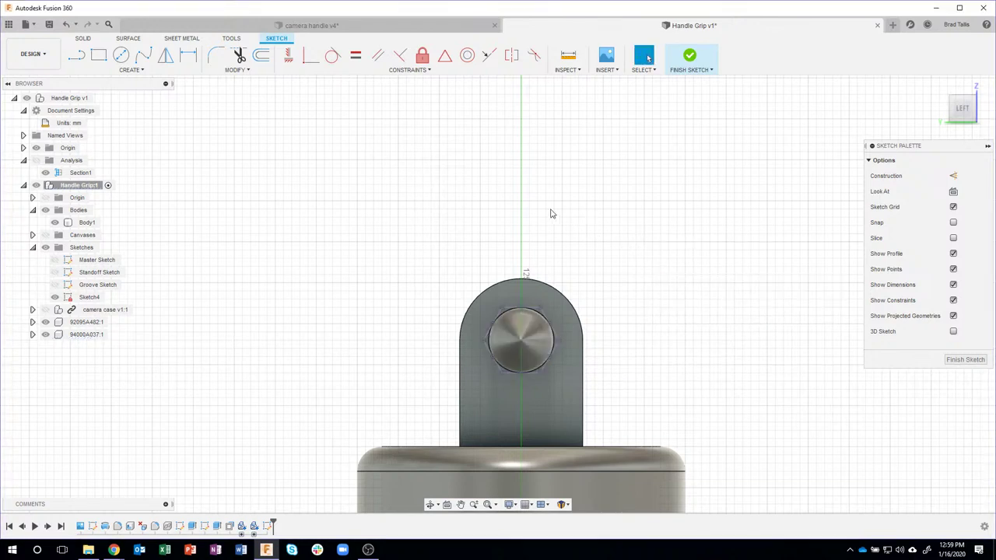
# Step: Hide components 94000A037:1 and 92095A482:1 to expose the projected hexagon outline
pyautogui.scroll(2, 424, 269)
pyautogui.scroll(-3, 623, 226)
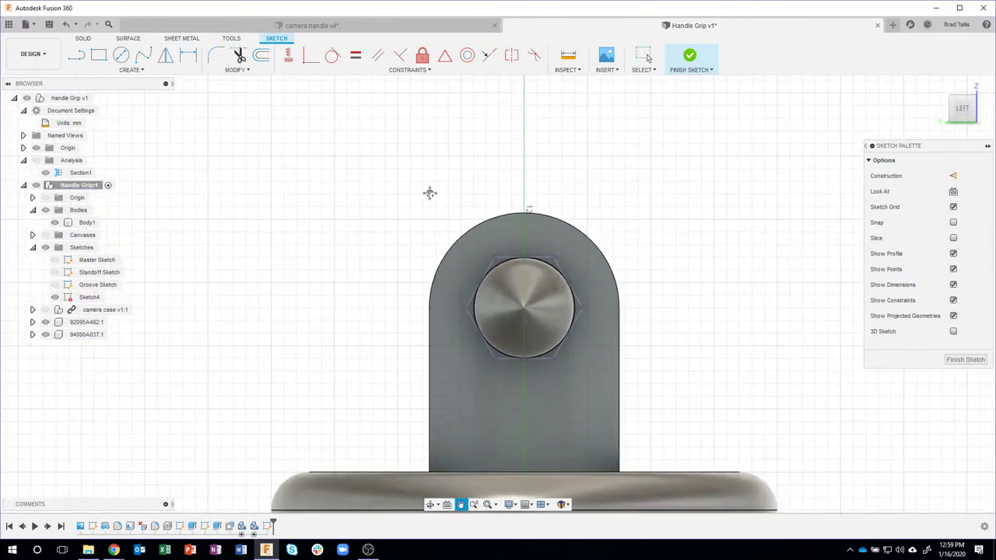
pyautogui.scroll(4, 350, 222)
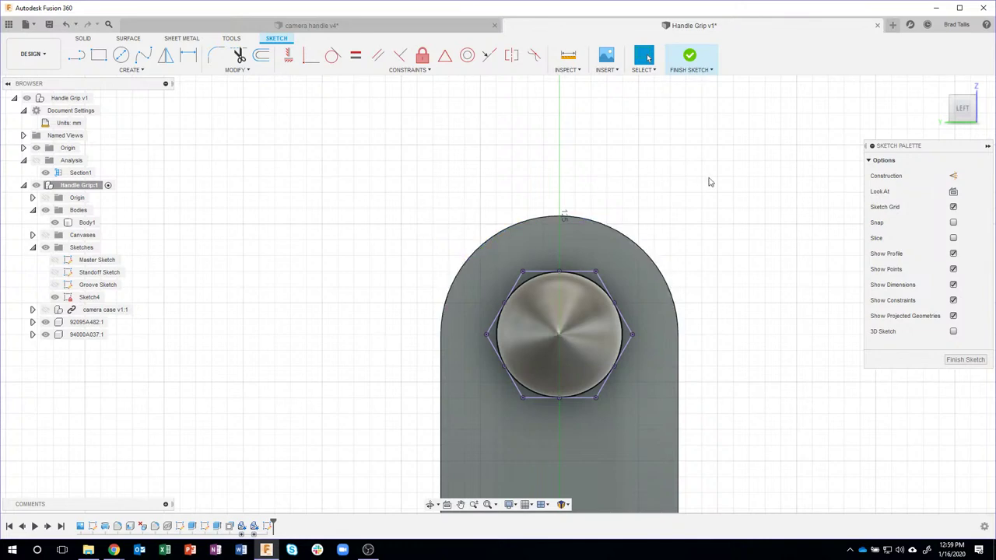
pyautogui.keyDown('shift'); pyautogui.moveTo(721, 176); pyautogui.dragTo(254, 309, button='middle'); pyautogui.keyUp('shift')
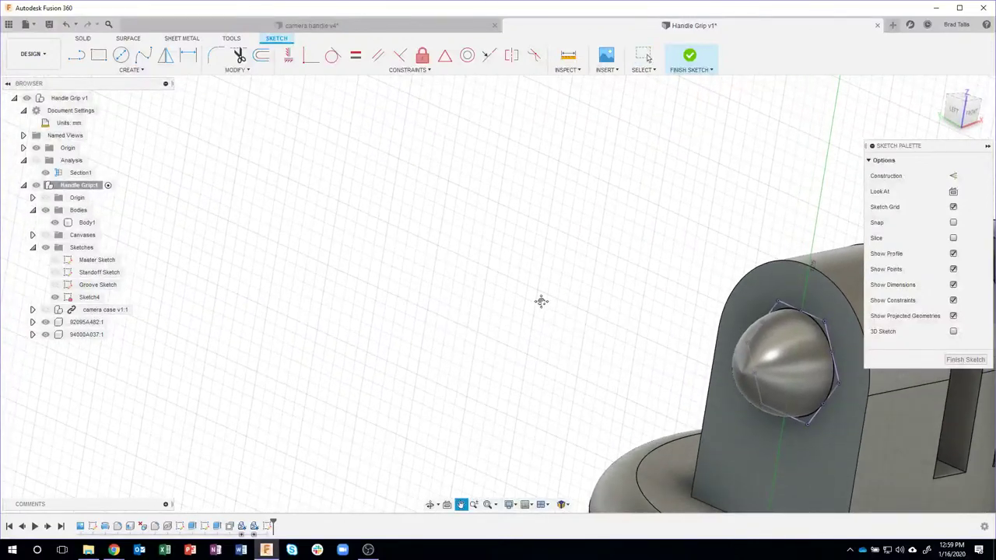
pyautogui.moveTo(540, 300); pyautogui.dragTo(345, 268, button='middle')
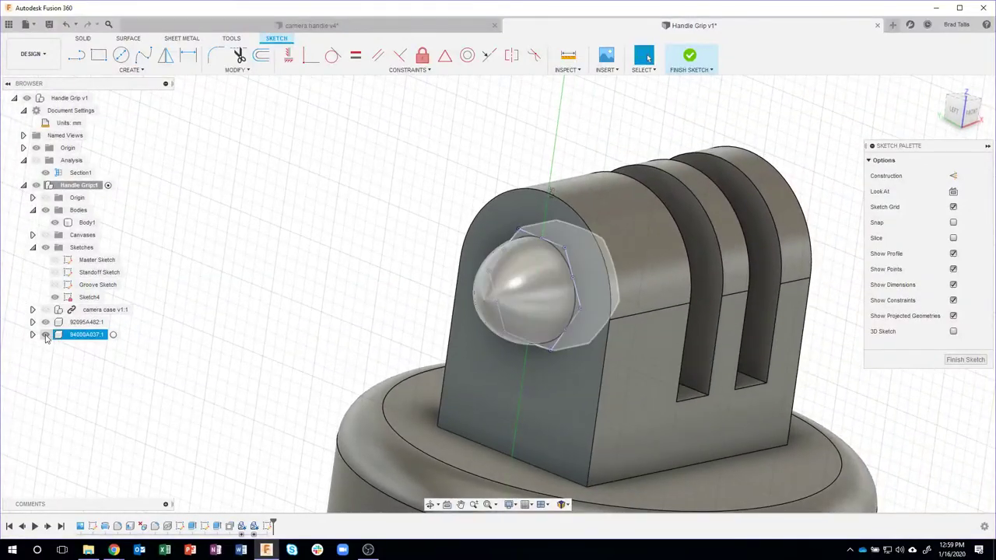
pyautogui.click(45, 334)
pyautogui.click(44, 322)
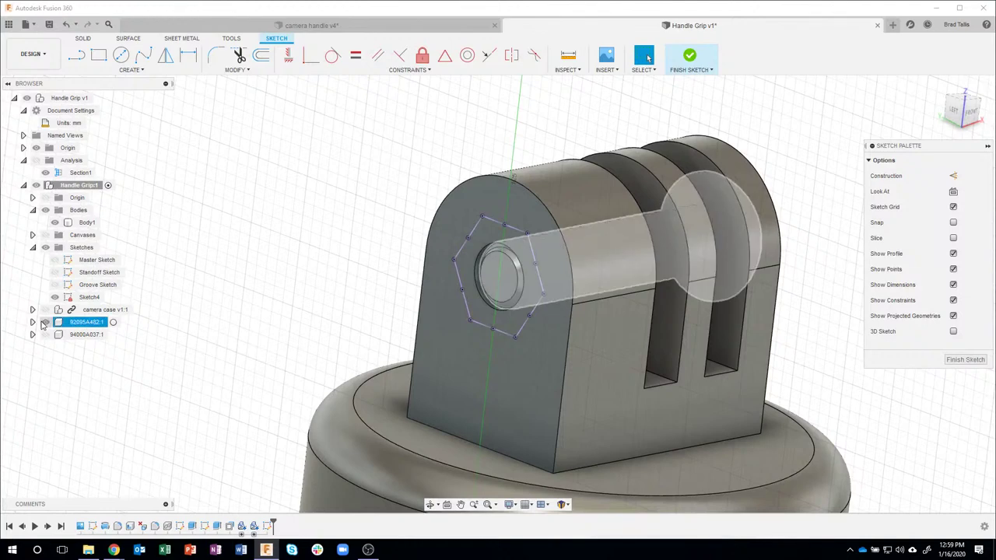
pyautogui.click(42, 325)
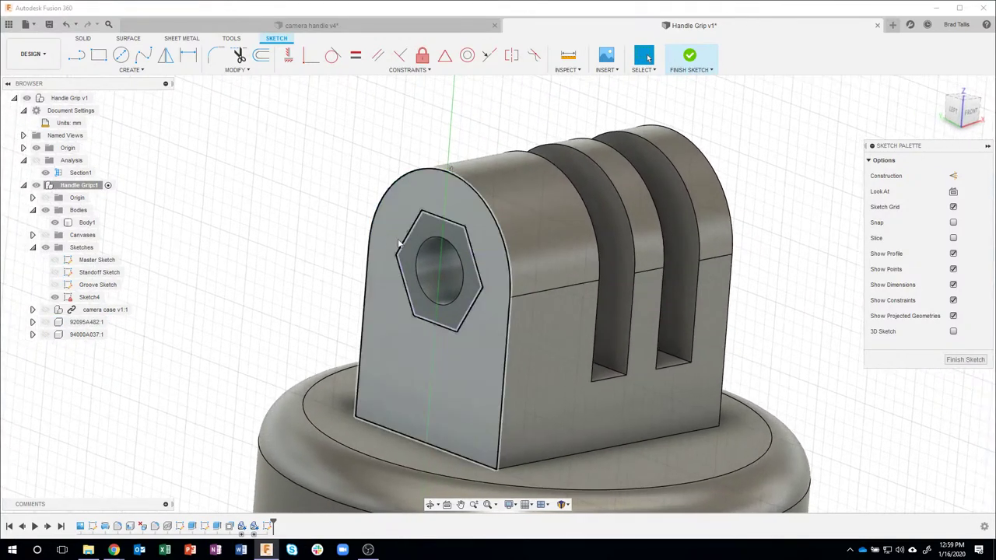
# Step: Select the hexagon ring and inner circle profiles and start an Extrude
pyautogui.click(426, 233)
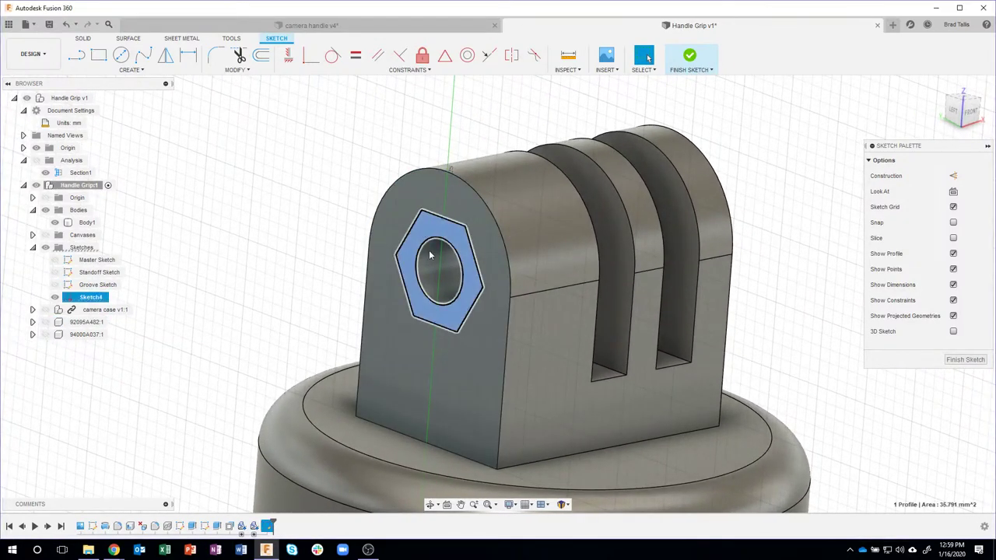
pyautogui.click(430, 260)
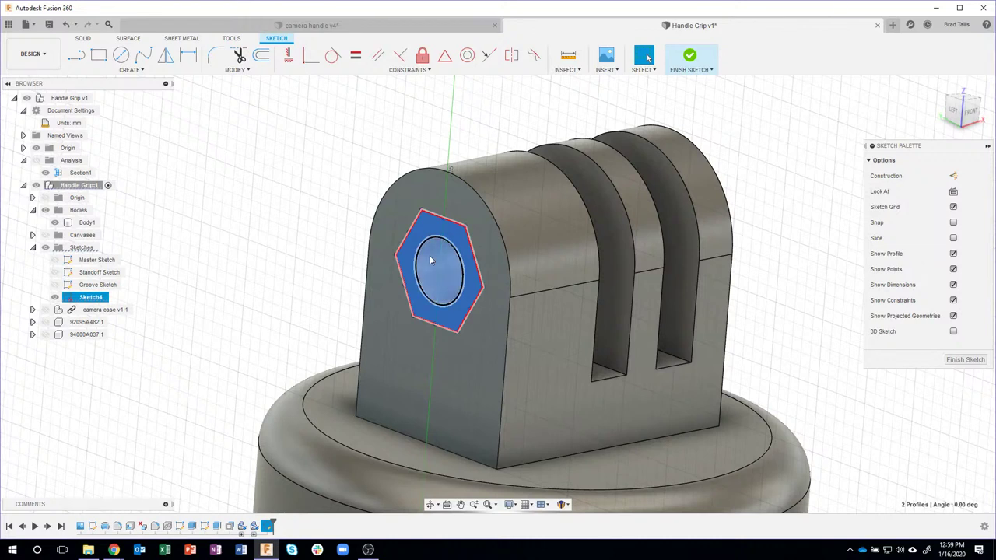
pyautogui.rightClick(431, 260)
pyautogui.click(372, 276)
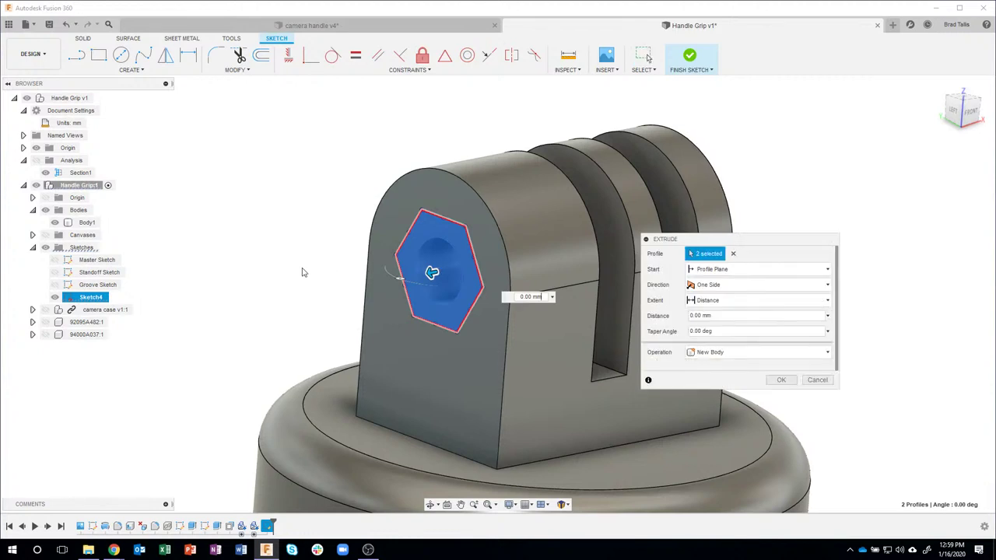
# Step: Show 94000A037:1 again, keep screw 92095A482:1 hidden, and orbit to a frontal view
pyautogui.keyDown('shift'); pyautogui.moveTo(304, 273); pyautogui.dragTo(165, 294, button='middle'); pyautogui.keyUp('shift')
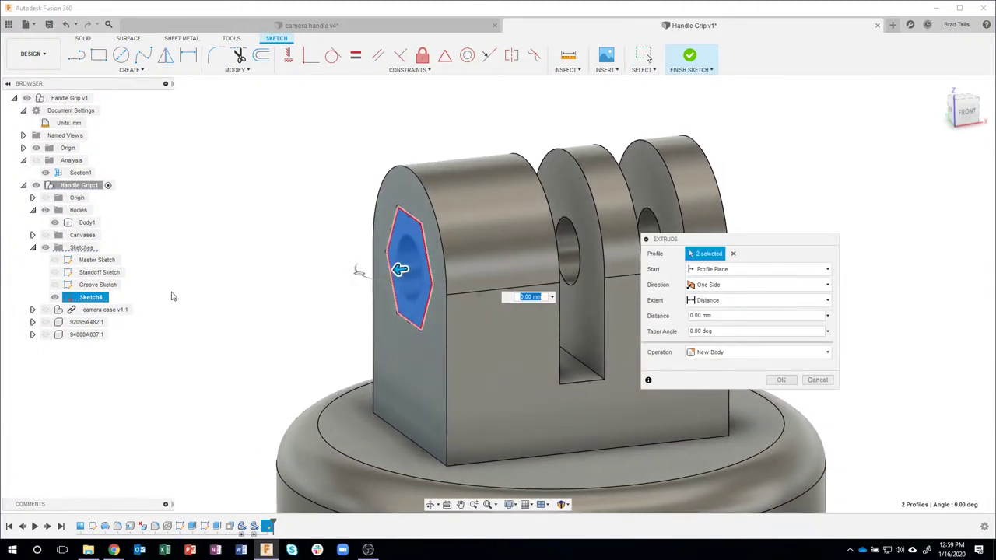
pyautogui.click(45, 322)
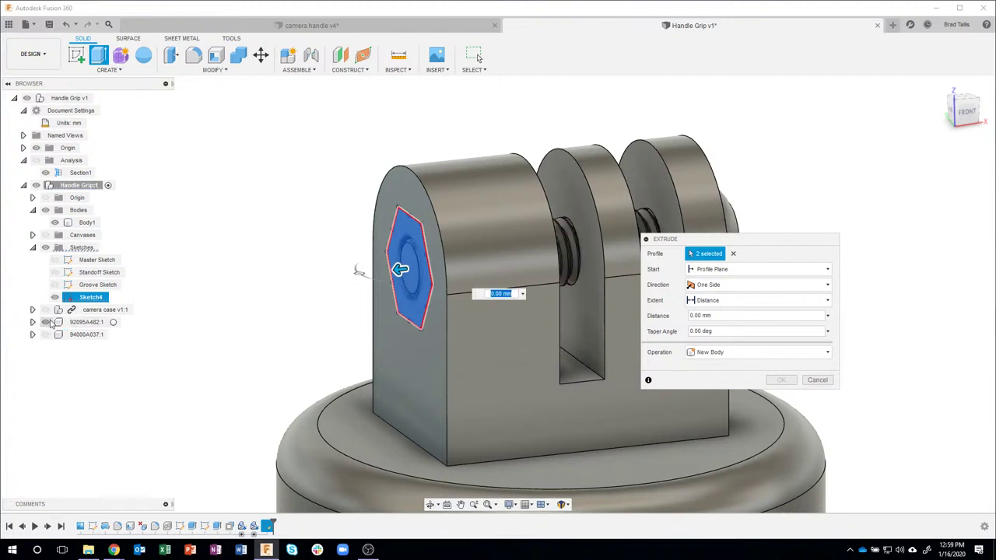
pyautogui.click(45, 322)
pyautogui.click(45, 334)
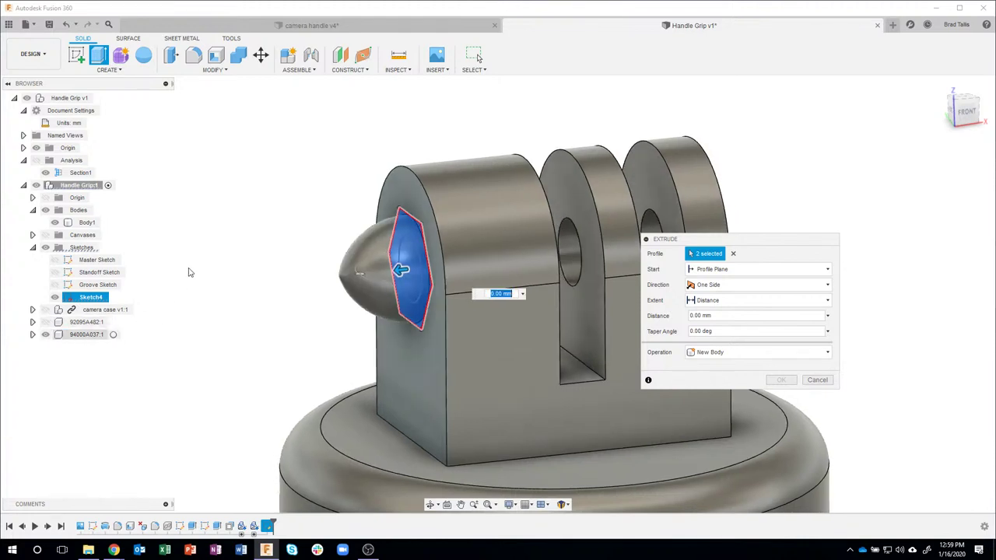
pyautogui.keyDown('shift'); pyautogui.moveTo(188, 272); pyautogui.dragTo(483, 249, button='middle'); pyautogui.keyUp('shift')
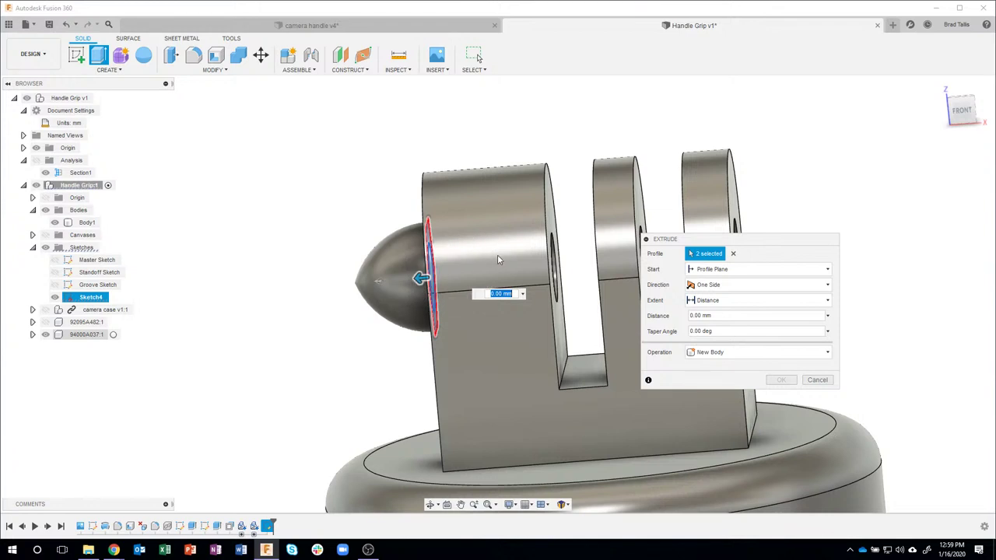
pyautogui.keyDown('shift'); pyautogui.moveTo(309, 196); pyautogui.dragTo(265, 165, button='middle'); pyautogui.keyUp('shift')
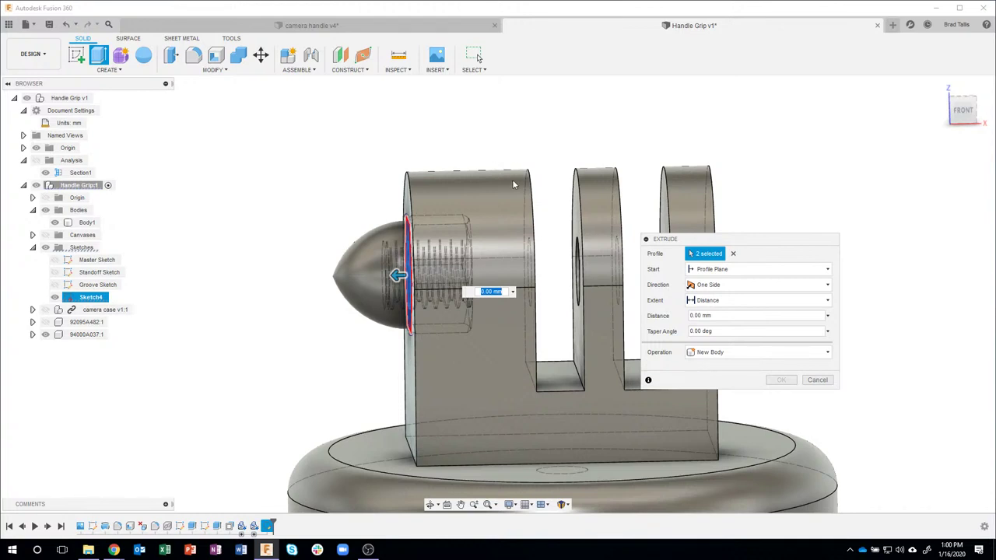
pyautogui.click(510, 505)
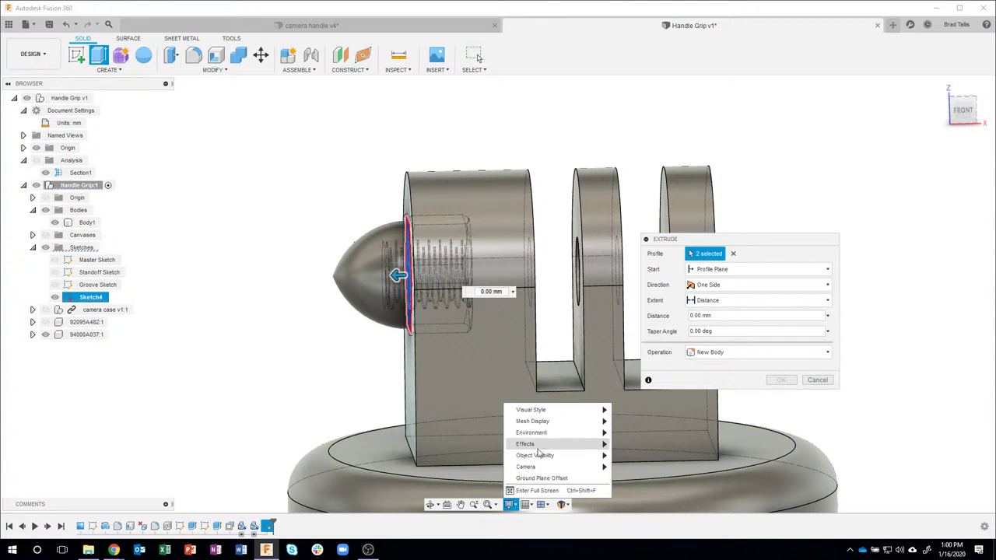
pyautogui.moveTo(557, 417)
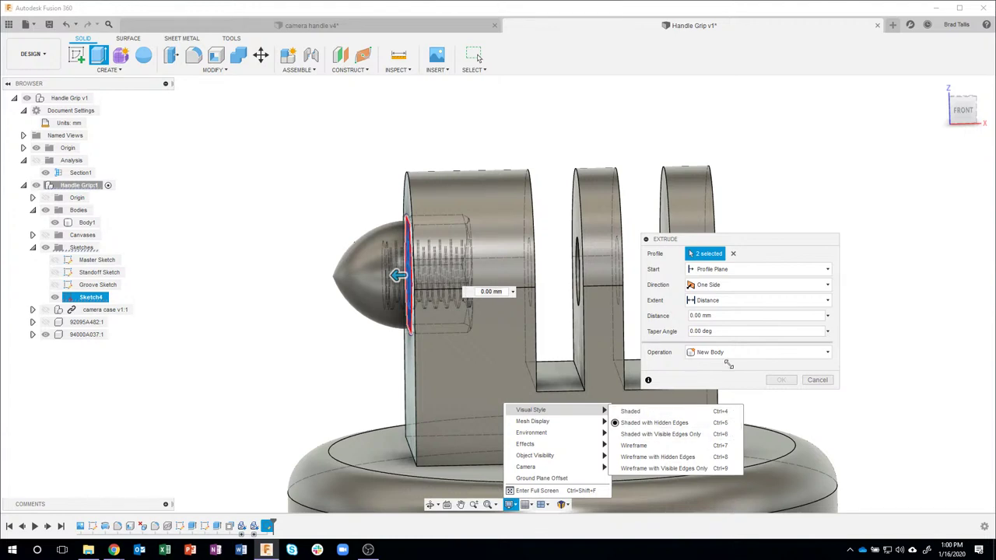
pyautogui.click(576, 33)
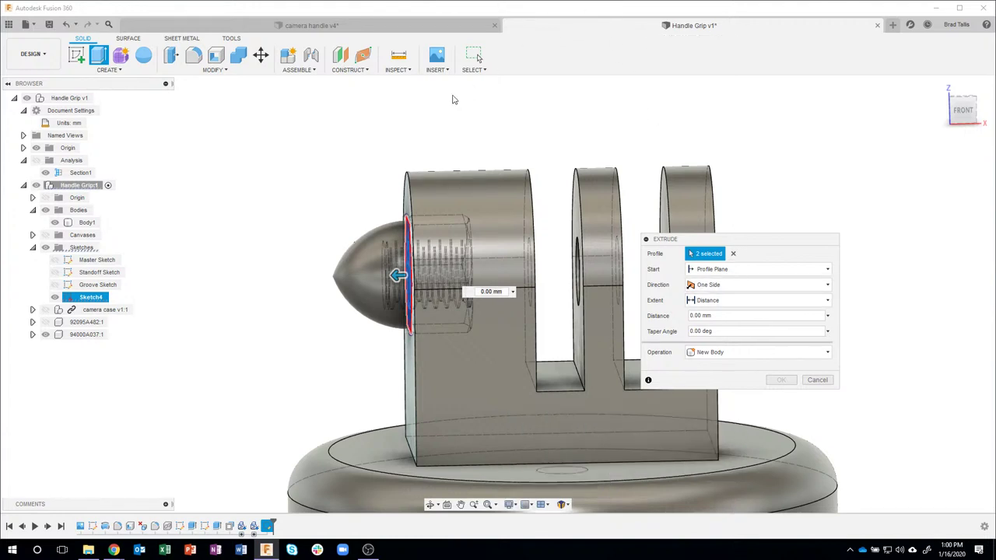
pyautogui.hotkey('ctrl', '4')
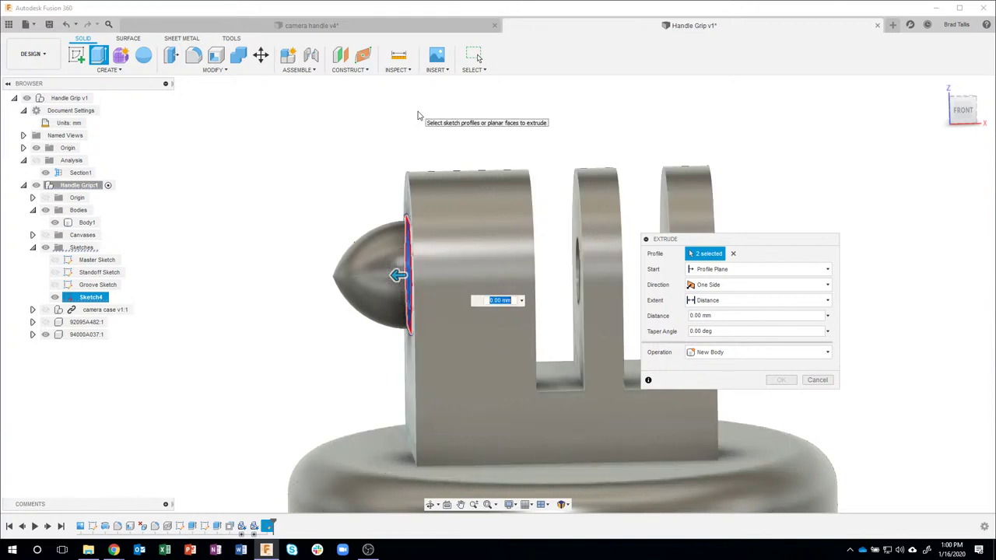
pyautogui.hotkey('ctrl', '2')
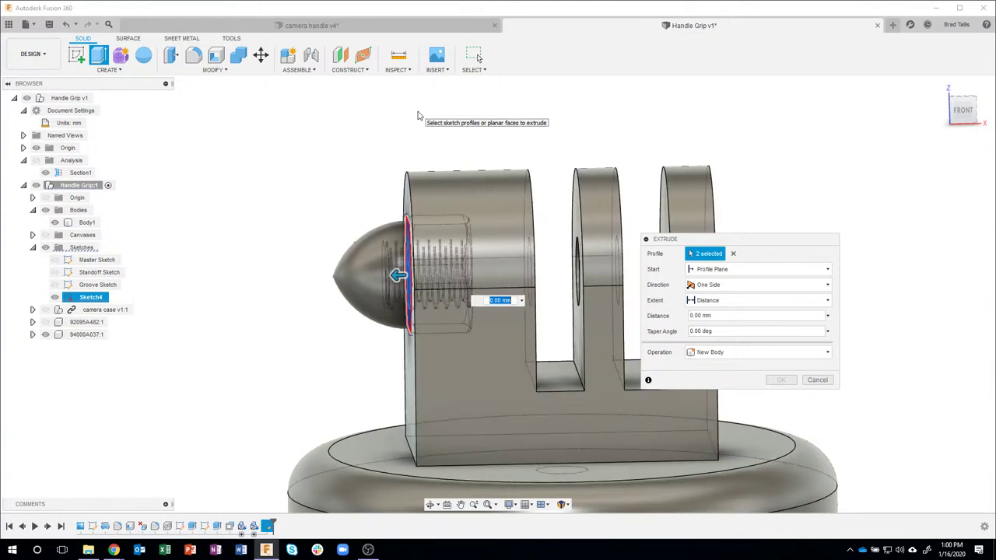
pyautogui.hotkey('ctrl', '4')
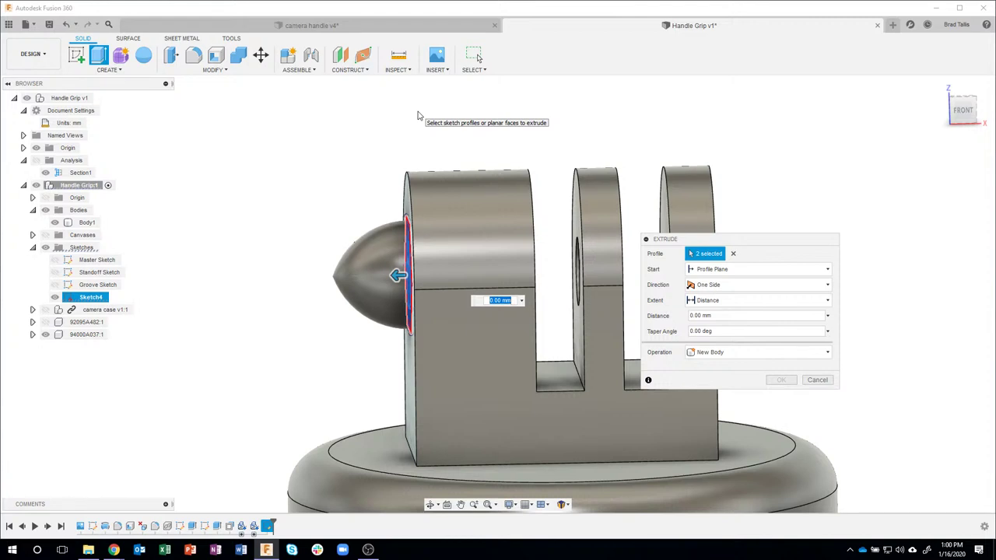
pyautogui.hotkey('ctrl', '2')
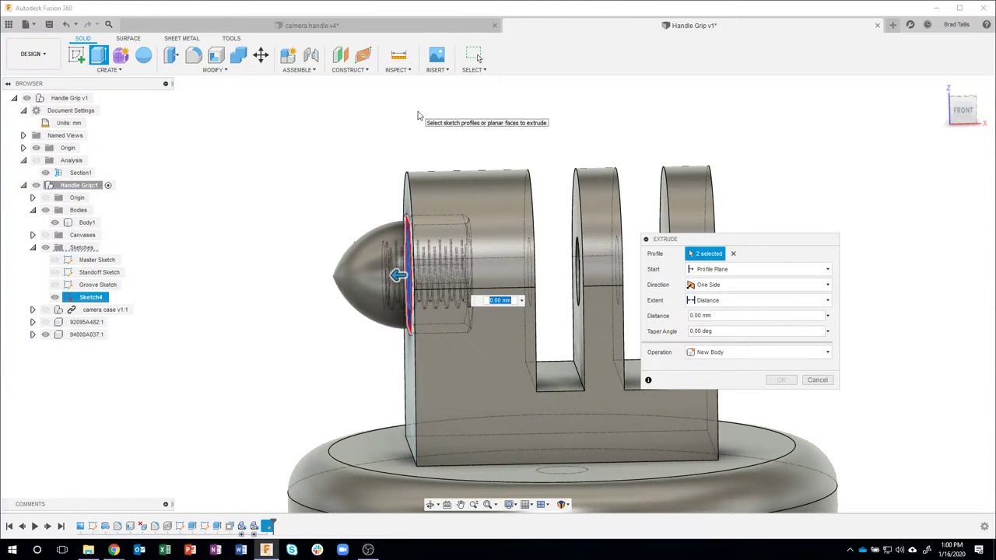
# Step: Set the extrude to a -4.444 mm Cut by picking the circular edge
pyautogui.keyDown('shift'); pyautogui.moveTo(418, 115); pyautogui.dragTo(493, 230, button='middle'); pyautogui.keyUp('shift')
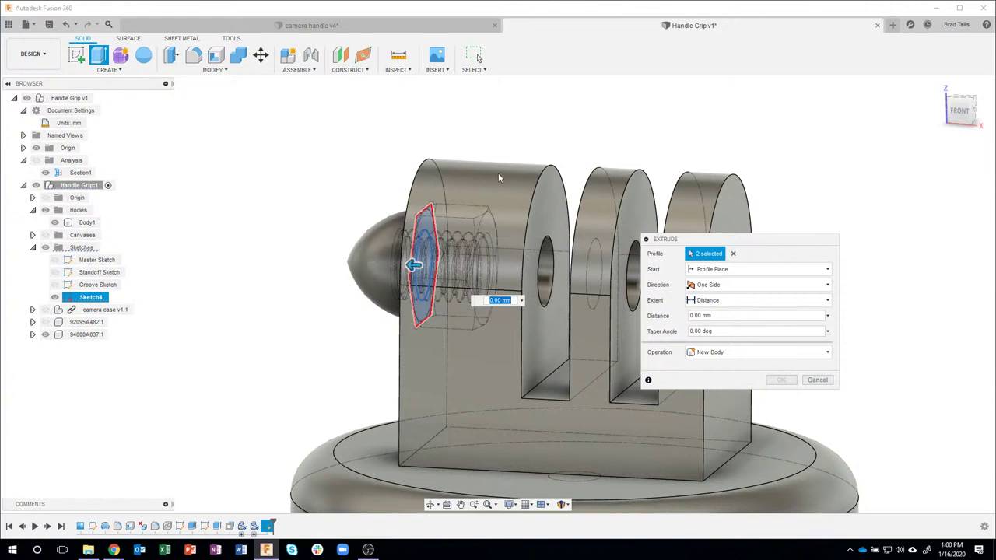
pyautogui.click(489, 225)
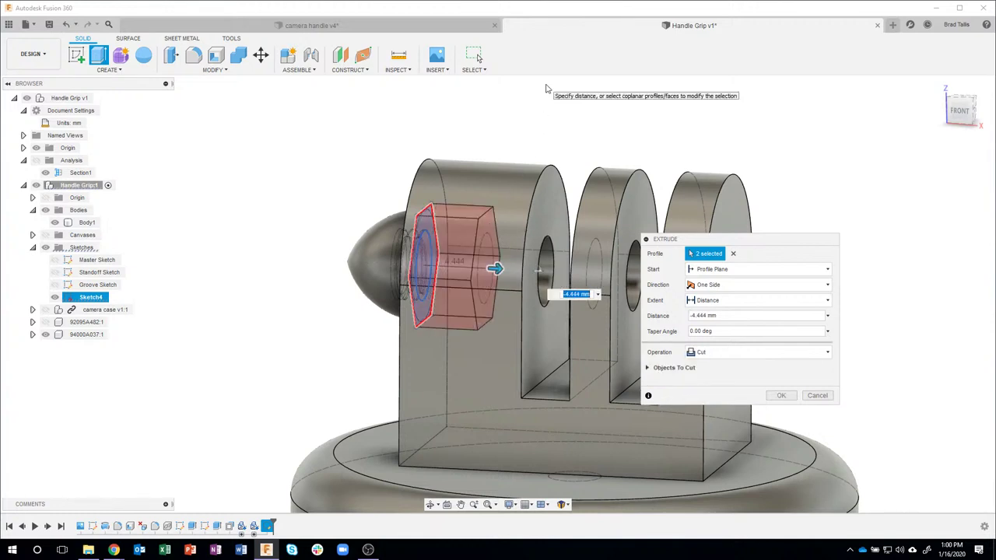
pyautogui.keyDown('shift'); pyautogui.moveTo(540, 94); pyautogui.dragTo(391, 218, button='middle'); pyautogui.keyUp('shift')
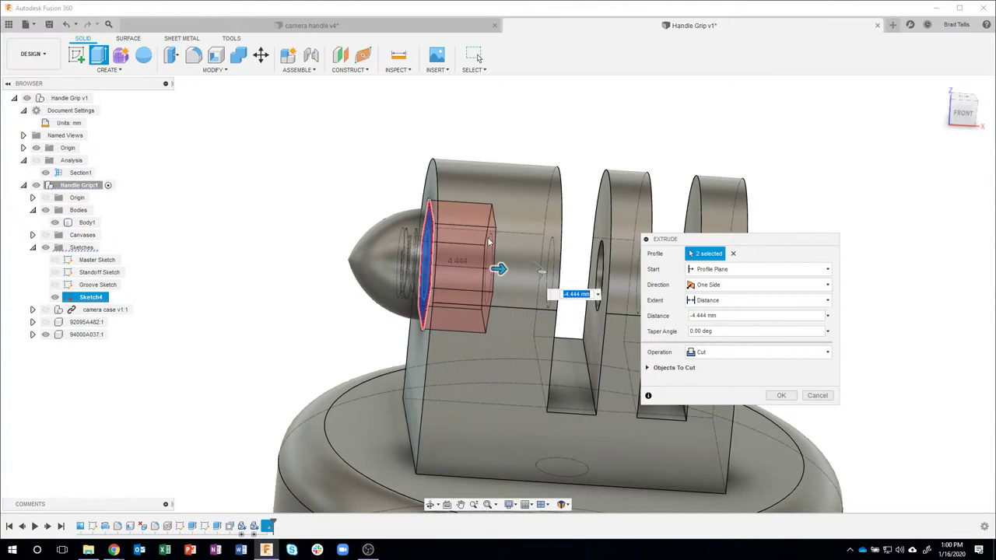
pyautogui.keyDown('shift'); pyautogui.moveTo(488, 242); pyautogui.dragTo(346, 199, button='middle'); pyautogui.keyUp('shift')
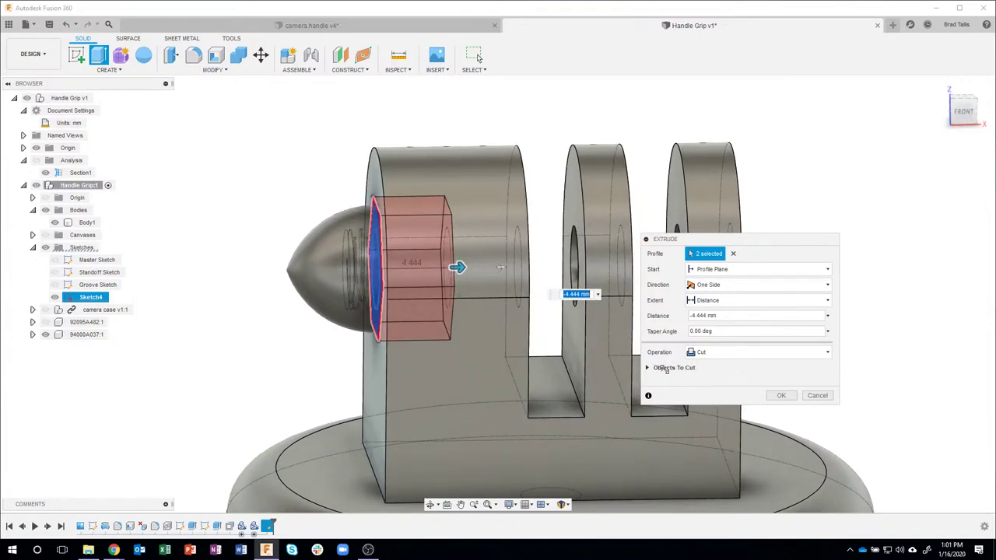
# Step: Exclude the 94000A037 Body1 from the Objects To Cut list
pyautogui.click(647, 369)
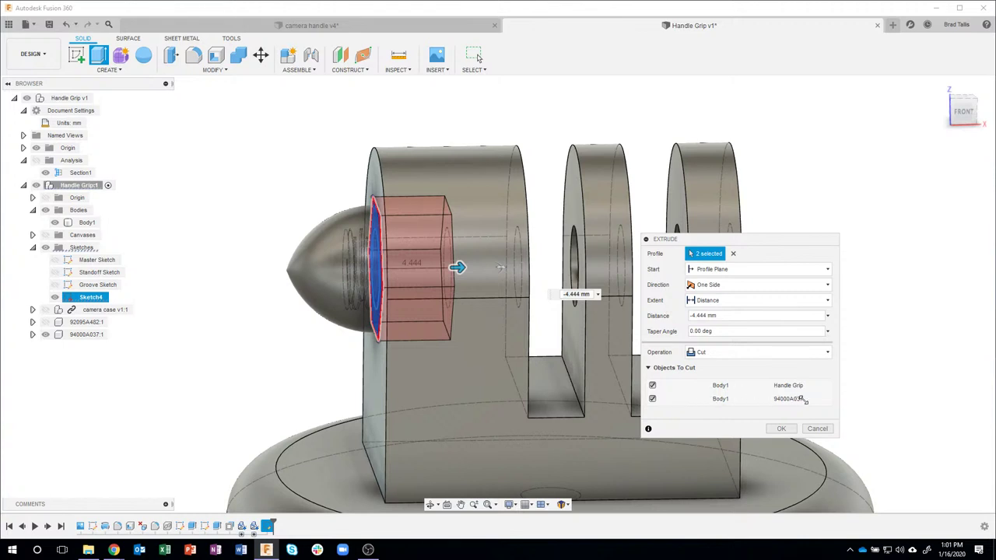
pyautogui.click(653, 399)
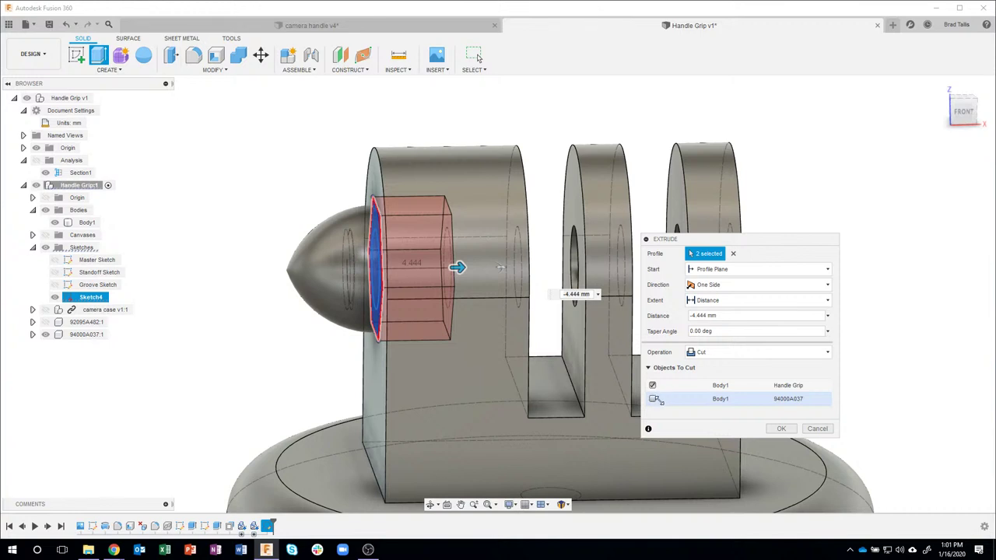
pyautogui.keyDown('shift'); pyautogui.moveTo(436, 234); pyautogui.dragTo(440, 186, button='middle'); pyautogui.keyUp('shift')
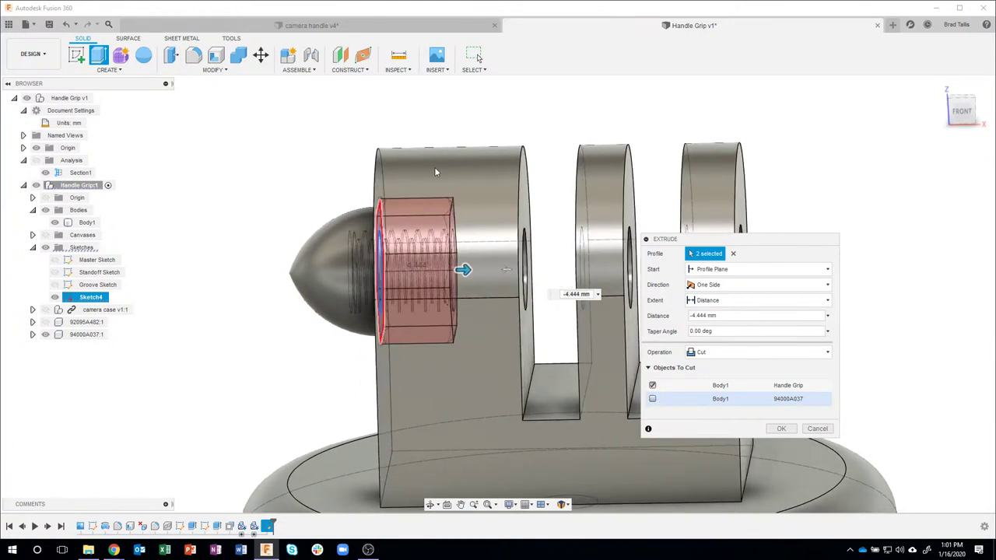
pyautogui.click(652, 399)
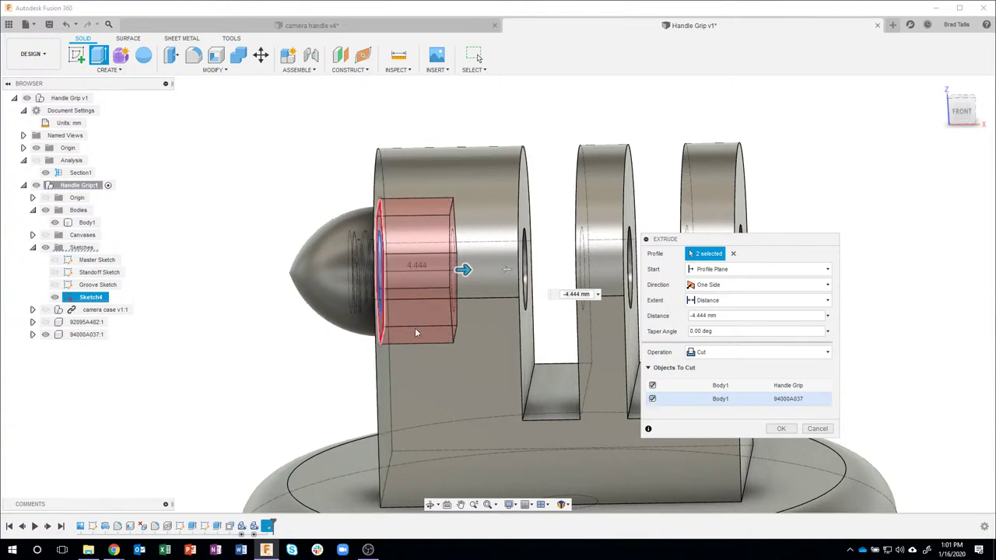
pyautogui.click(652, 398)
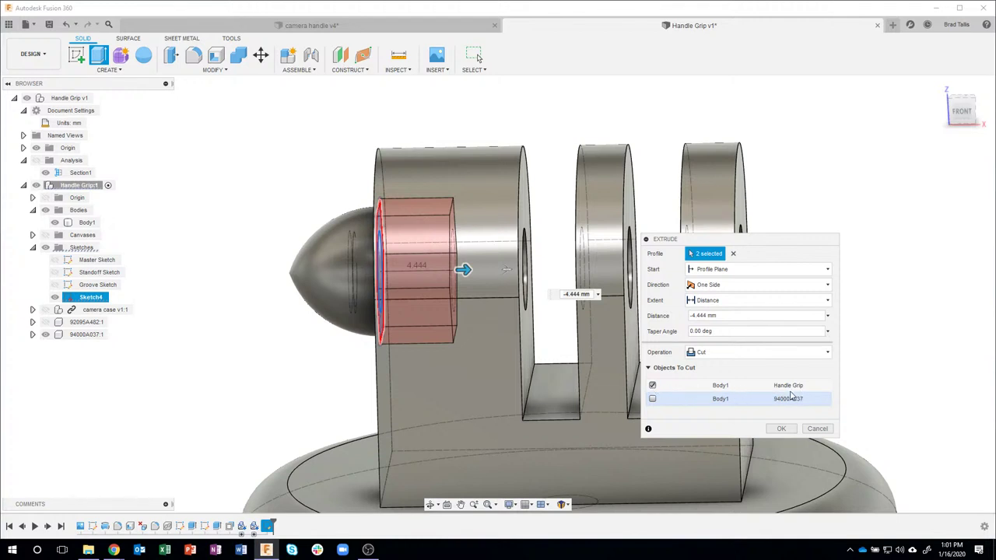
# Step: Apply the cut and hide cap nut 94000A037:1 to reveal the hex pocket
pyautogui.click(782, 431)
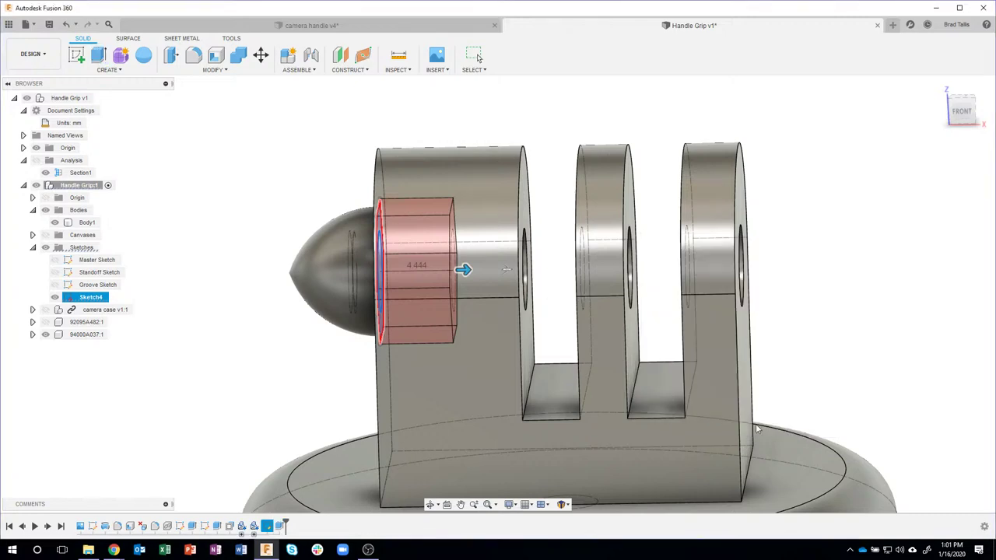
pyautogui.keyDown('shift'); pyautogui.moveTo(228, 376); pyautogui.dragTo(33, 338, button='middle'); pyautogui.keyUp('shift')
pyautogui.click(47, 336)
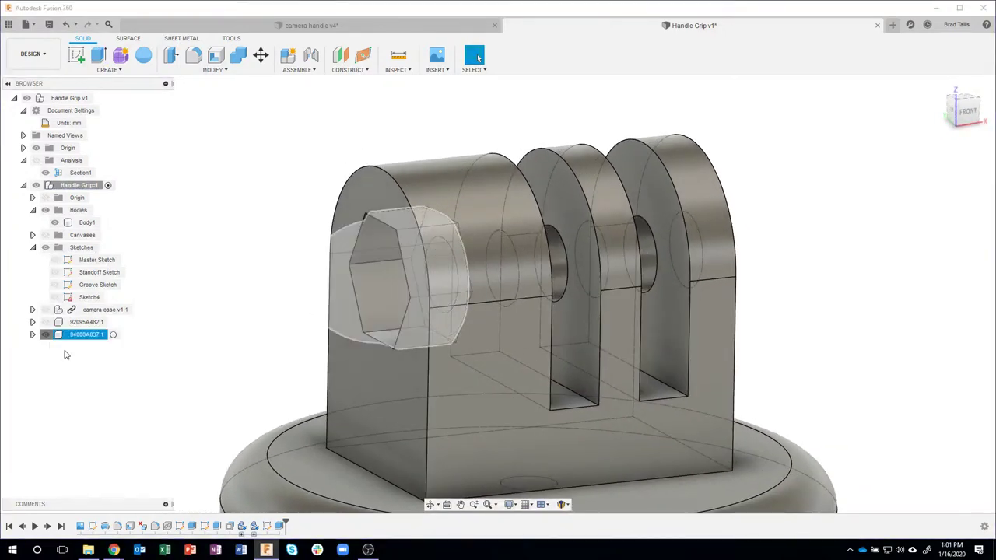
pyautogui.click(45, 335)
pyautogui.keyDown('shift'); pyautogui.moveTo(137, 389); pyautogui.dragTo(276, 191, button='middle'); pyautogui.keyUp('shift')
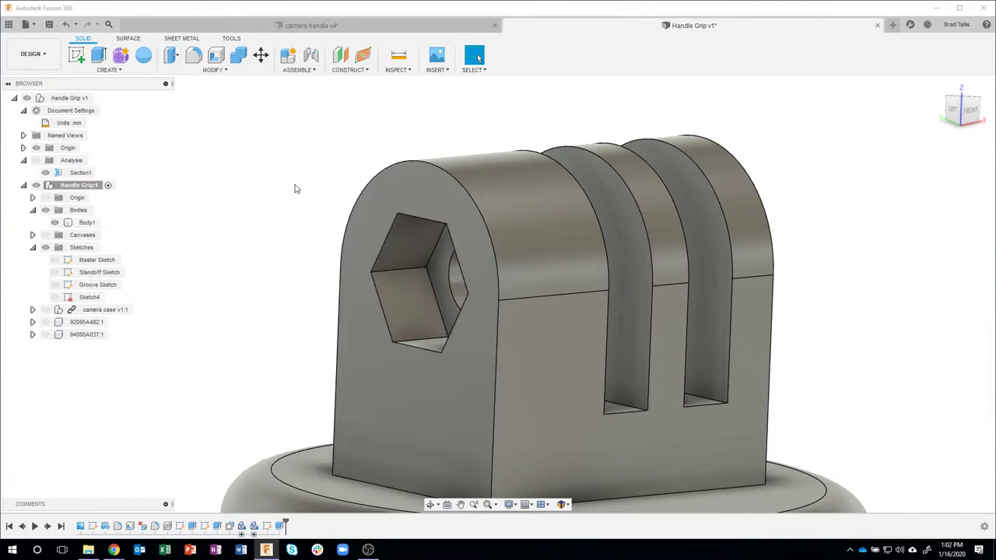
# Step: Briefly show the nut again to compare its fit, then start Modify > Offset Face
pyautogui.click(46, 334)
pyautogui.keyDown('shift'); pyautogui.moveTo(568, 233); pyautogui.dragTo(545, 241, button='middle'); pyautogui.keyUp('shift')
pyautogui.click(45, 335)
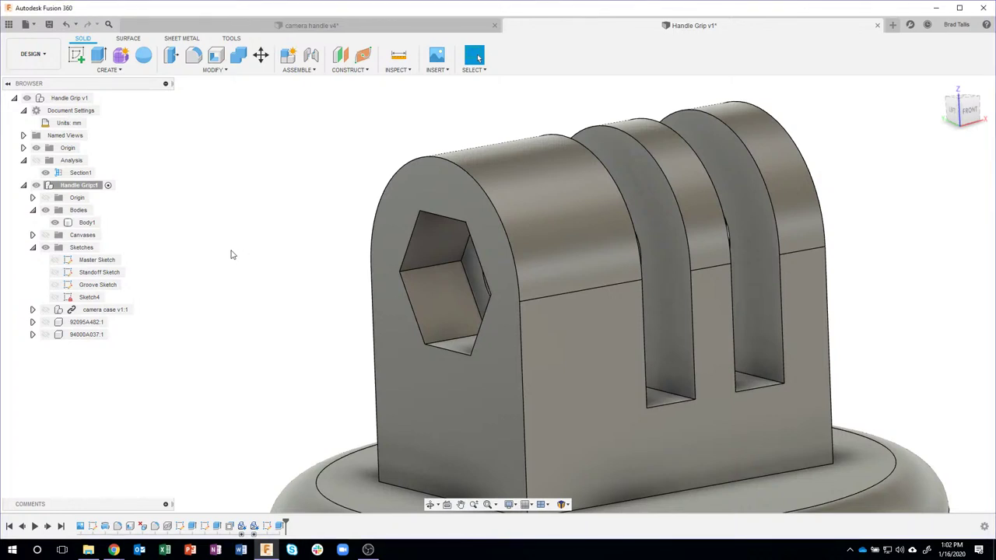
pyautogui.keyDown('shift'); pyautogui.moveTo(231, 255); pyautogui.dragTo(329, 148, button='middle'); pyautogui.keyUp('shift')
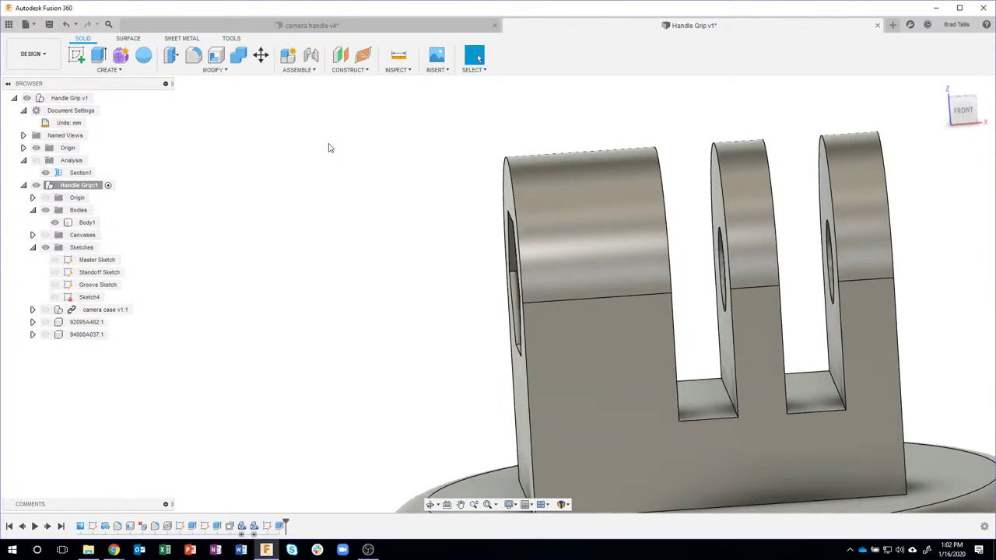
pyautogui.click(212, 69)
pyautogui.click(192, 170)
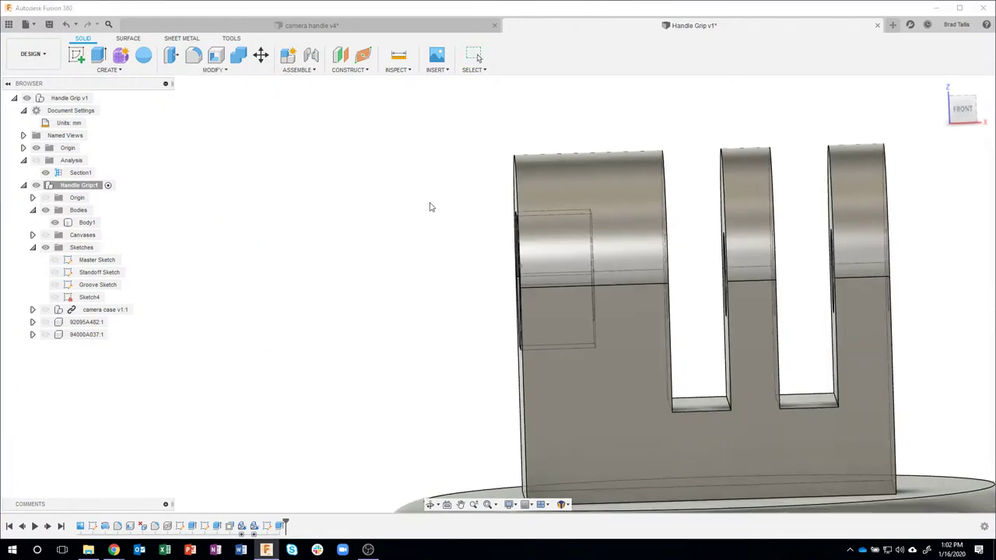
# Step: Offset the seven hexagonal pocket faces at the mount's end by -0.2 mm
pyautogui.moveTo(466, 194); pyautogui.dragTo(616, 373)
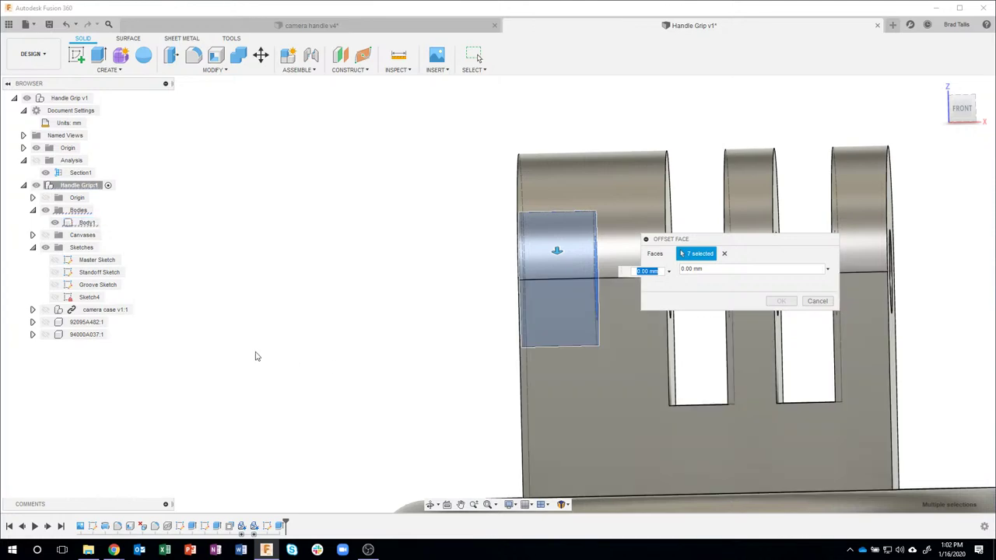
pyautogui.keyDown('shift'); pyautogui.moveTo(260, 343); pyautogui.dragTo(838, 314, button='middle'); pyautogui.keyUp('shift')
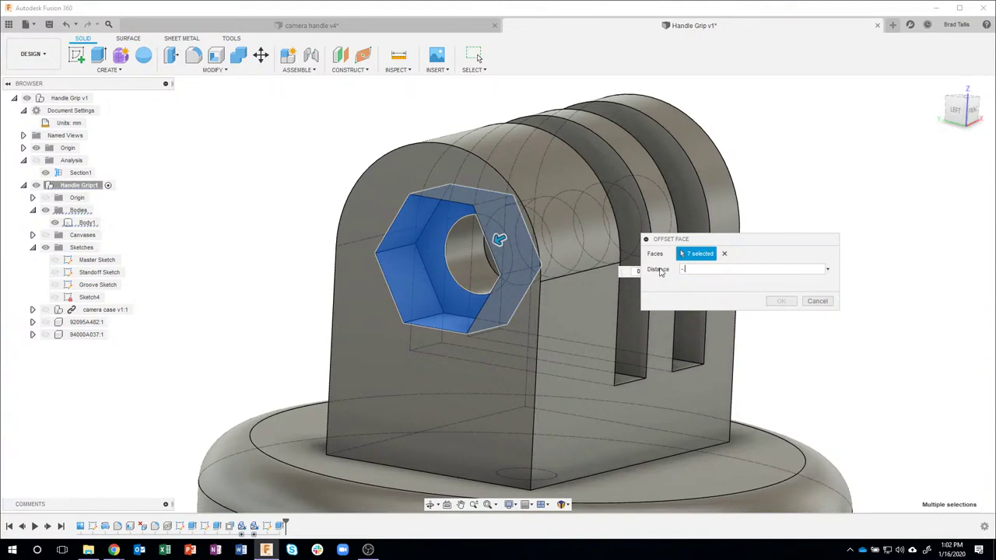
pyautogui.write('.2')
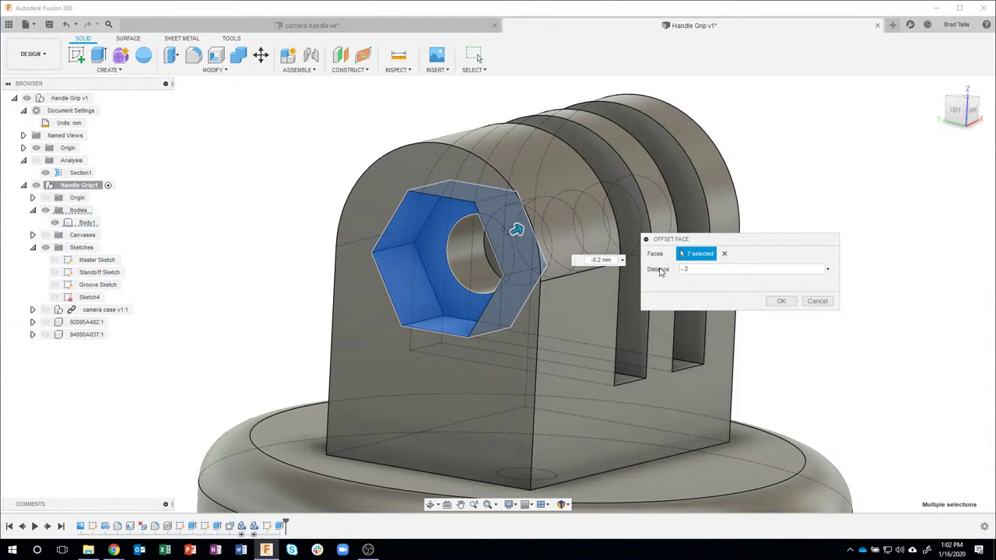
pyautogui.press('Return')
pyautogui.click(781, 301)
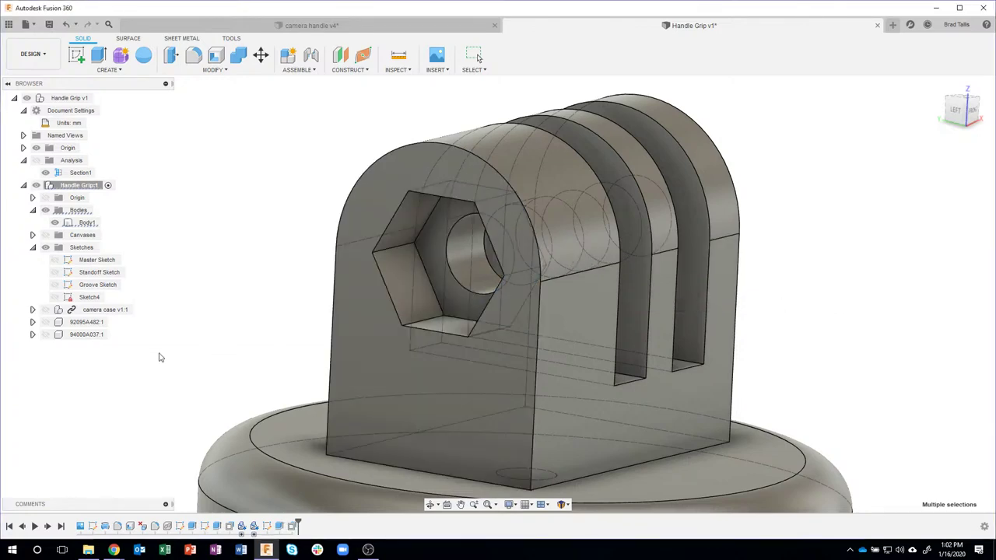
# Step: Show hex nut 94000A037:1 again and inspect it inside its pocket
pyautogui.click(46, 335)
pyautogui.moveTo(44, 334)
pyautogui.keyDown('shift'); pyautogui.mouseDown(button='middle')
pyautogui.moveTo(351, 175)
pyautogui.moveTo(415, 183)
pyautogui.moveTo(402, 200)
pyautogui.mouseUp(button='middle'); pyautogui.keyUp('shift')
pyautogui.scroll(4, 416, 187)
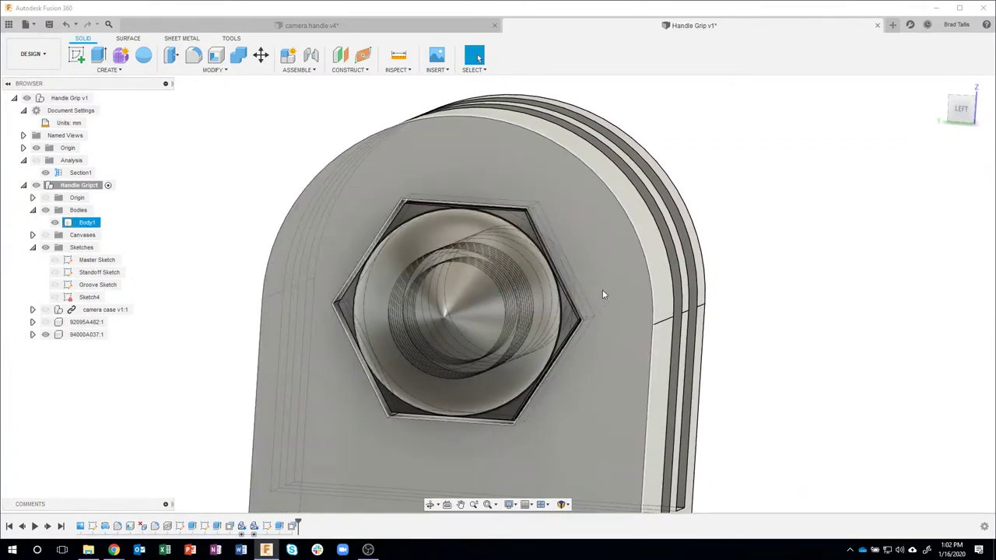
# Step: Deselect the body and snap to the ViewCube front view
pyautogui.click(196, 276)
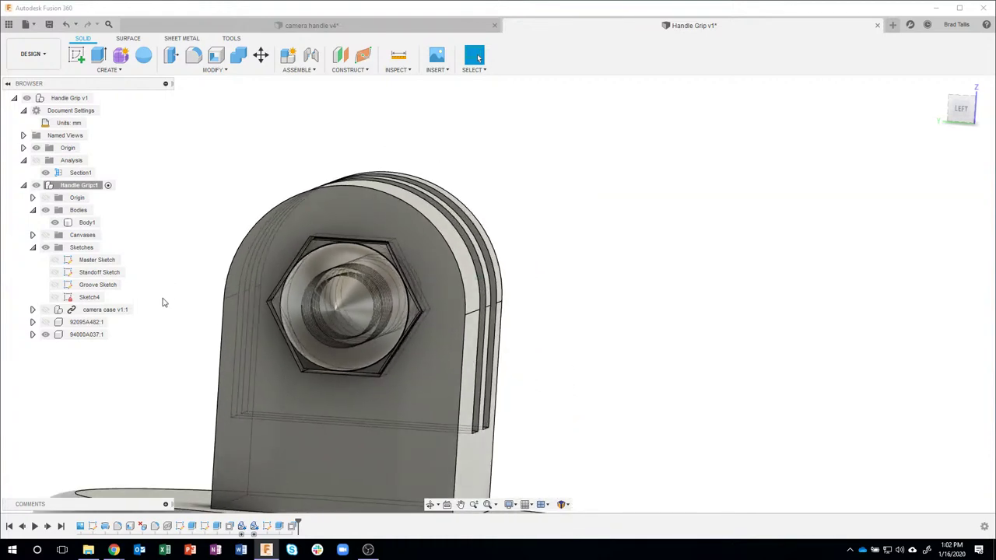
pyautogui.keyDown('shift'); pyautogui.moveTo(187, 279); pyautogui.dragTo(434, 165, button='middle'); pyautogui.keyUp('shift')
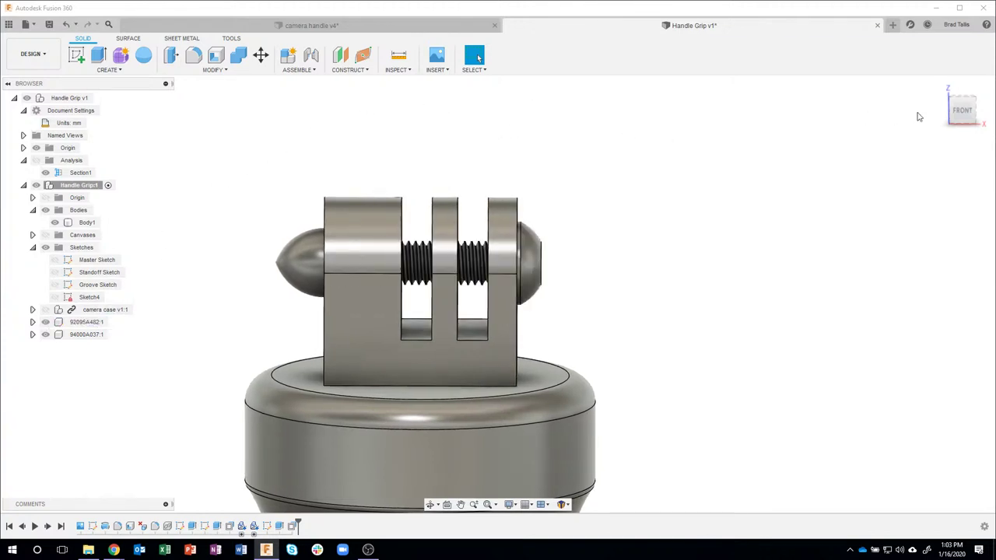
pyautogui.click(963, 110)
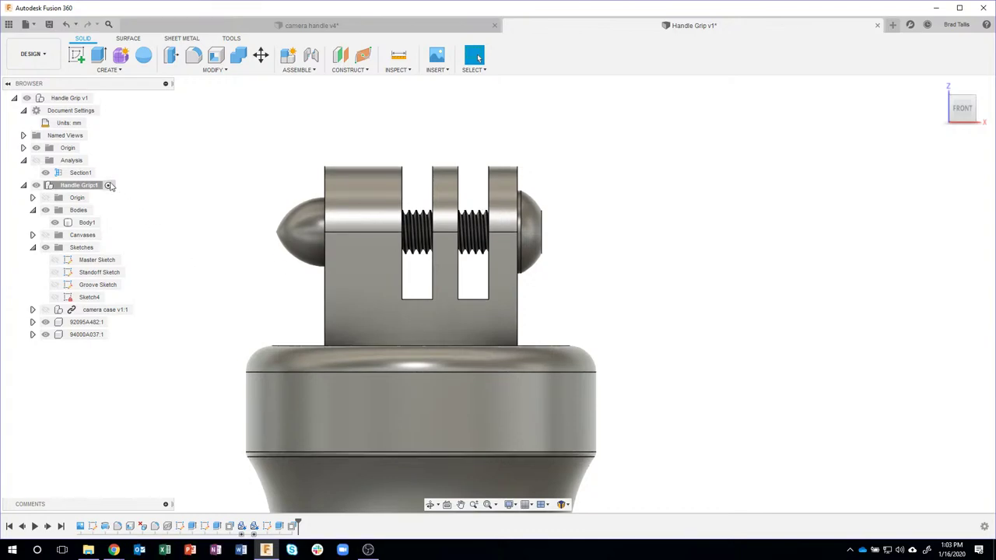
# Step: Show the Section1 cut and zoom in on the screw threads inside the nut
pyautogui.click(36, 160)
pyautogui.scroll(5, 342, 222)
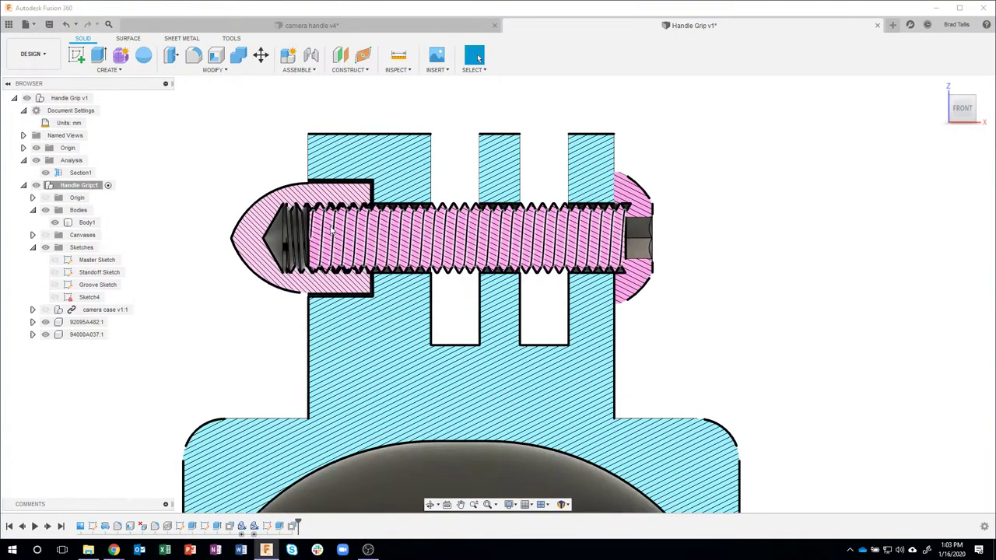
pyautogui.scroll(3, 242, 123)
pyautogui.scroll(2, 245, 126)
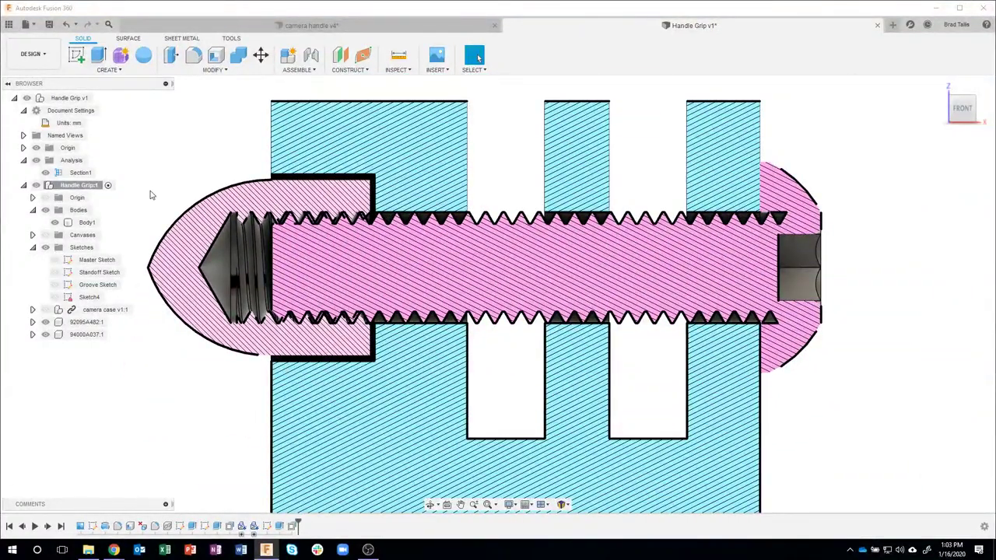
# Step: Set up a Move/Copy rotation of screw 92095A482:1 about its head's circular edge
pyautogui.rightClick(86, 323)
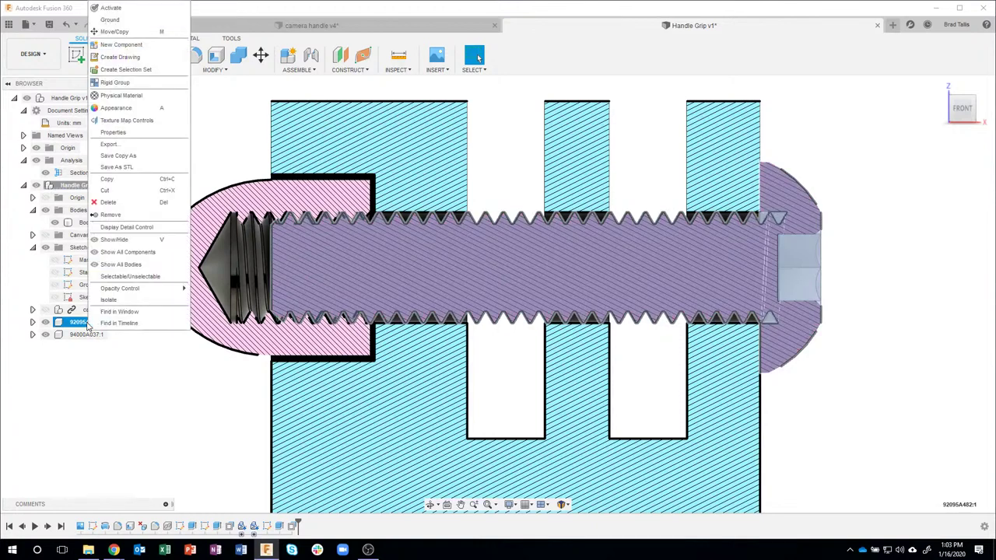
pyautogui.click(122, 32)
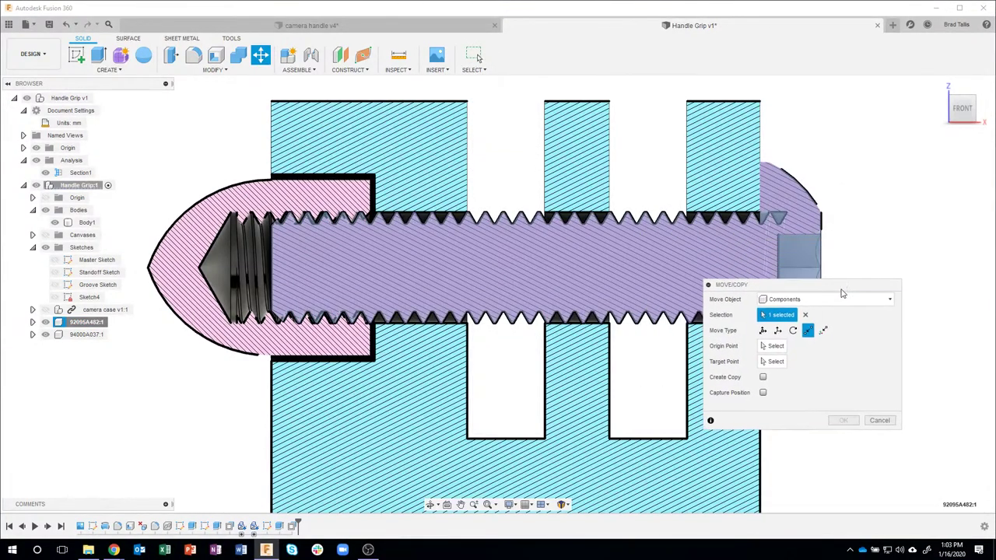
pyautogui.moveTo(841, 293); pyautogui.dragTo(914, 318)
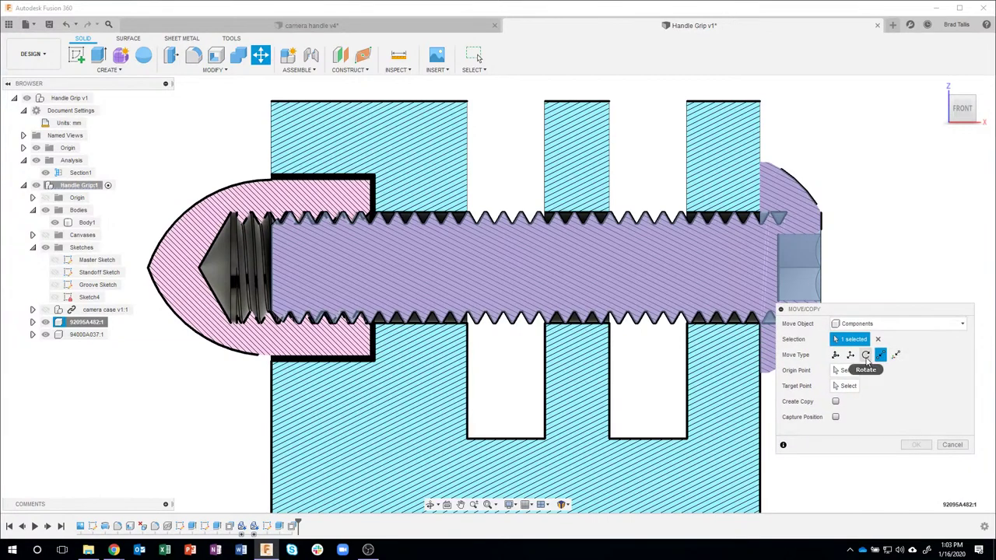
pyautogui.click(866, 354)
pyautogui.keyDown('shift'); pyautogui.moveTo(866, 201); pyautogui.dragTo(741, 191, button='middle'); pyautogui.keyUp('shift')
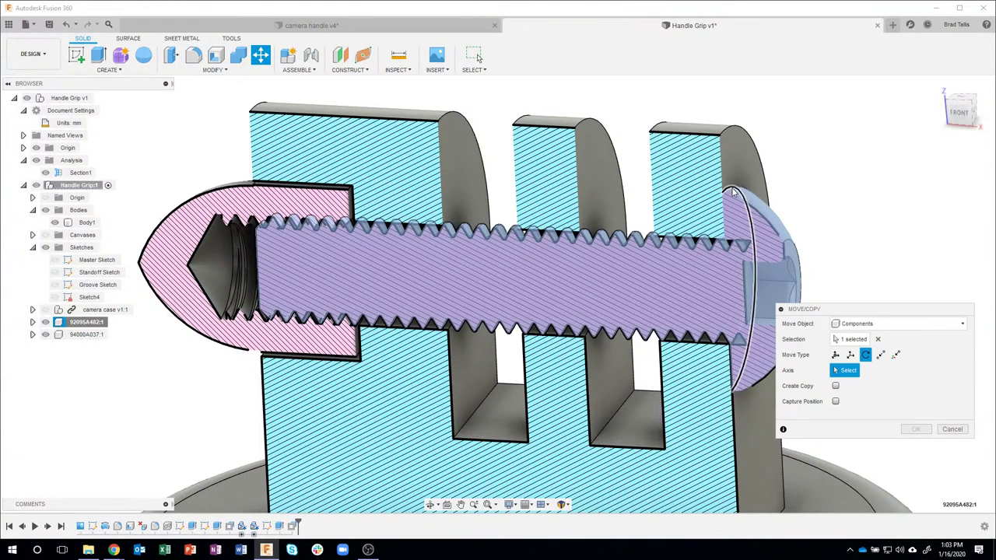
pyautogui.click(732, 192)
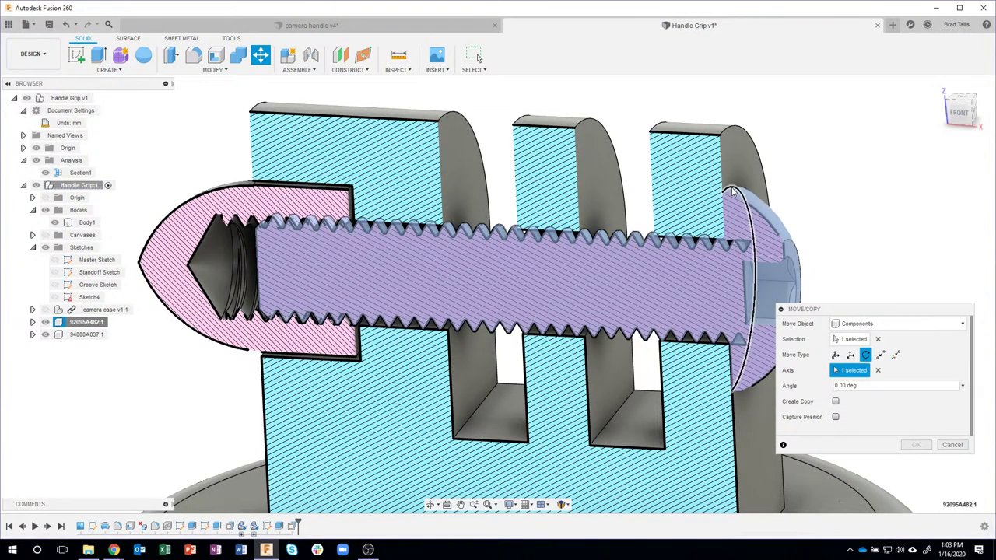
# Step: Rotate the screw 70° with Capture Position and apply it
pyautogui.click(960, 113)
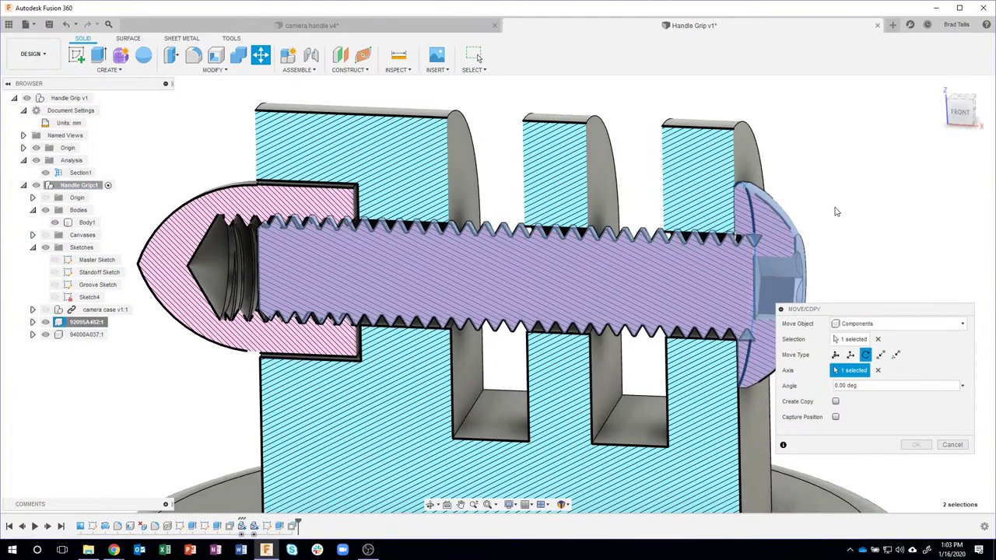
pyautogui.scroll(5, 562, 225)
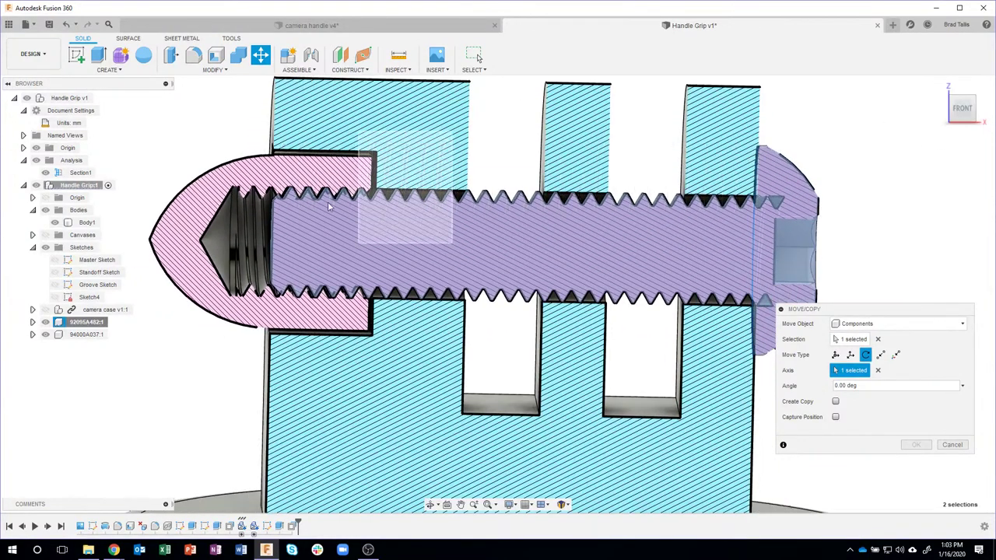
pyautogui.scroll(5, 381, 240)
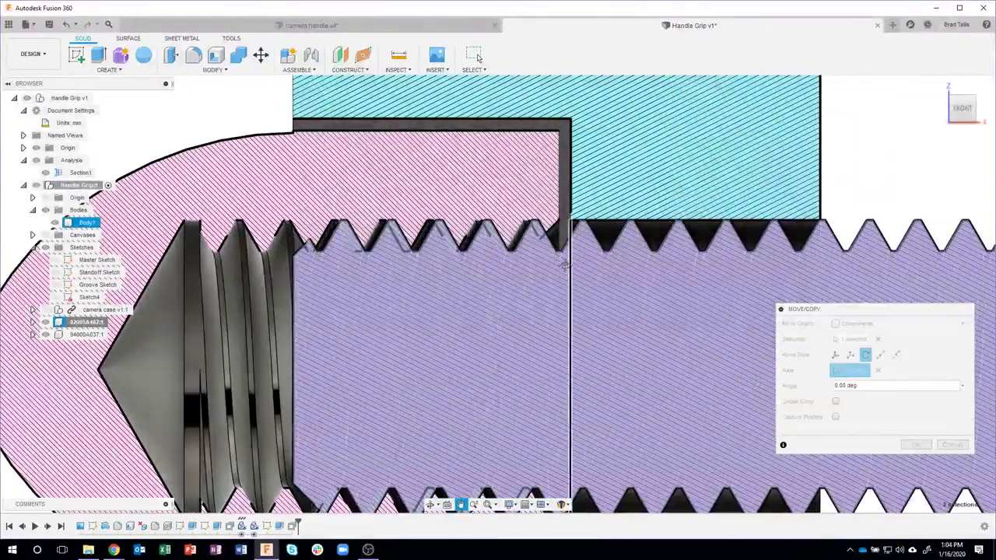
pyautogui.moveTo(572, 294); pyautogui.dragTo(565, 253, button='middle')
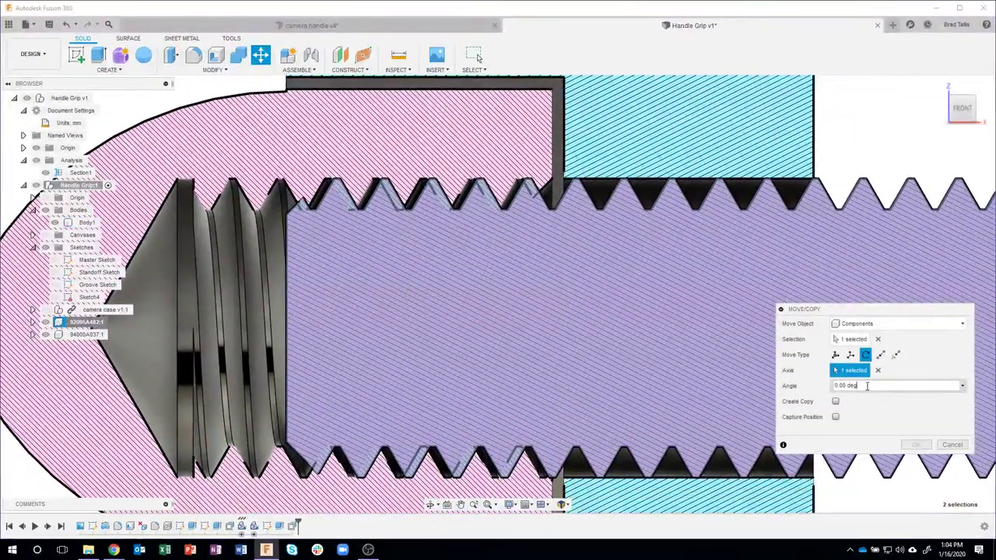
pyautogui.write('0')
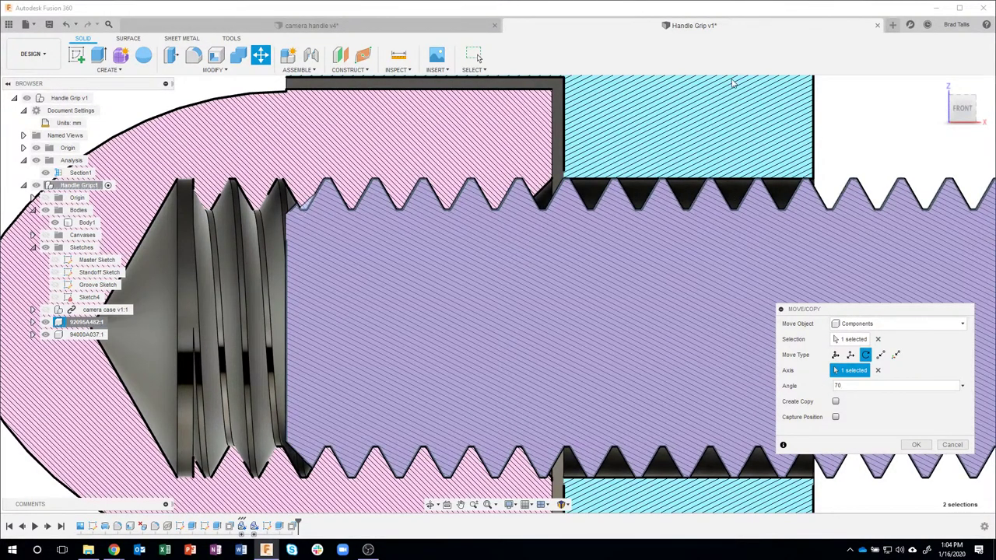
pyautogui.click(836, 386)
pyautogui.click(916, 445)
# Step: Start another Move/Copy rotation of the screw about its head's circular edge
pyautogui.scroll(-3, 726, 377)
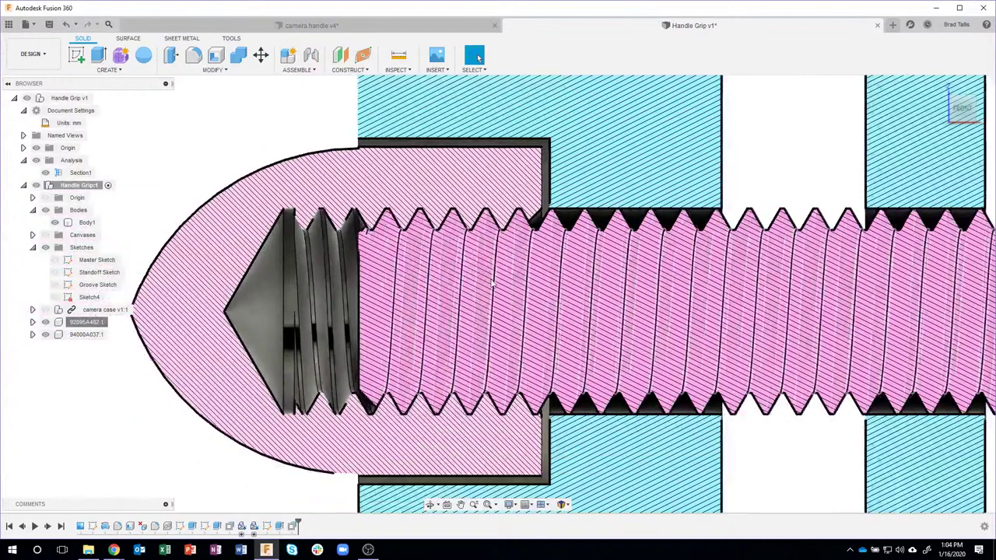
pyautogui.scroll(-5, 322, 138)
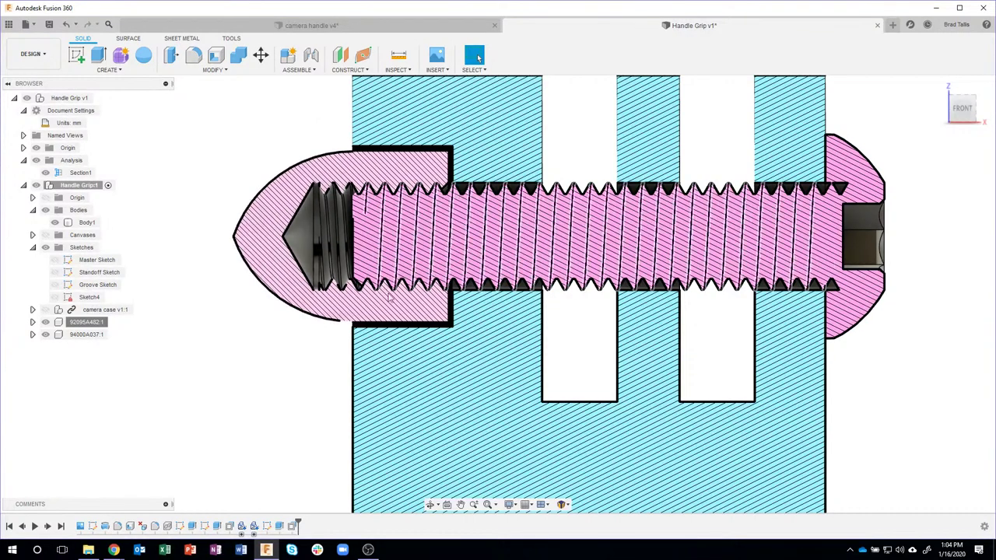
pyautogui.scroll(-2, 592, 343)
pyautogui.keyDown('shift'); pyautogui.moveTo(593, 341); pyautogui.dragTo(741, 225, button='middle'); pyautogui.keyUp('shift')
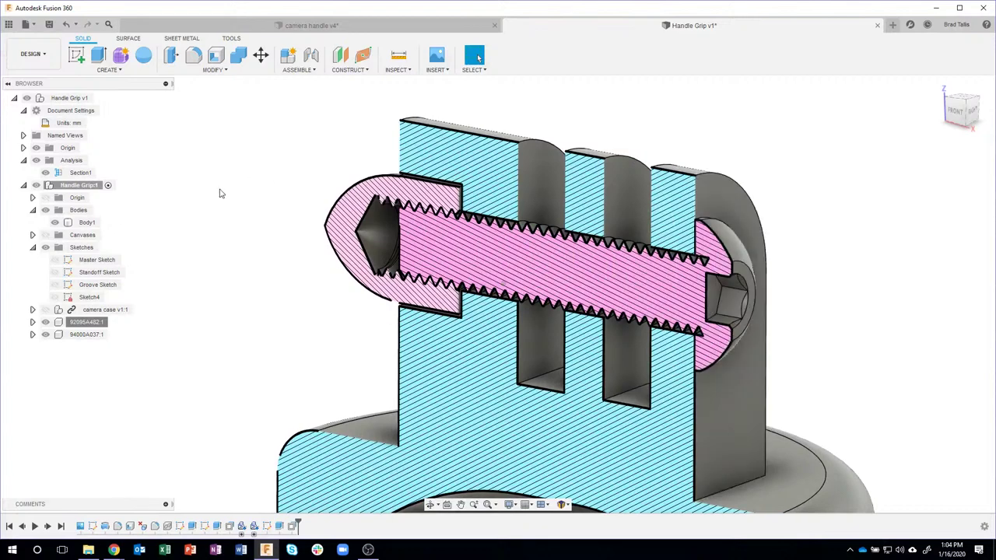
pyautogui.rightClick(83, 328)
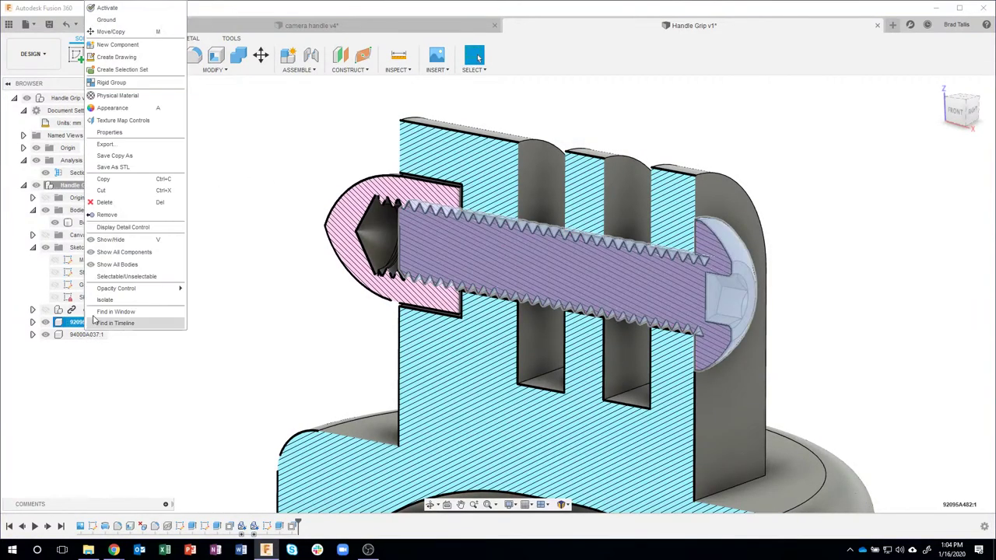
pyautogui.click(239, 93)
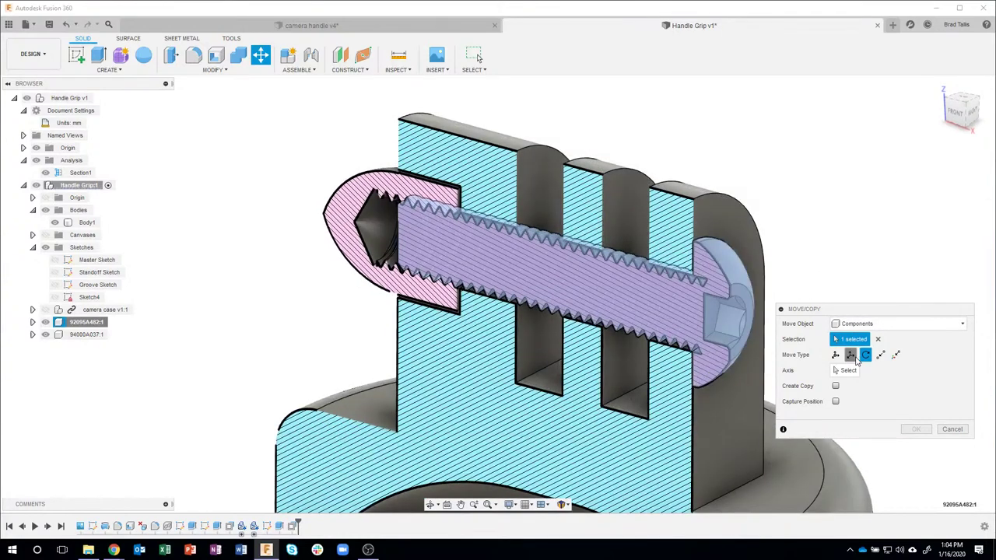
pyautogui.click(850, 355)
pyautogui.click(865, 355)
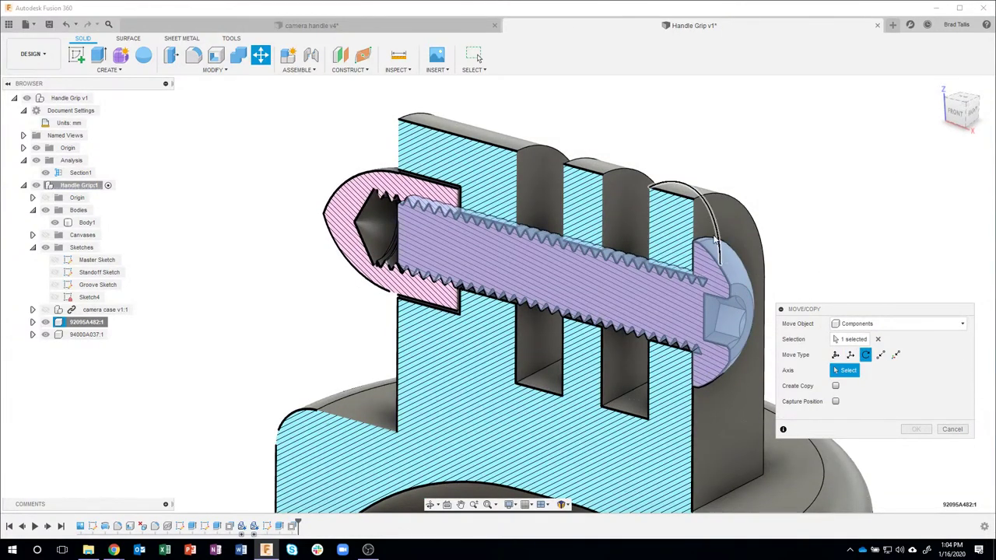
pyautogui.click(702, 242)
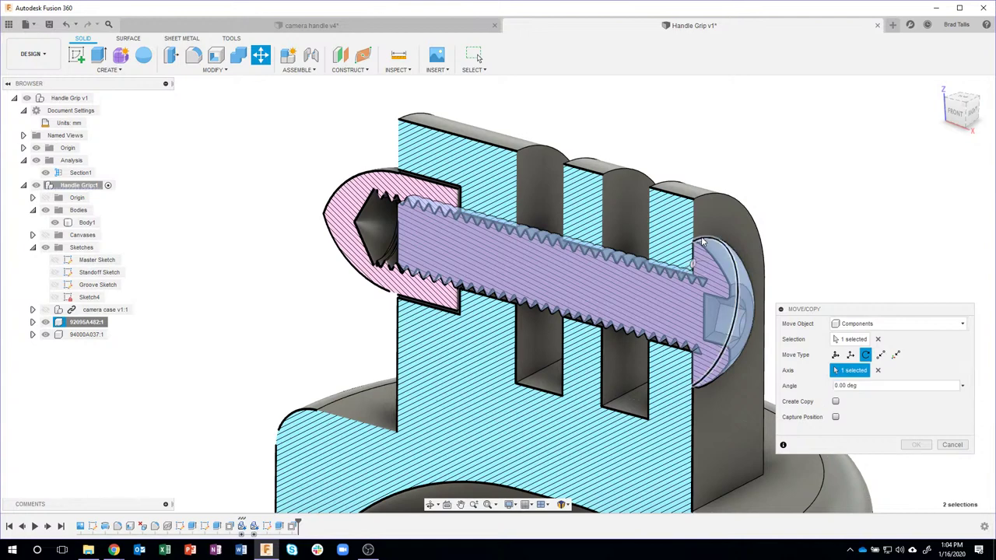
# Step: Drag the screw's rotate handle, then cancel to discard the trial rotation
pyautogui.moveTo(702, 241); pyautogui.dragTo(719, 298, button='middle')
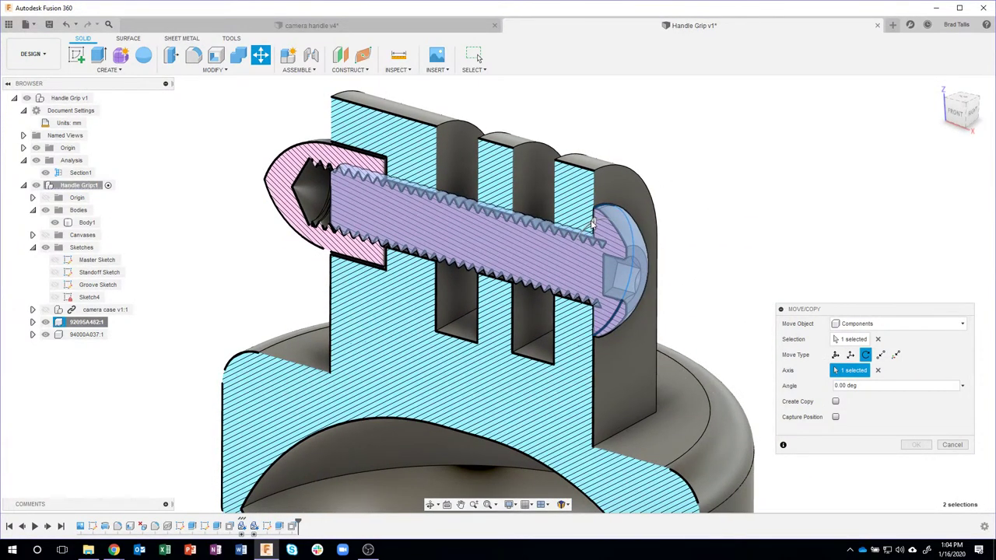
pyautogui.keyDown('shift'); pyautogui.moveTo(593, 224); pyautogui.dragTo(604, 221, button='middle'); pyautogui.keyUp('shift')
pyautogui.moveTo(604, 221); pyautogui.dragTo(572, 296)
pyautogui.moveTo(645, 310)
pyautogui.mouseDown()
pyautogui.moveTo(663, 258)
pyautogui.moveTo(647, 311)
pyautogui.mouseUp()
pyautogui.click(951, 445)
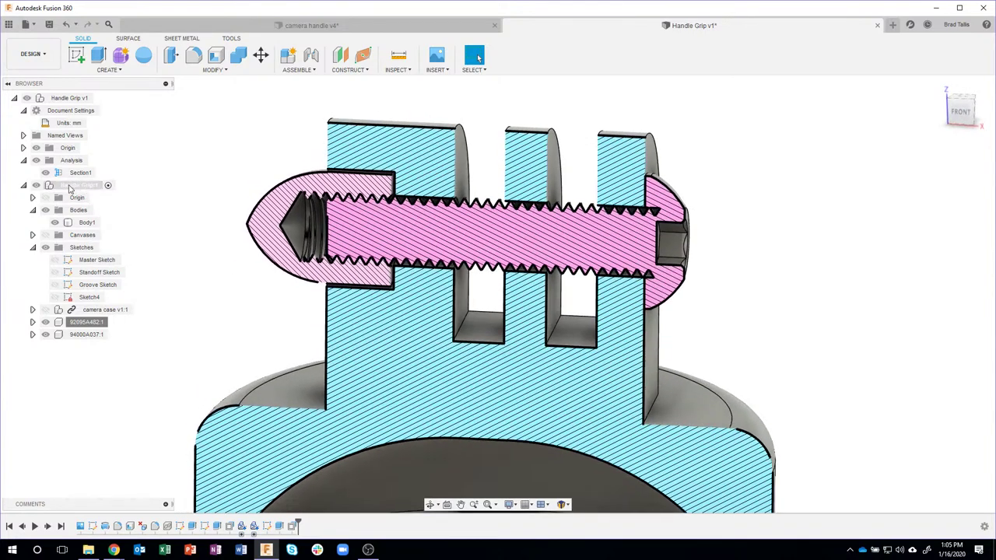
# Step: Hide the Section1 cut and zoom out to see the solid model
pyautogui.click(45, 172)
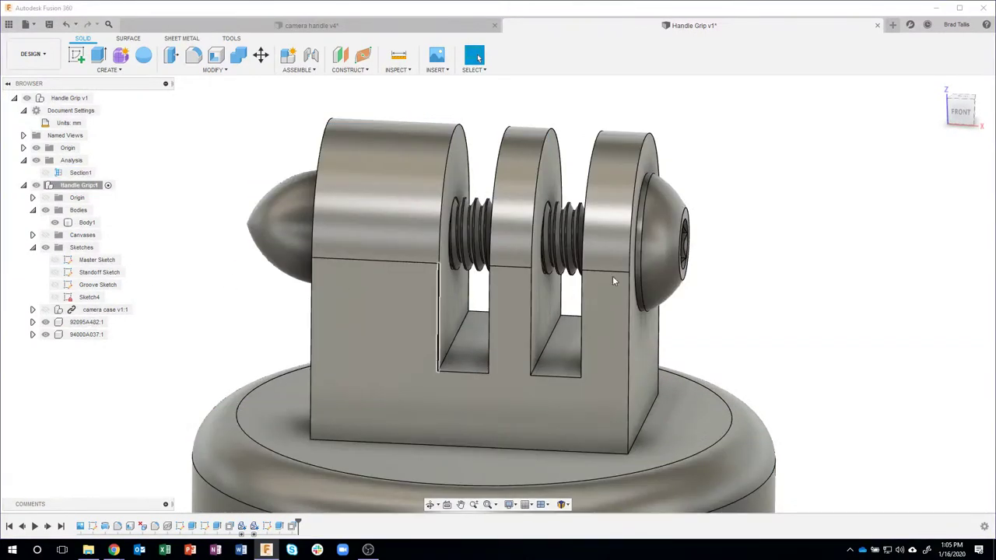
pyautogui.scroll(-5, 612, 275)
pyautogui.scroll(-3, 353, 219)
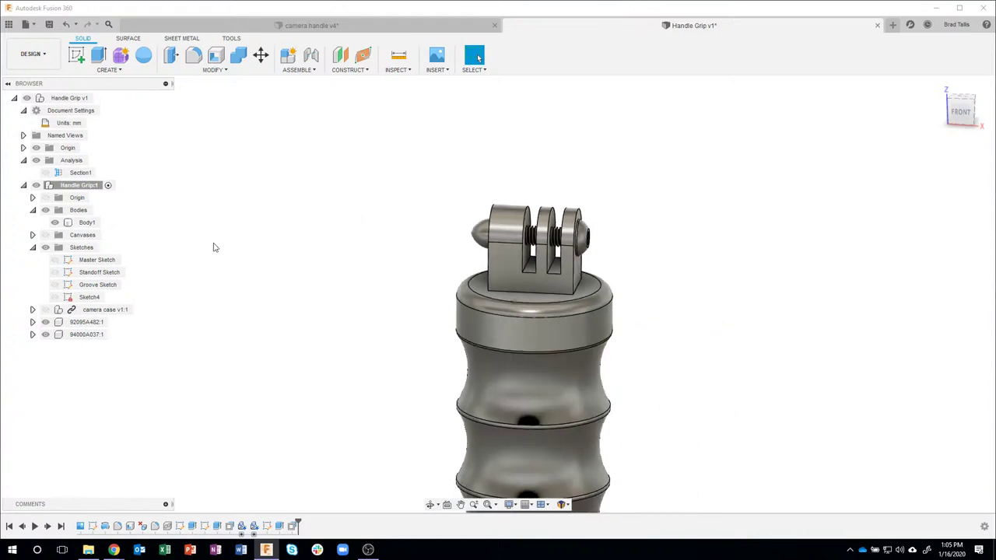
# Step: Show camera case v1:1 on the handle and orbit to a side angle
pyautogui.click(45, 312)
pyautogui.click(45, 310)
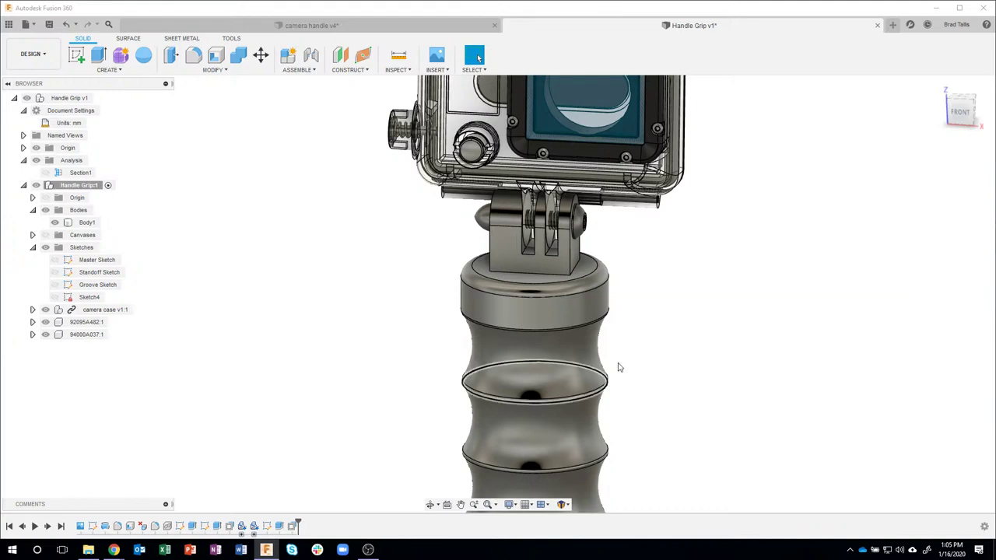
pyautogui.keyDown('shift'); pyautogui.moveTo(618, 369); pyautogui.dragTo(420, 280, button='middle'); pyautogui.keyUp('shift')
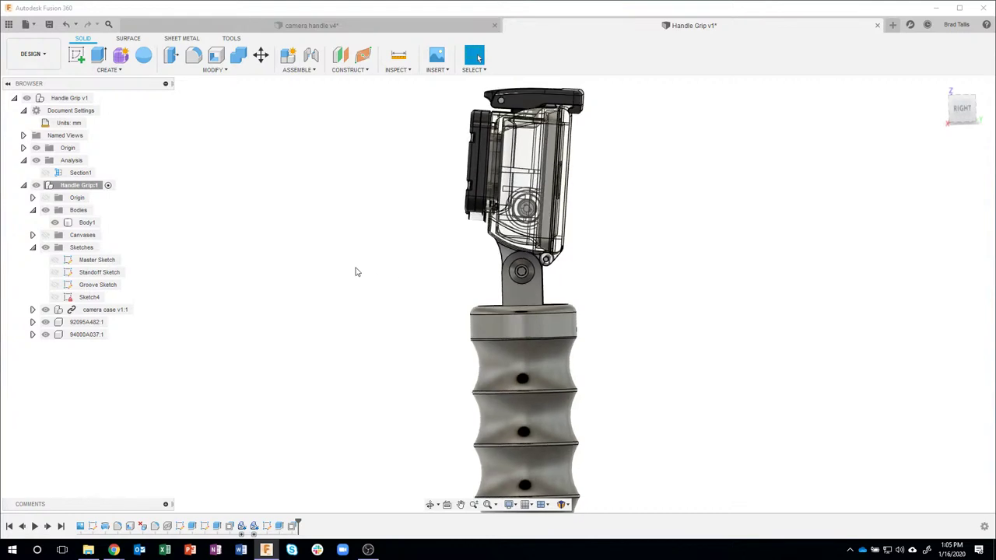
# Step: Rotate camera case v1:1 by -15° about the pivot pin's circular edge
pyautogui.rightClick(99, 313)
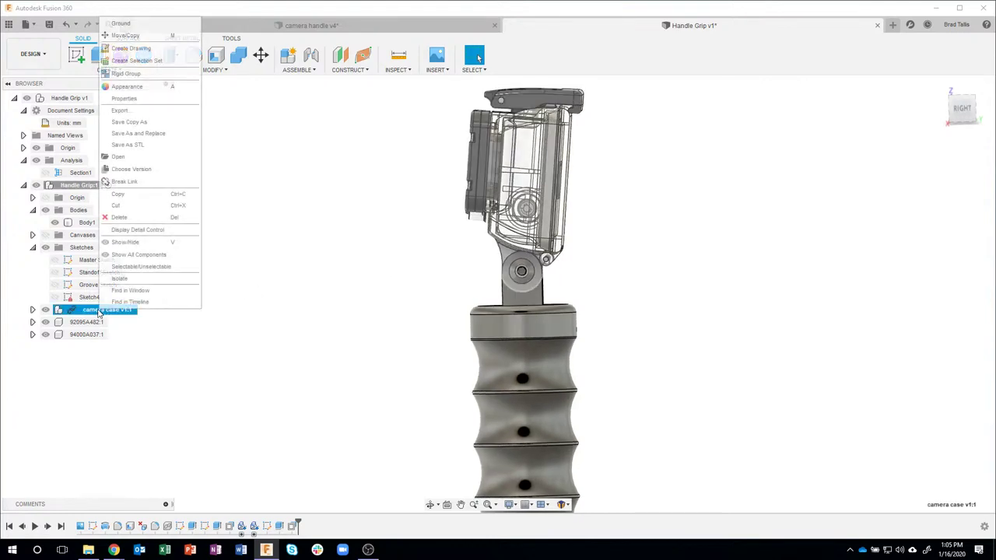
pyautogui.click(137, 35)
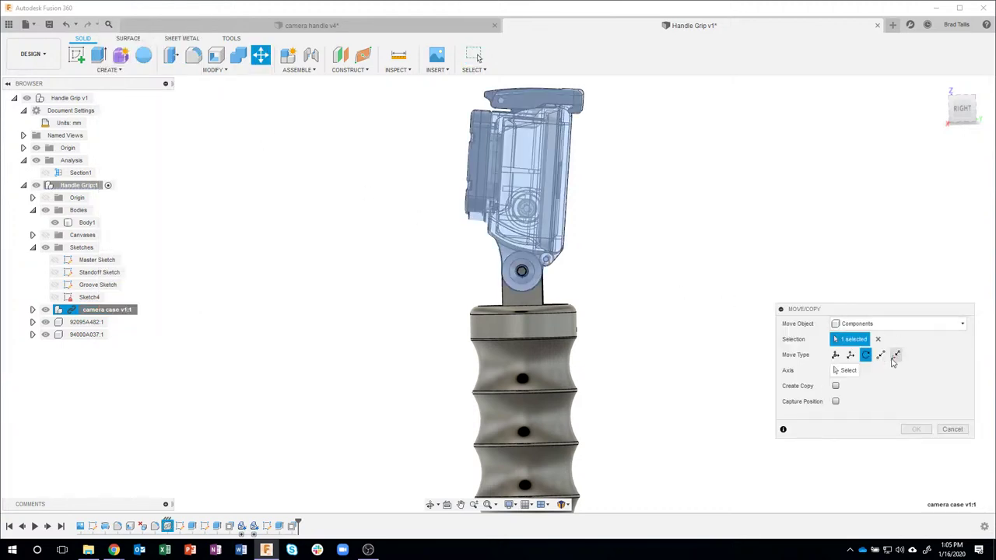
pyautogui.click(852, 356)
pyautogui.click(866, 355)
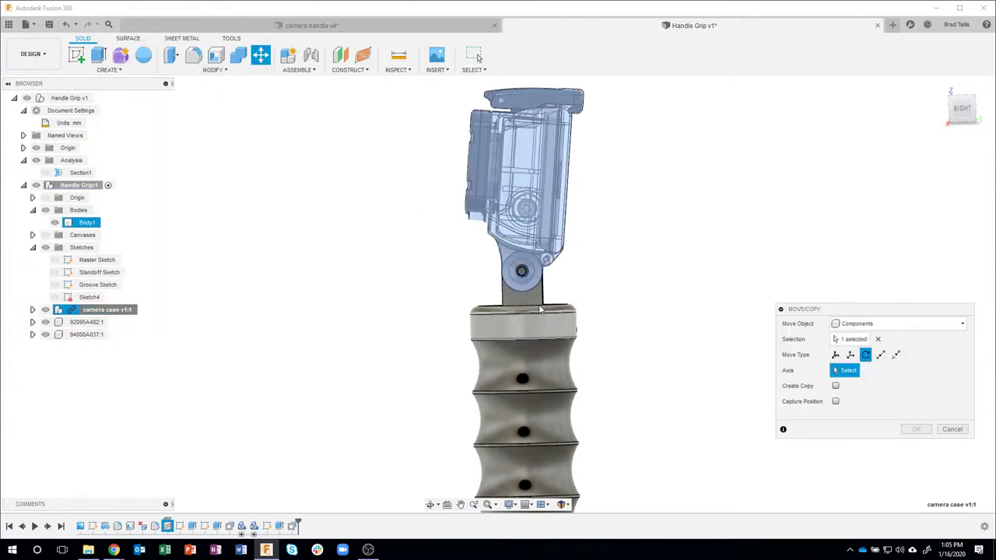
pyautogui.scroll(2, 526, 286)
pyautogui.scroll(2, 526, 286)
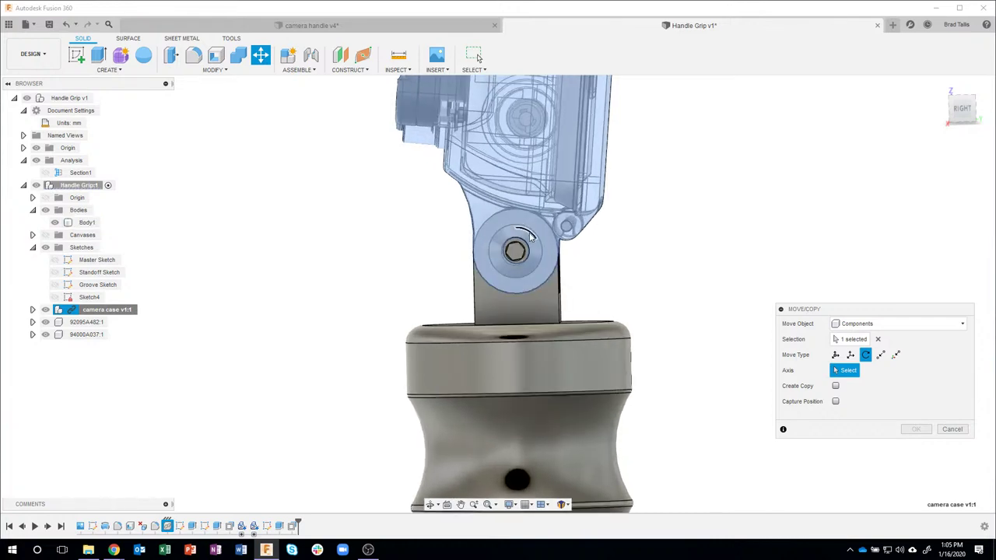
pyautogui.click(526, 234)
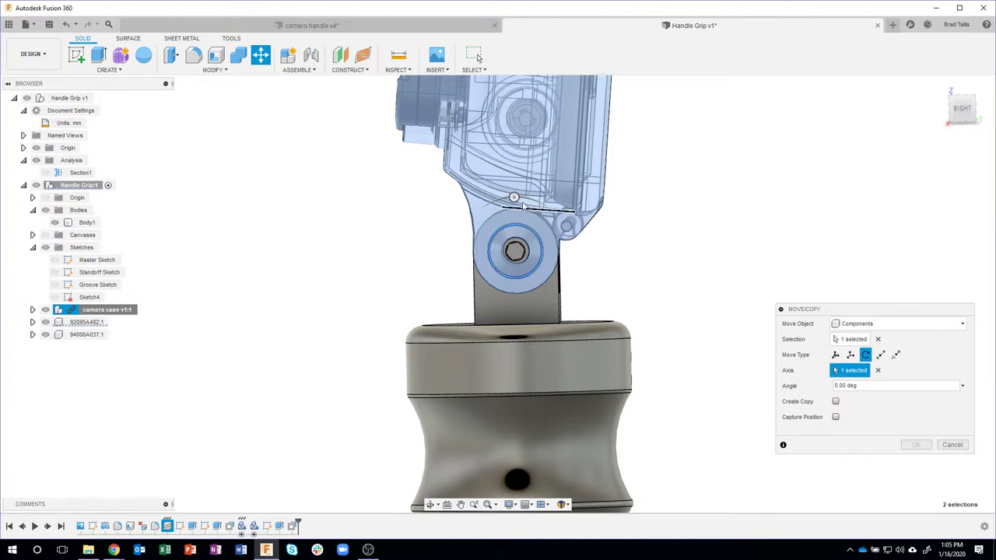
pyautogui.moveTo(515, 197); pyautogui.dragTo(529, 199)
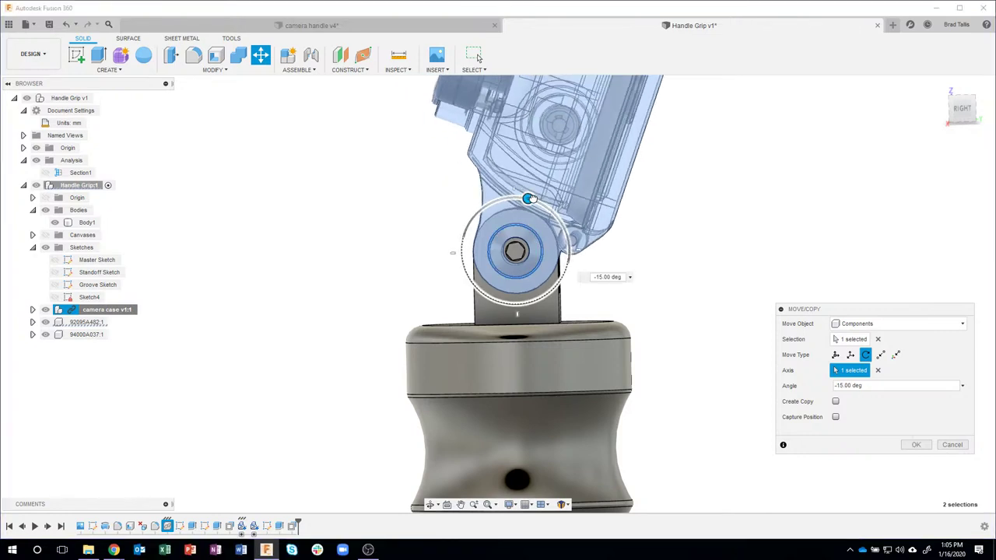
pyautogui.scroll(-5, 638, 383)
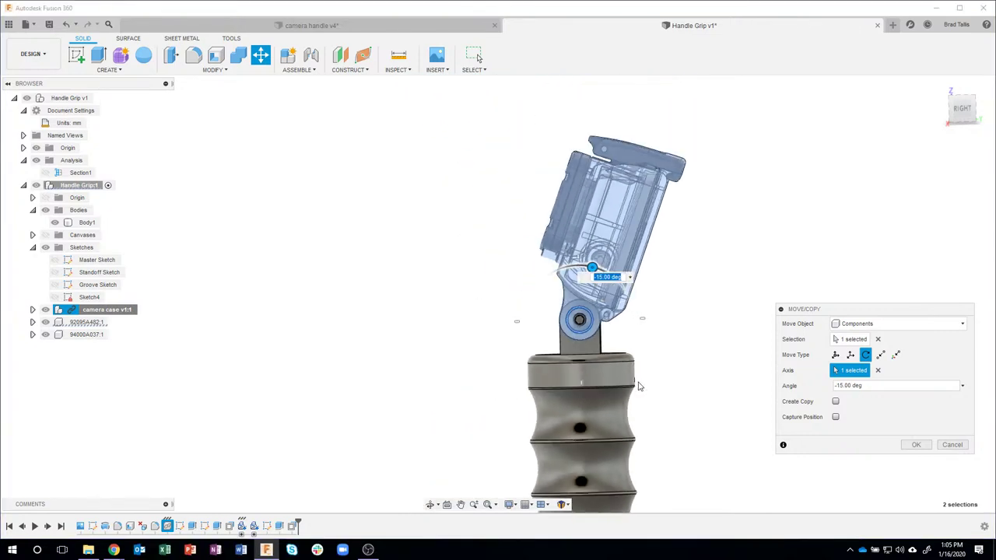
pyautogui.click(920, 445)
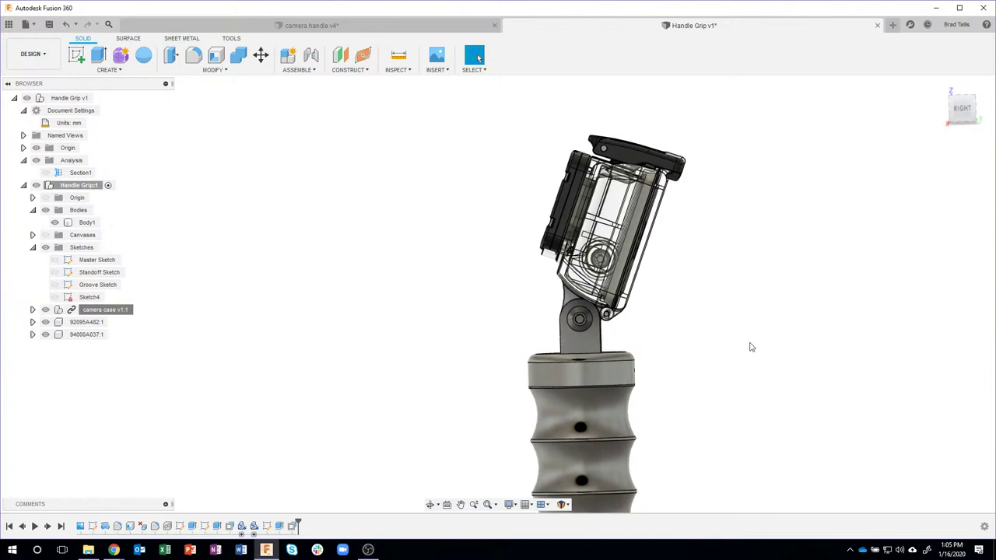
# Step: Inspect the tilted camera case, then return to the upright front view
pyautogui.keyDown('shift'); pyautogui.moveTo(749, 347); pyautogui.dragTo(512, 185, button='middle'); pyautogui.keyUp('shift')
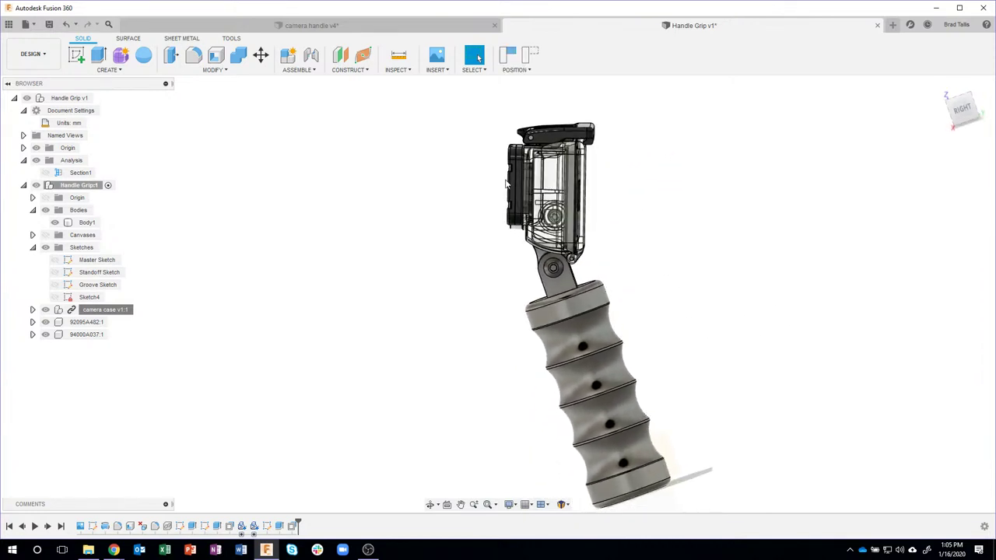
pyautogui.click(597, 339)
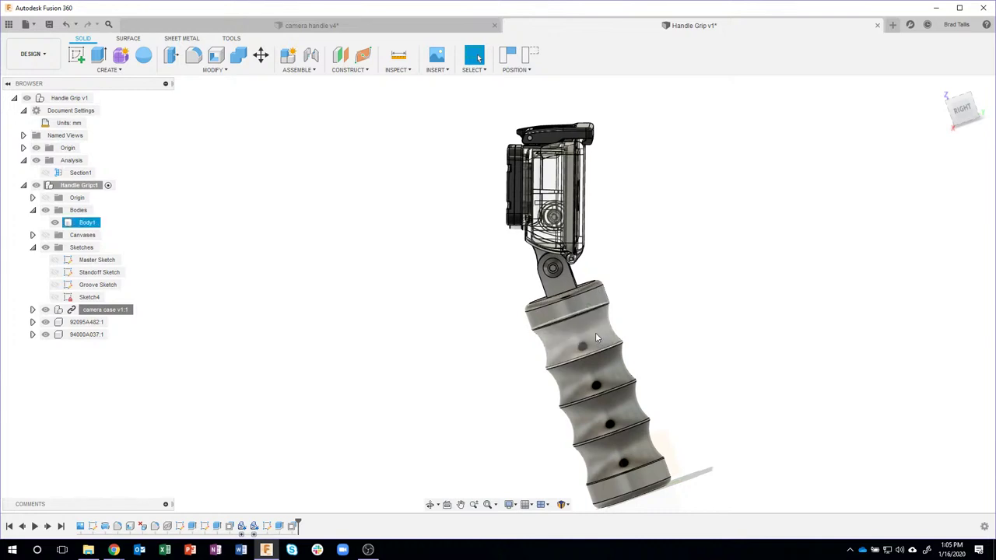
pyautogui.click(681, 365)
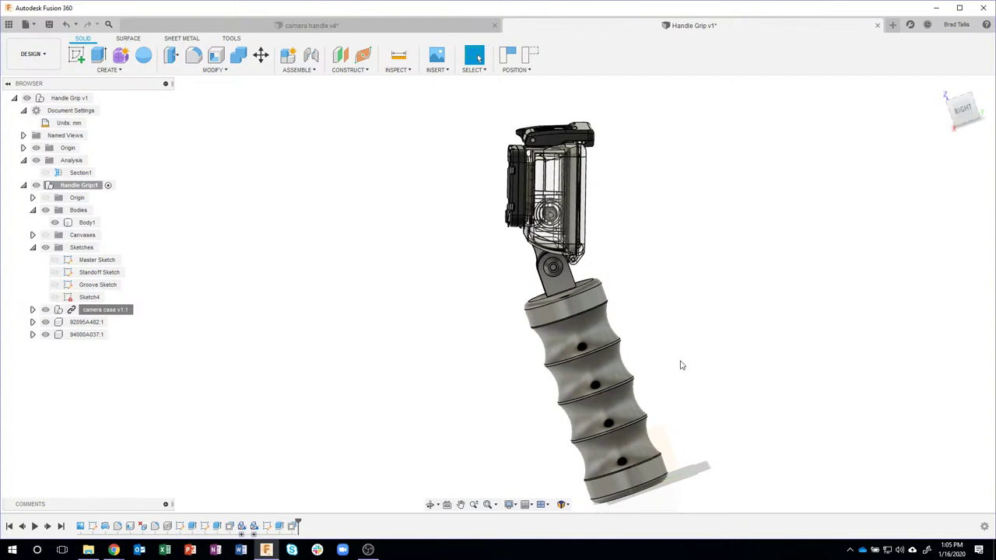
pyautogui.press('F6')
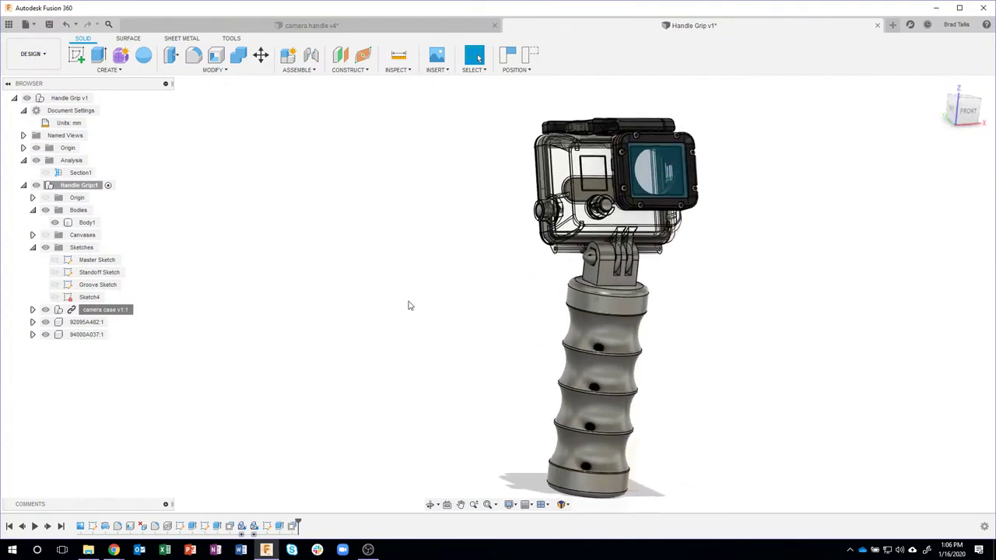
# Step: Hide the camera case, screw and nut, and select the mount's front vertical edge
pyautogui.click(45, 310)
pyautogui.scroll(3, 688, 235)
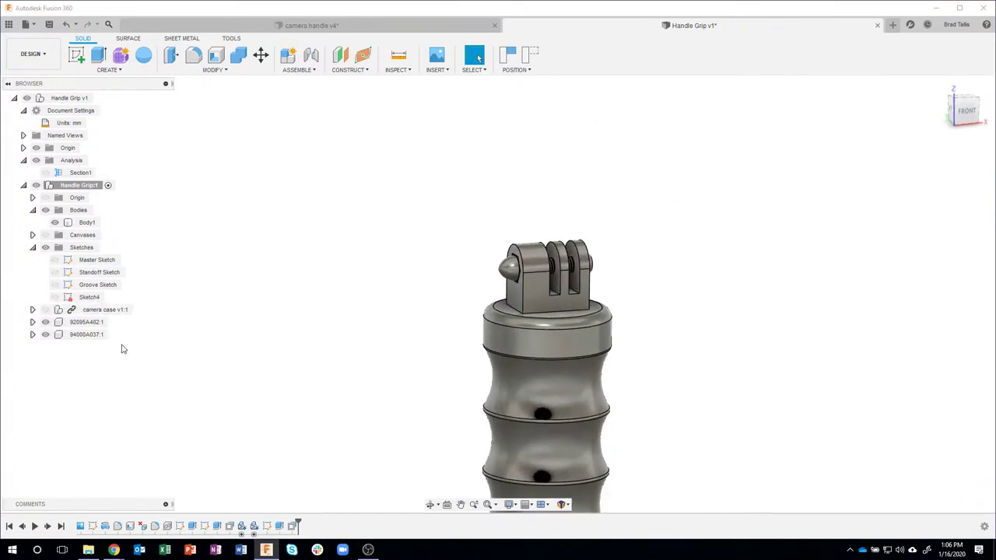
pyautogui.click(47, 324)
pyautogui.click(45, 335)
pyautogui.scroll(5, 449, 288)
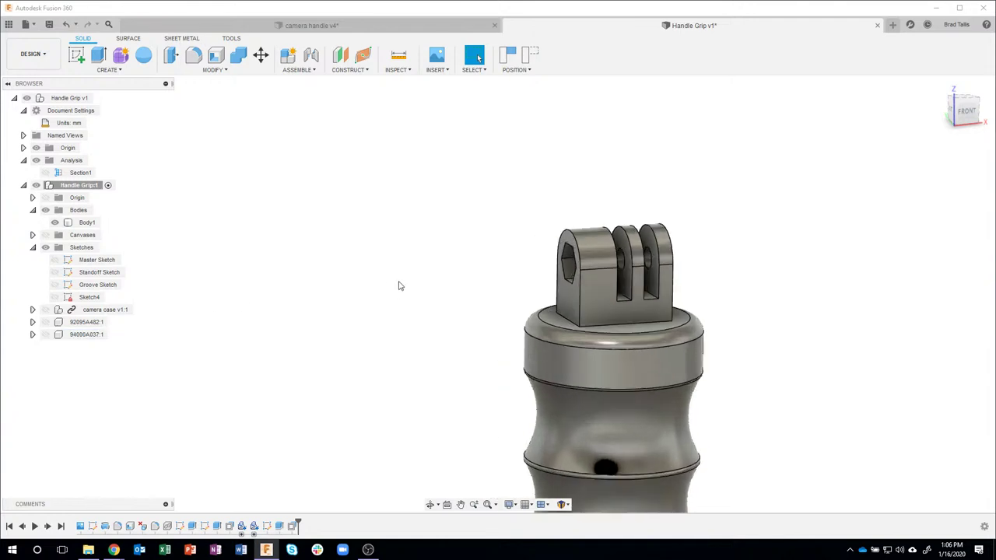
pyautogui.keyDown('shift'); pyautogui.moveTo(572, 289); pyautogui.dragTo(620, 303, button='middle'); pyautogui.keyUp('shift')
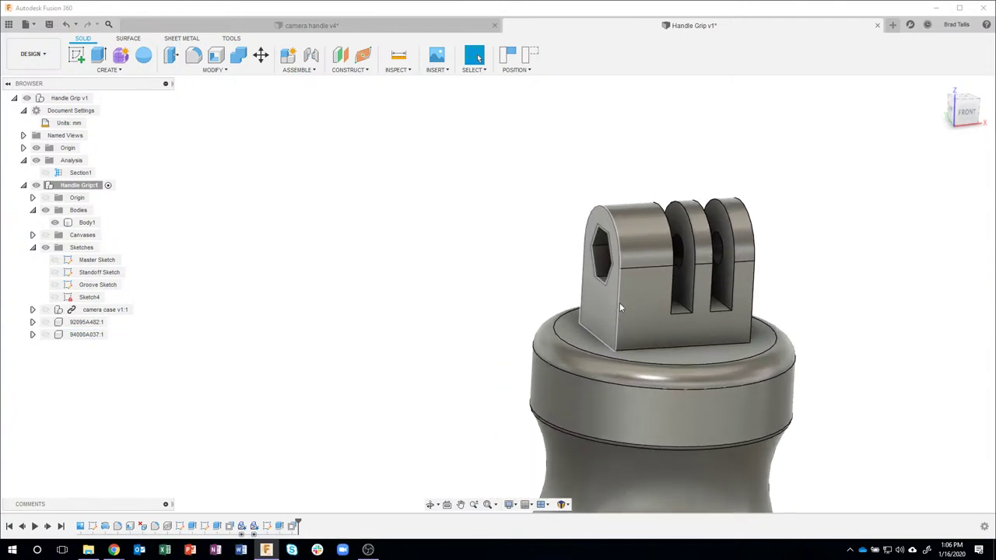
pyautogui.click(620, 303)
# Step: Fillet the mount's front and right tab edge chains with a 1 mm radius
pyautogui.press('f')
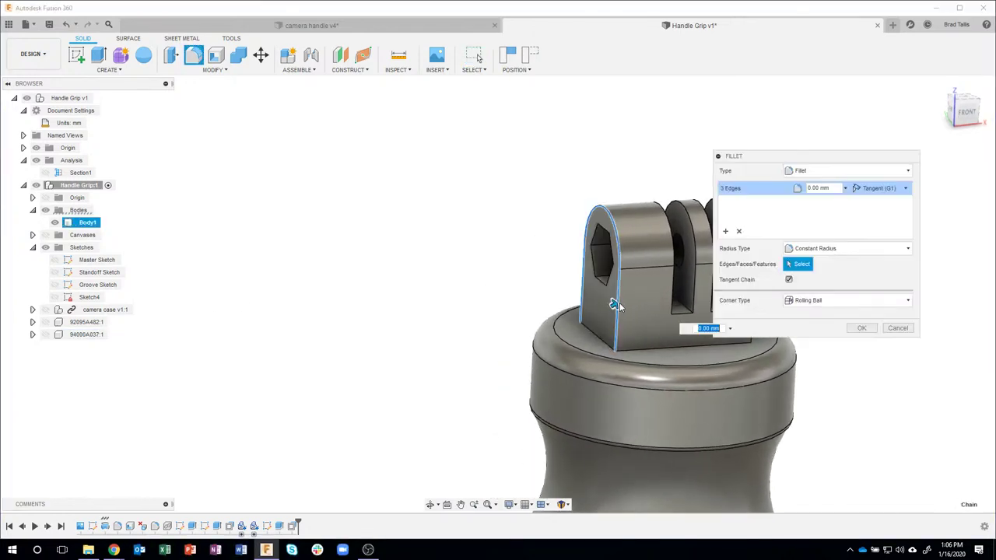
pyautogui.moveTo(604, 303); pyautogui.dragTo(498, 294, button='middle')
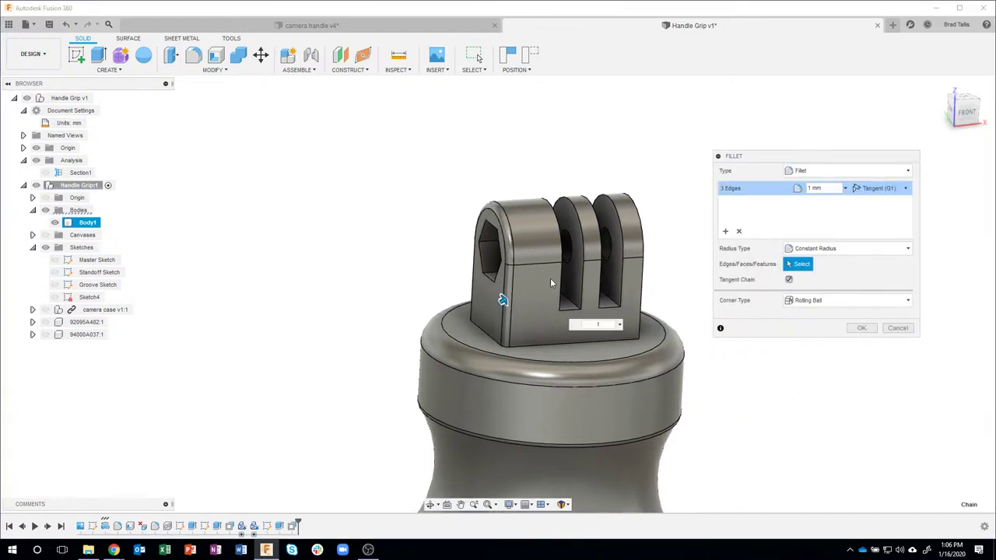
pyautogui.click(641, 274)
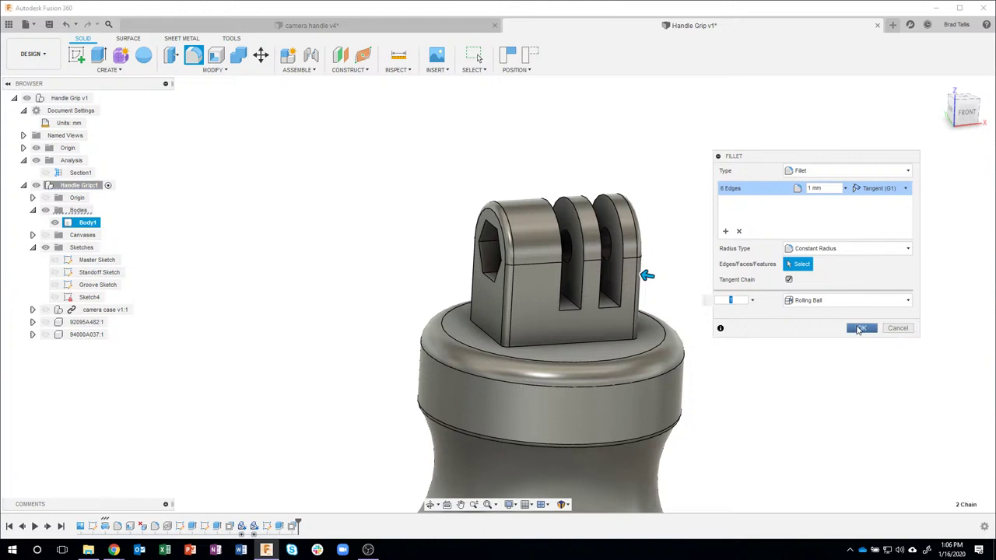
pyautogui.click(860, 328)
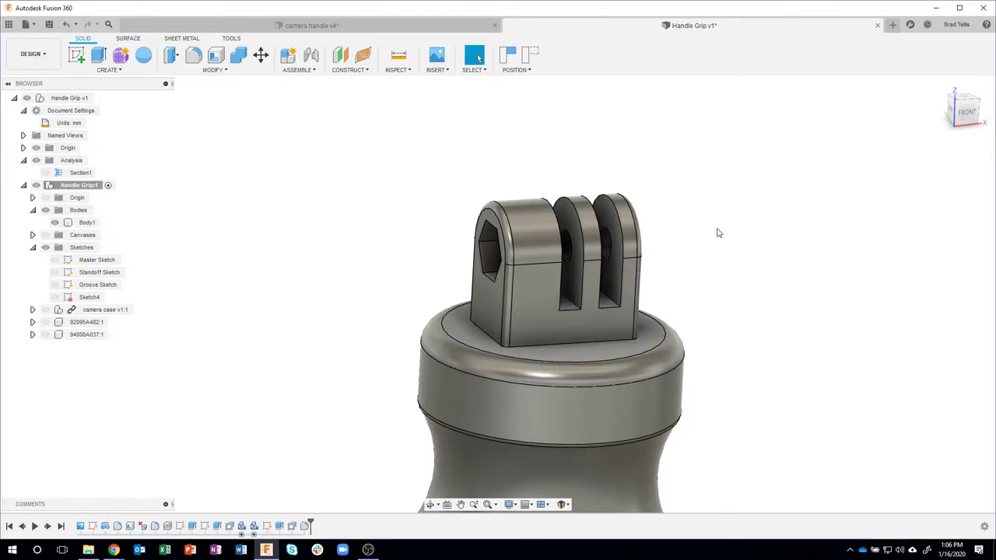
# Step: Fillet the edge where the mount meets the base with a 2 mm radius
pyautogui.click(547, 345)
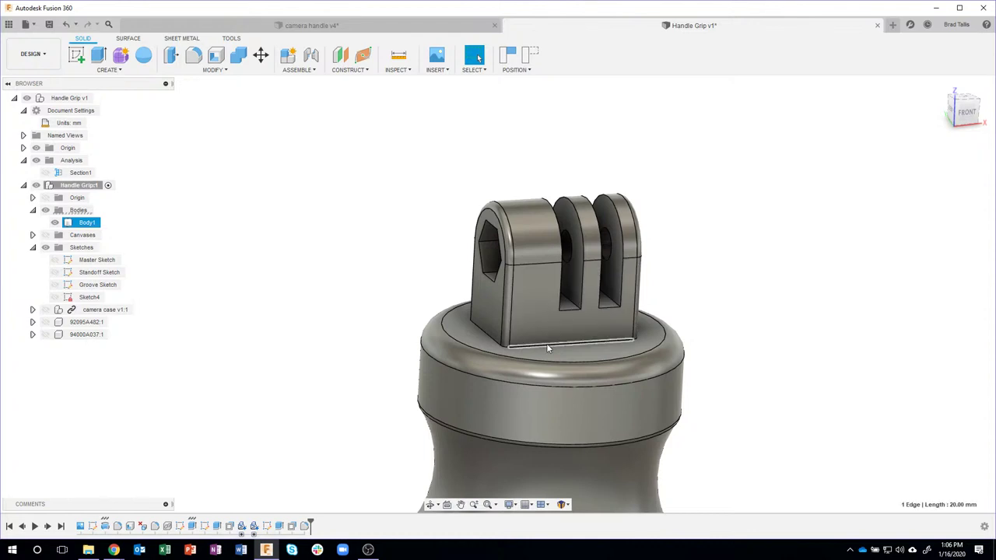
pyautogui.write('f')
pyautogui.write('2')
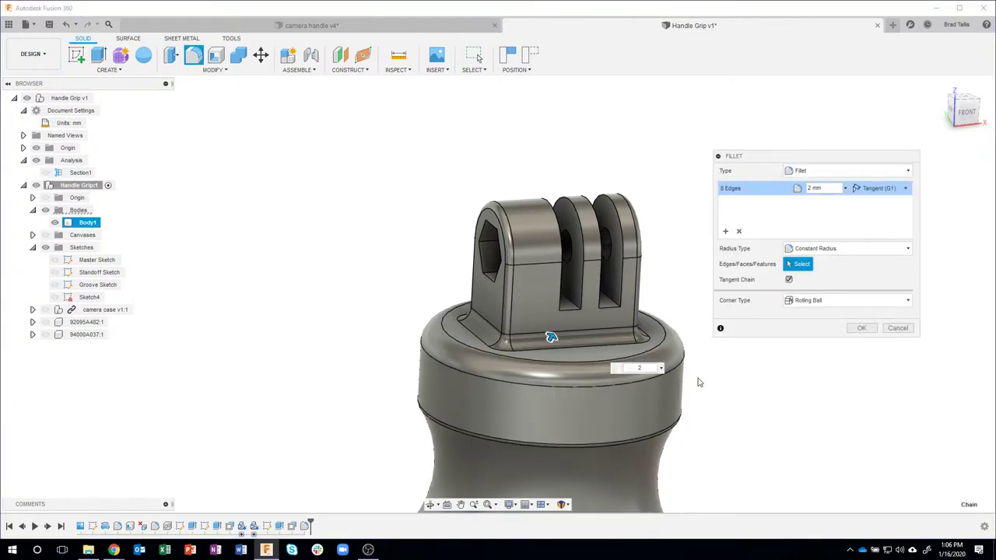
pyautogui.click(861, 327)
pyautogui.scroll(3, 574, 337)
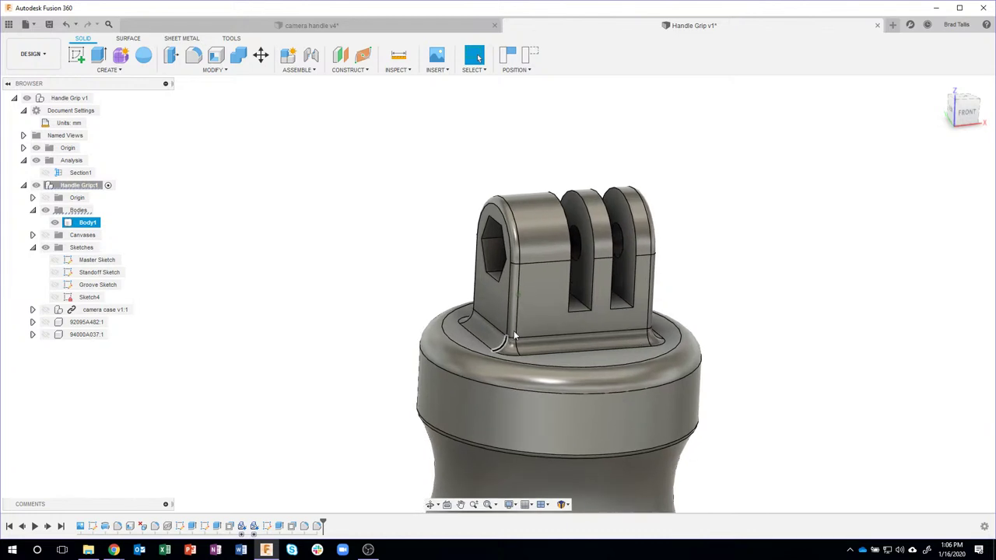
pyautogui.scroll(4, 504, 363)
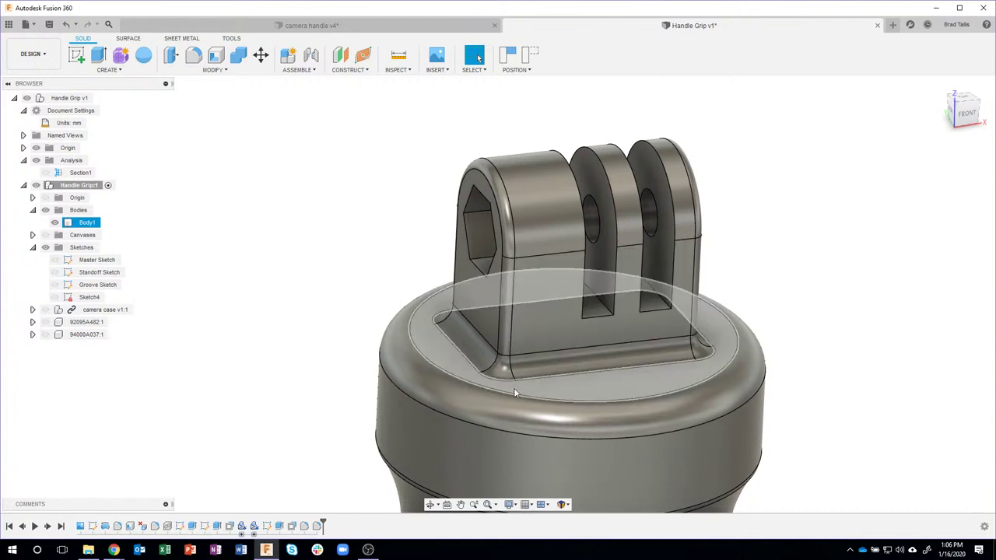
pyautogui.click(305, 364)
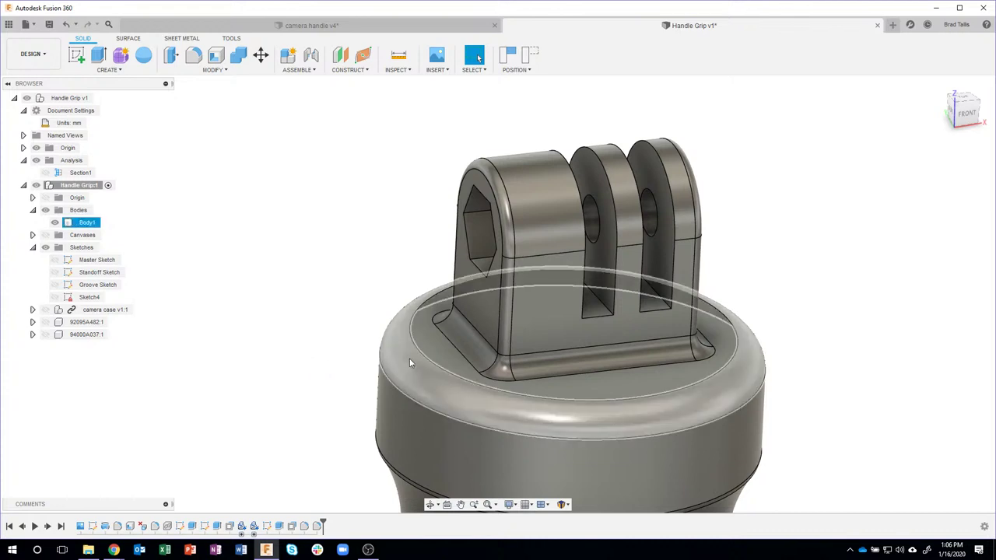
# Step: Capture the pending component position changes from the Position group
pyautogui.scroll(-5, 265, 355)
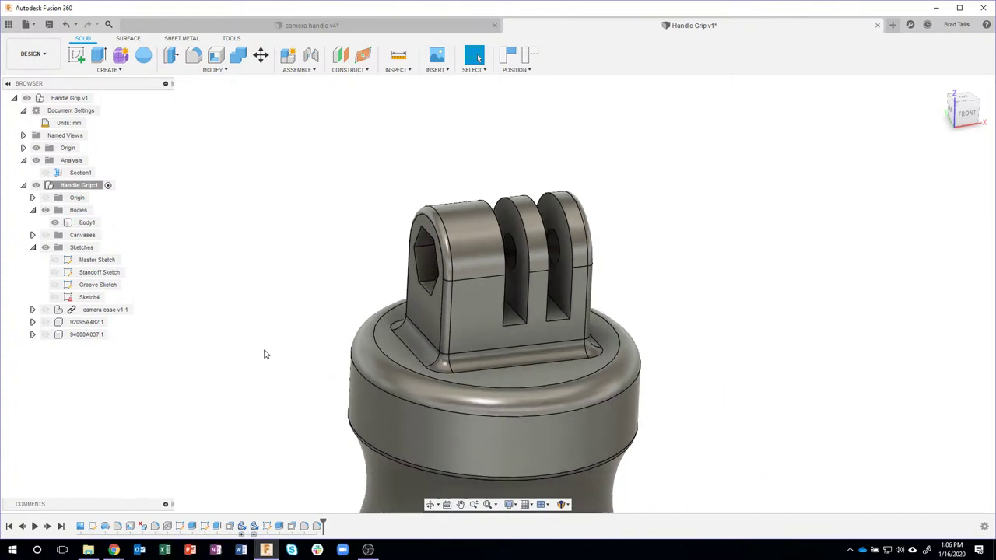
pyautogui.click(511, 56)
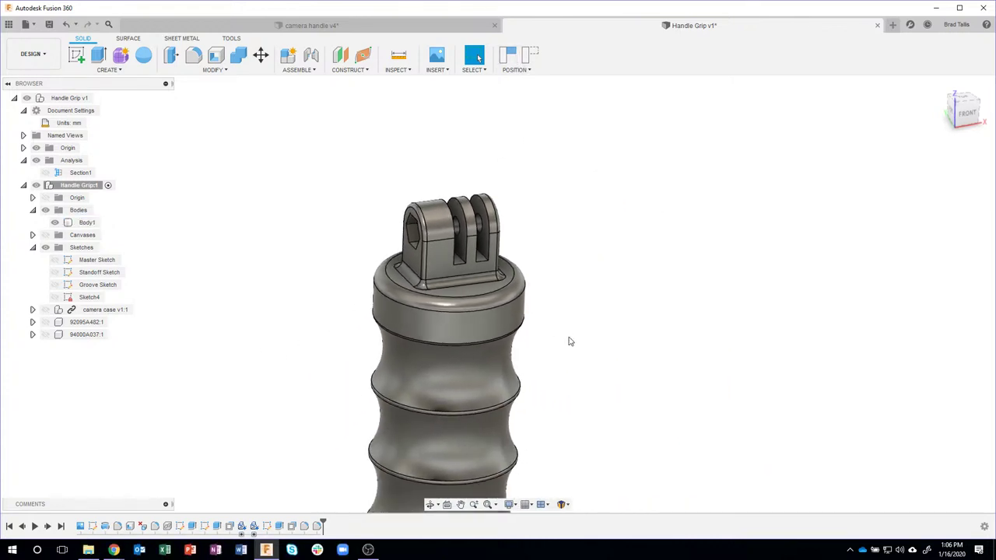
pyautogui.scroll(-3, 583, 333)
pyautogui.scroll(2, 623, 315)
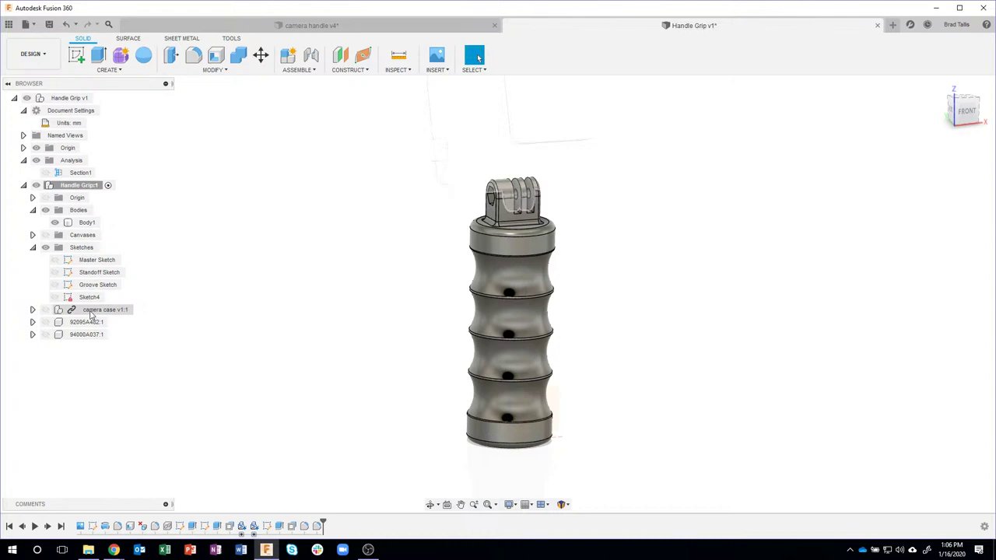
# Step: Briefly show the Master Sketch beside the grip, then hide it again
pyautogui.click(55, 260)
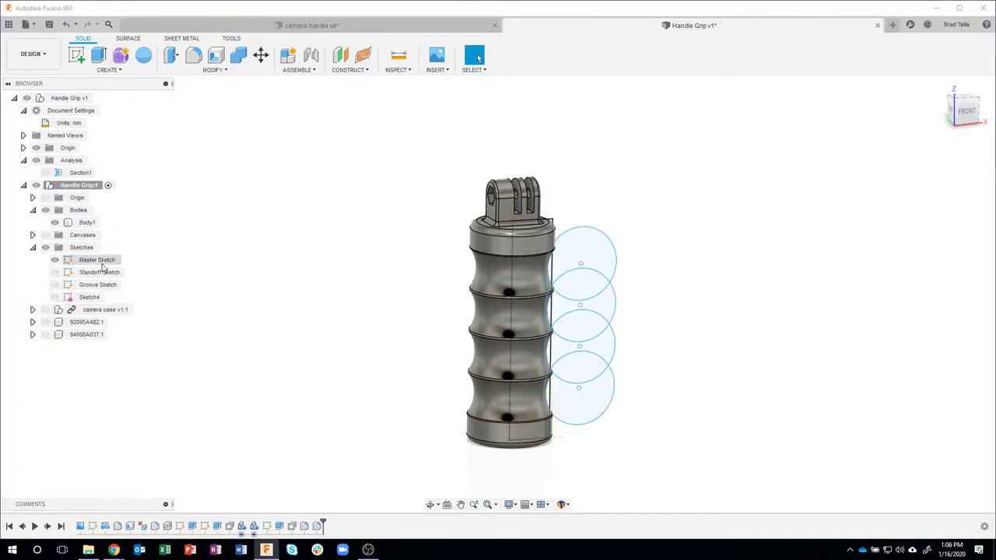
pyautogui.click(92, 260)
pyautogui.click(55, 260)
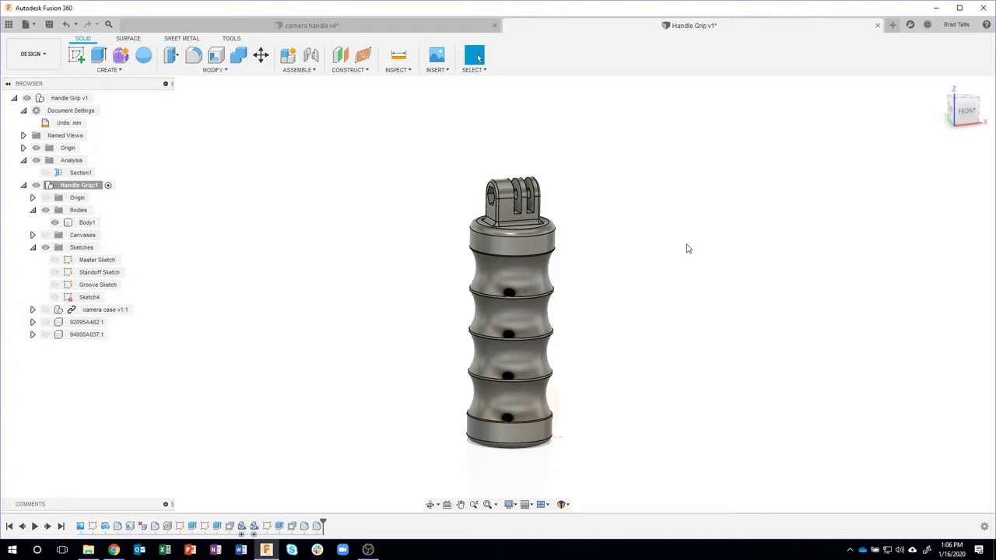
# Step: Start a 3D Print from the TOOLS tab with Body1 selected as the print body
pyautogui.click(230, 39)
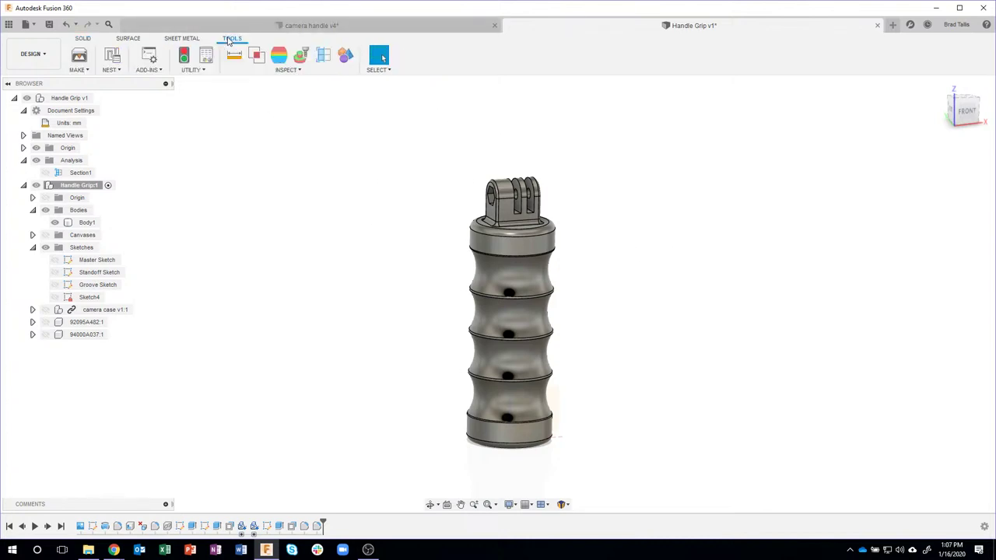
pyautogui.click(80, 61)
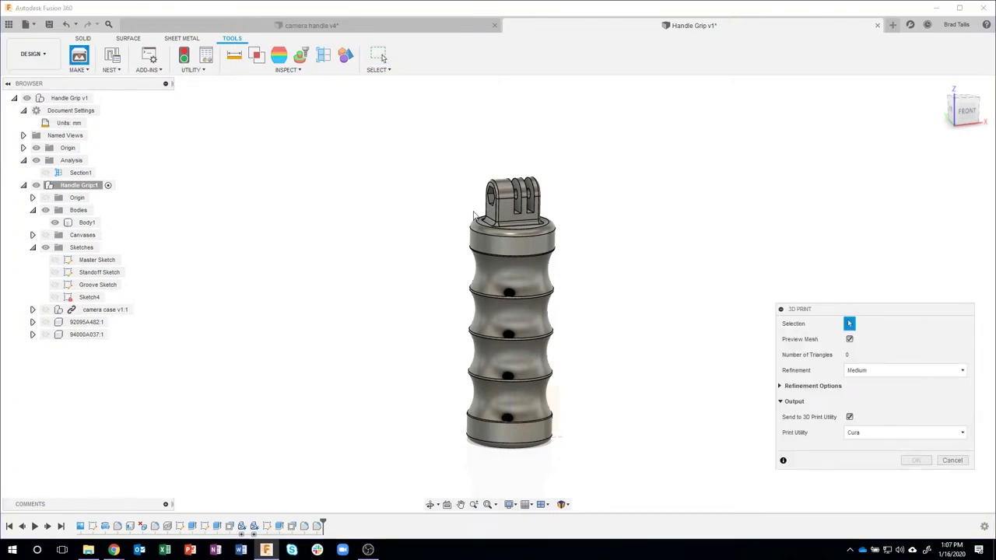
pyautogui.click(475, 218)
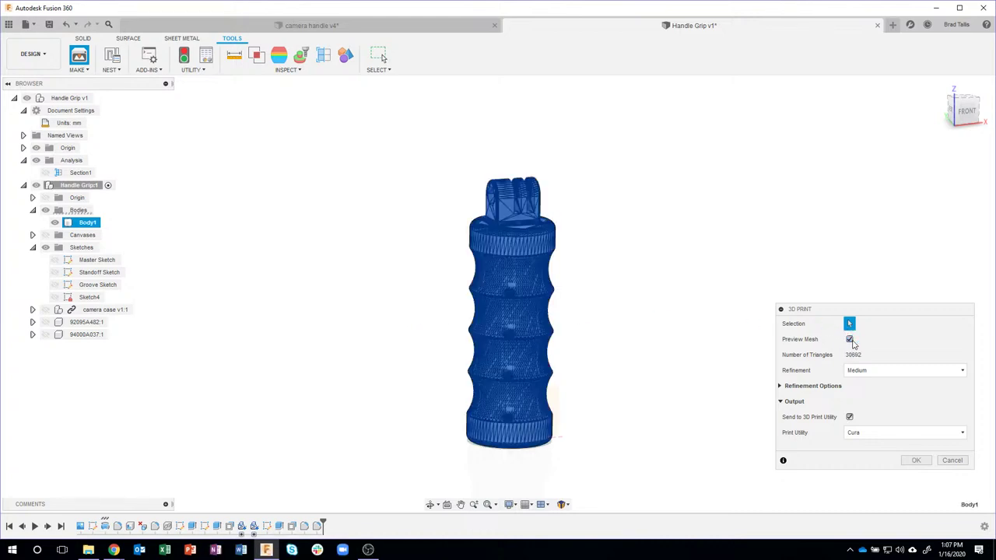
pyautogui.moveTo(867, 309); pyautogui.dragTo(828, 168)
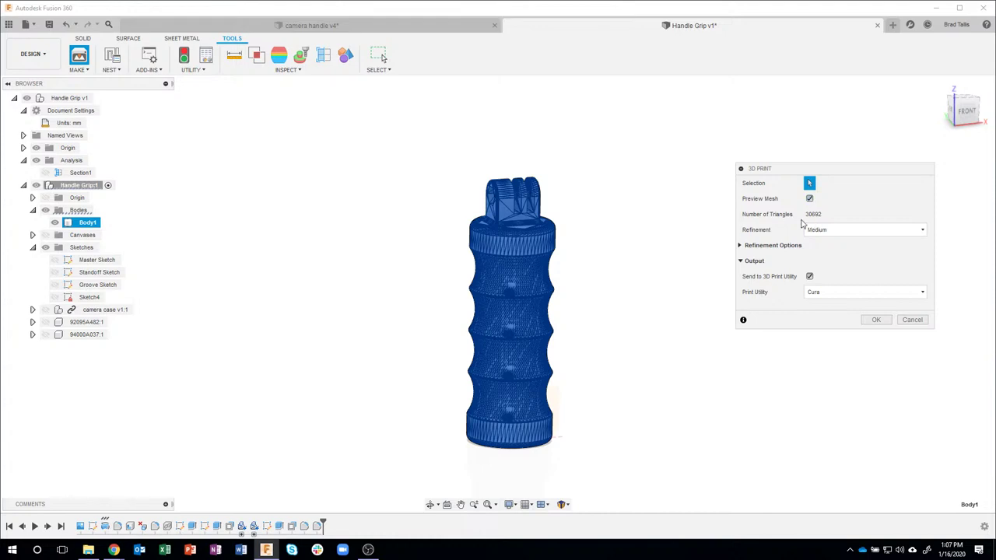
pyautogui.scroll(5, 588, 294)
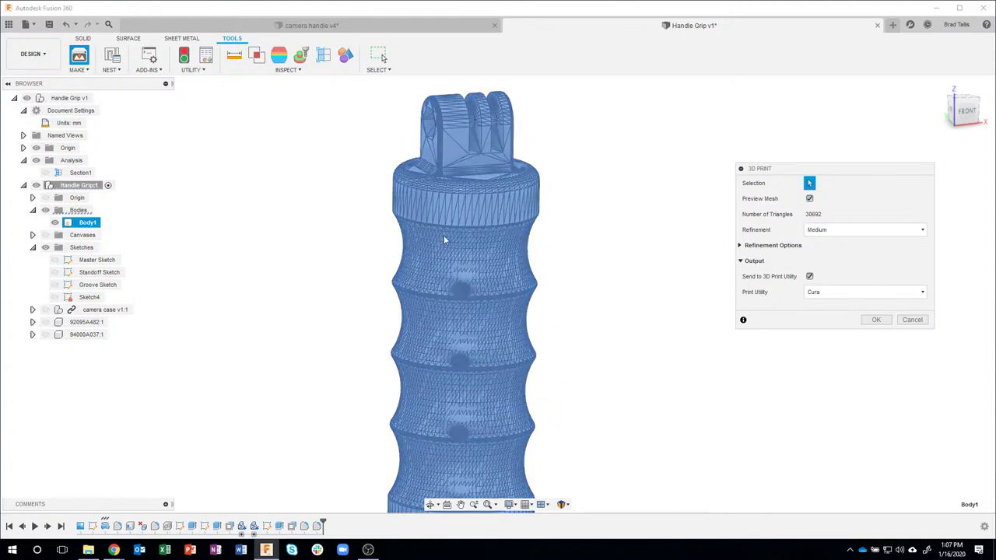
pyautogui.scroll(-2, 564, 269)
# Step: Try Low, then settle on Medium mesh refinement, keep Cura as print utility, and export
pyautogui.click(831, 226)
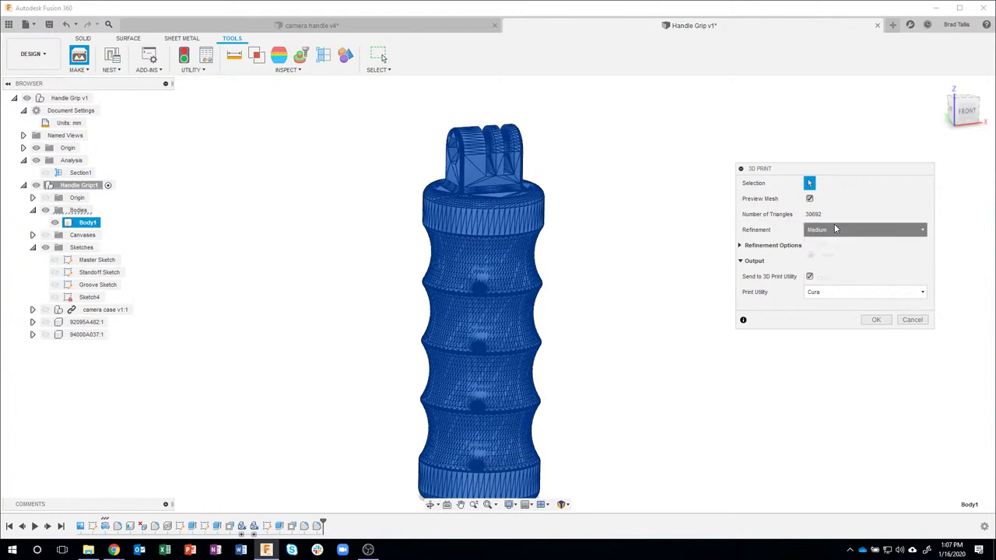
pyautogui.click(831, 268)
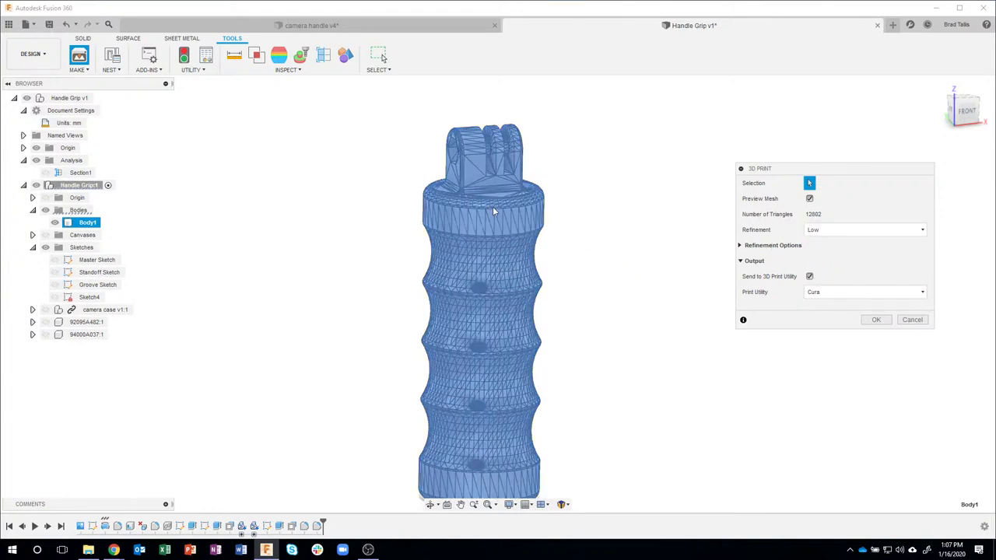
pyautogui.click(827, 229)
pyautogui.click(831, 257)
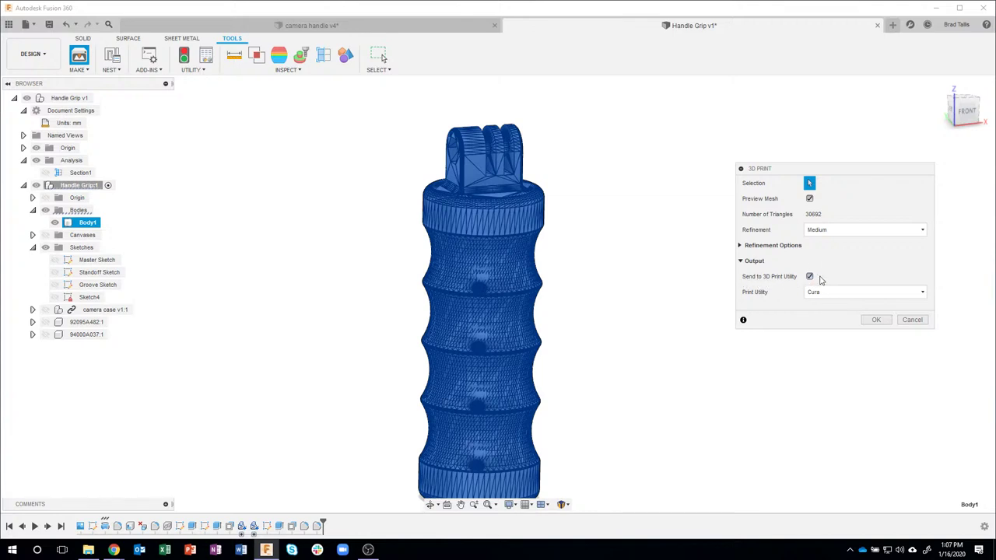
pyautogui.click(831, 297)
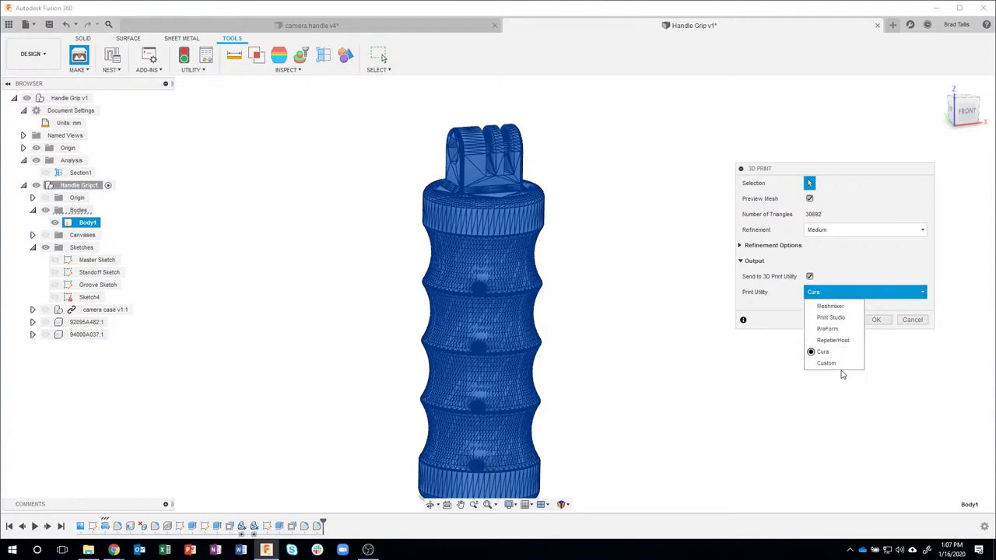
pyautogui.click(849, 292)
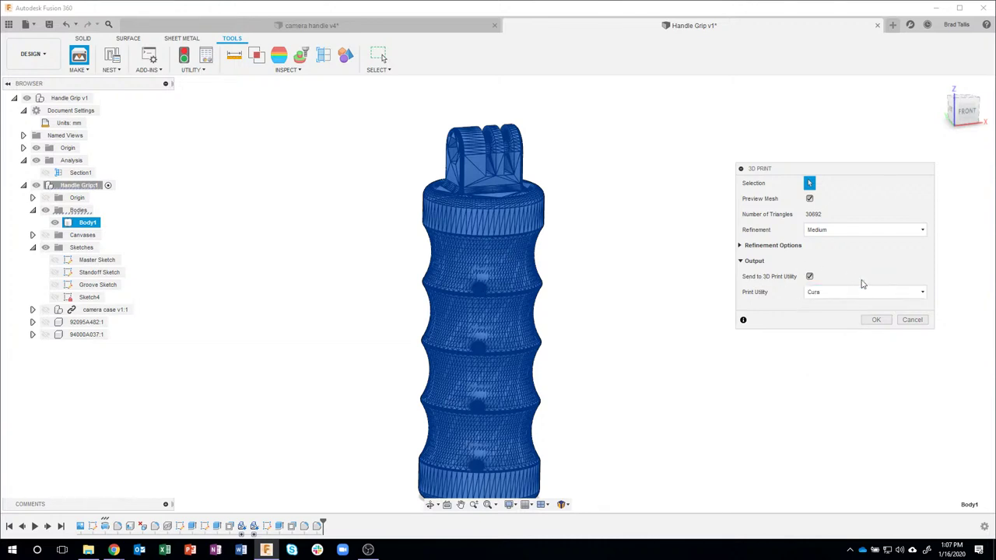
pyautogui.click(878, 320)
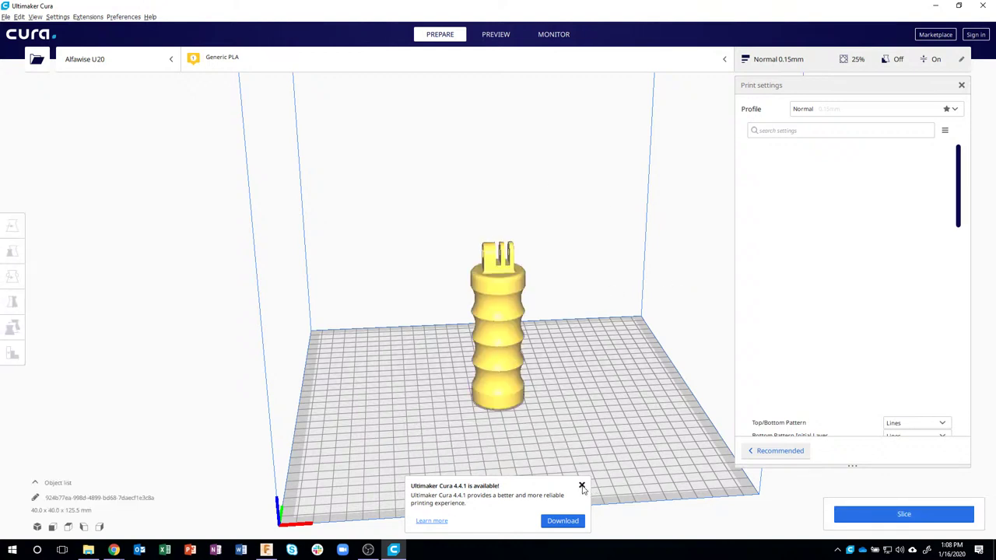
# Step: Close the 'Cura 4.4.1 is available' notice, zoom in on the grip, and slice it
pyautogui.click(582, 487)
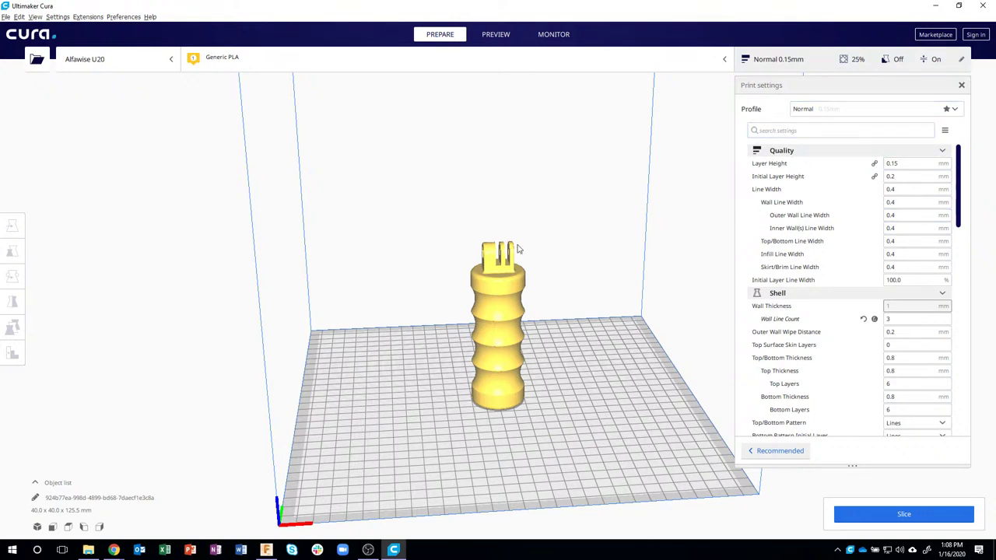
pyautogui.scroll(4, 529, 295)
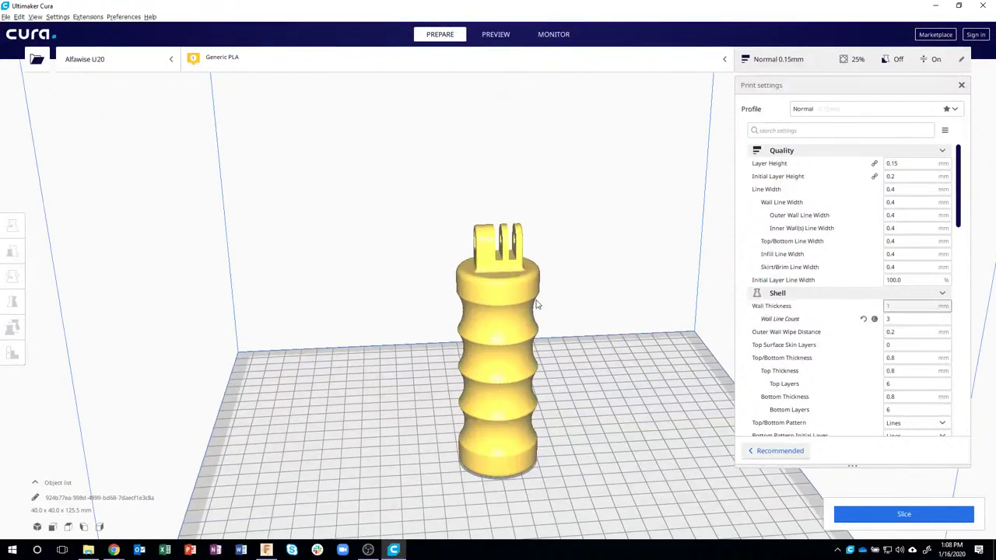
pyautogui.scroll(4, 525, 300)
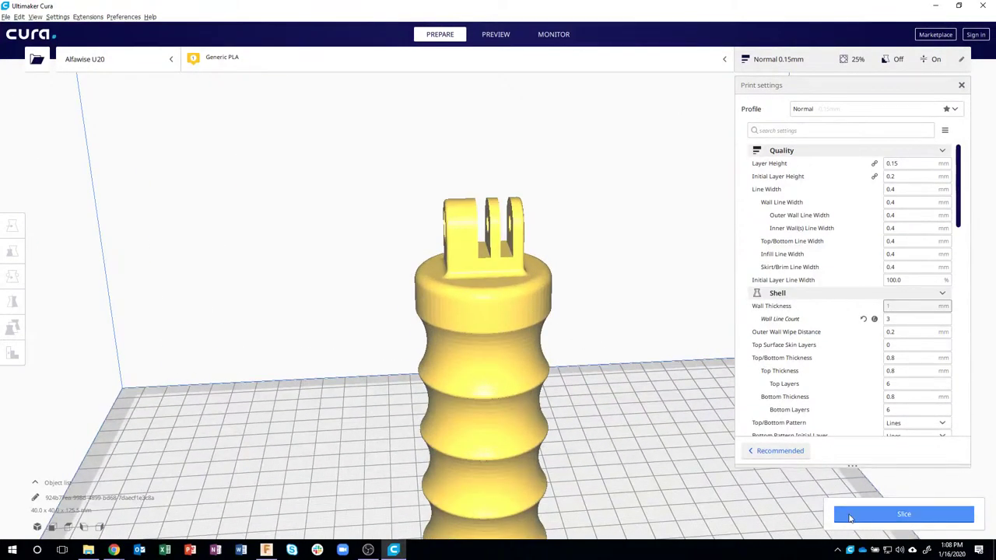
pyautogui.click(850, 517)
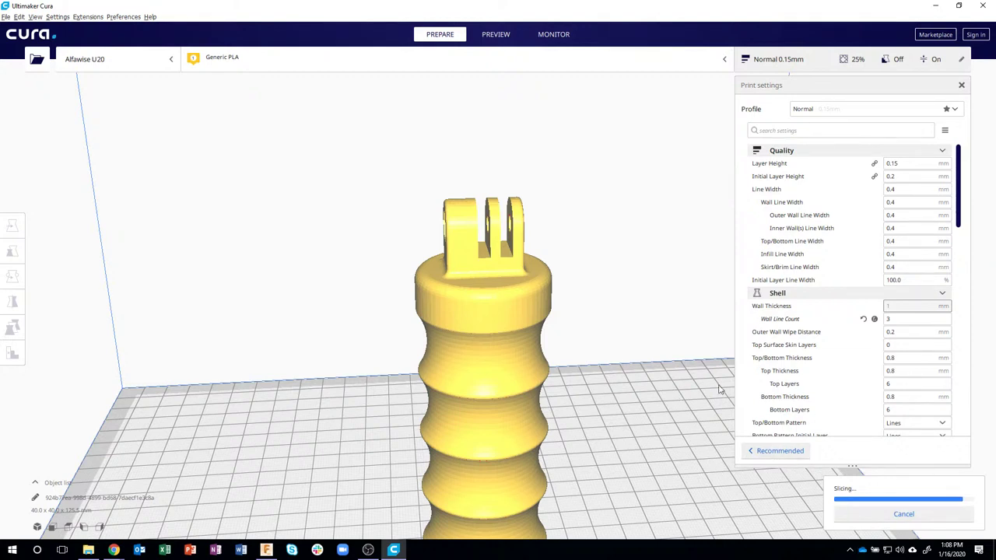
# Step: Lower the layer slider to show only the bottom layers and tilt the view into the print
pyautogui.moveTo(776, 325)
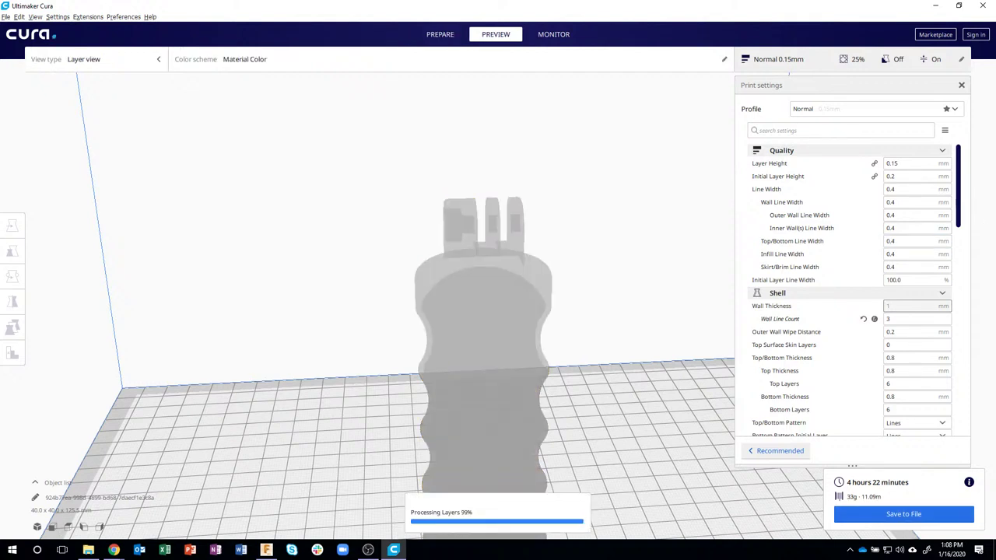
pyautogui.moveTo(984, 200); pyautogui.dragTo(984, 277)
pyautogui.scroll(-3, 550, 387)
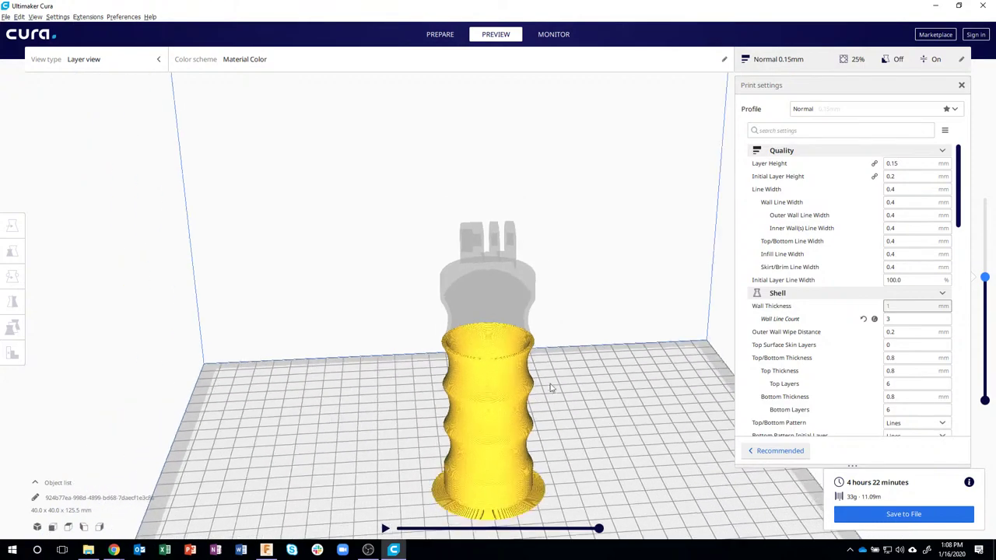
pyautogui.moveTo(555, 354); pyautogui.dragTo(554, 390, button='right')
pyautogui.scroll(-2, 554, 337)
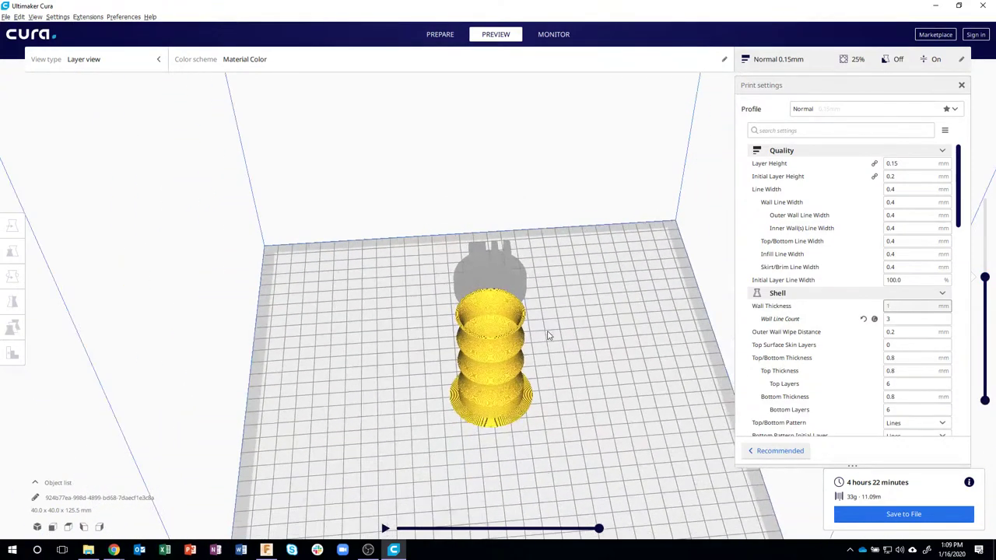
pyautogui.scroll(5, 533, 338)
pyautogui.scroll(4, 566, 383)
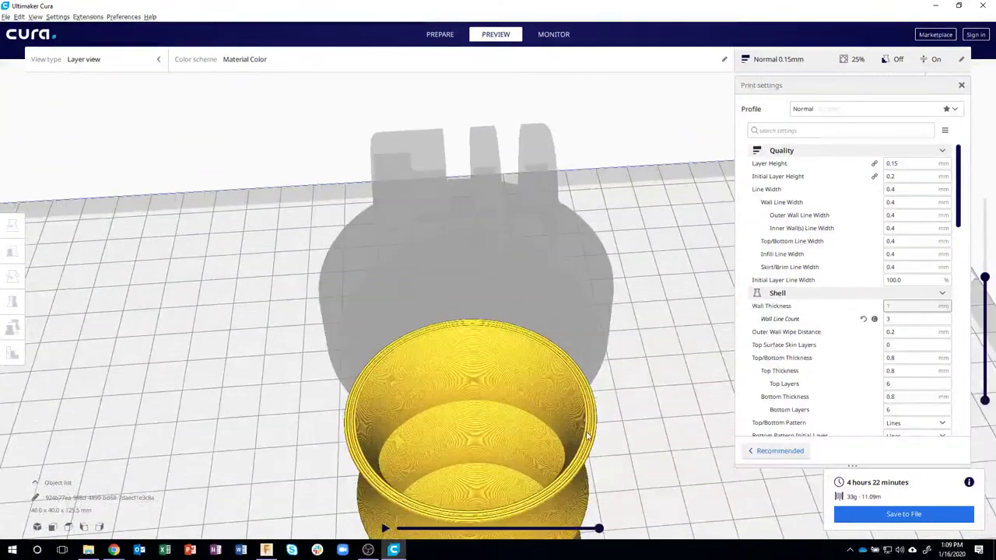
pyautogui.moveTo(588, 412); pyautogui.dragTo(578, 401, button='right')
pyautogui.scroll(3, 580, 398)
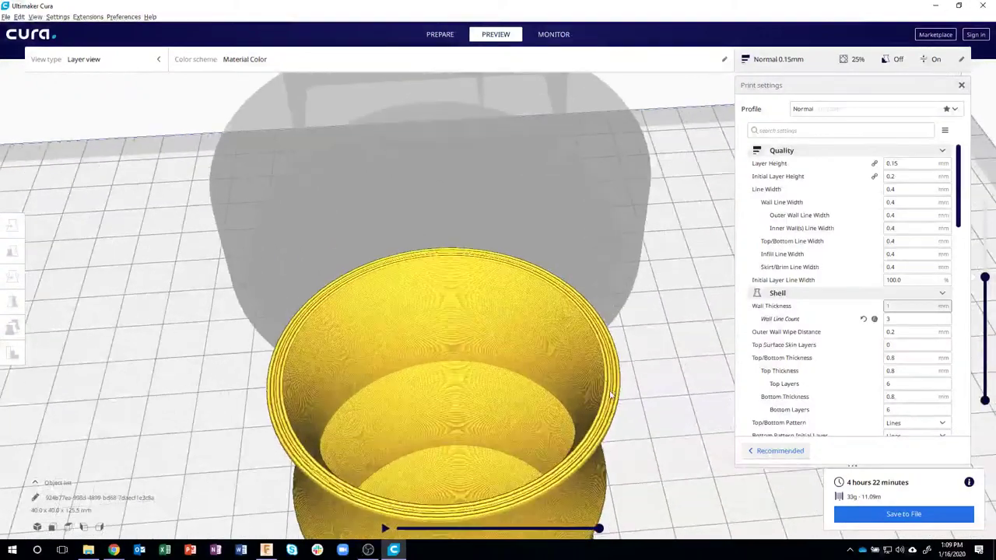
pyautogui.scroll(-1, 611, 393)
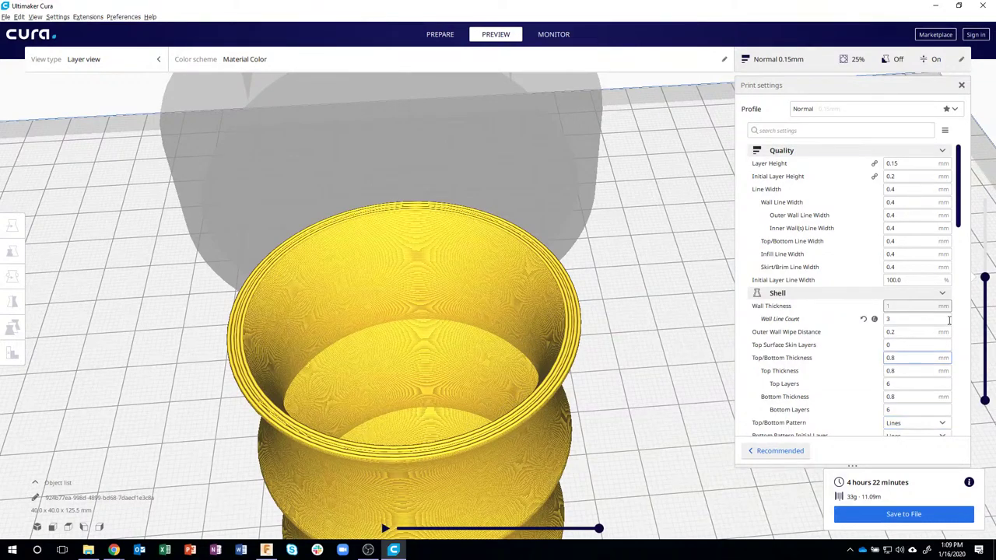
# Step: Raise the layer slider to the next rim, then all the way up to the mount
pyautogui.moveTo(985, 278); pyautogui.dragTo(987, 259)
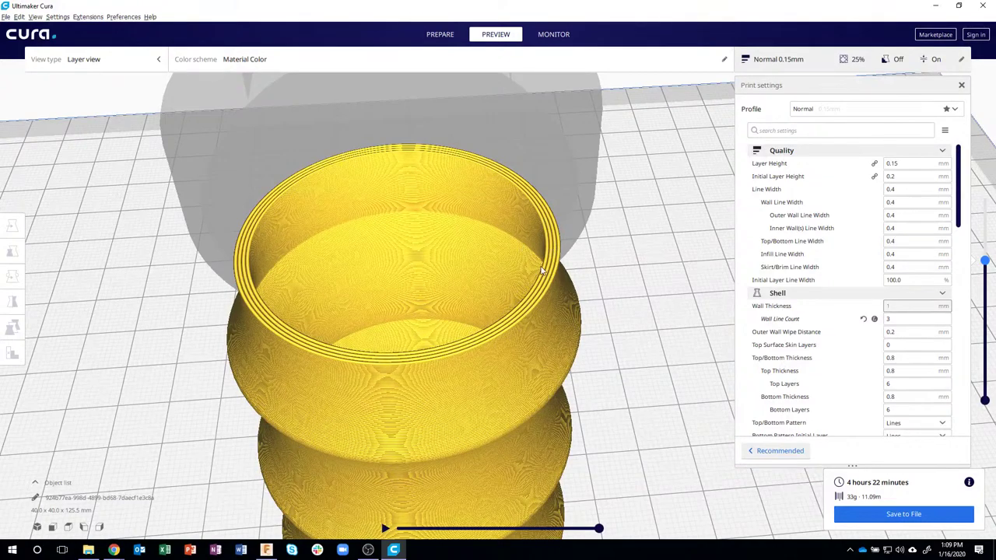
pyautogui.scroll(-8, 704, 346)
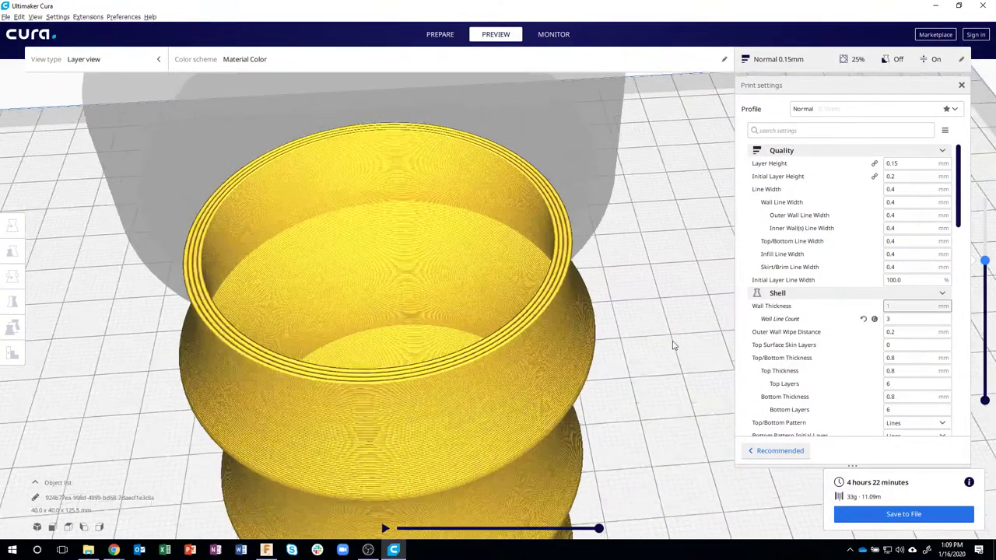
pyautogui.scroll(-2, 634, 294)
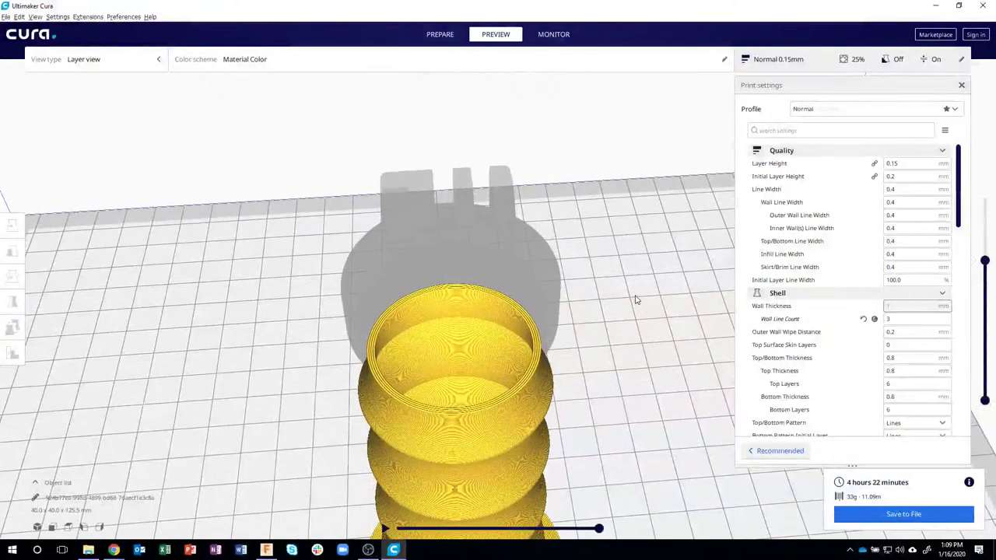
pyautogui.moveTo(985, 262); pyautogui.dragTo(986, 199)
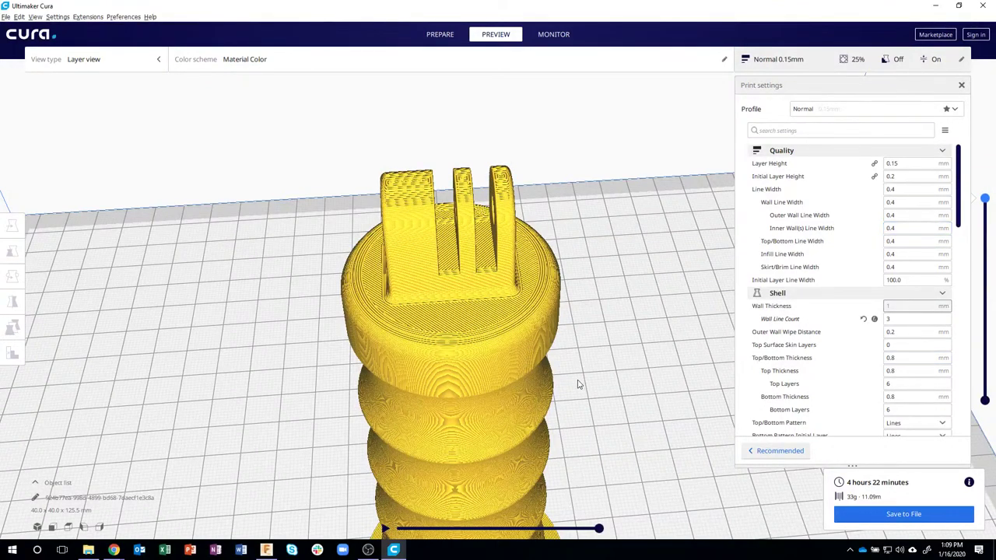
pyautogui.scroll(3, 567, 360)
pyautogui.scroll(-5, 568, 360)
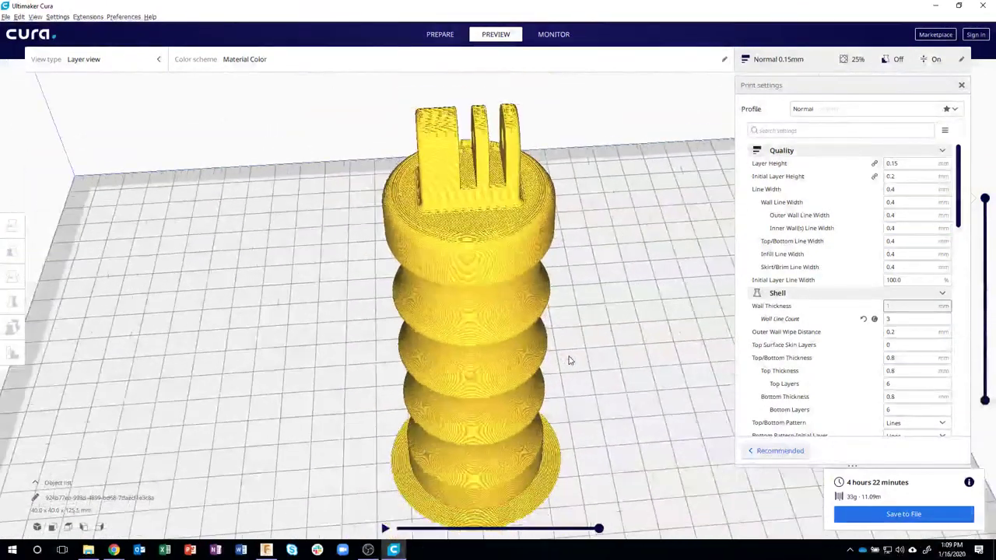
pyautogui.scroll(2, 569, 360)
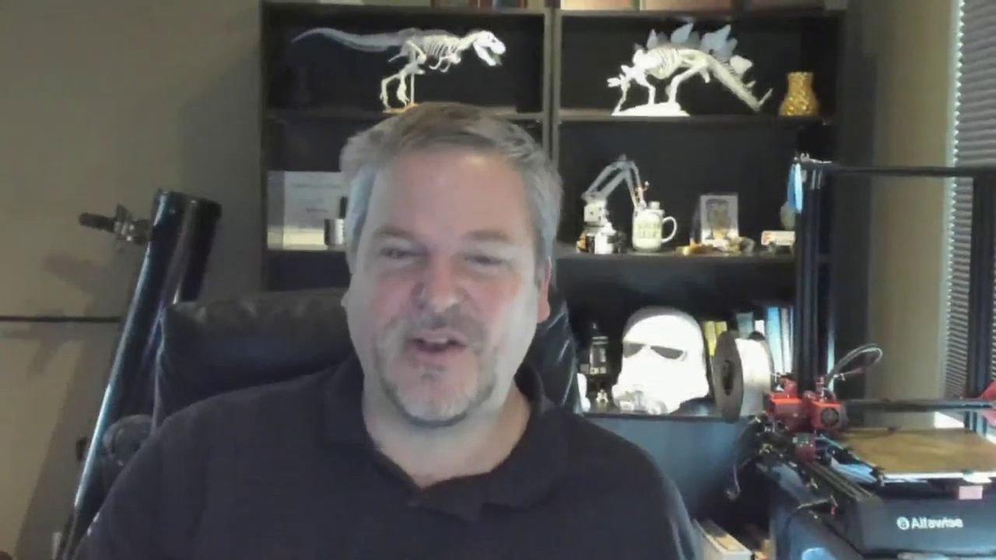